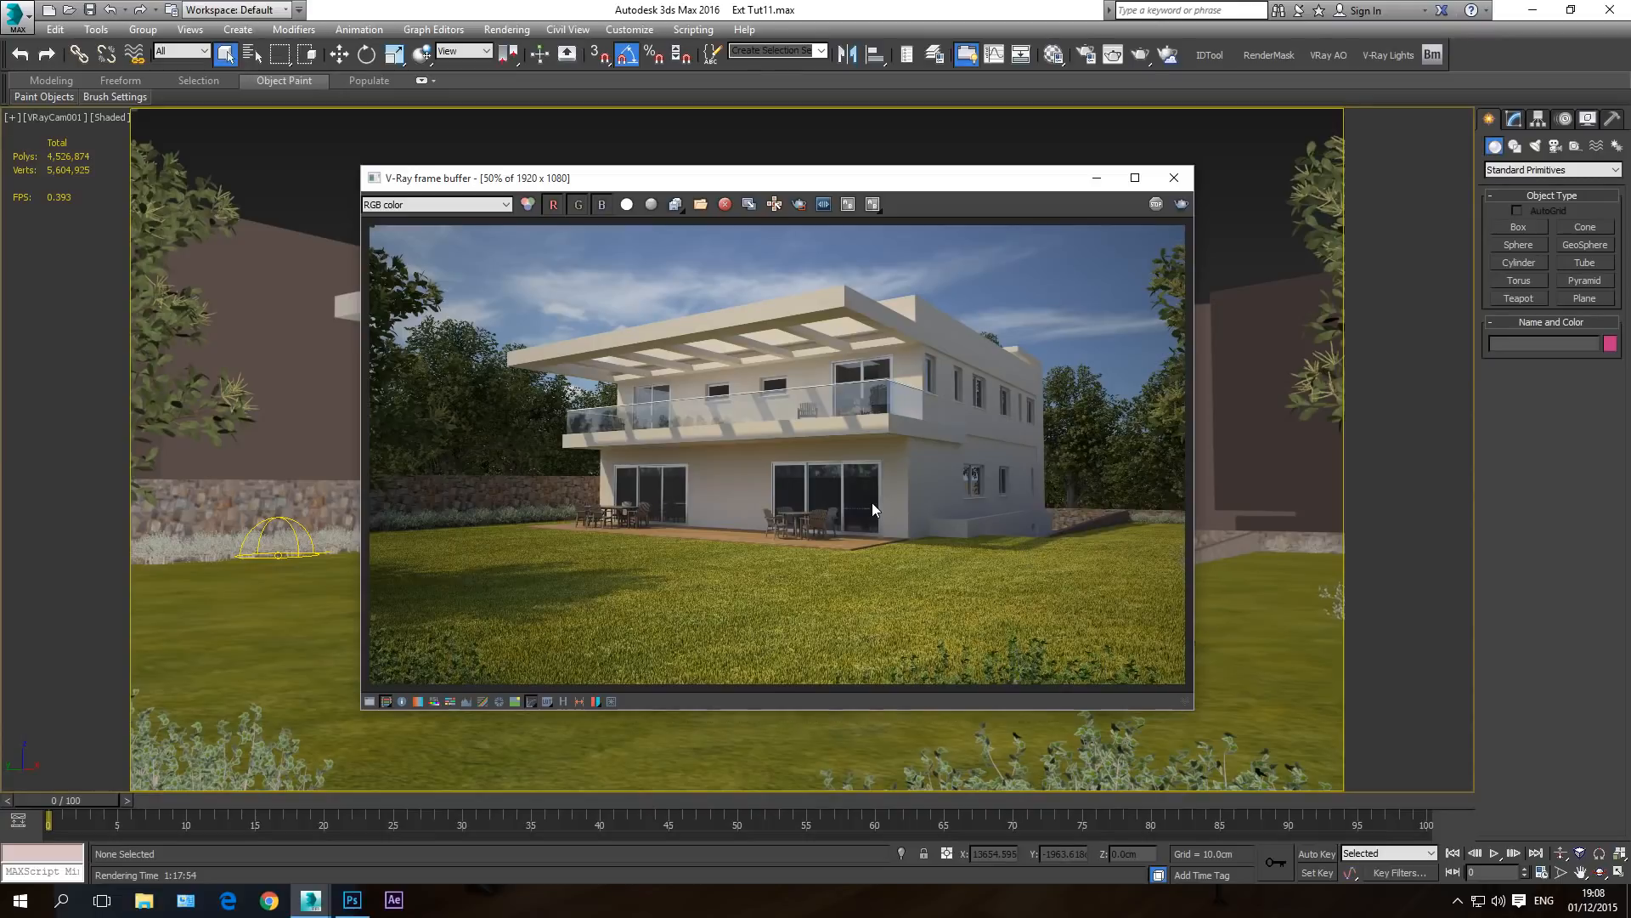
left_click(352, 900)
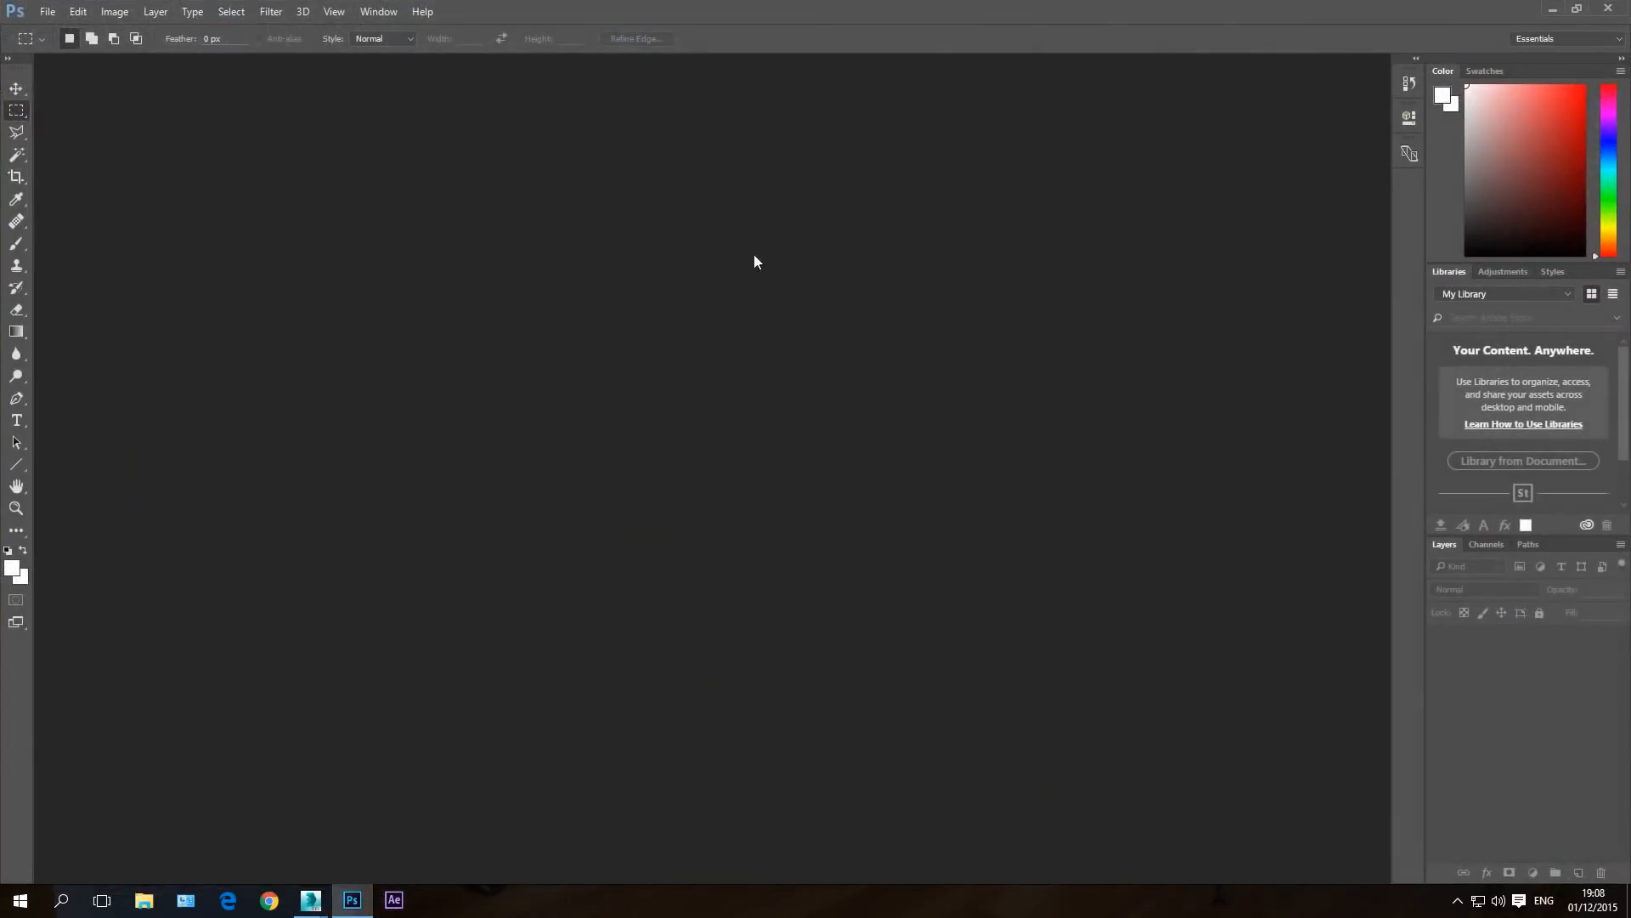
left_click(351, 899)
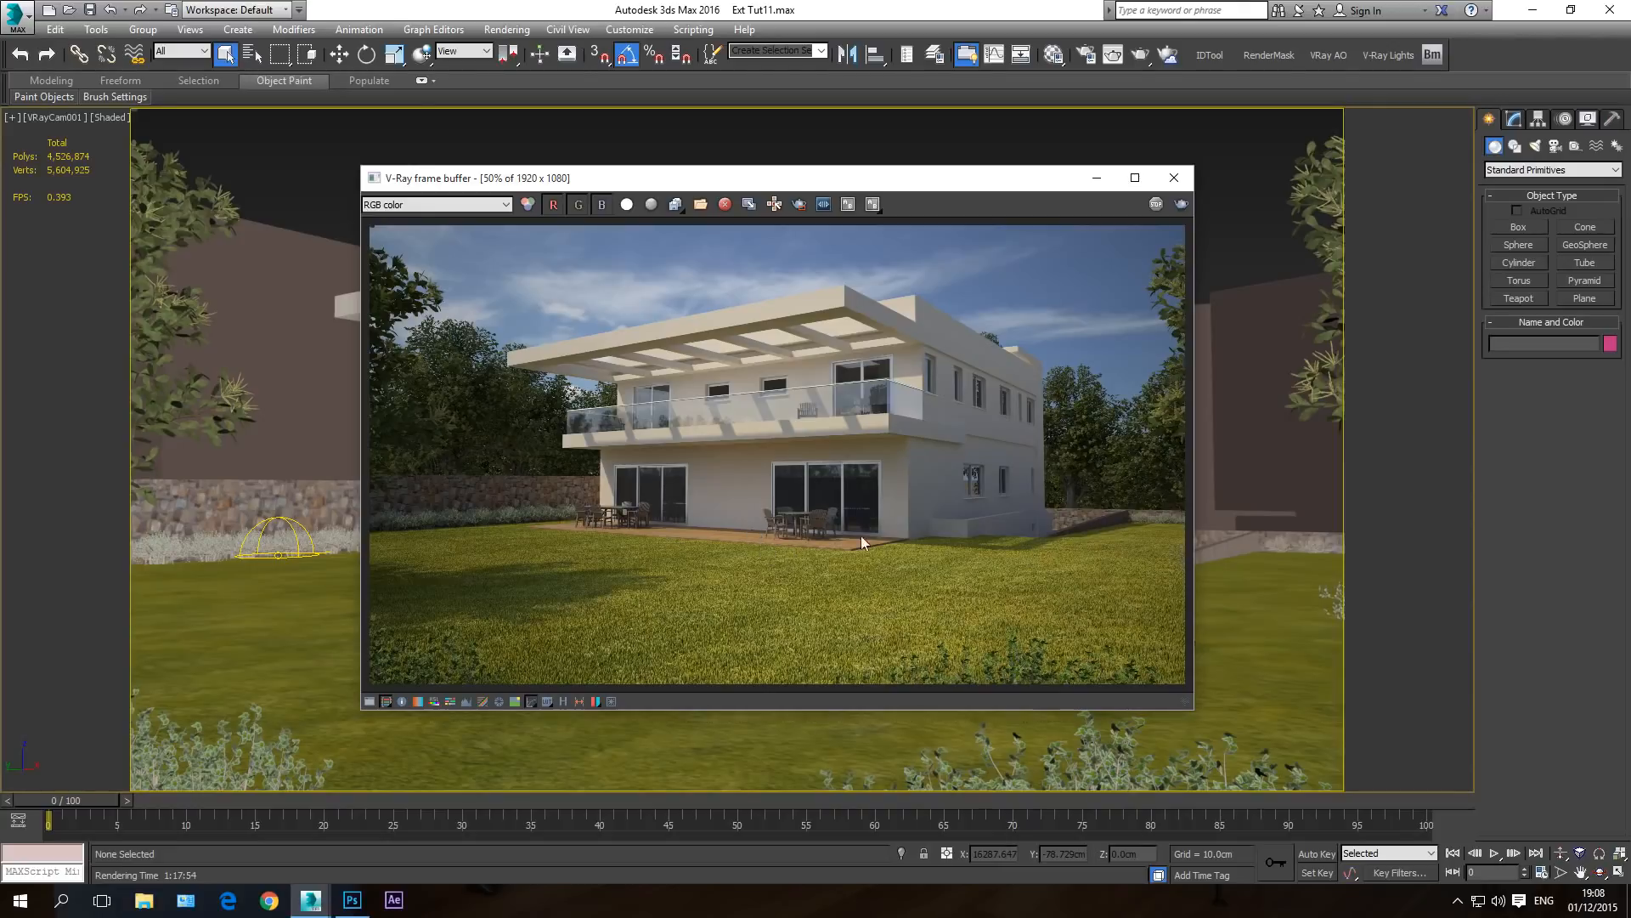
left_click(678, 205)
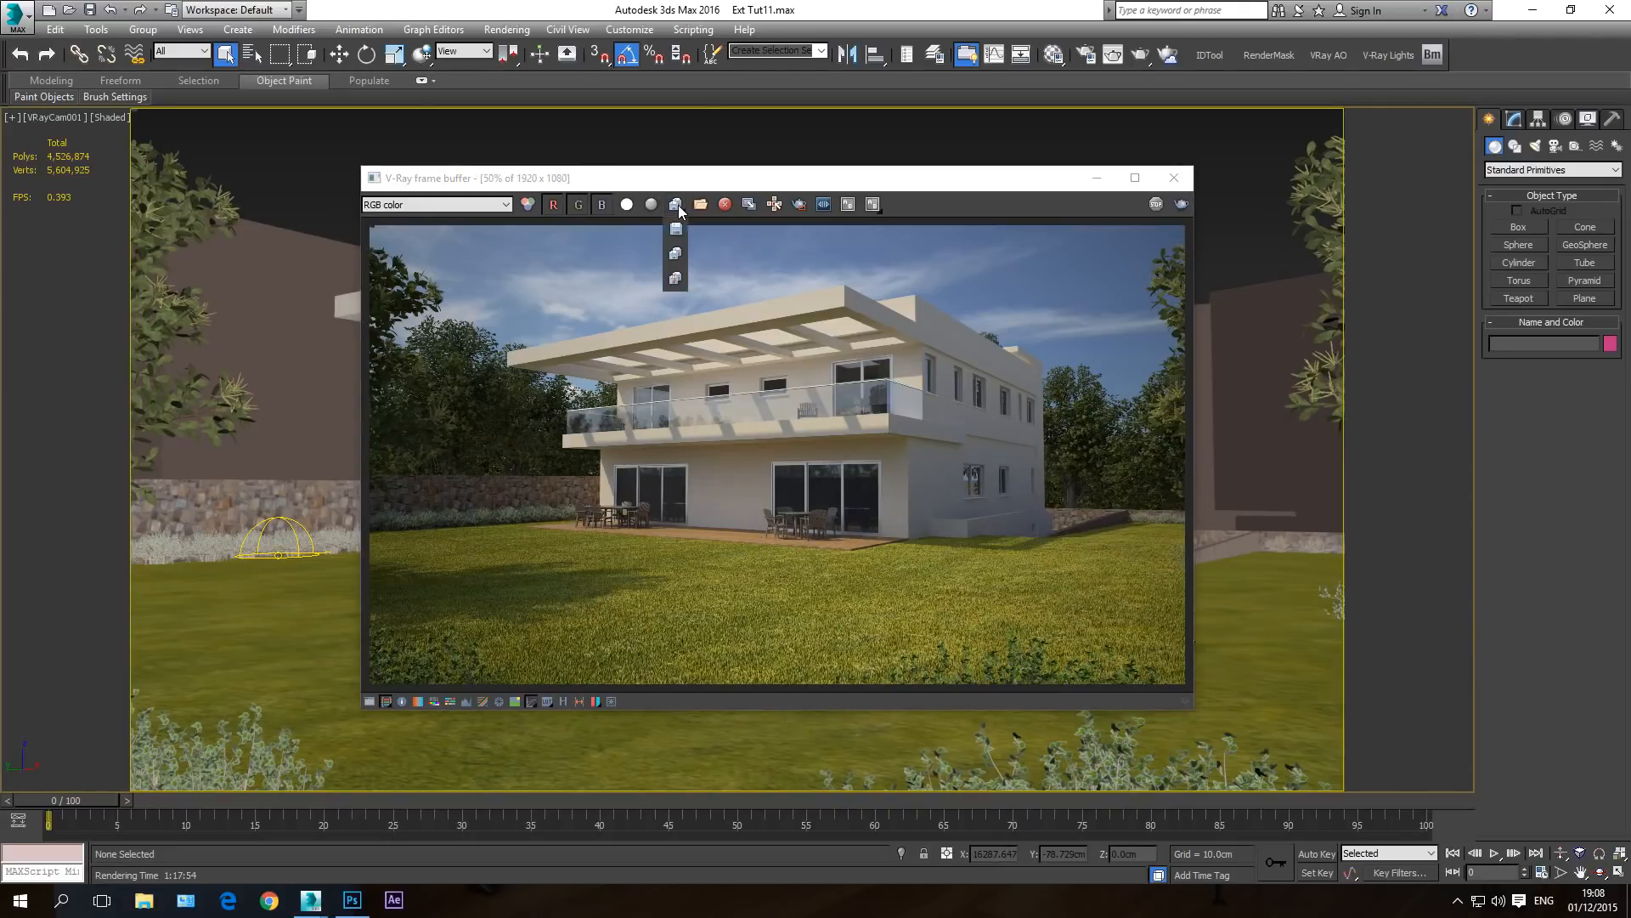
left_click(825, 197)
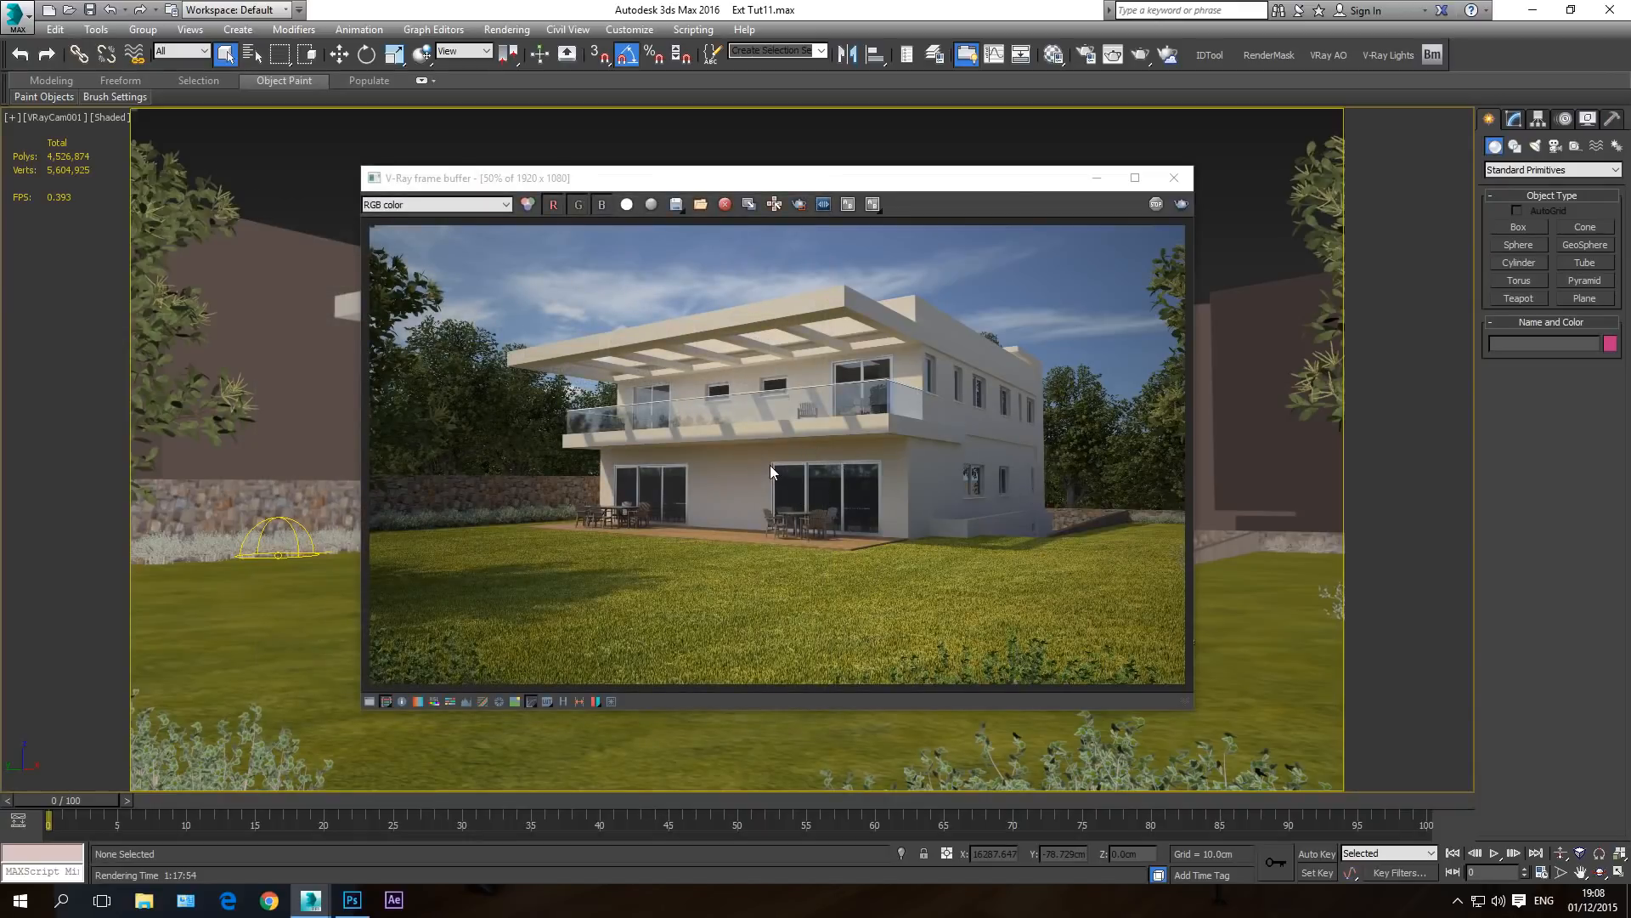
- Review the V-Ray render elements configured in the render setup, including global illumination, reflection, specular and lighting
left_click(1083, 56)
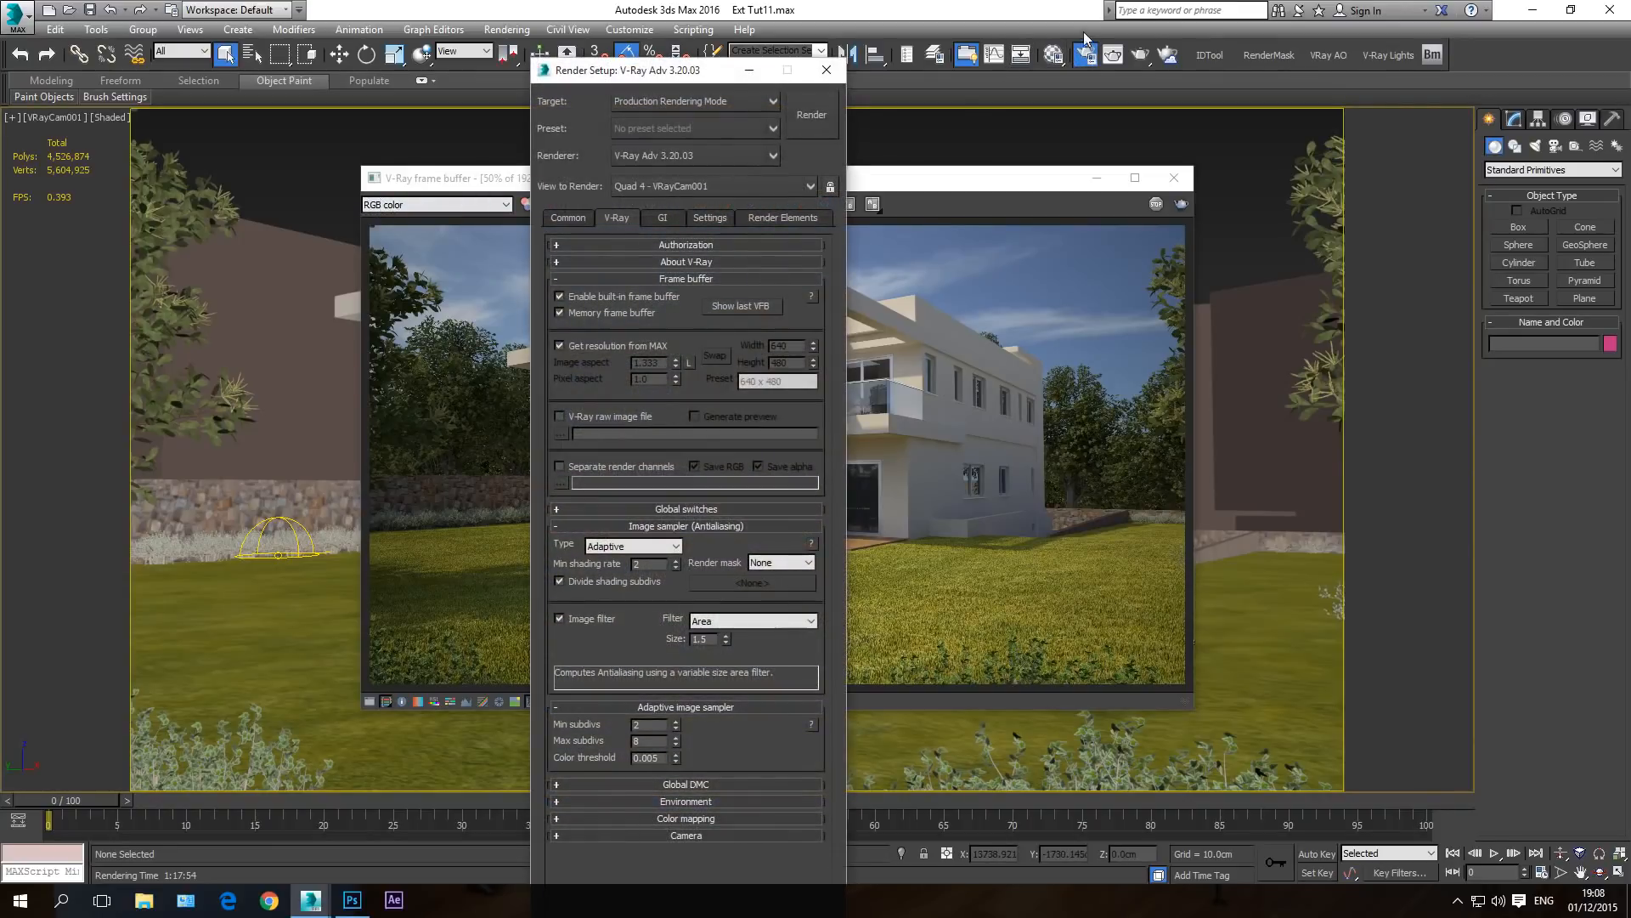
left_click(769, 218)
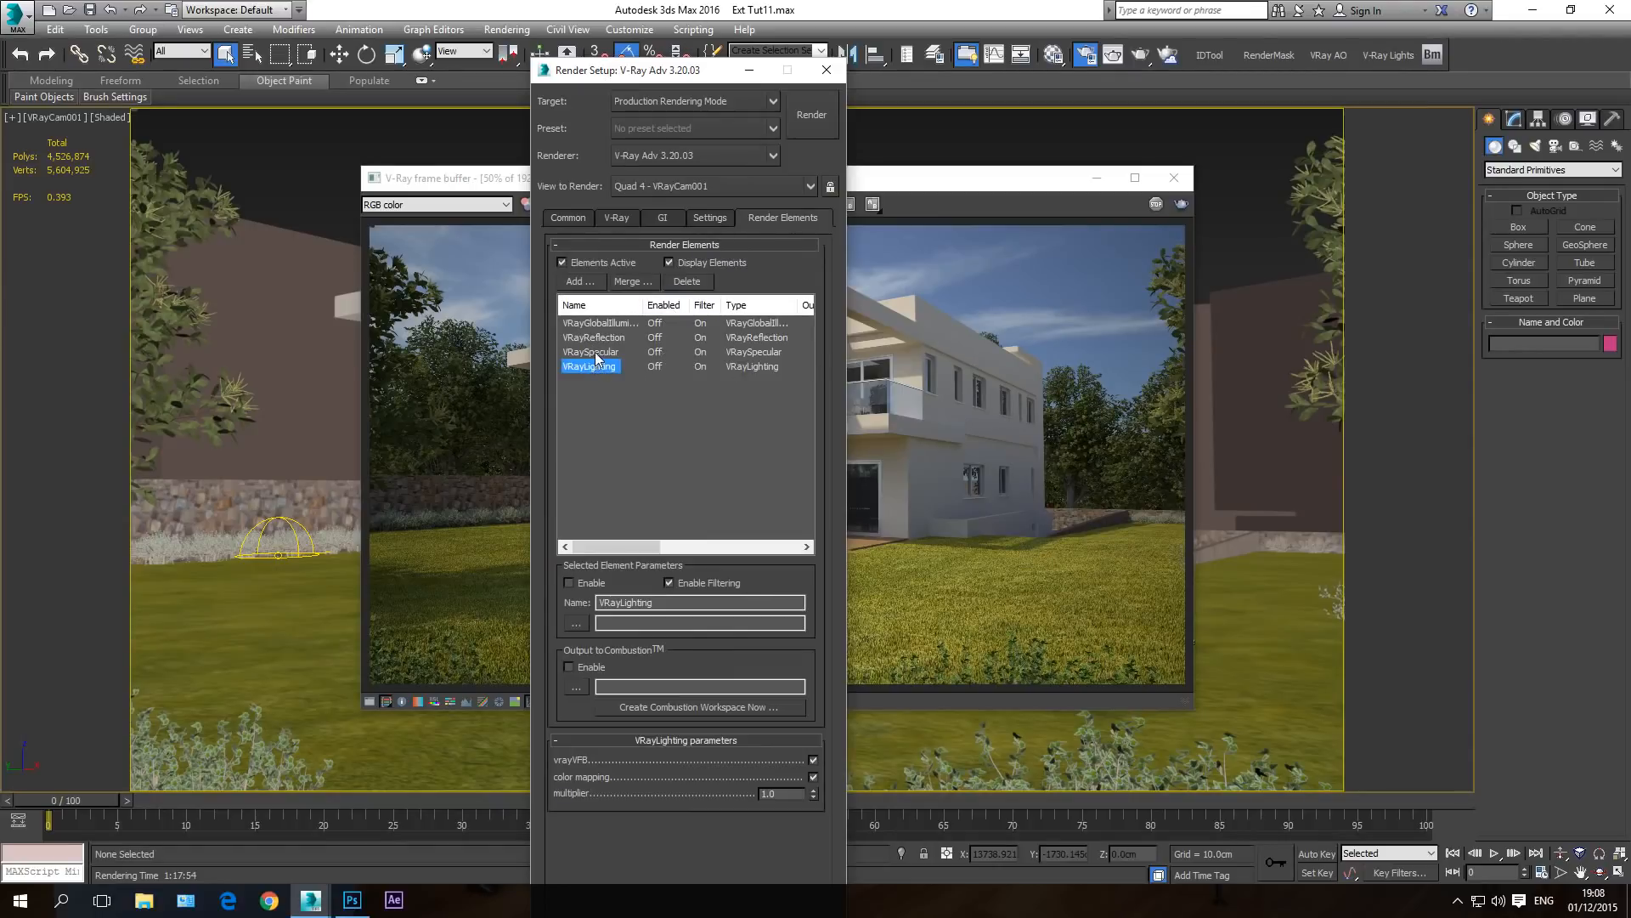
left_click(599, 323)
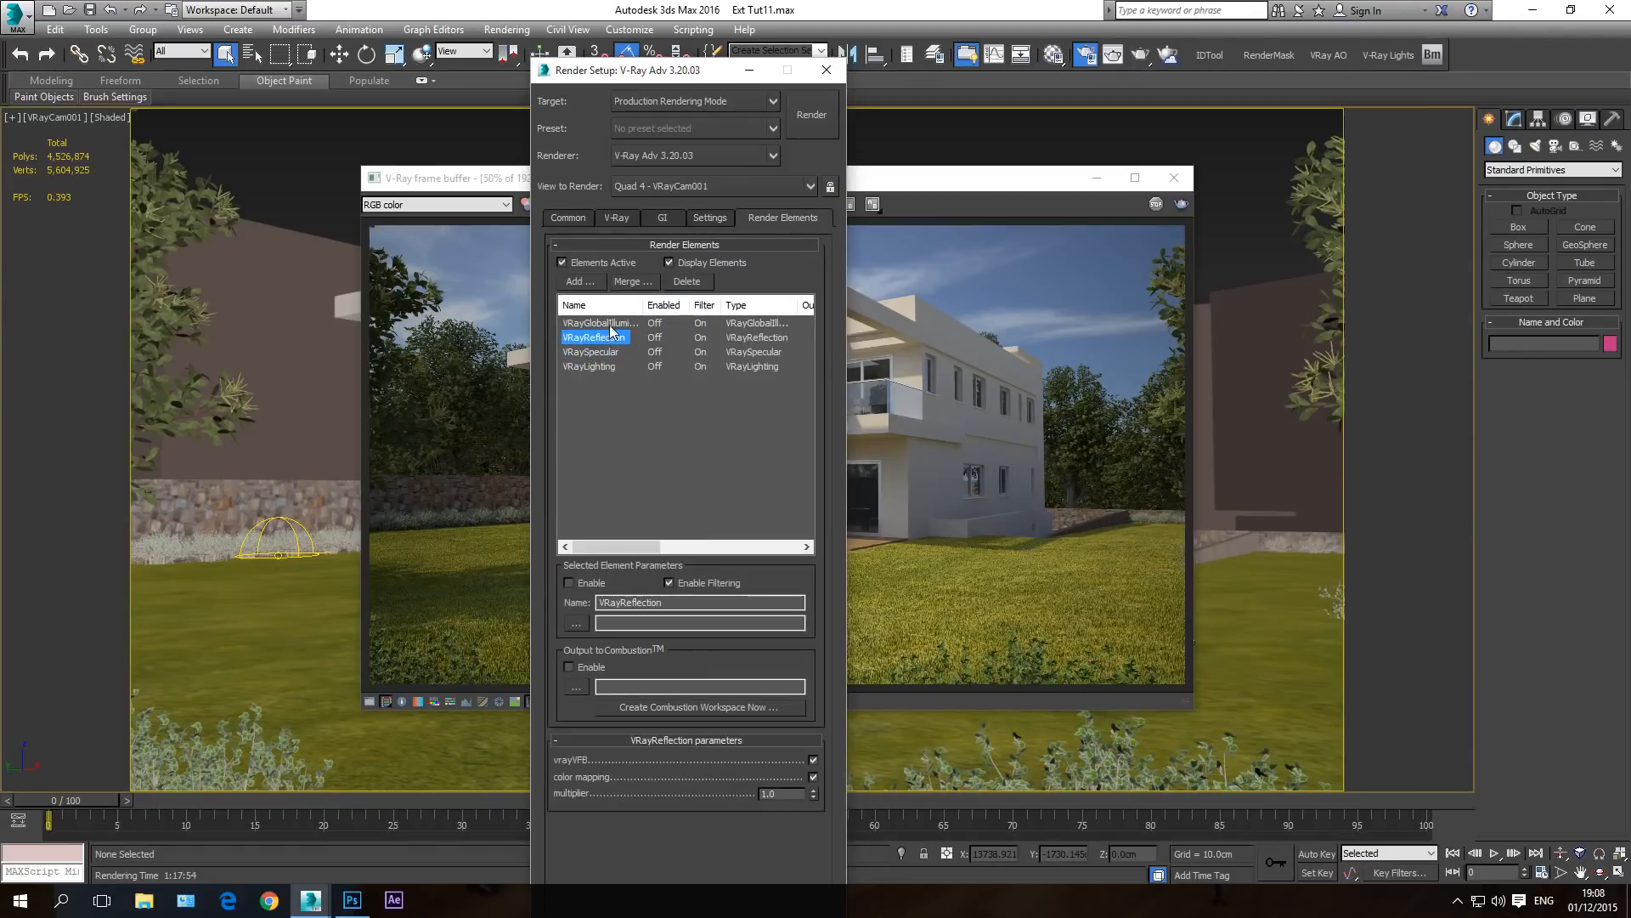
left_click(835, 74)
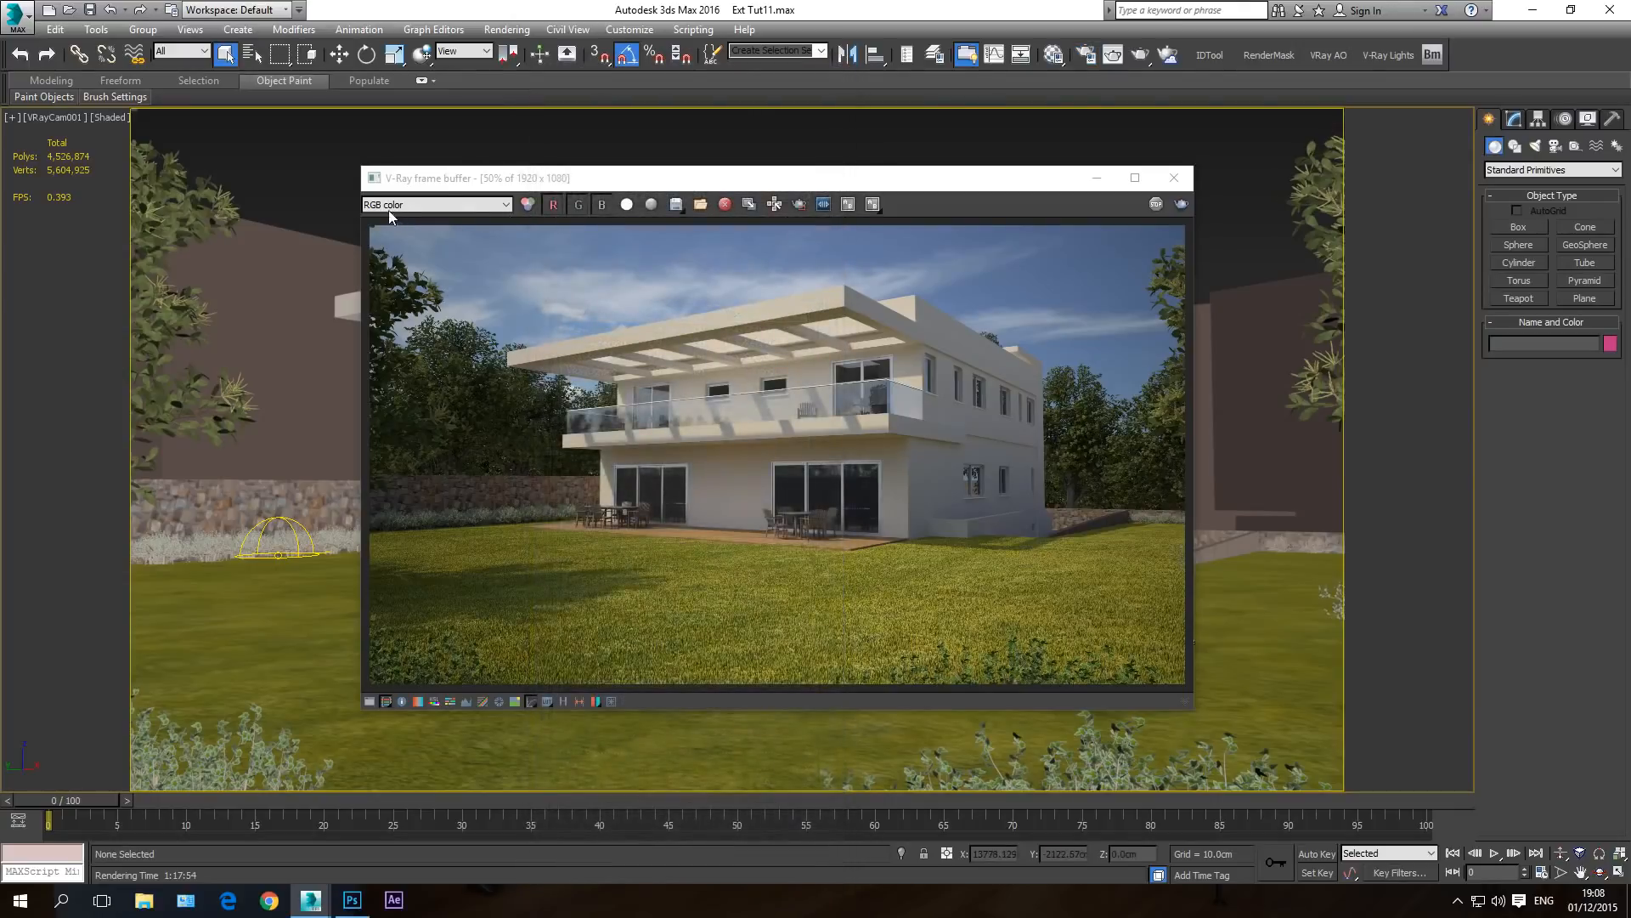
- Examine the VRayLighting, VRaySpecular, VRayReflection and VRayGlobalIllumination channels in the frame buffer, and return to RGB color
left_click(456, 209)
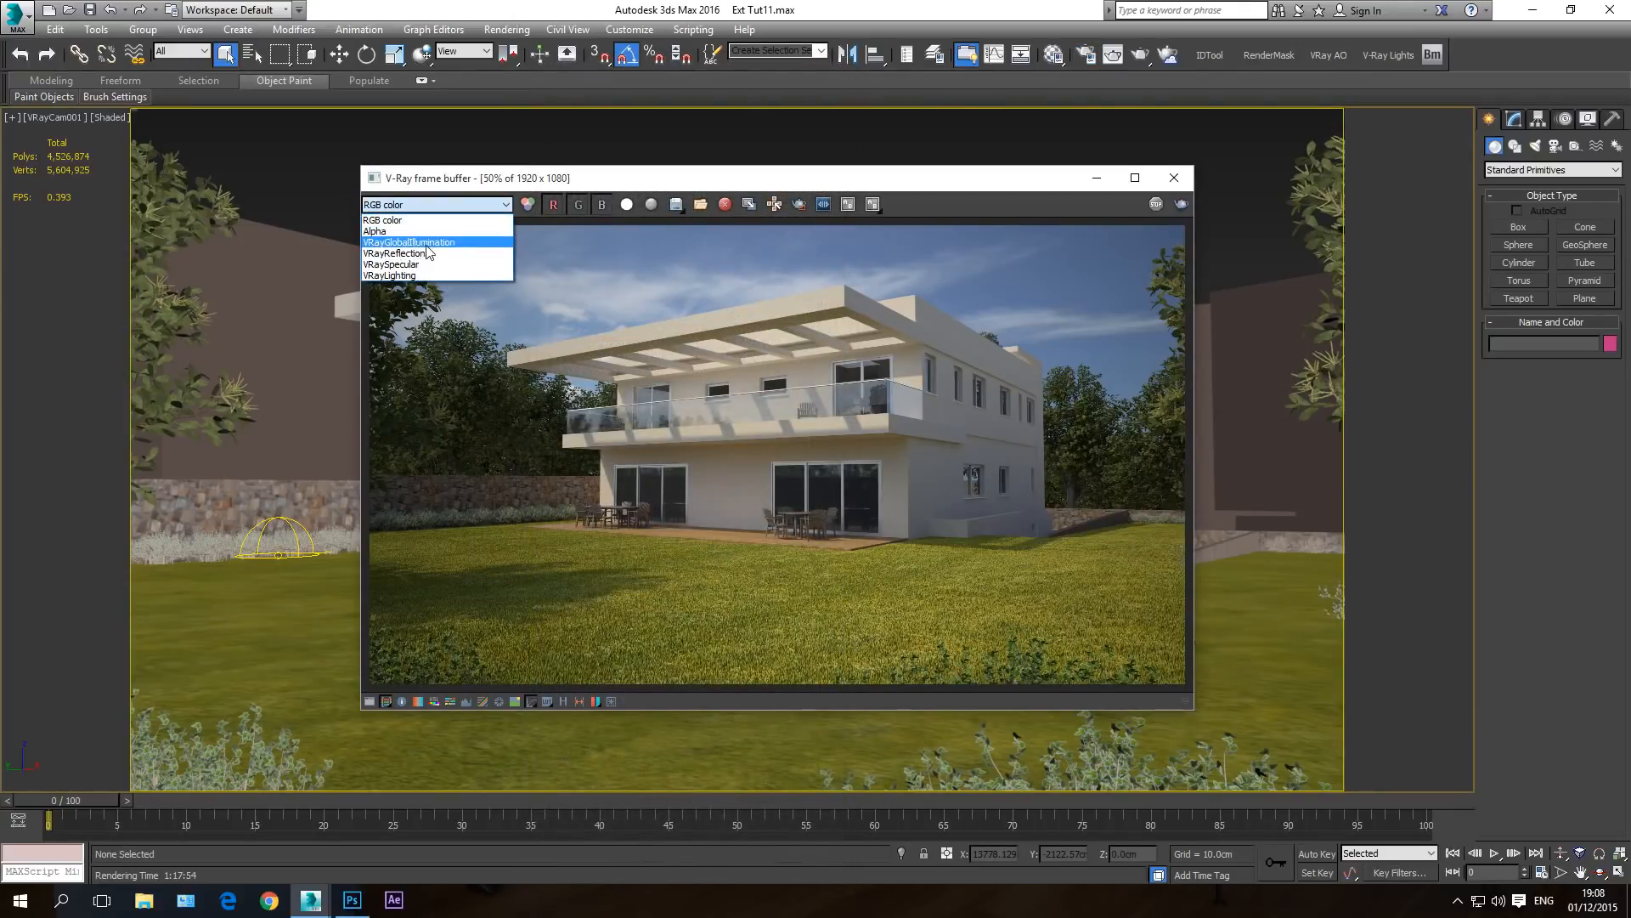
left_click(403, 276)
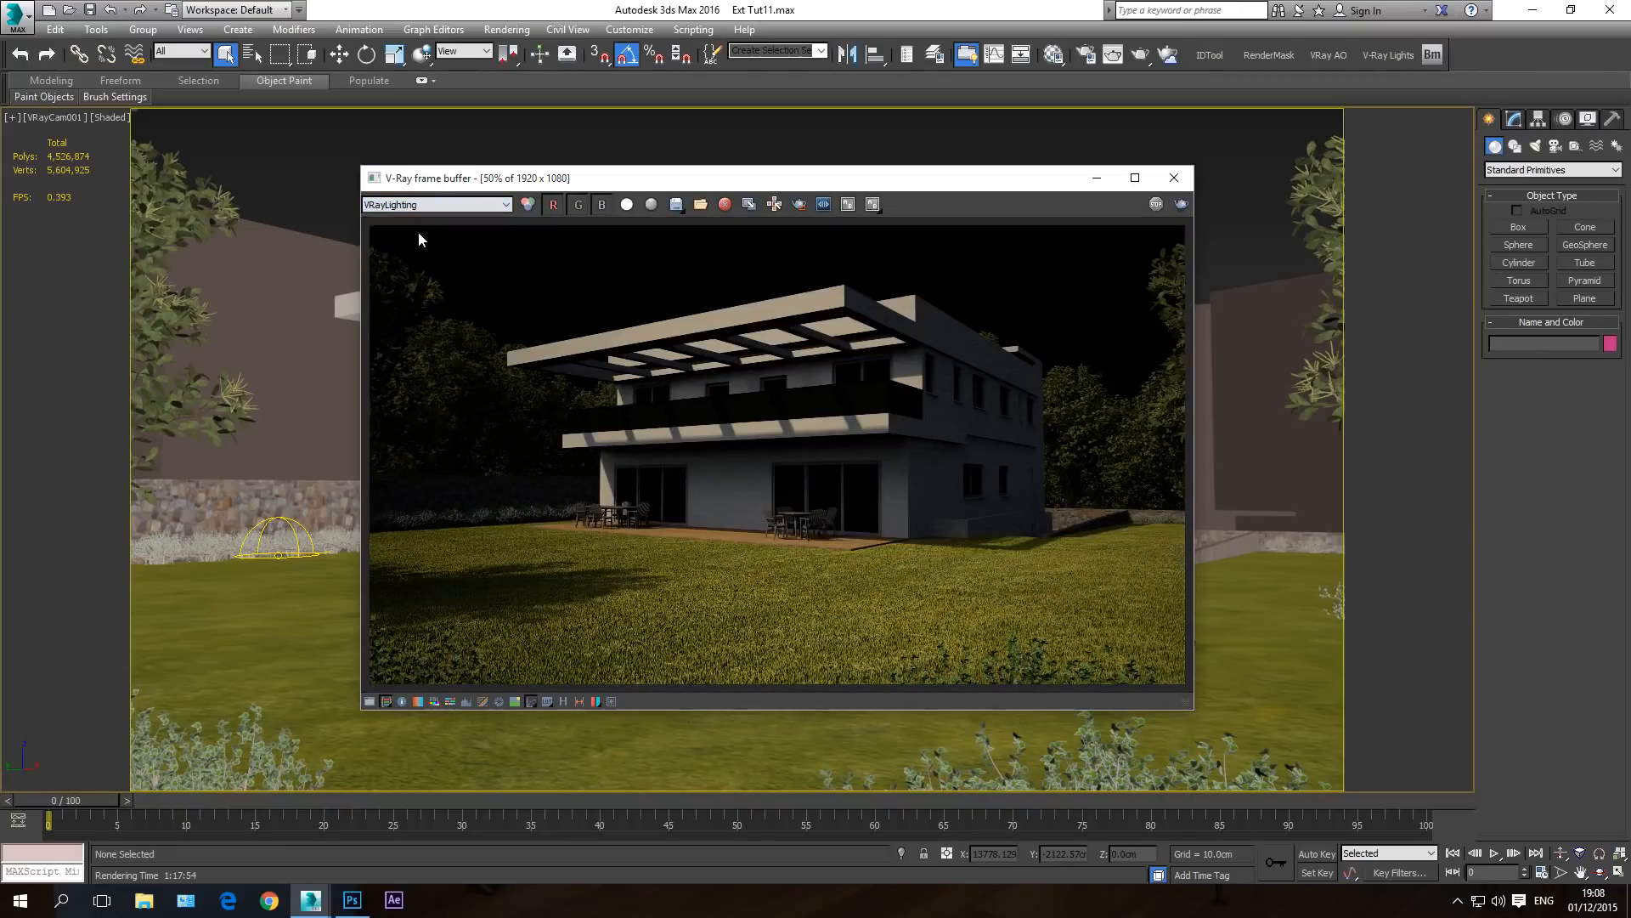
left_click(424, 206)
left_click(408, 264)
left_click(437, 205)
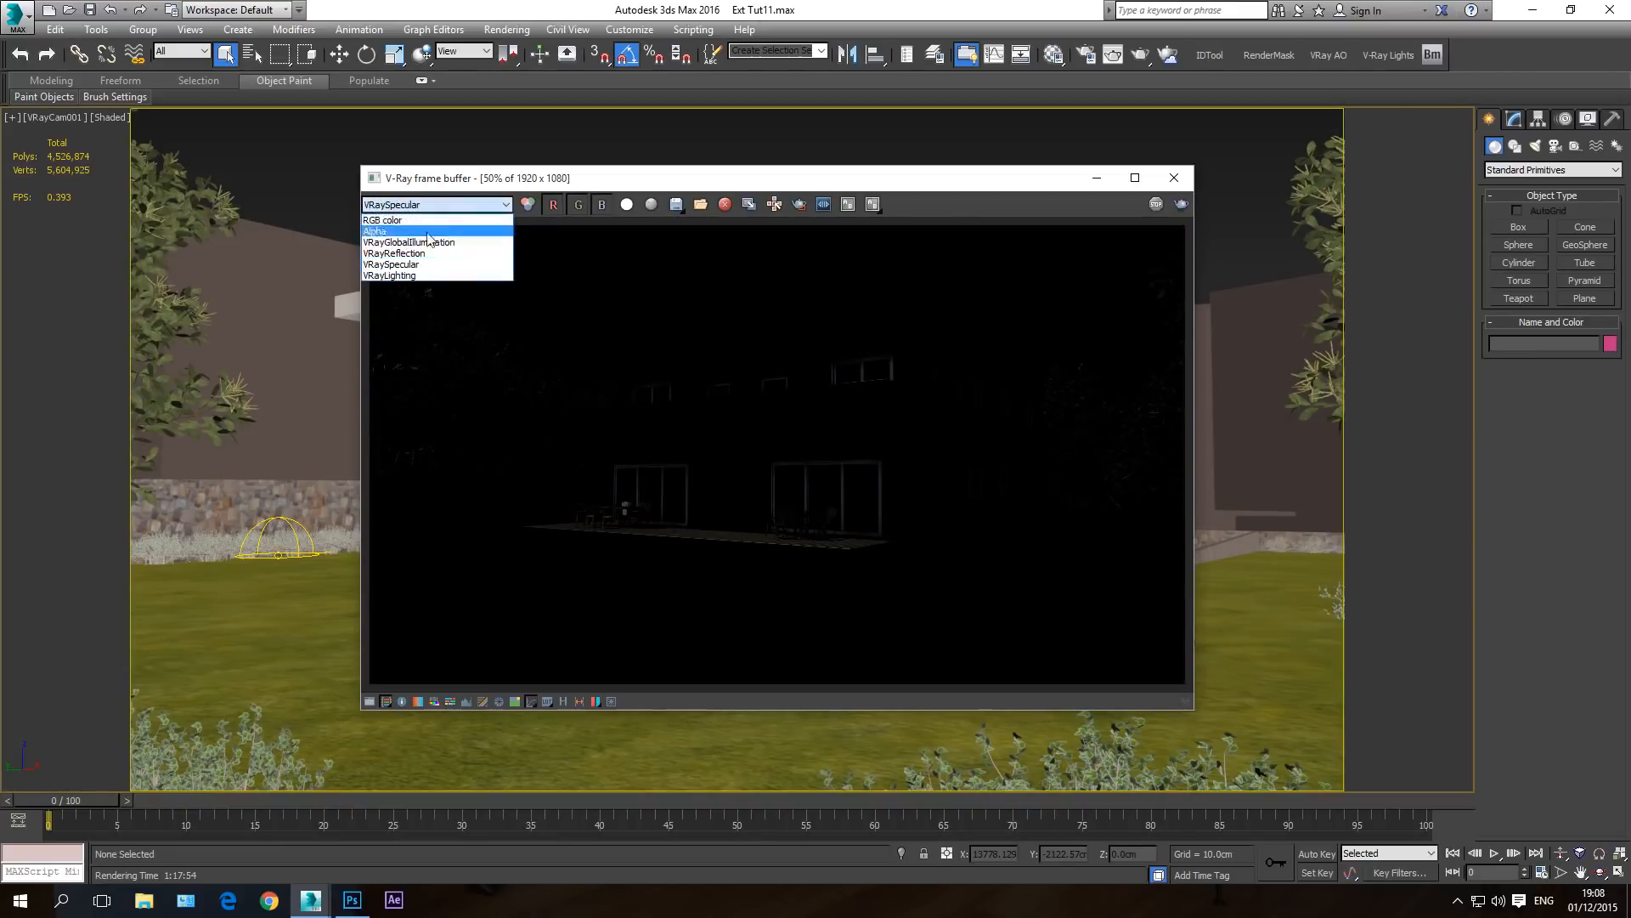
left_click(400, 254)
left_click(425, 205)
left_click(407, 220)
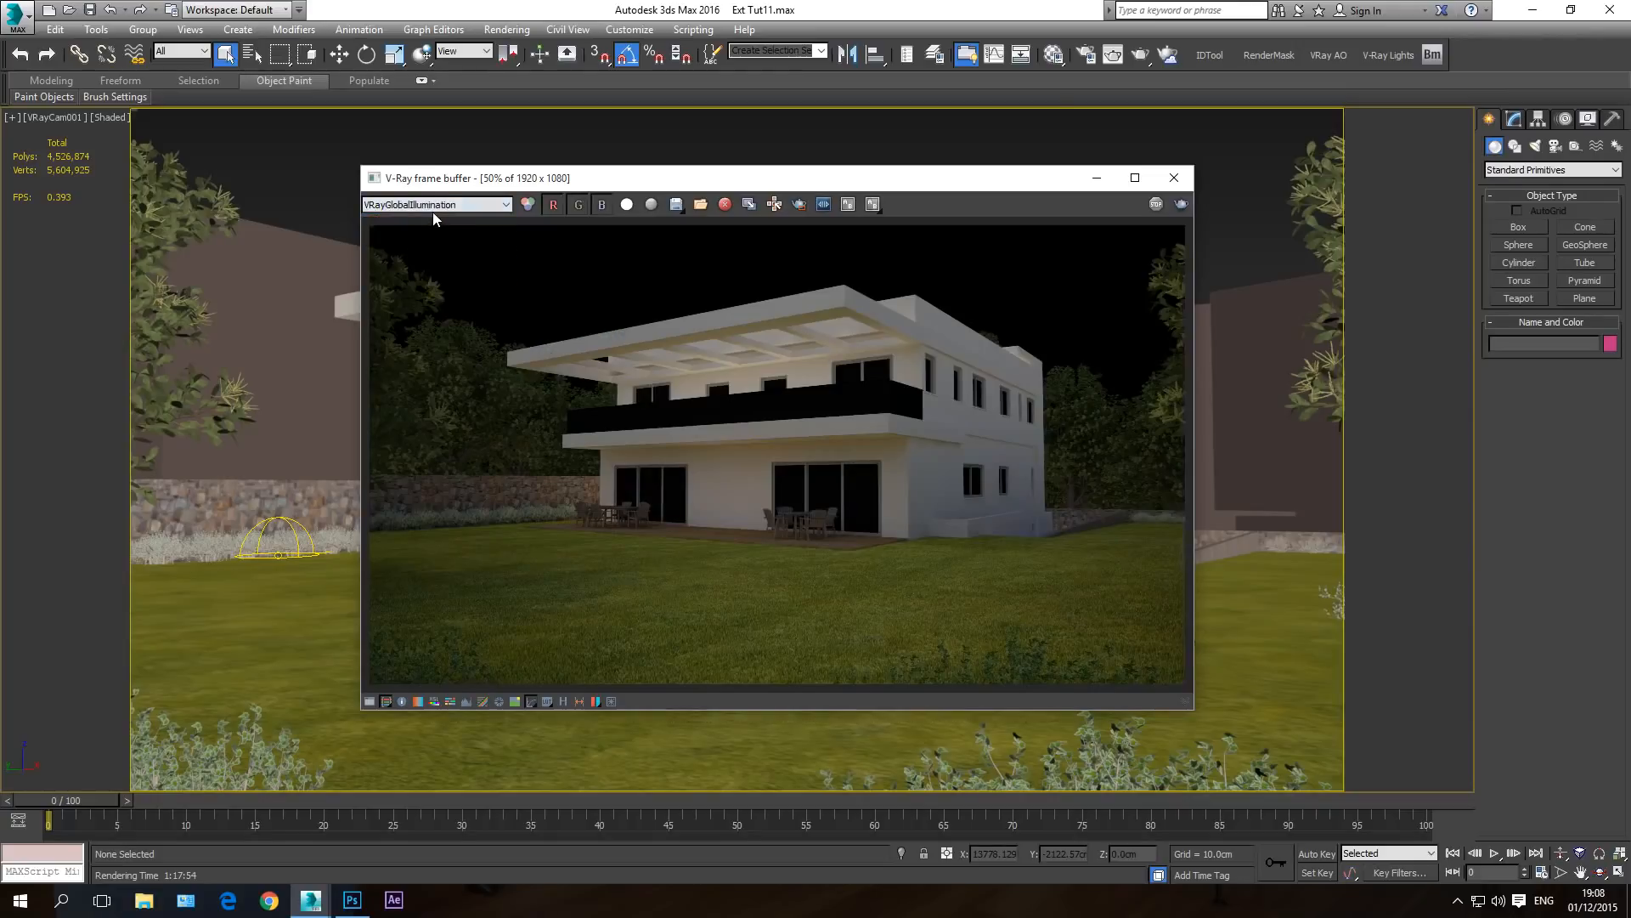
left_click(433, 204)
left_click(420, 221)
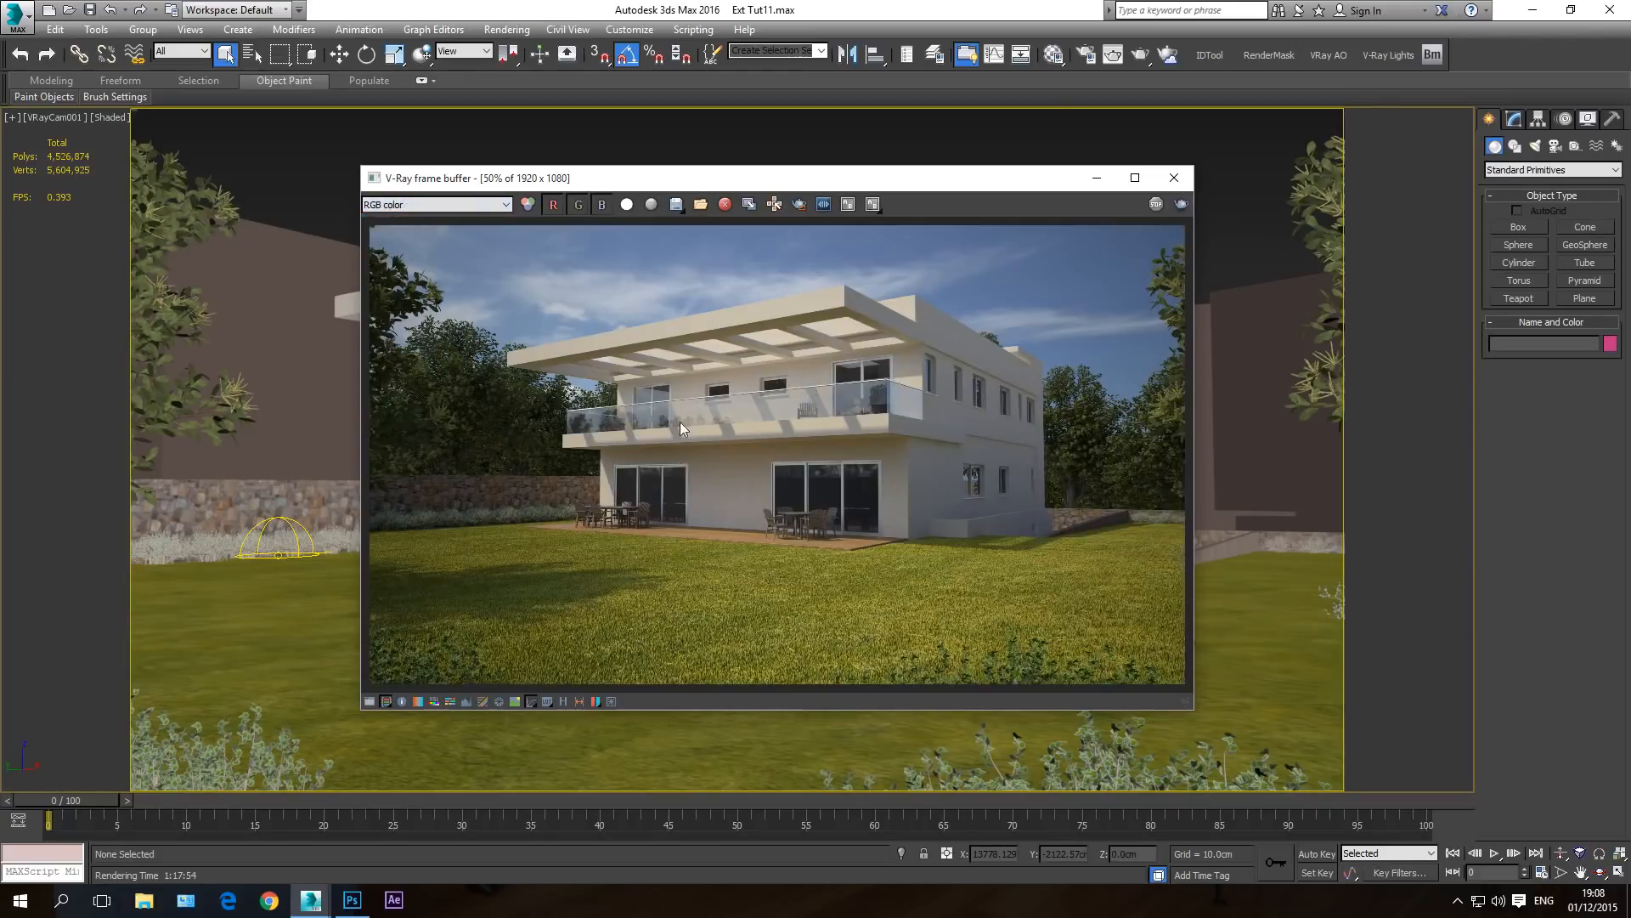
left_click(397, 202)
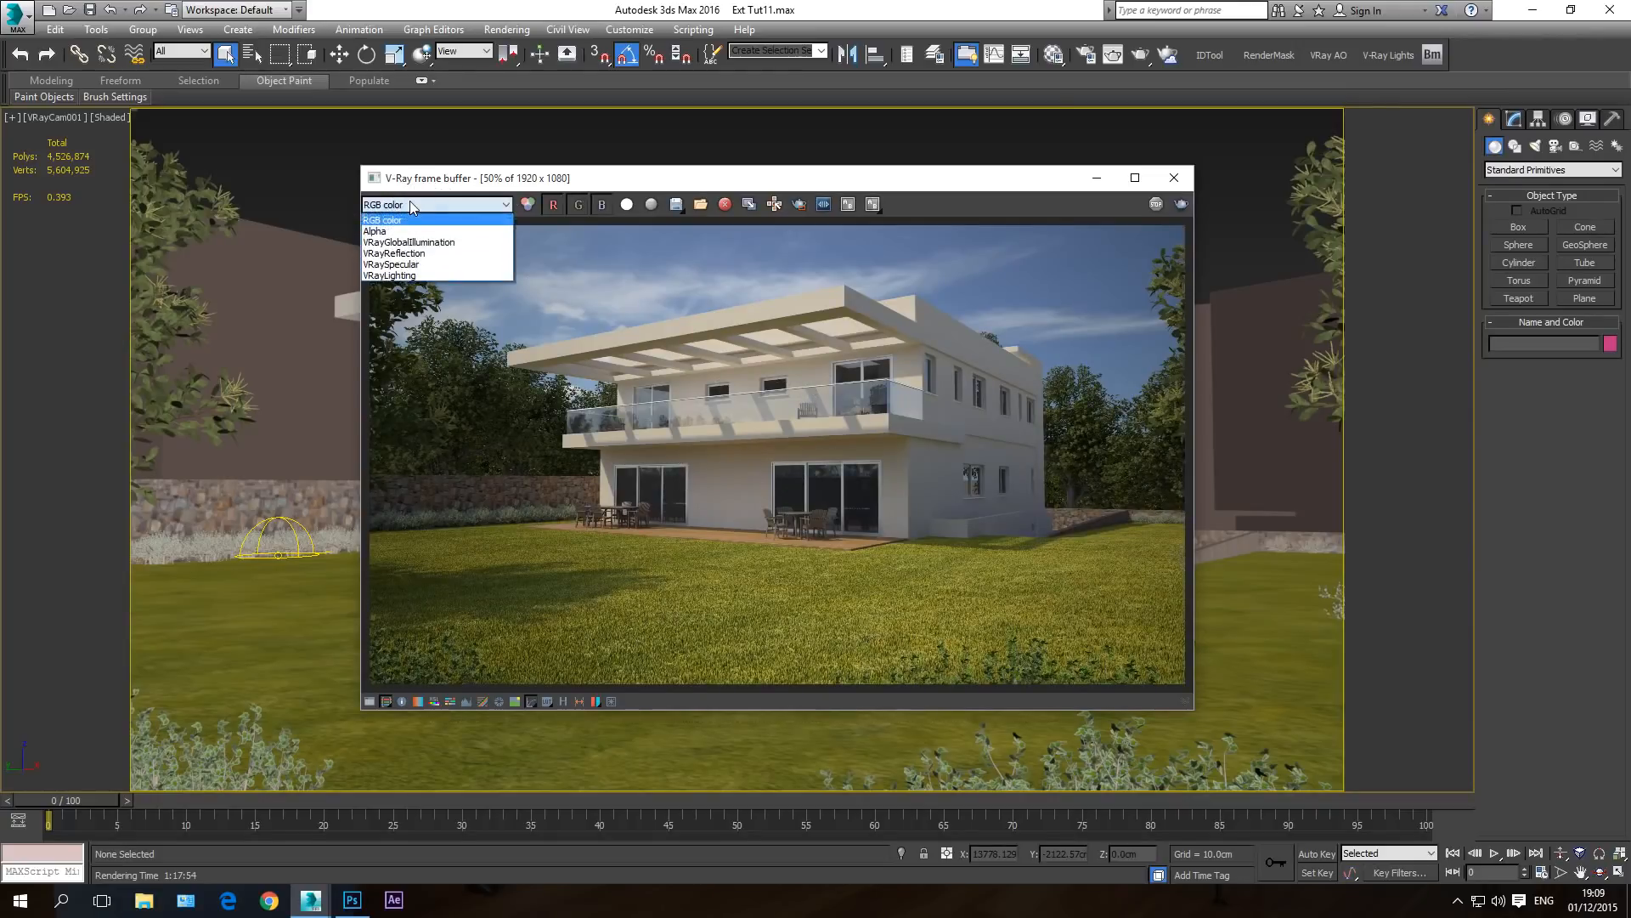
left_click(426, 202)
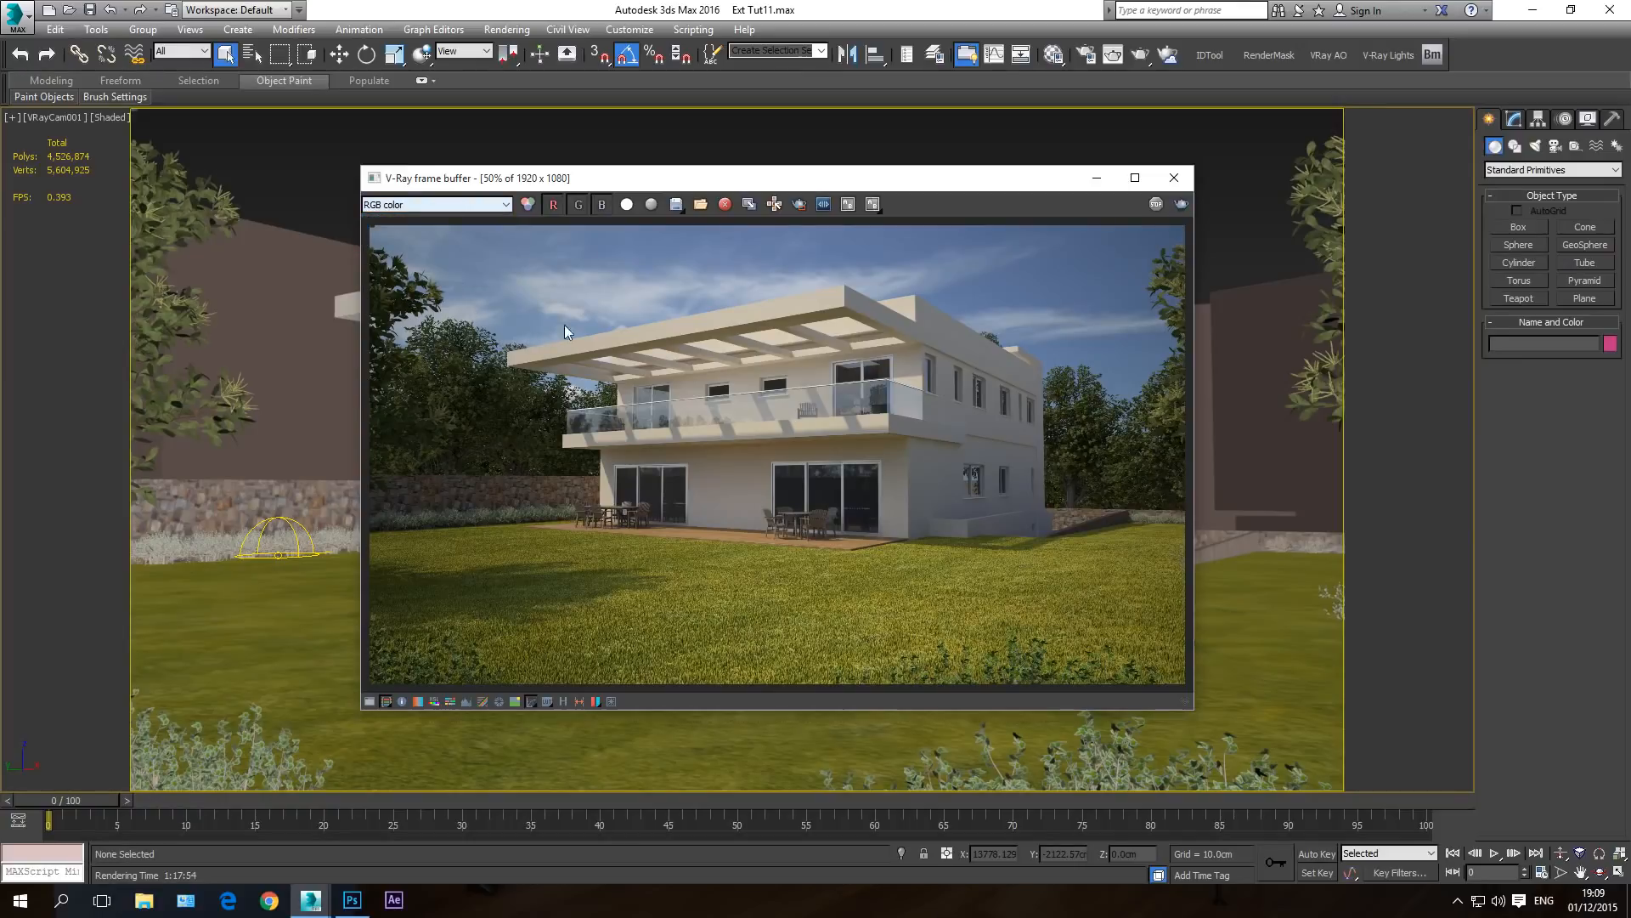
- Start saving all image channels to separate files, preview the existing channel TIFFs in the Renders folder, and leave without saving
left_click(678, 207)
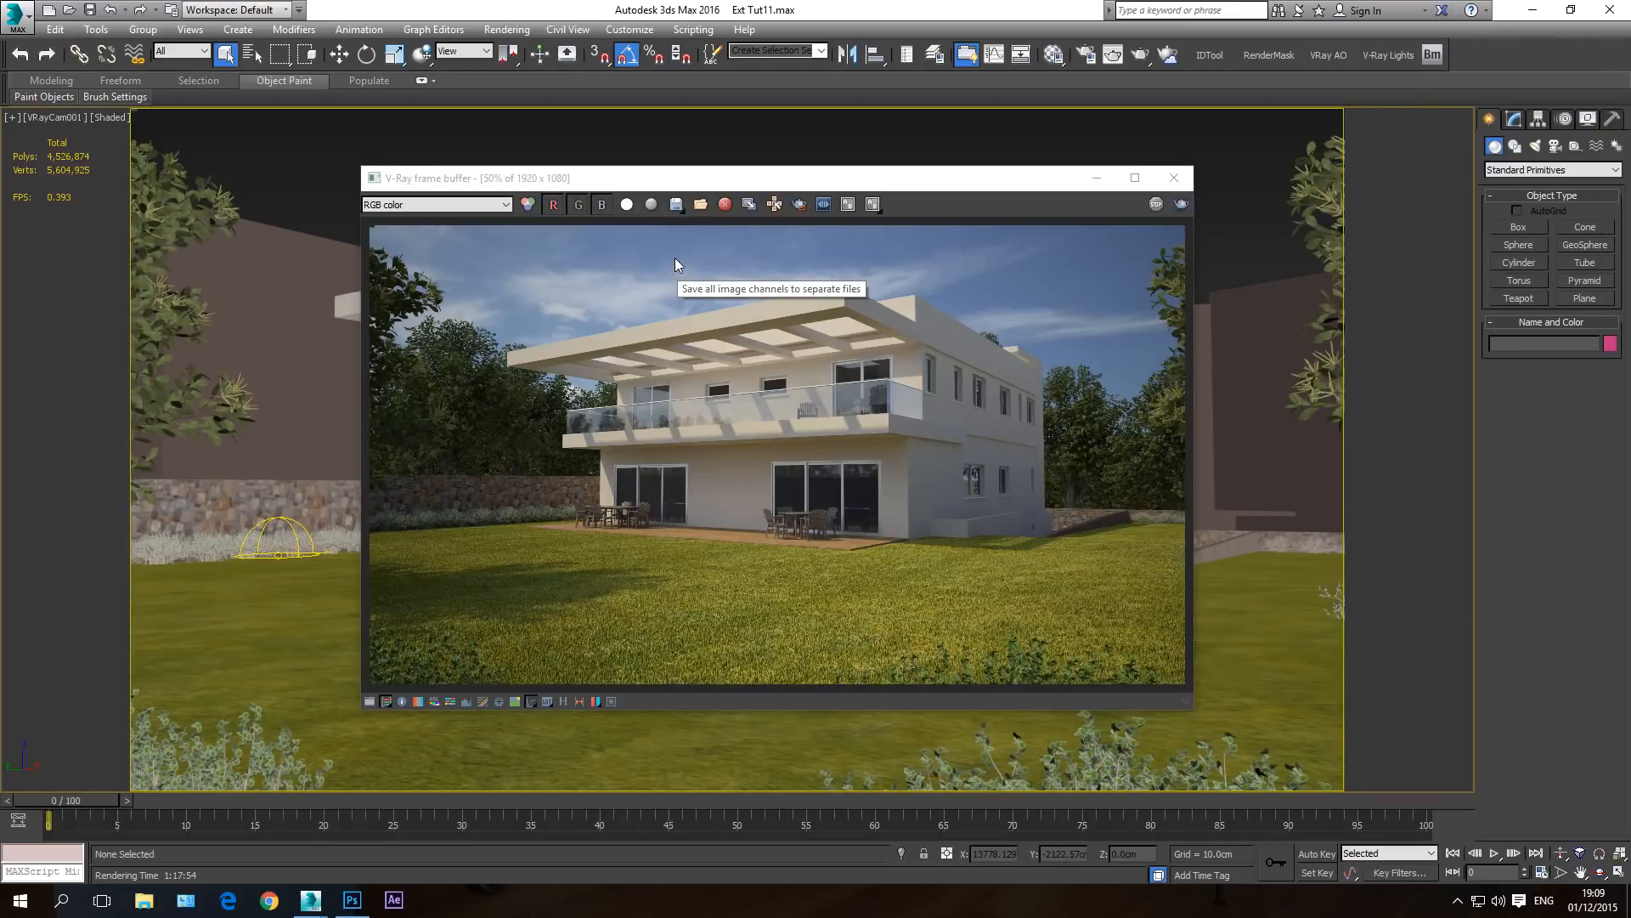
left_click(675, 257)
left_click(509, 544)
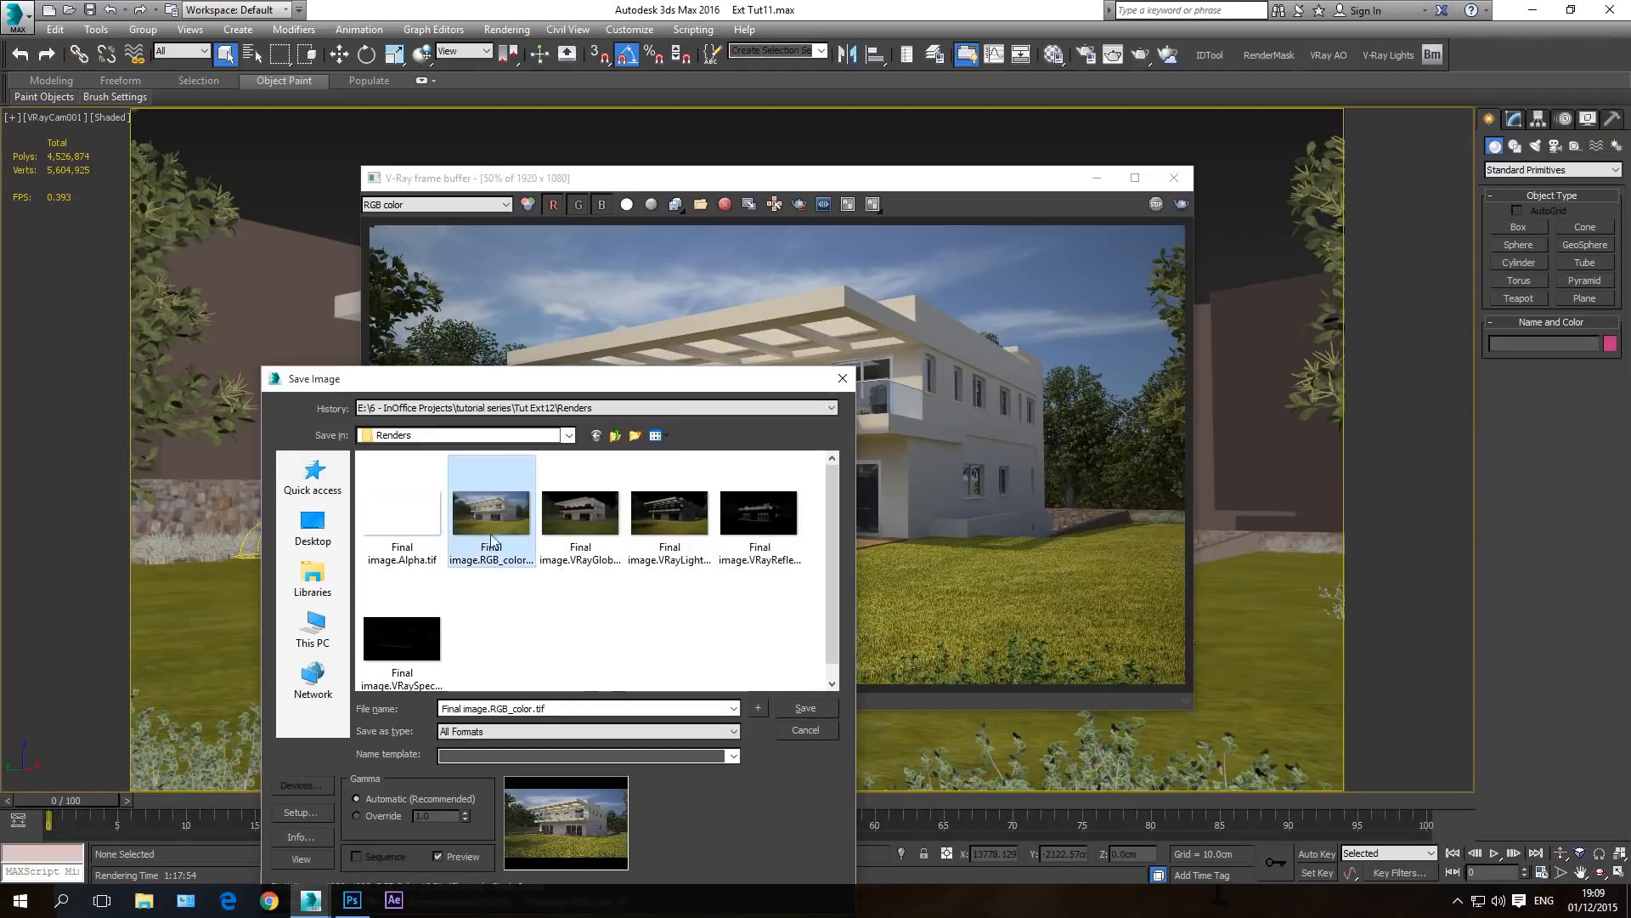
left_click(585, 523)
left_click(669, 520)
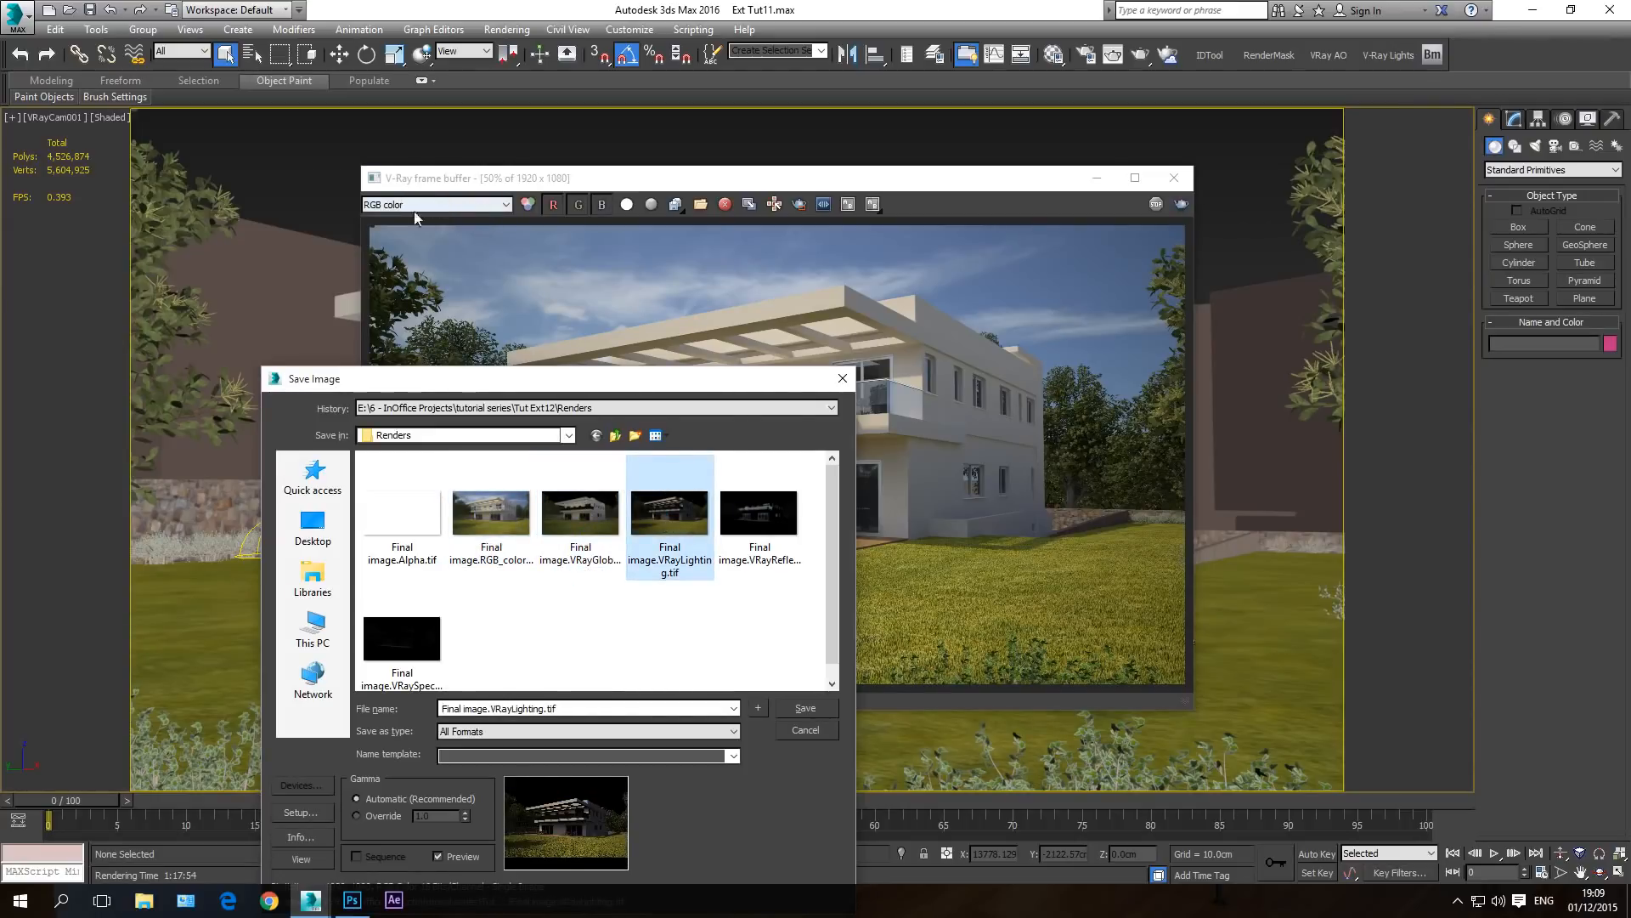
left_click(503, 523)
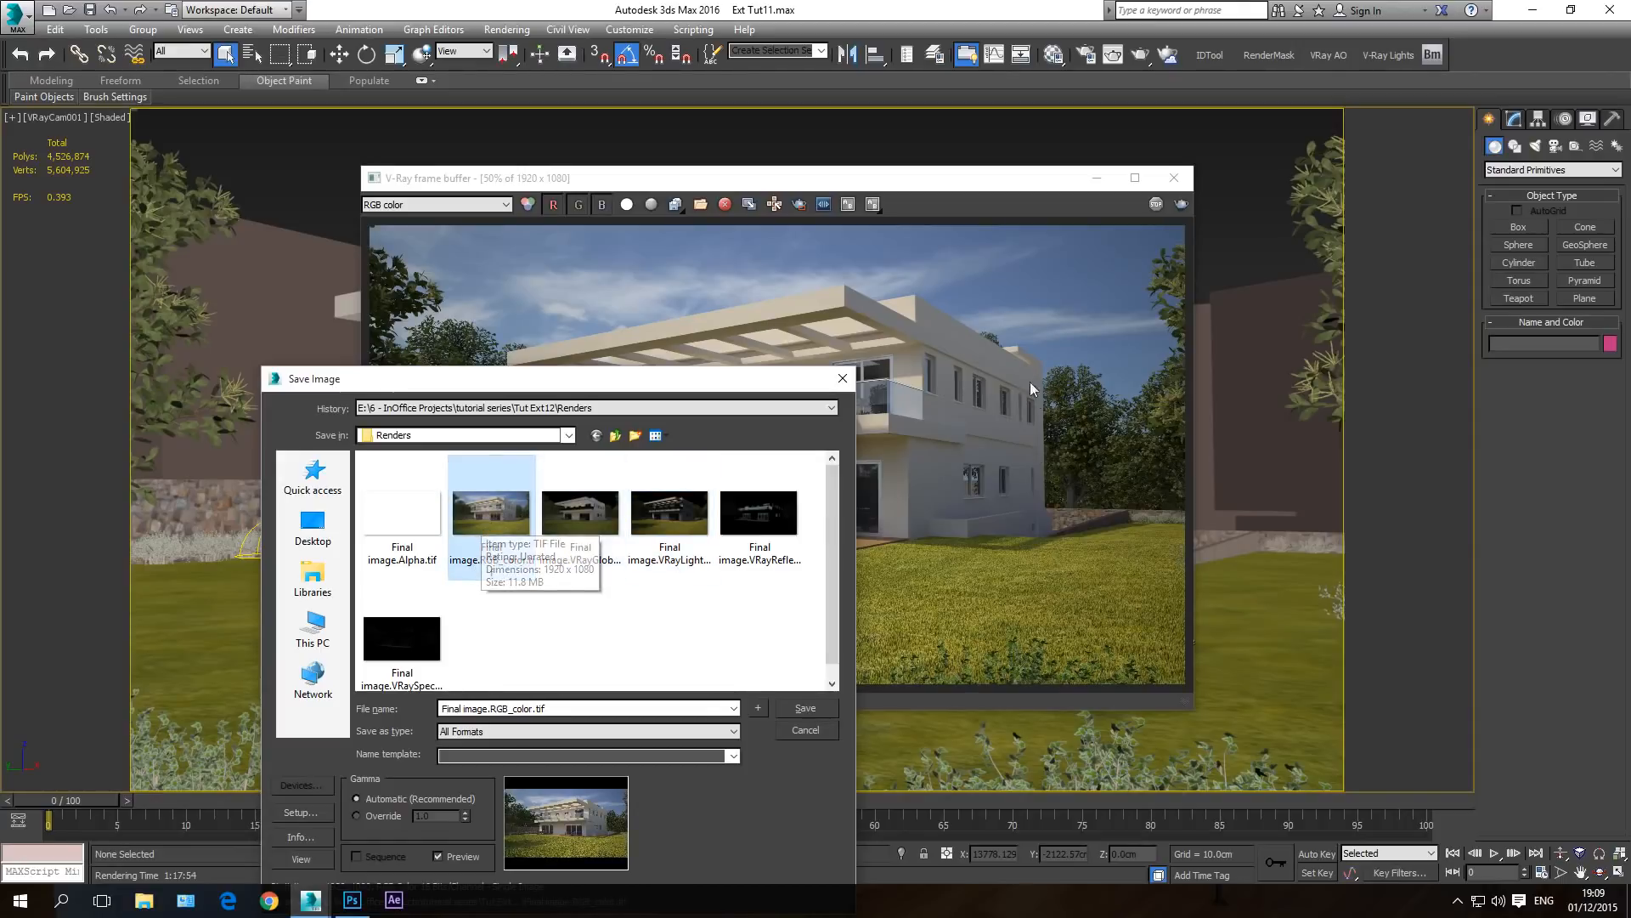
left_click(570, 520)
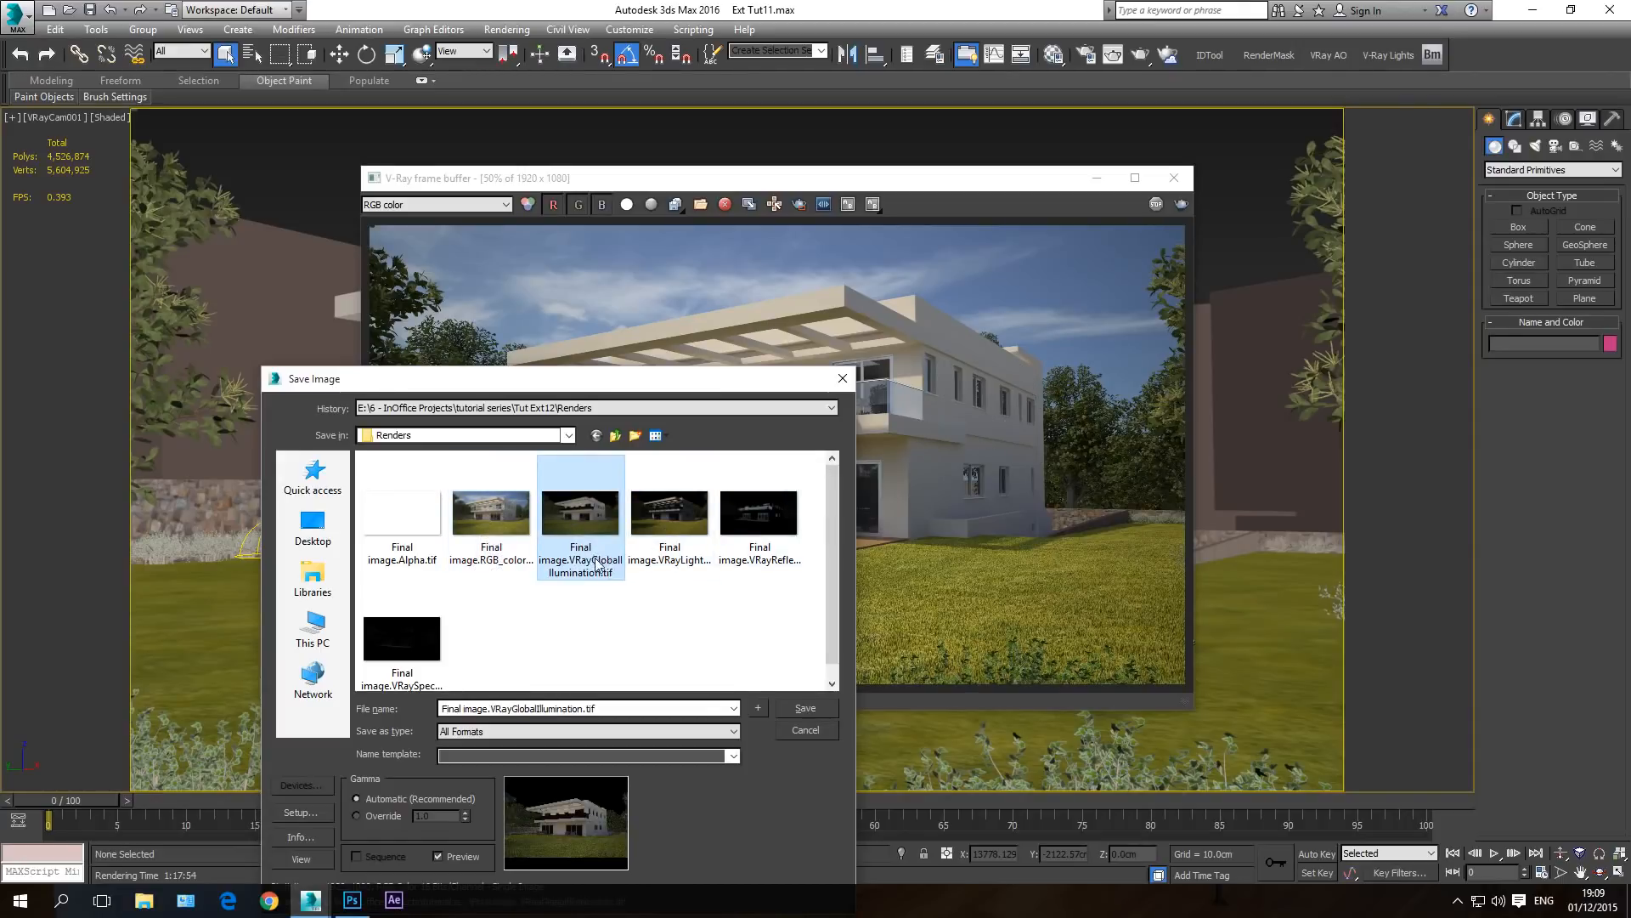
left_click(668, 514)
left_click(762, 503)
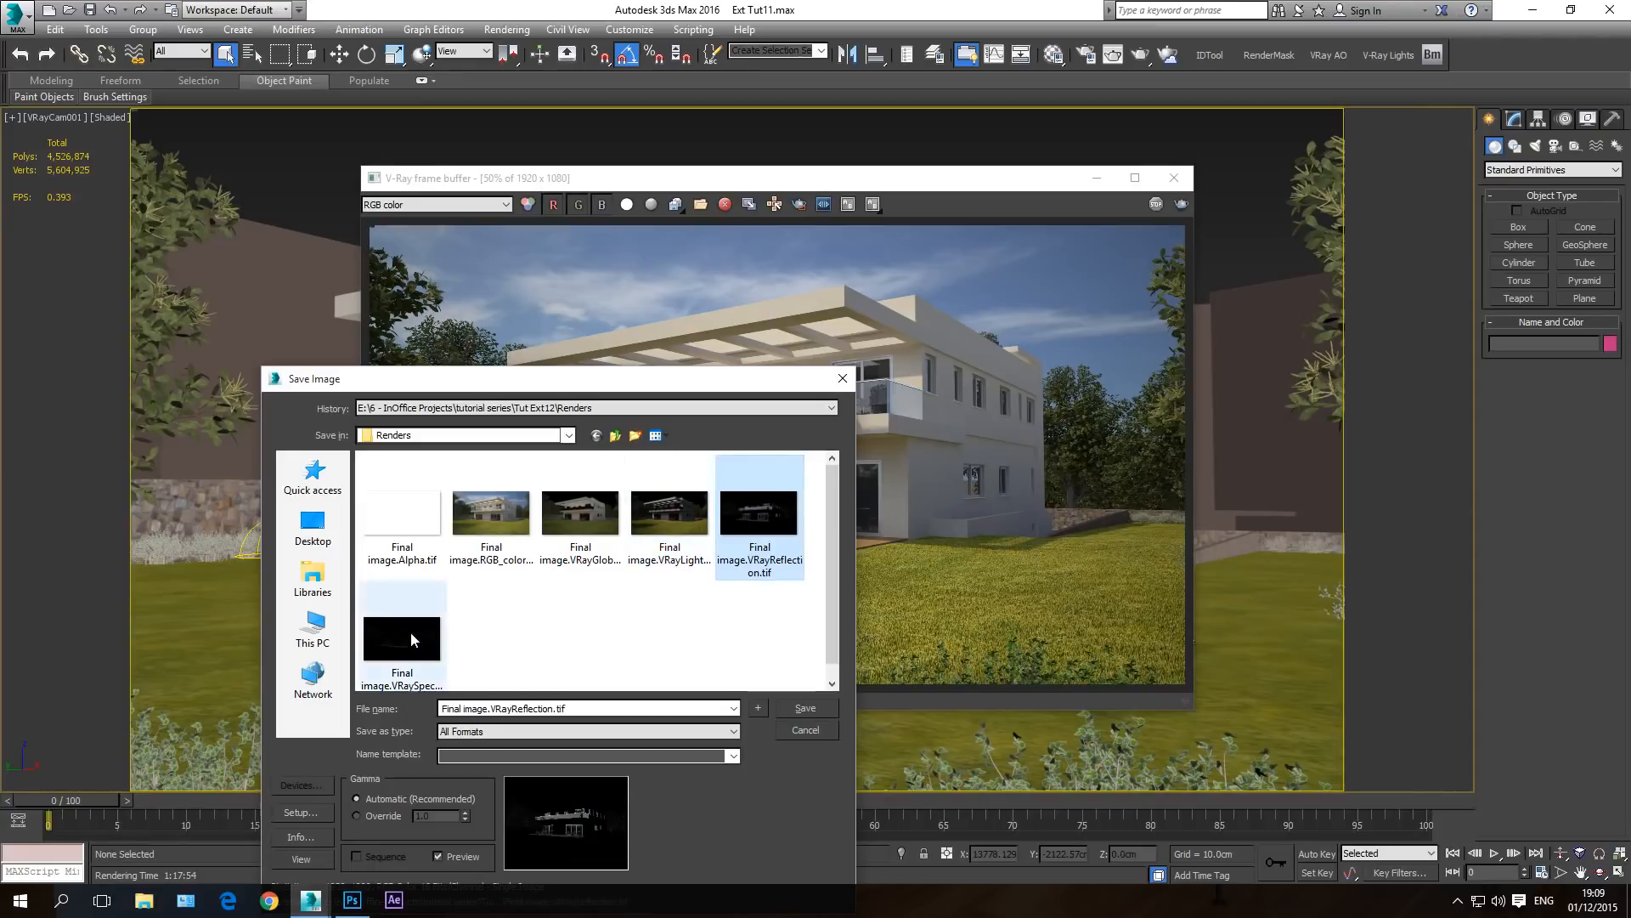
left_click(410, 631)
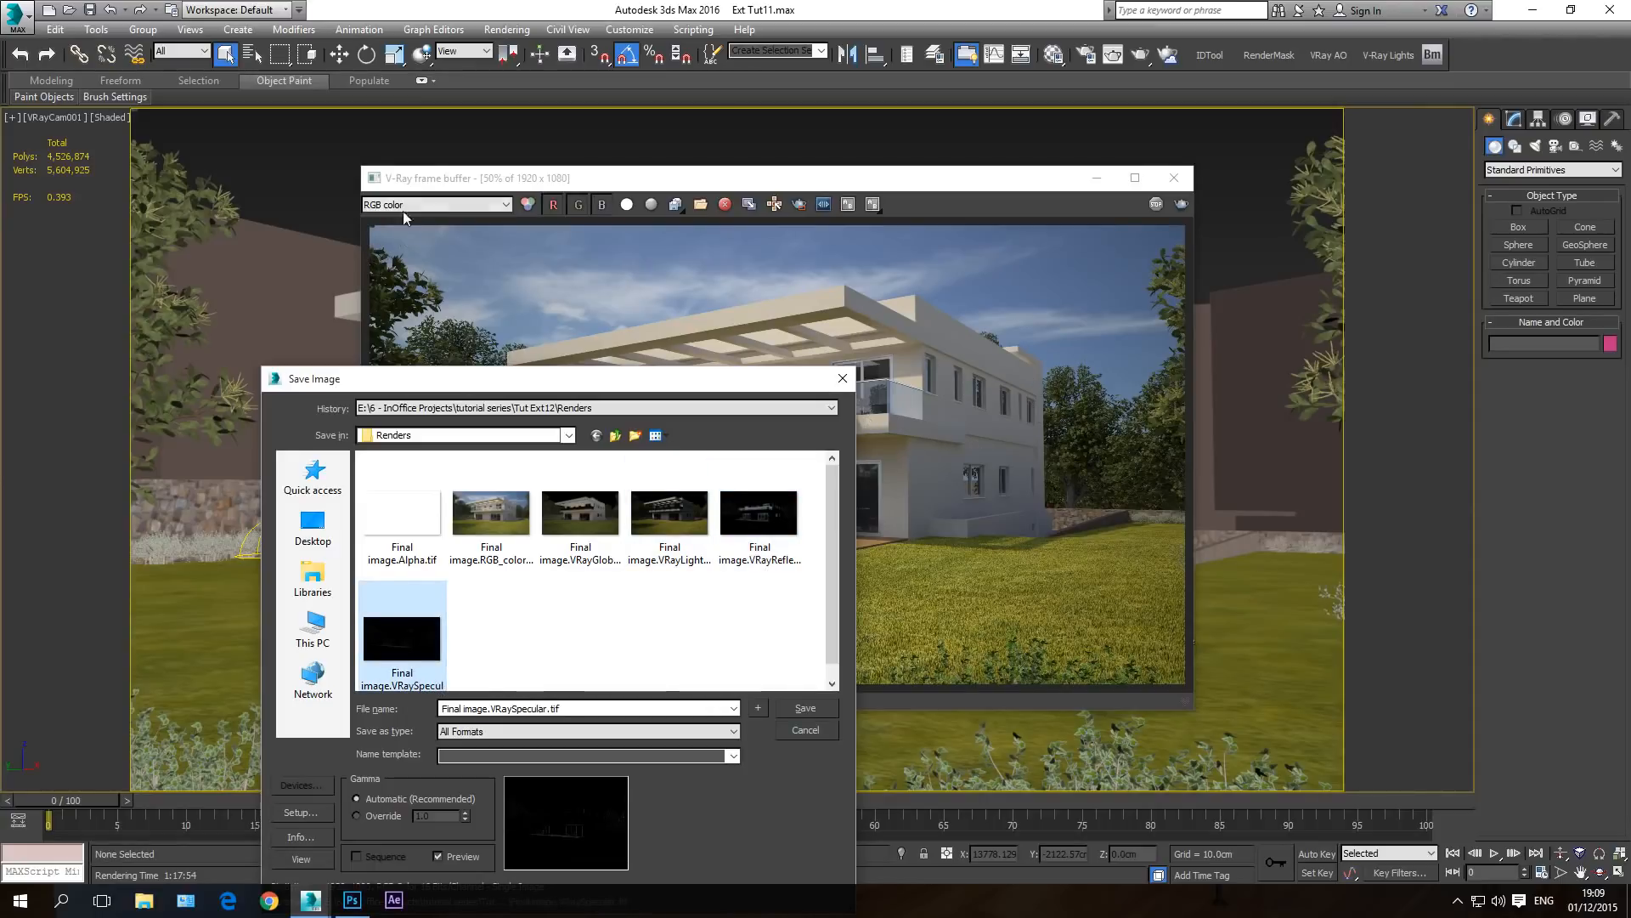
left_click(846, 383)
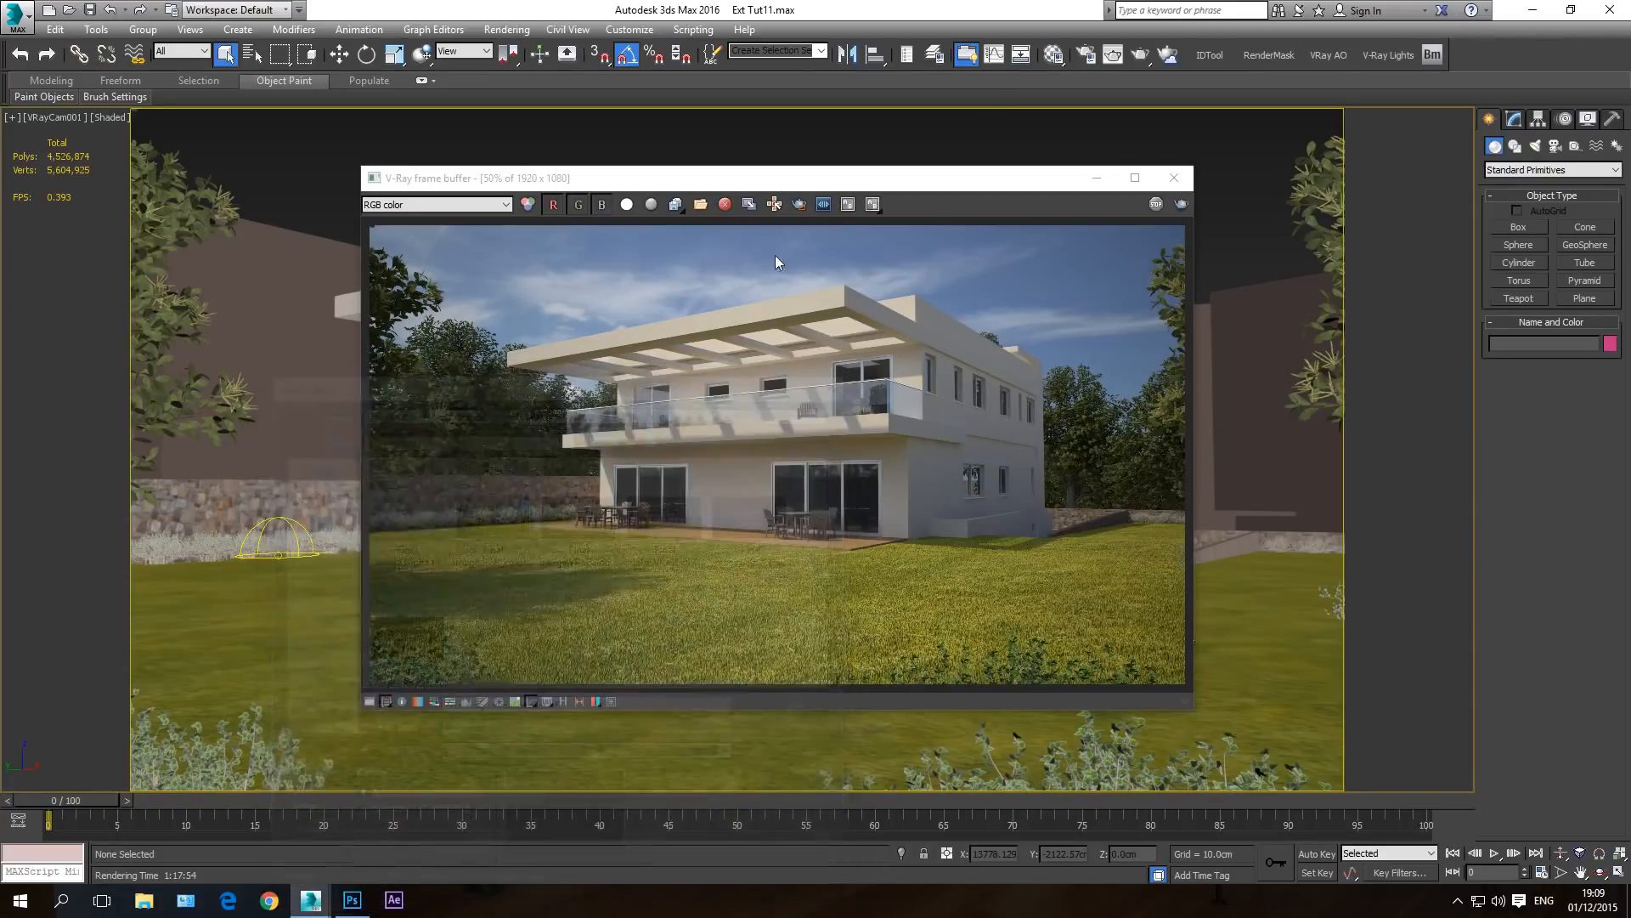
left_click(677, 206)
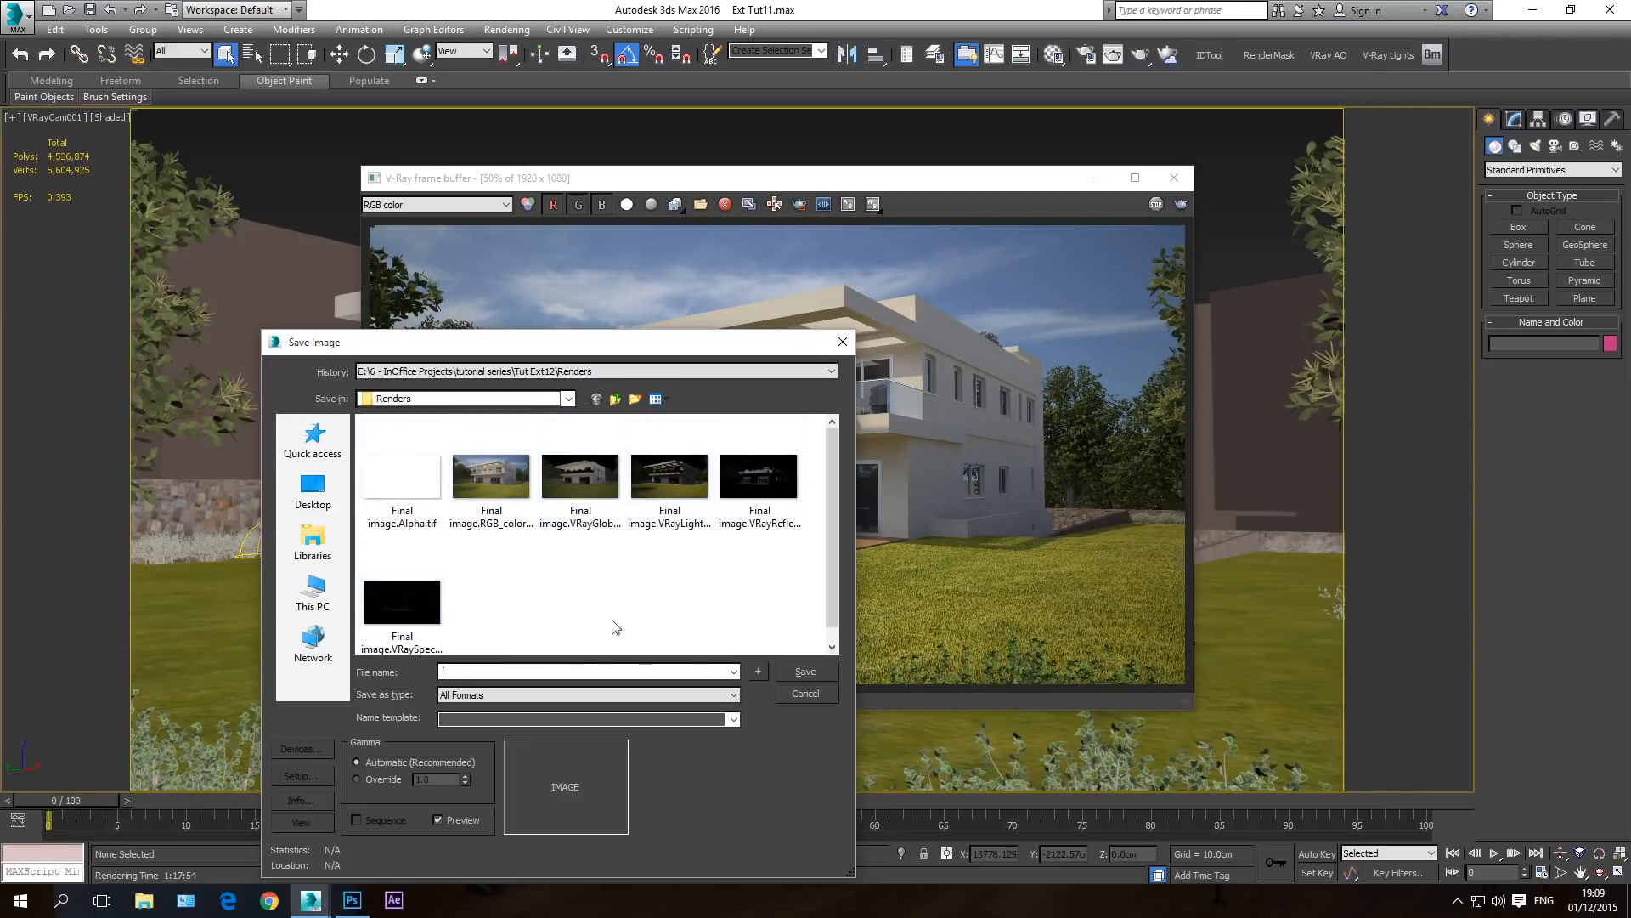
left_click(806, 693)
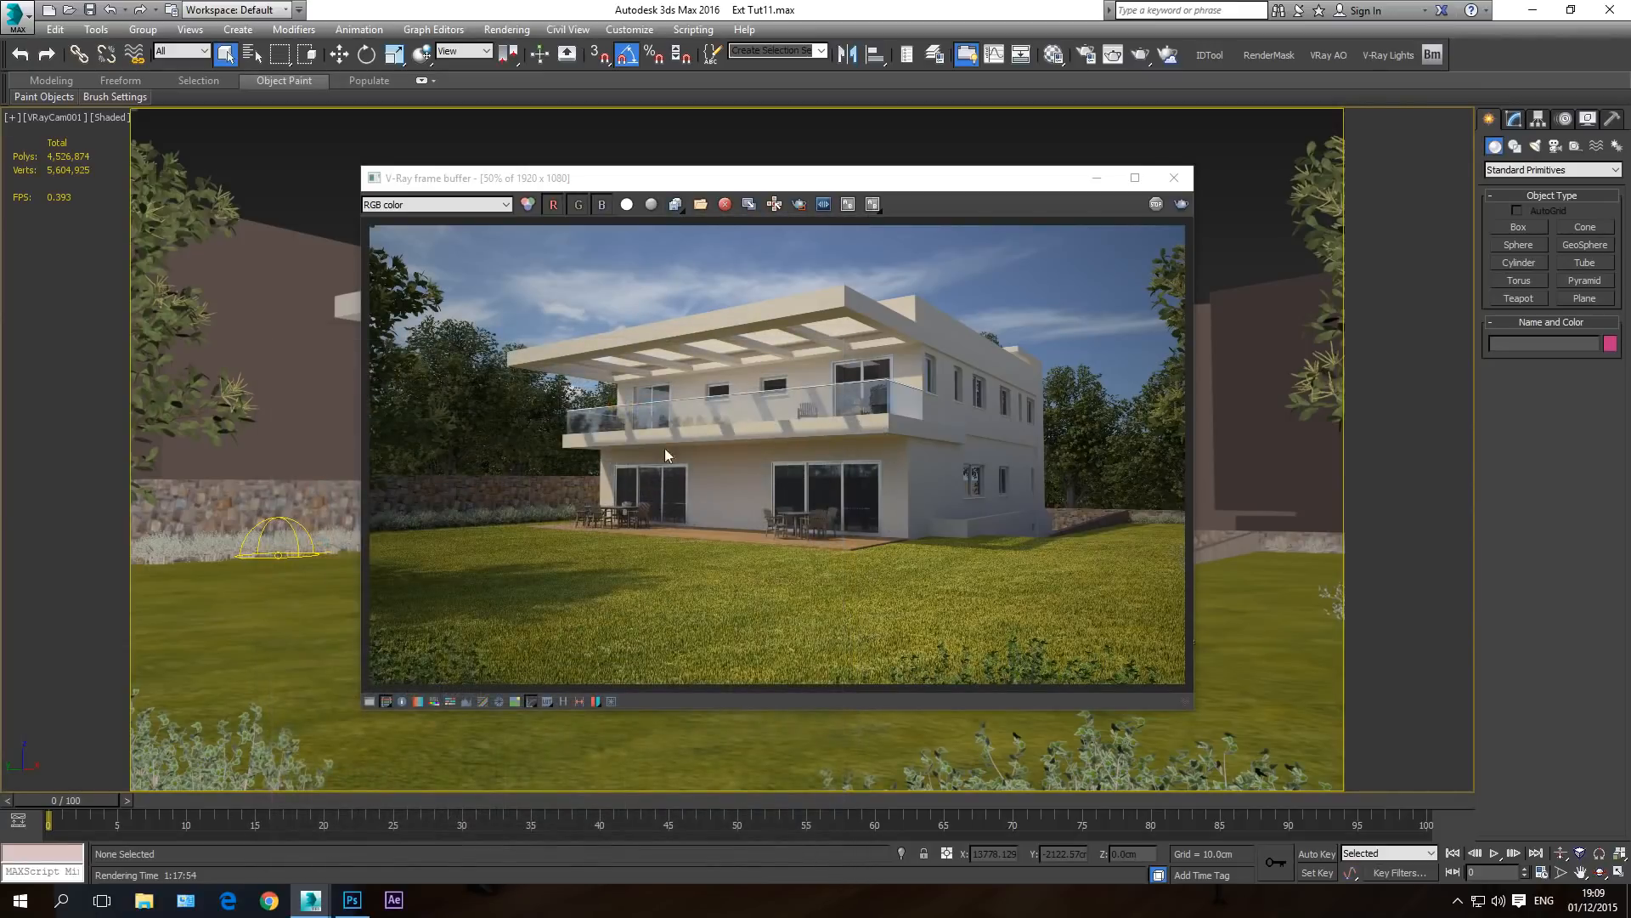
- Switch to Photoshop and open the RGB_color, VRayGlobalIllumination, VRayLighting, VRayReflection and VRaySpecular TIFFs from the Renders folder
left_click(353, 899)
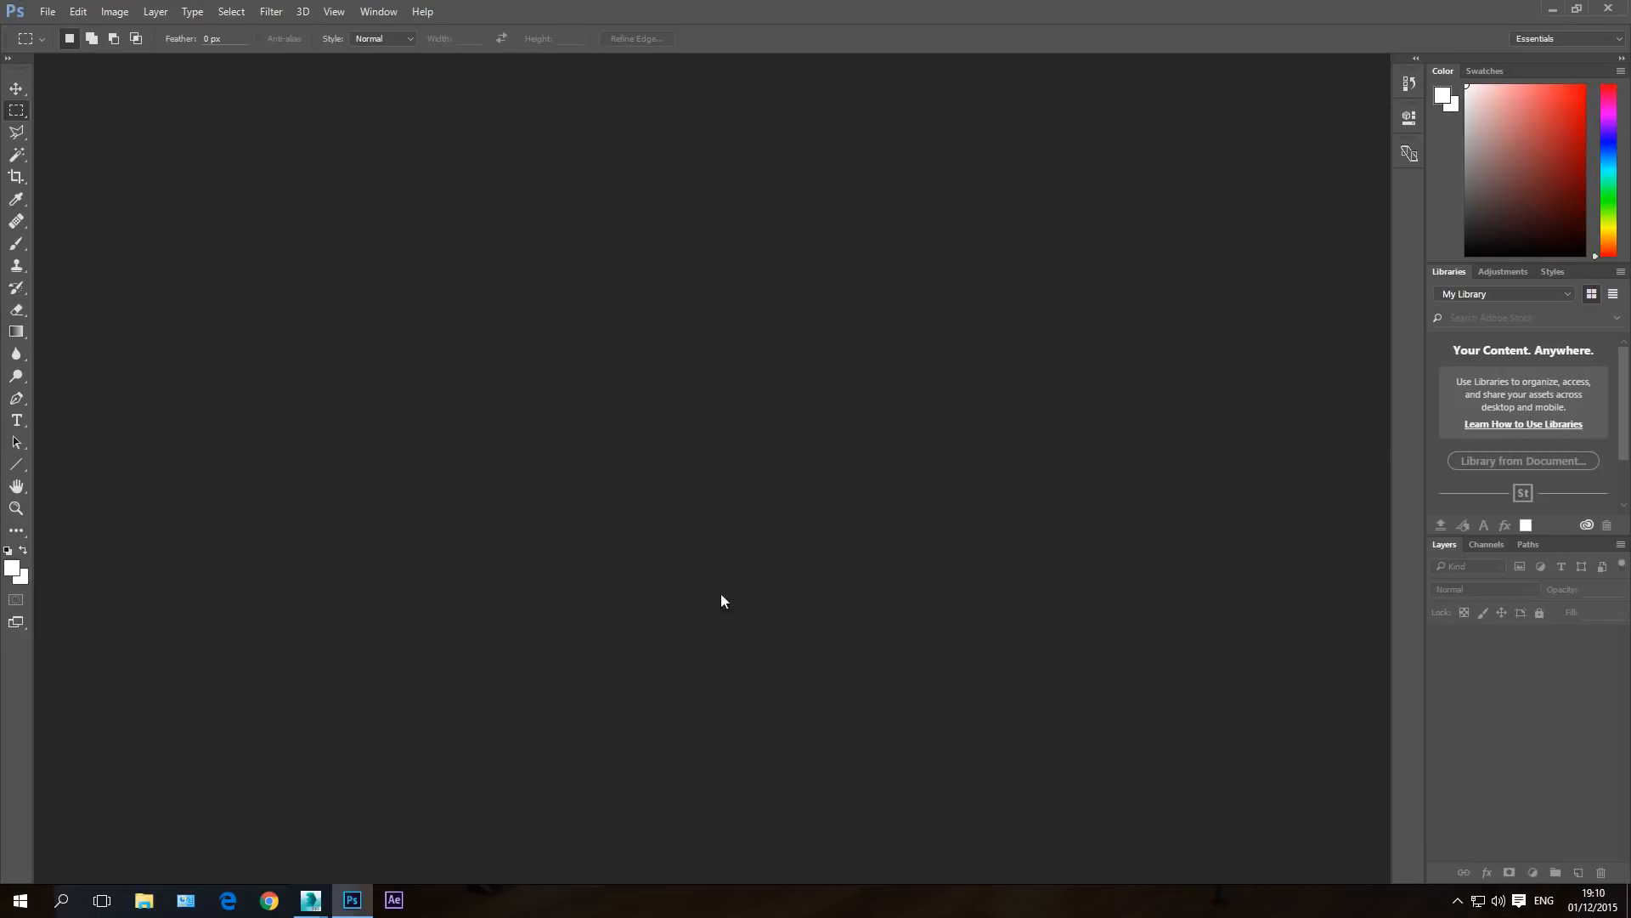
left_click(48, 12)
left_click(74, 49)
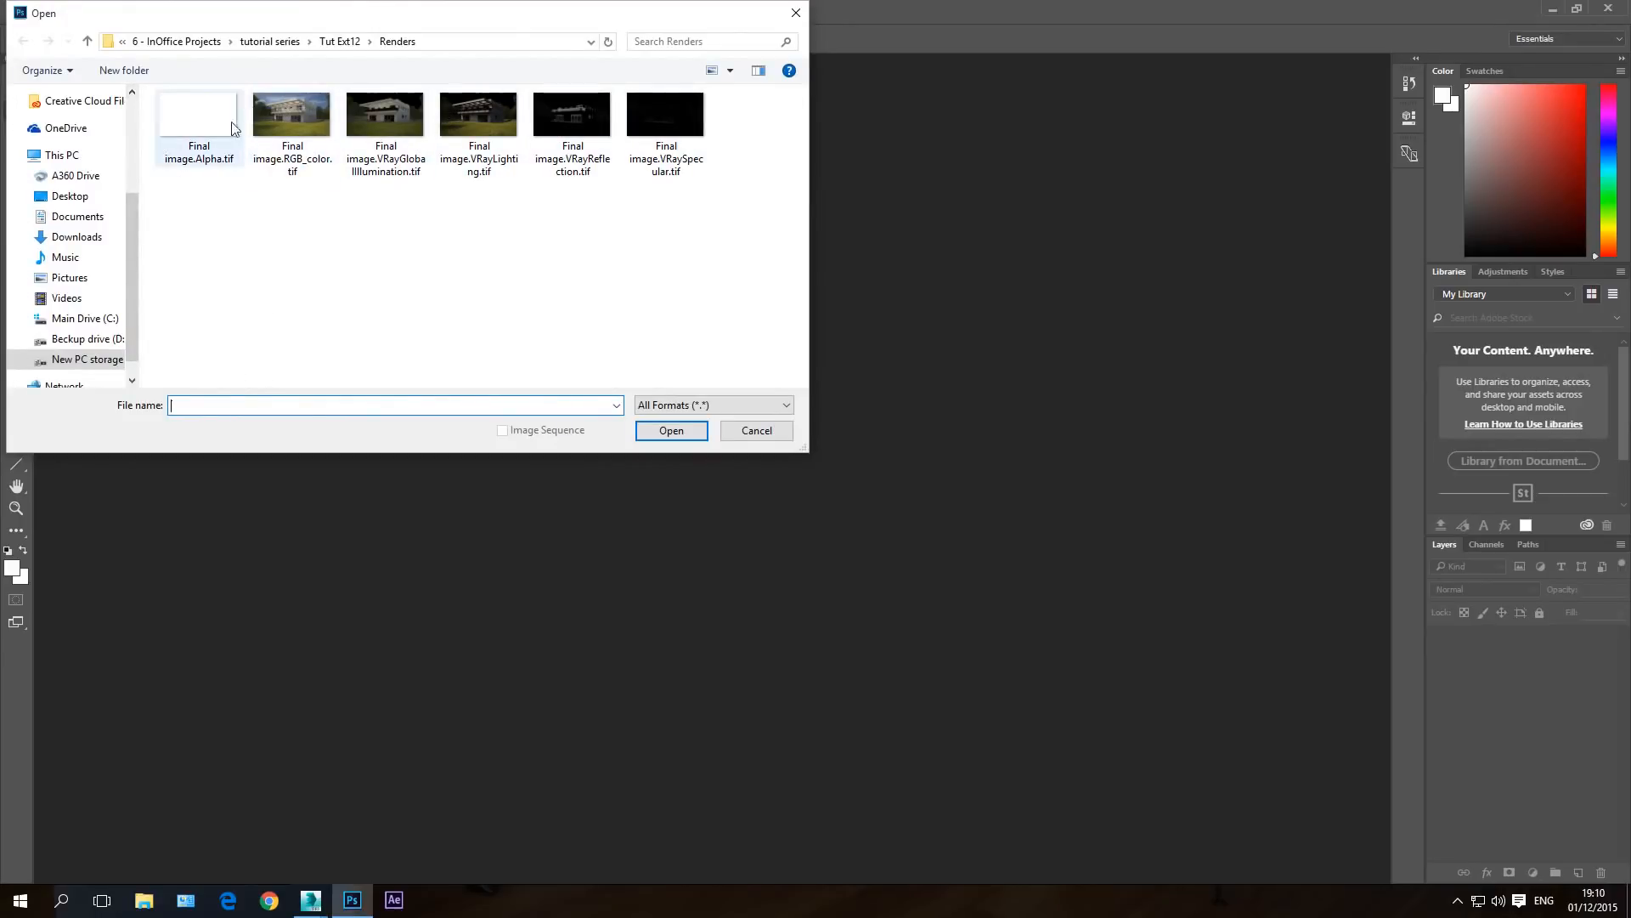
left_click_drag(707, 259, 299, 100)
left_click(685, 434)
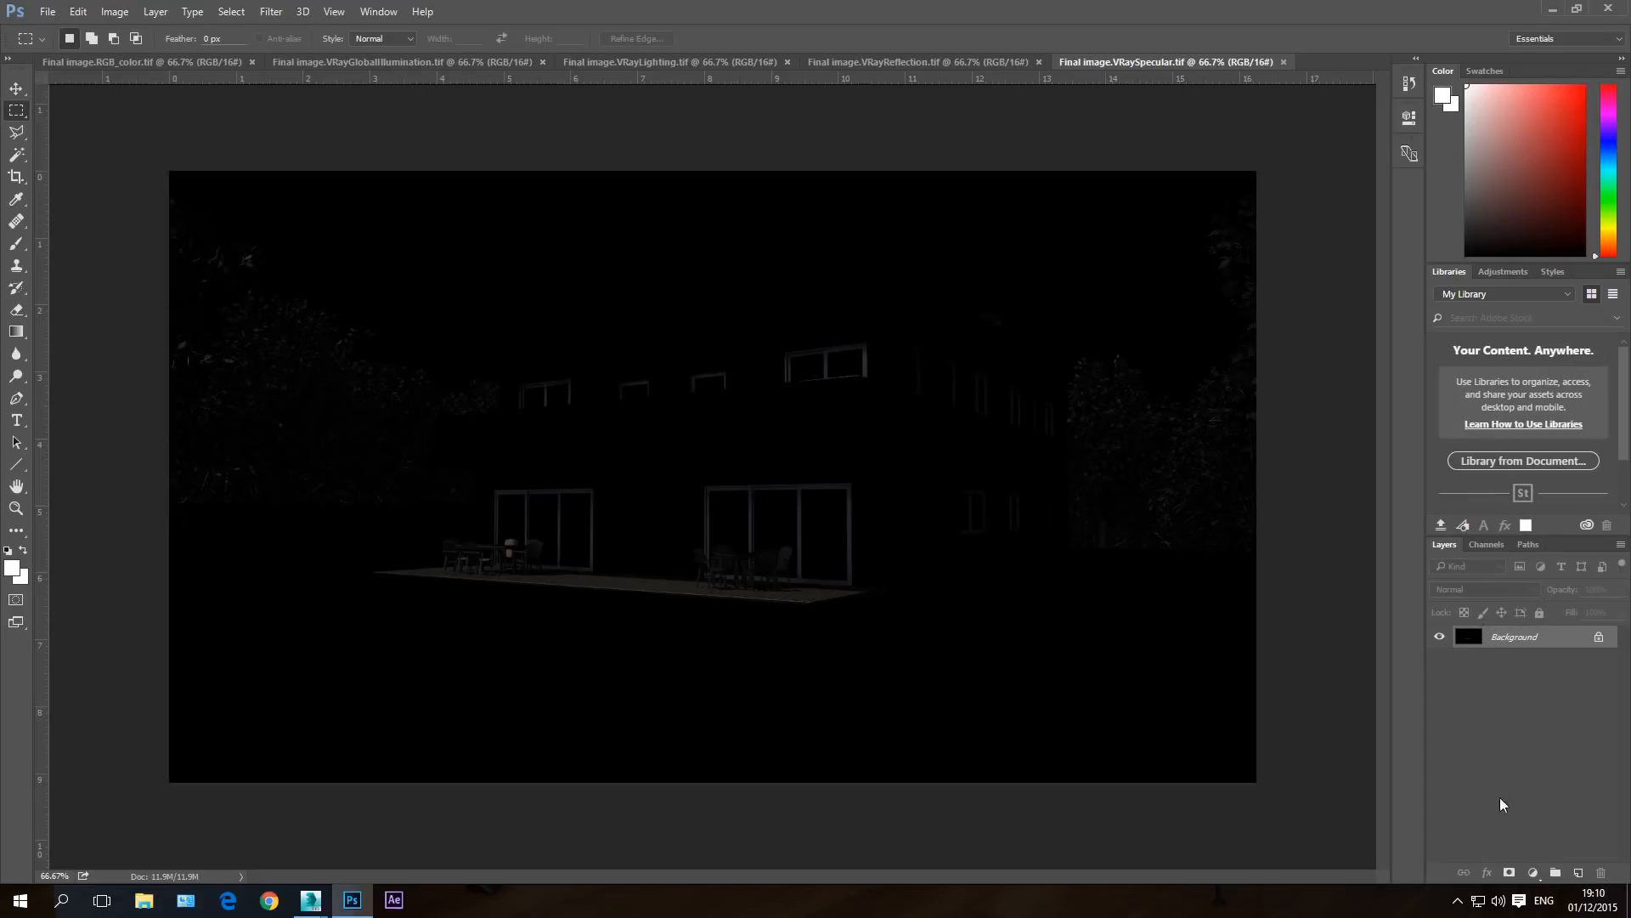
- Bring the Final image.RGB_color.tif document to the front and fit it on screen
left_click(119, 65)
left_click(15, 508)
right_click(541, 507)
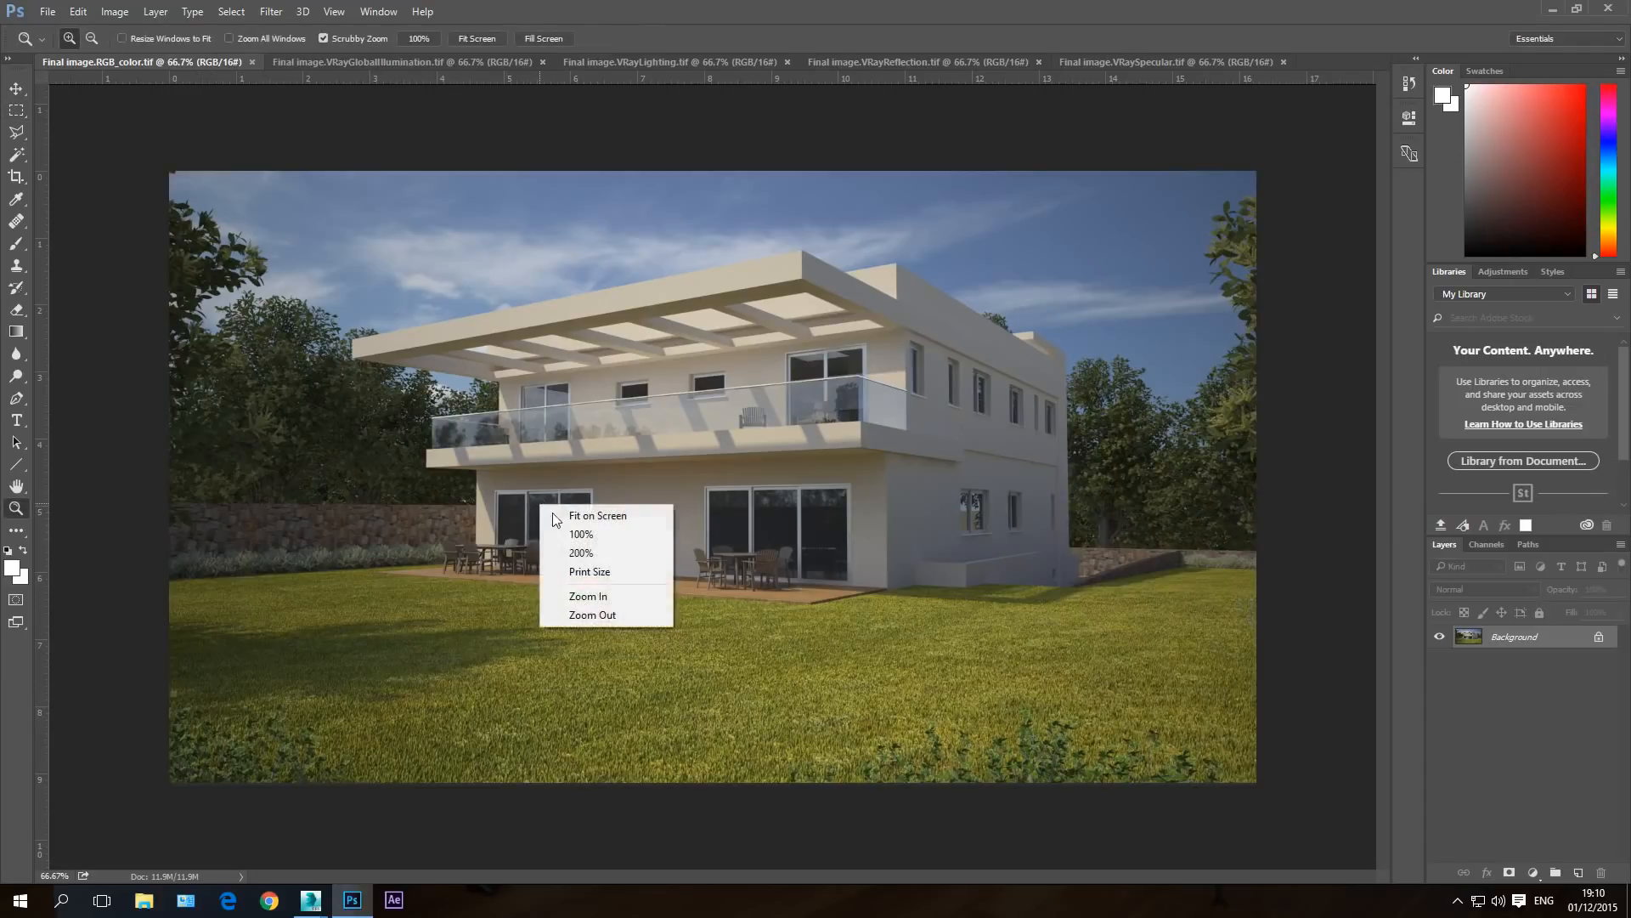
left_click(597, 516)
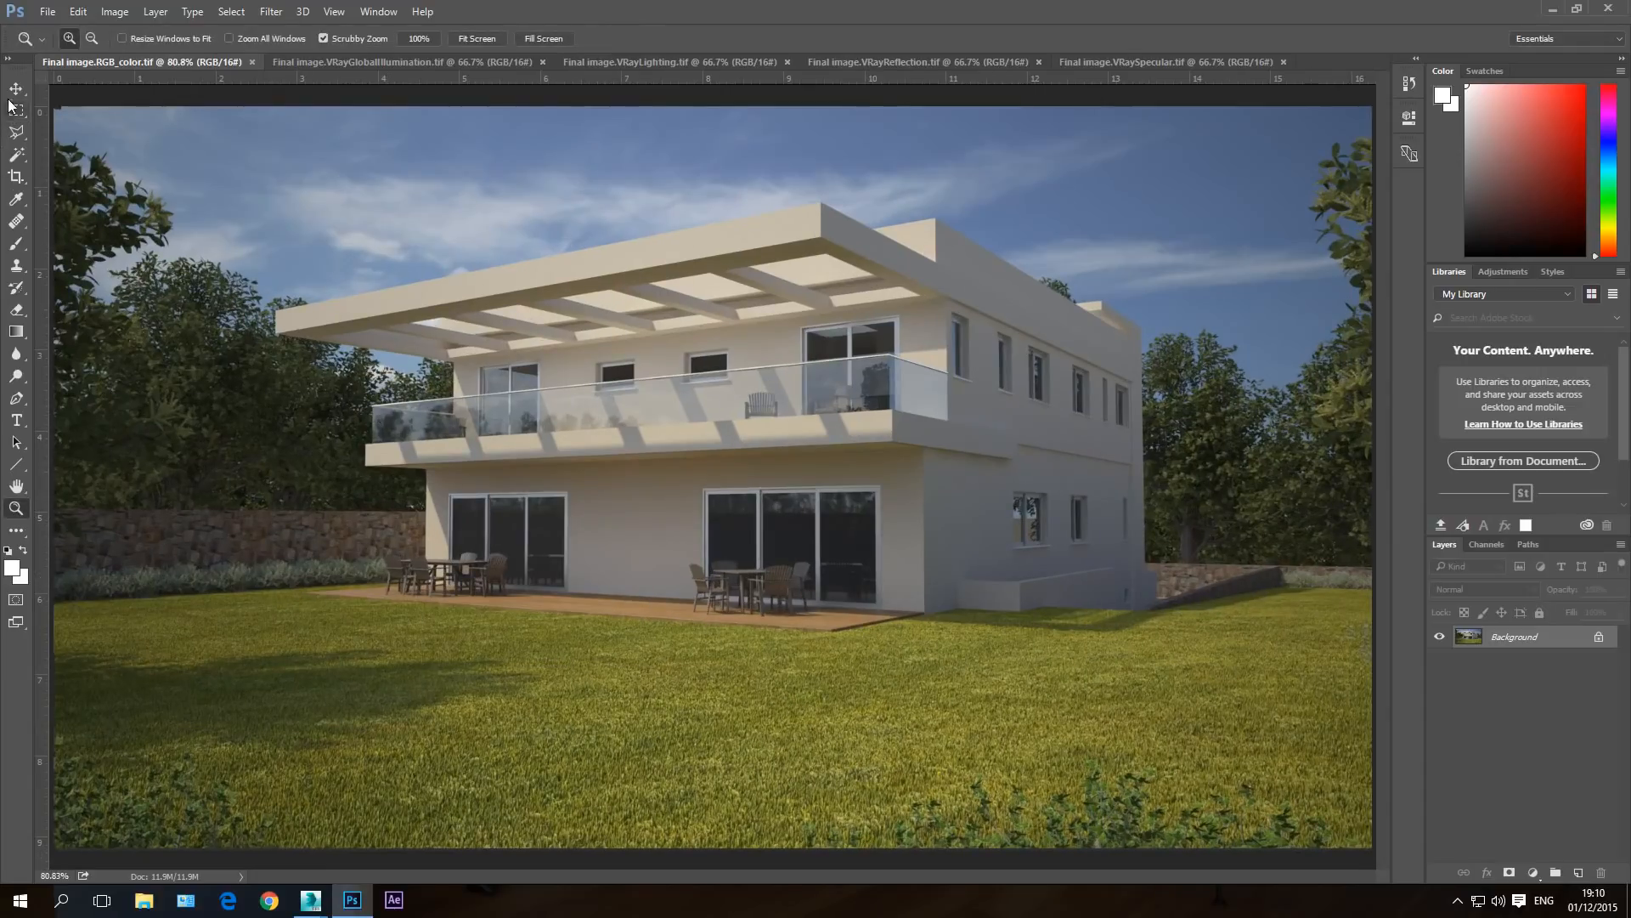
- Duplicate the background layer of the RGB color image as "Background Soft" and set the copy's blend mode to Soft Light
left_click(15, 88)
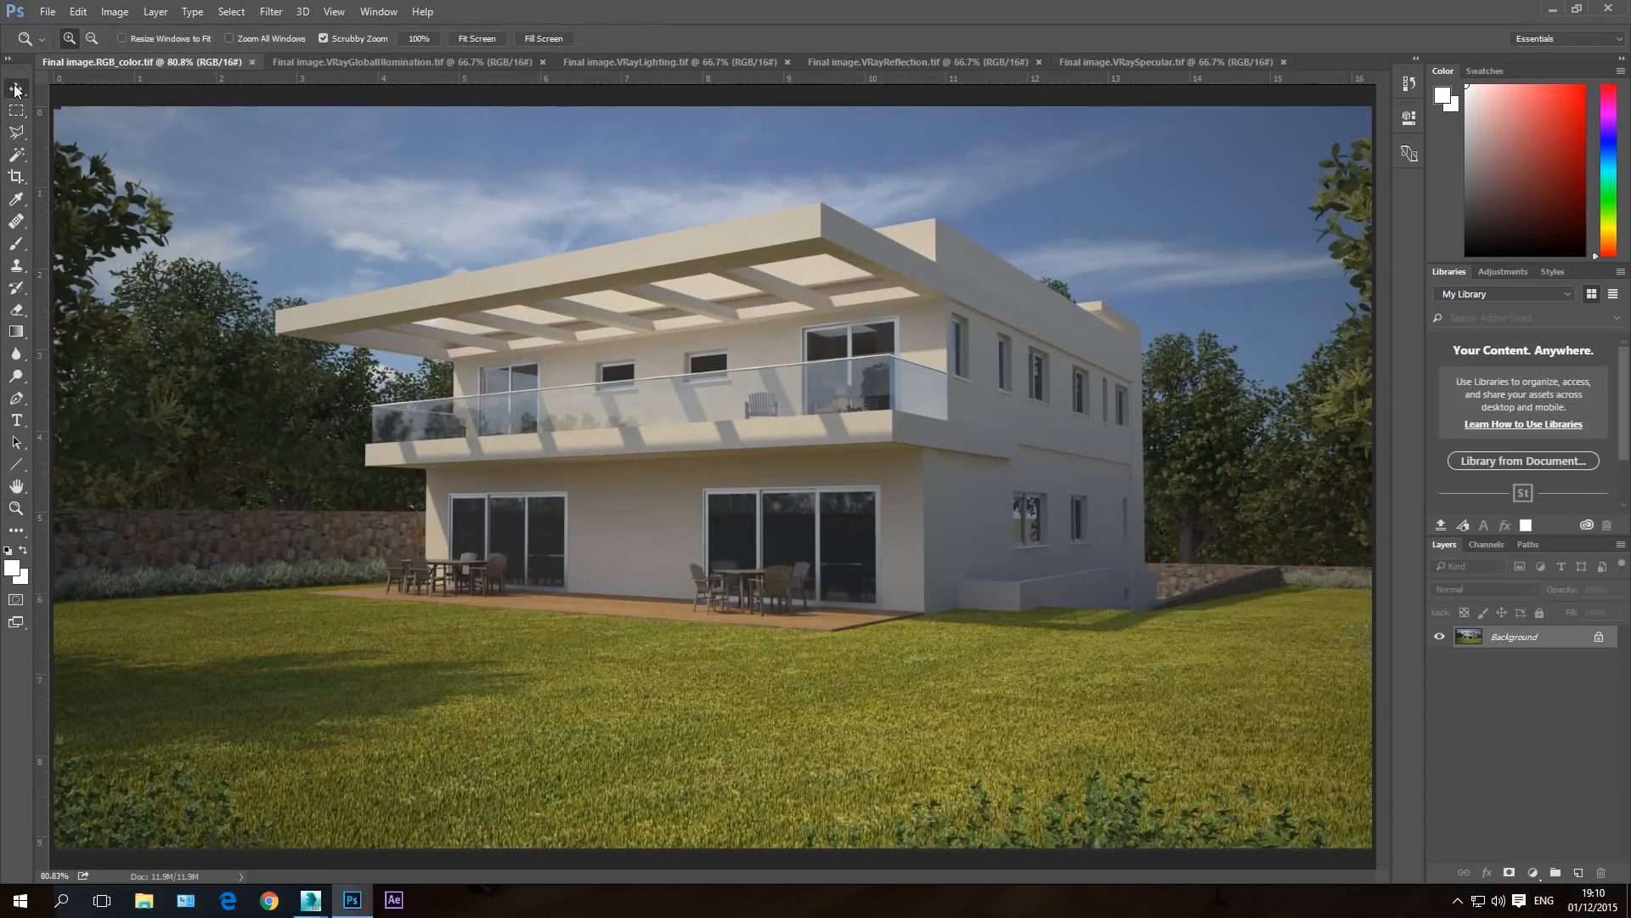
right_click(1510, 643)
left_click(1512, 675)
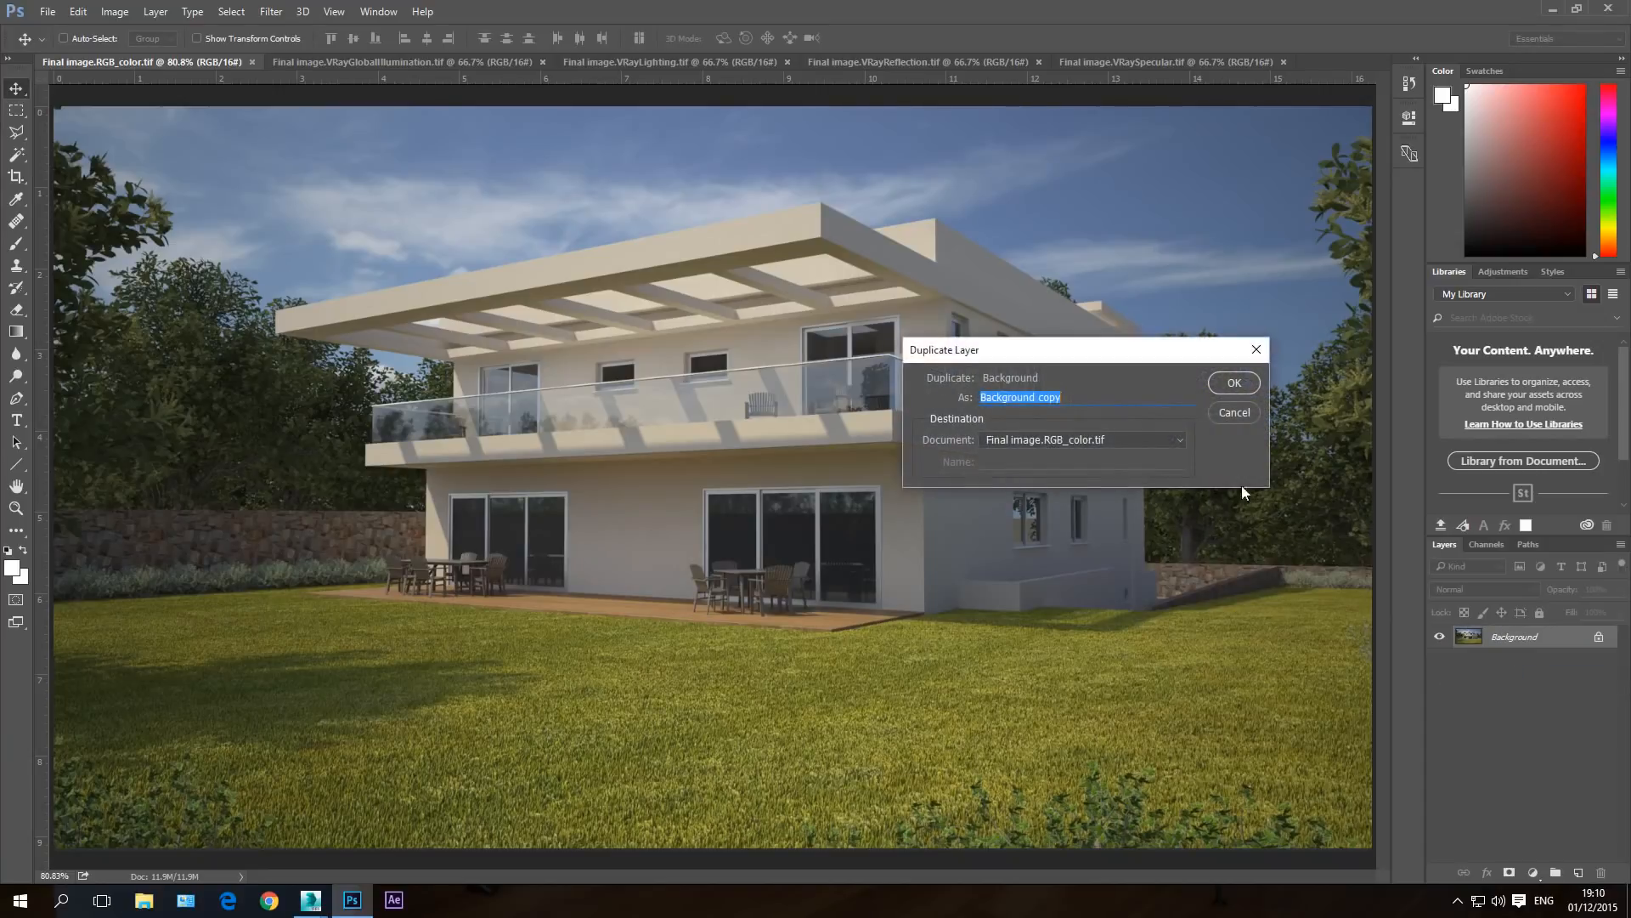
left_click_drag(1072, 408, 1042, 410)
type("Soft")
key("Return")
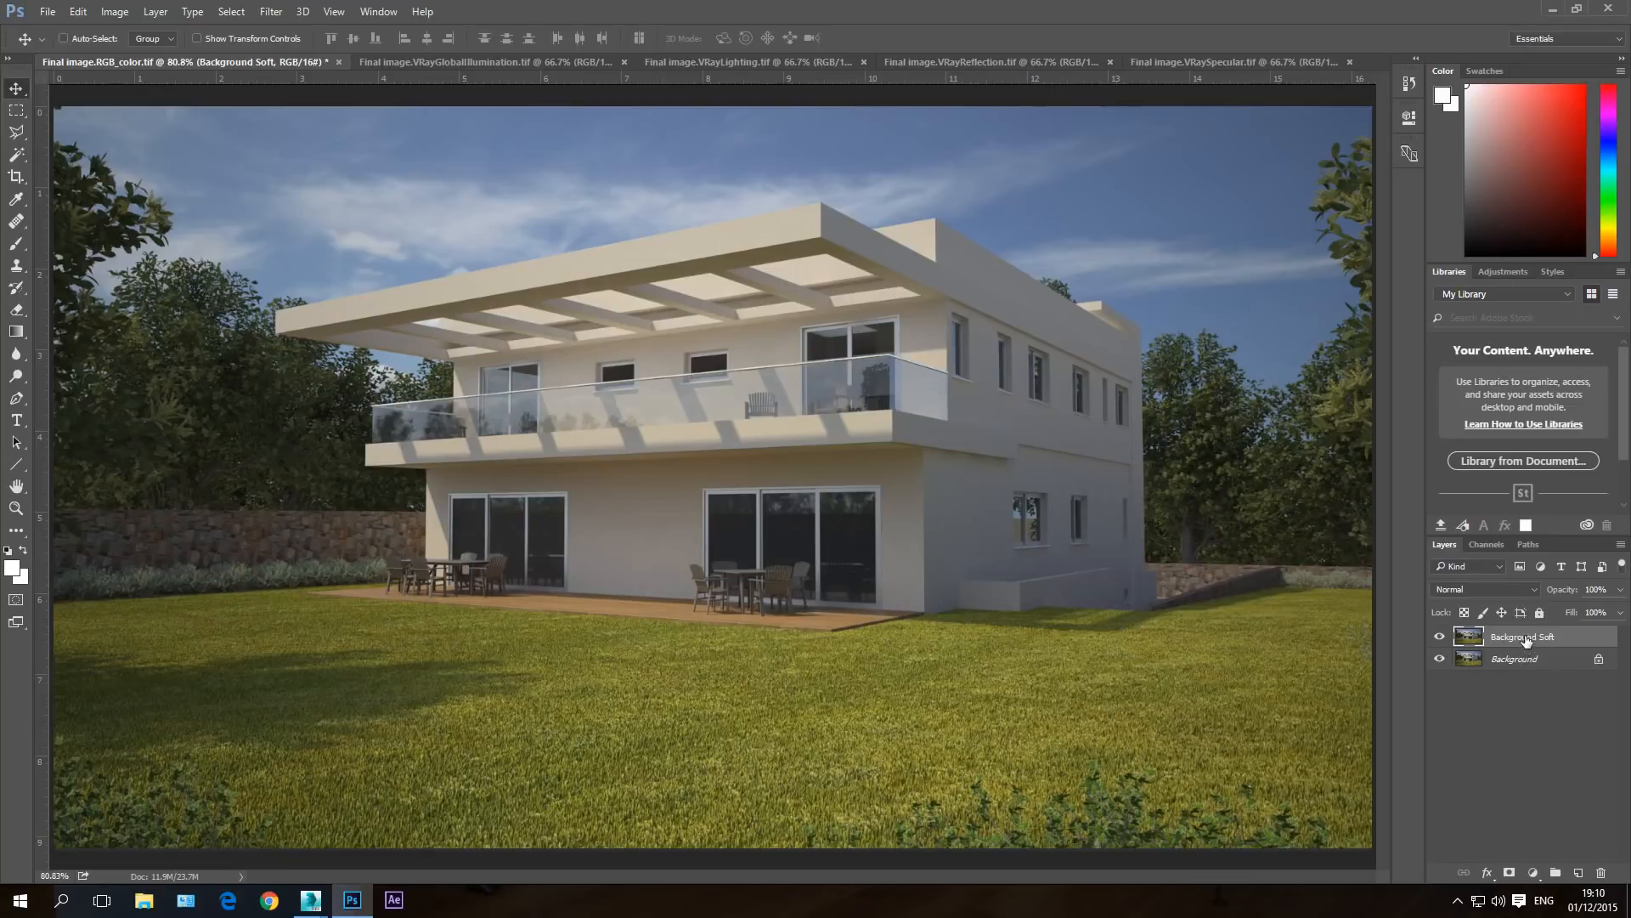
left_click(1500, 589)
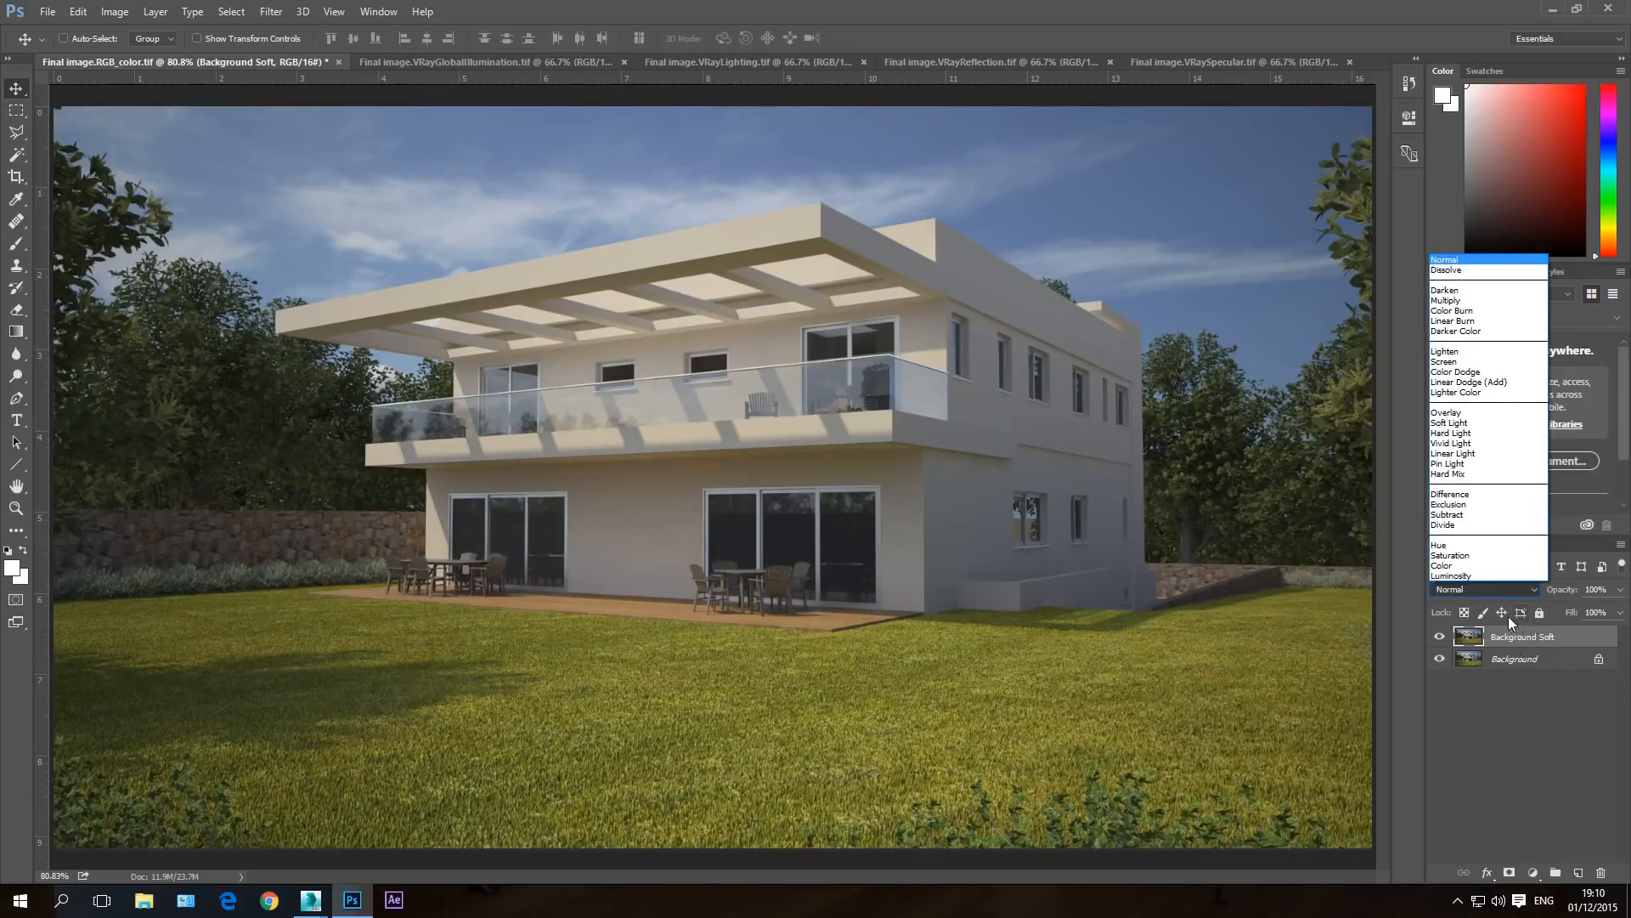
left_click(1459, 425)
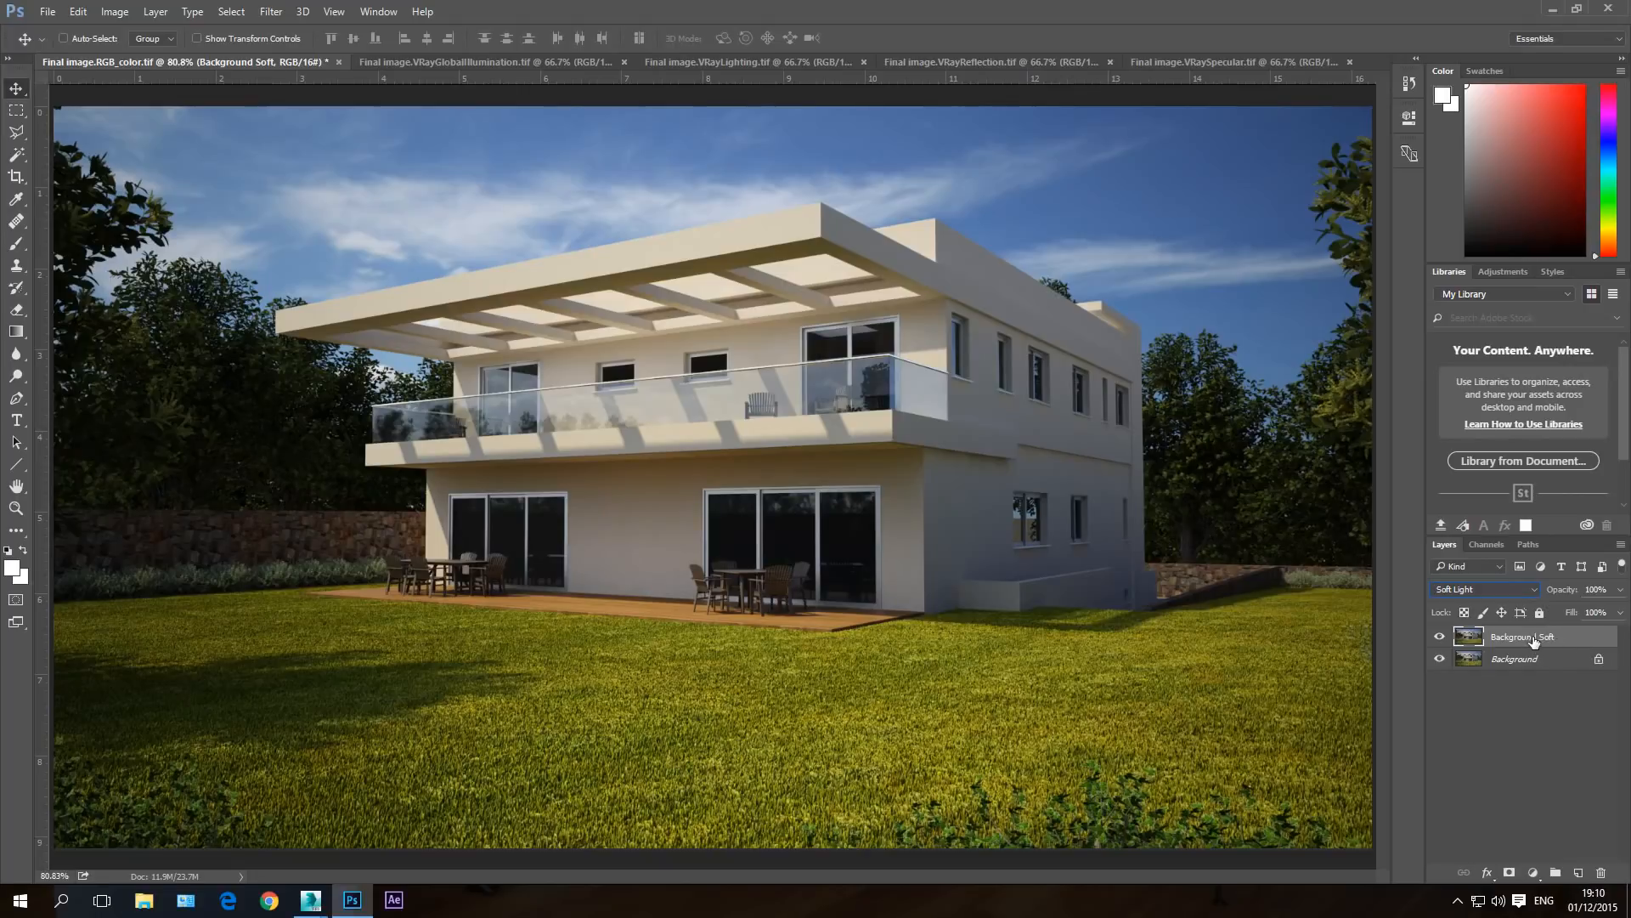
- Set the Background Soft layer's opacity to 30% and toggle its visibility to compare the image with and without it
left_click(1600, 589)
type("30")
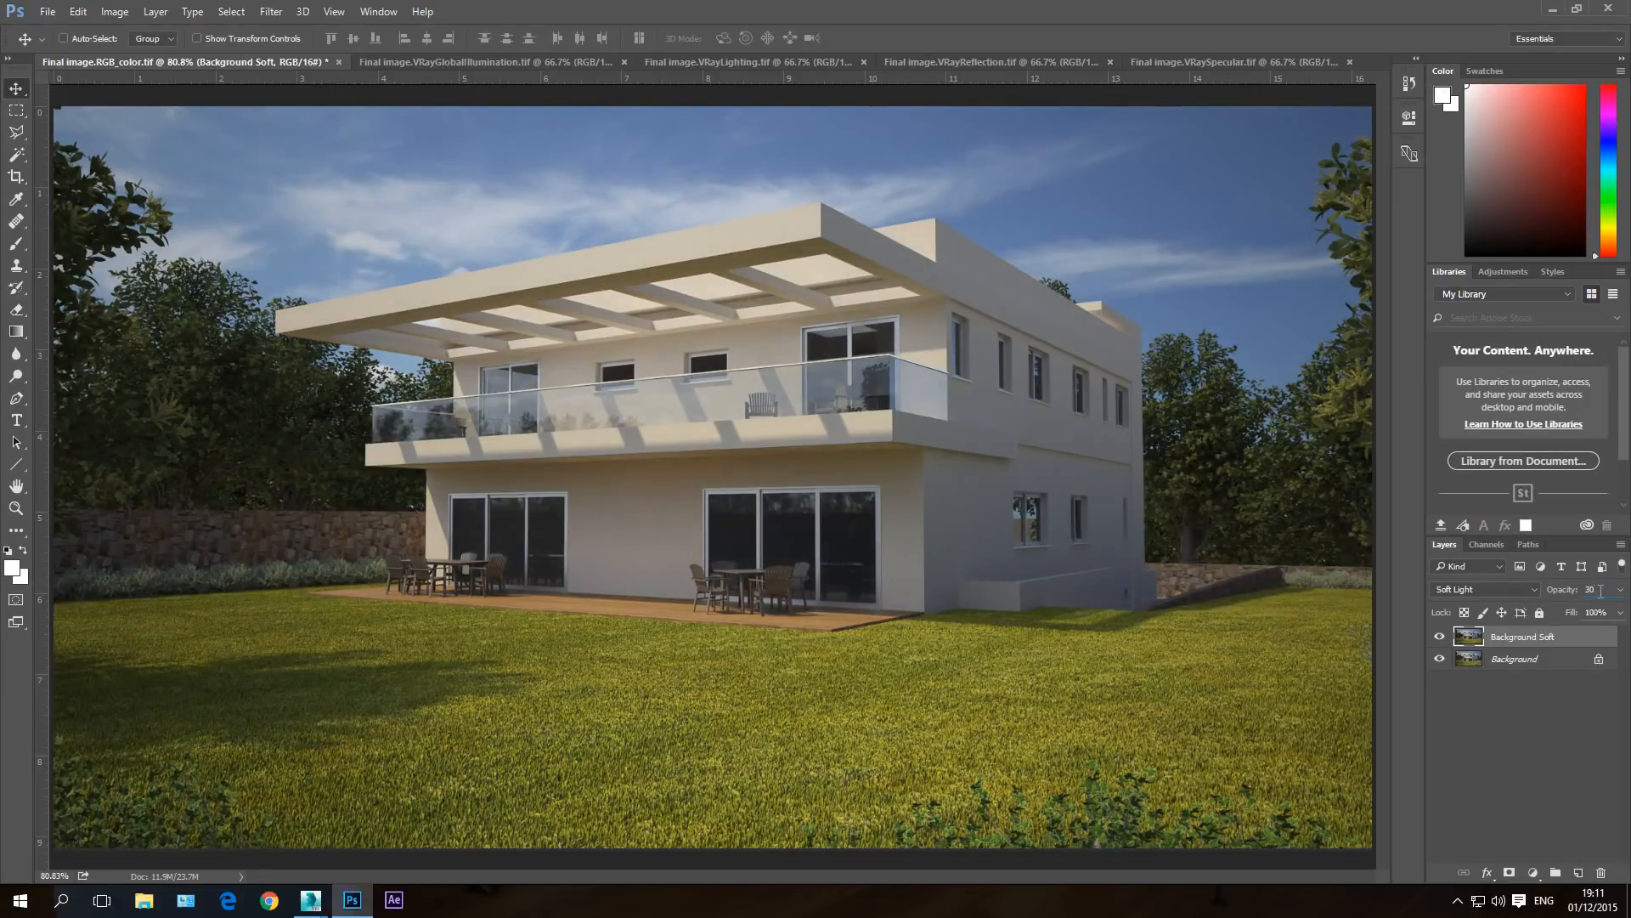
left_click(1441, 638)
left_click(1440, 638)
left_click(1440, 638)
left_click(1441, 638)
- Bring up the VRayGlobalIllumination document, select its entire image with a rectangular marquee and copy it
left_click(459, 63)
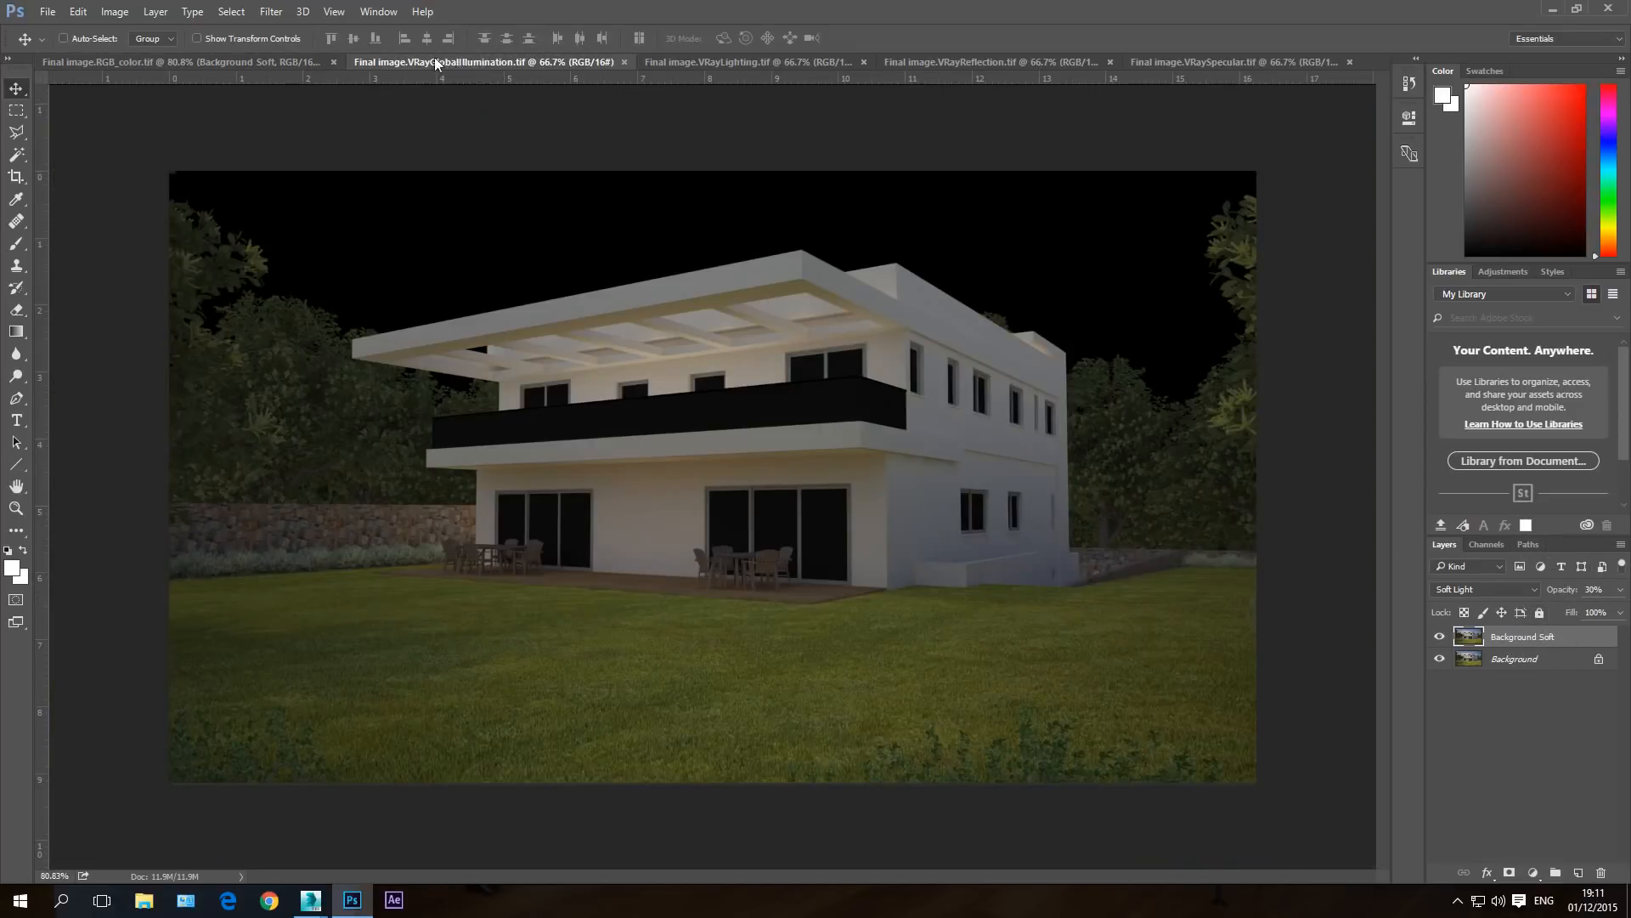
mouse_move(451, 59)
left_mouse_down()
mouse_move(517, 125)
mouse_move(529, 190)
mouse_move(431, 63)
left_mouse_up()
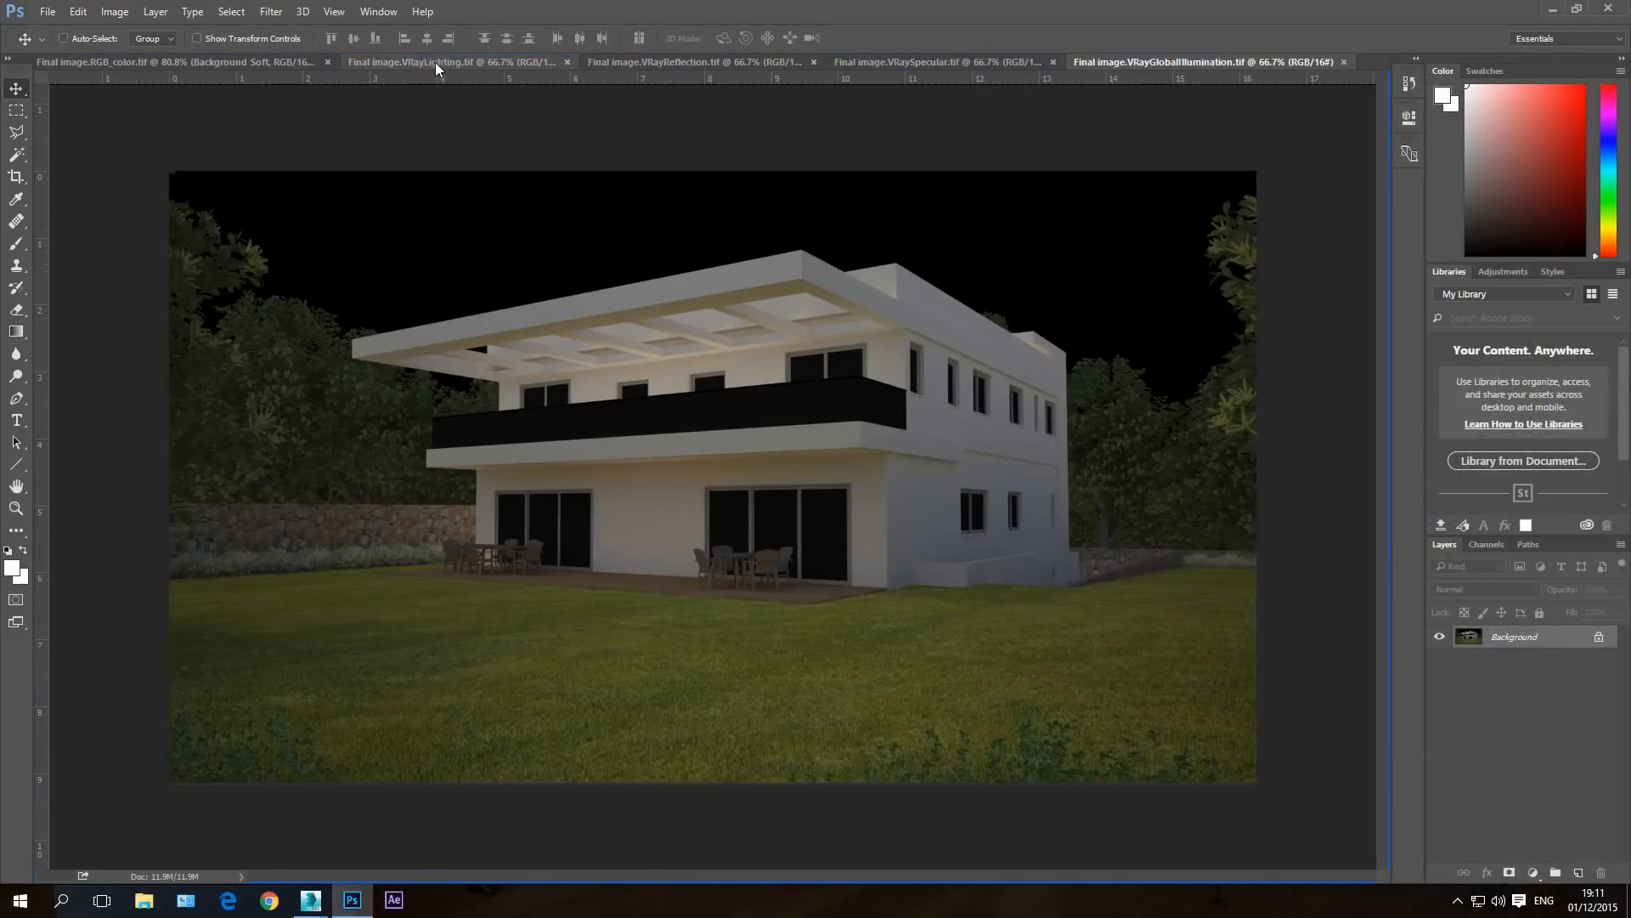
left_click(450, 62)
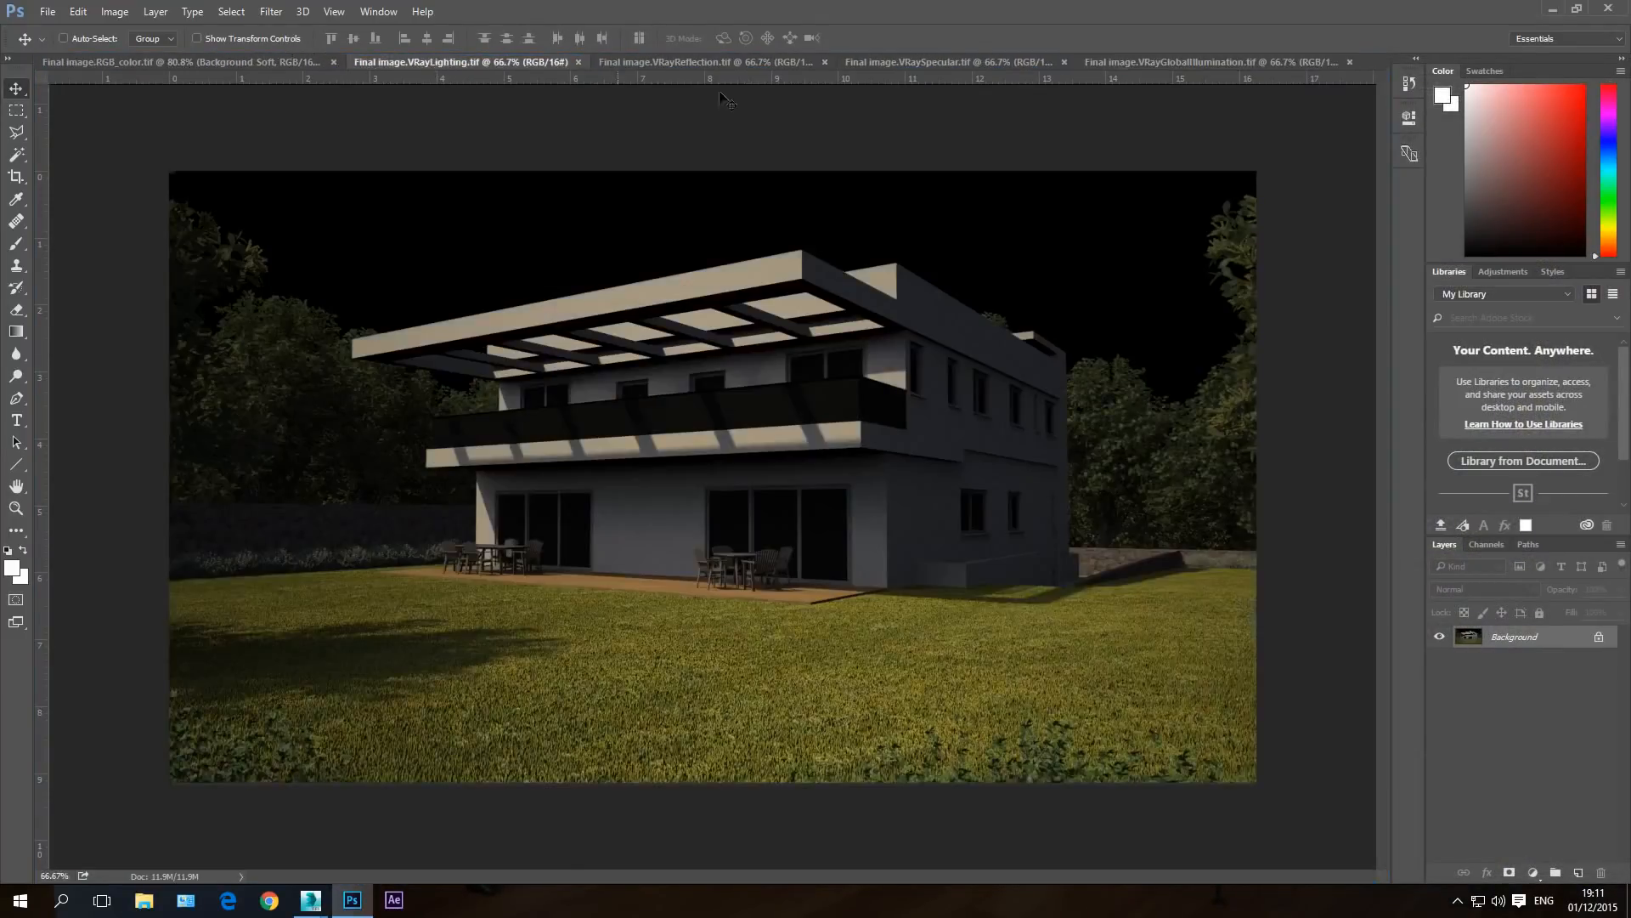
left_click(1171, 63)
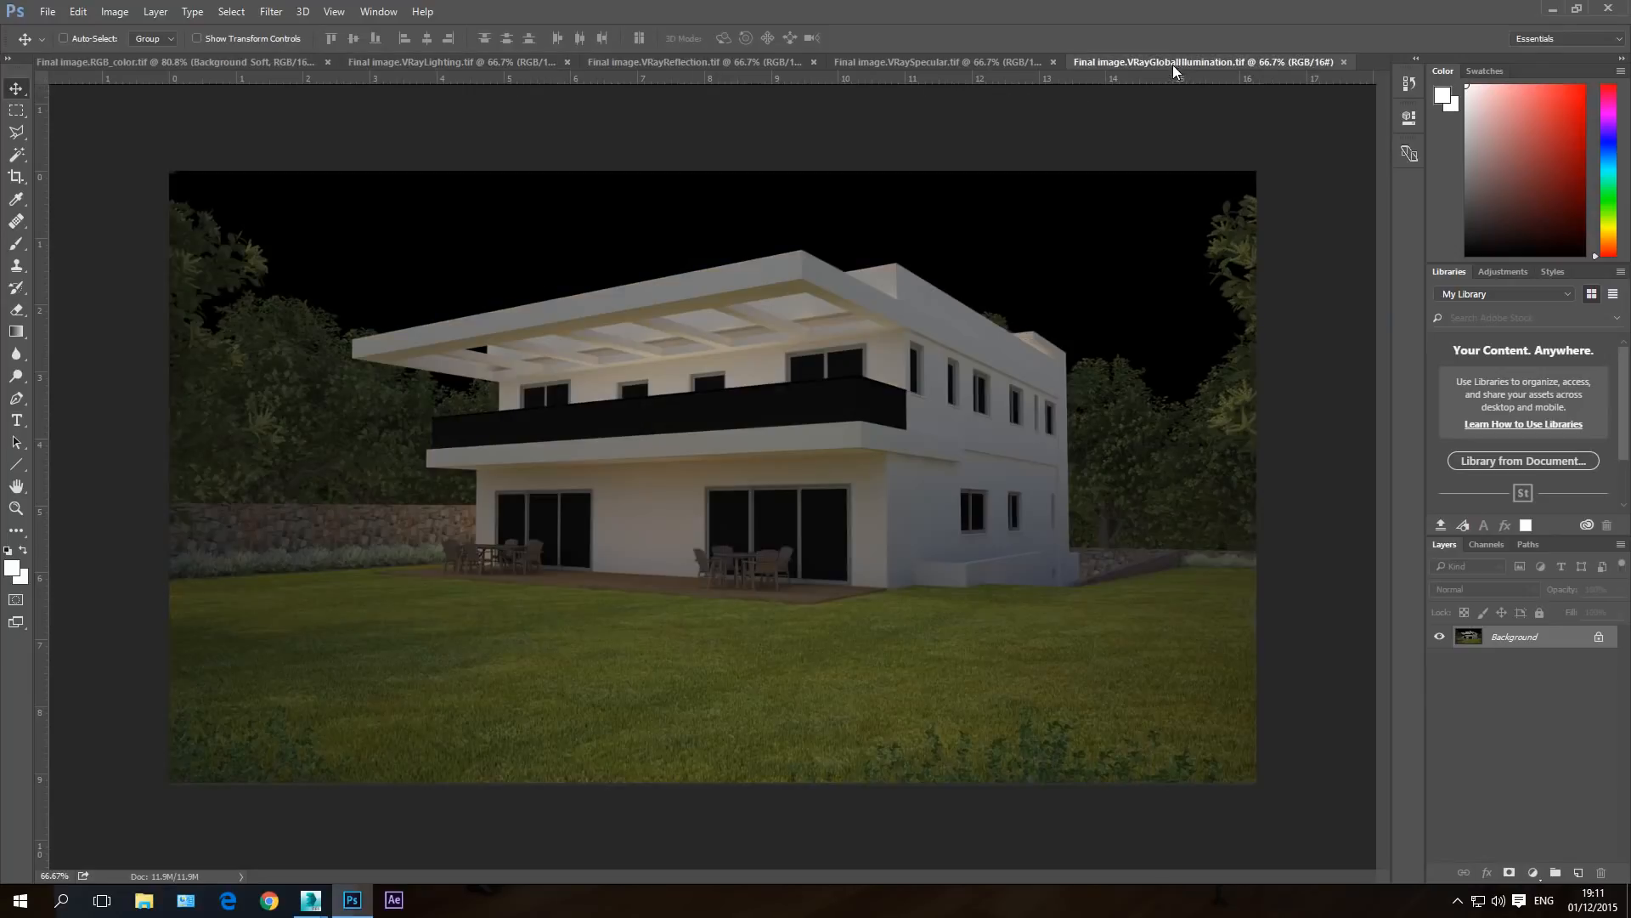
left_click(16, 110)
left_click_drag(169, 171, 1539, 822)
left_click_drag(1124, 627, 1119, 623)
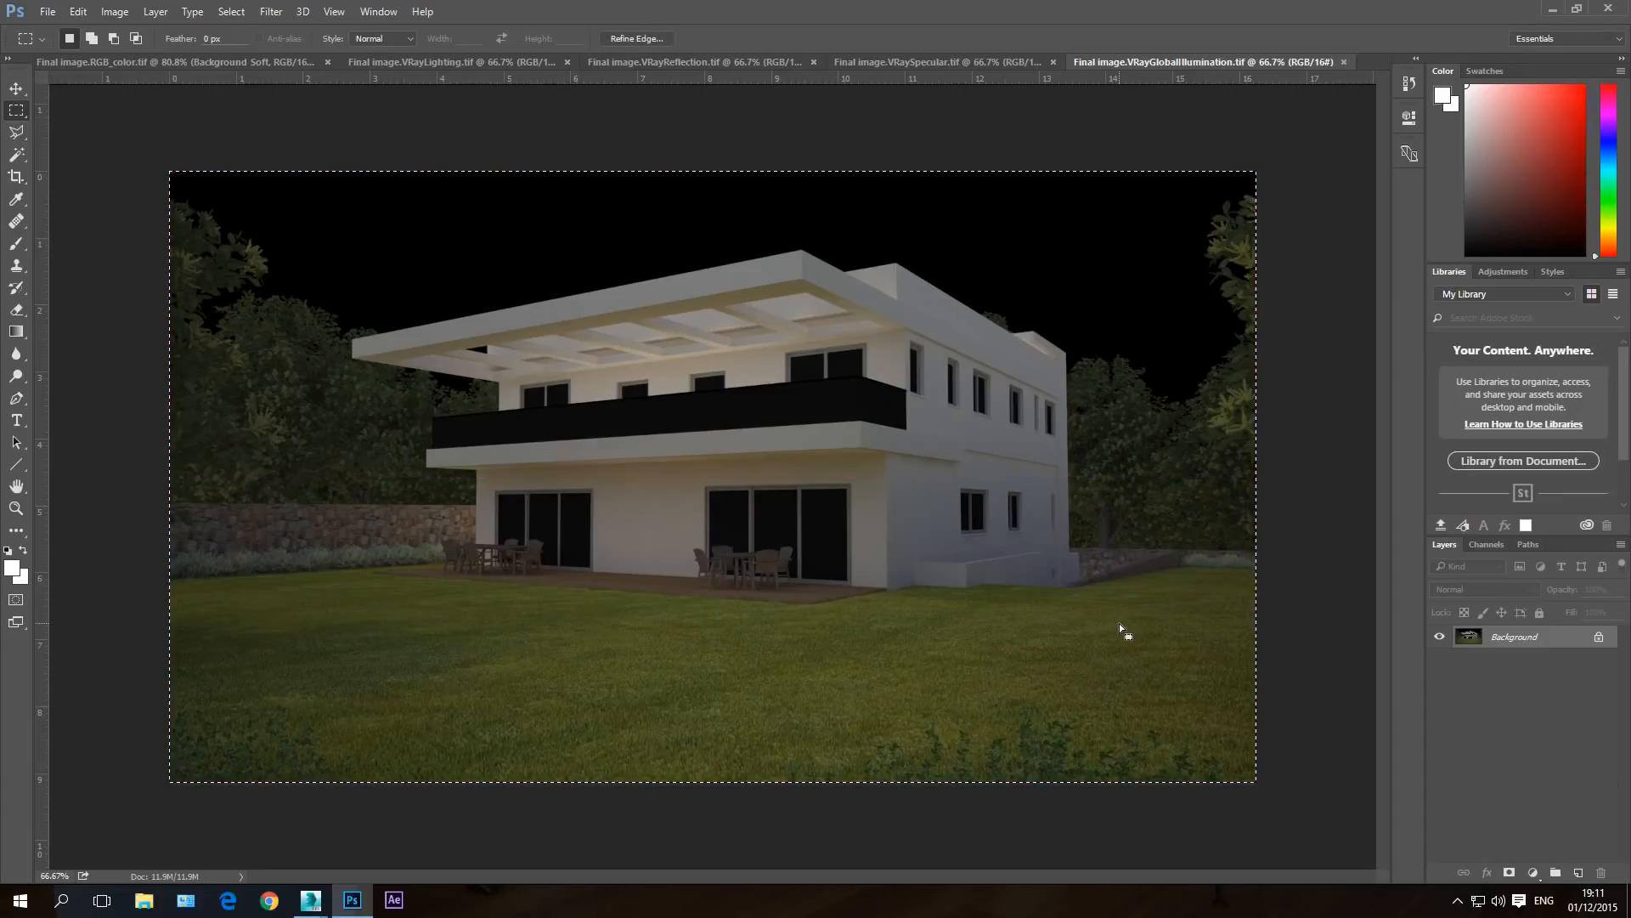
- Paste the global illumination image onto a new layer in the RGB_color document and name the layer "GI soft"
left_click(103, 60)
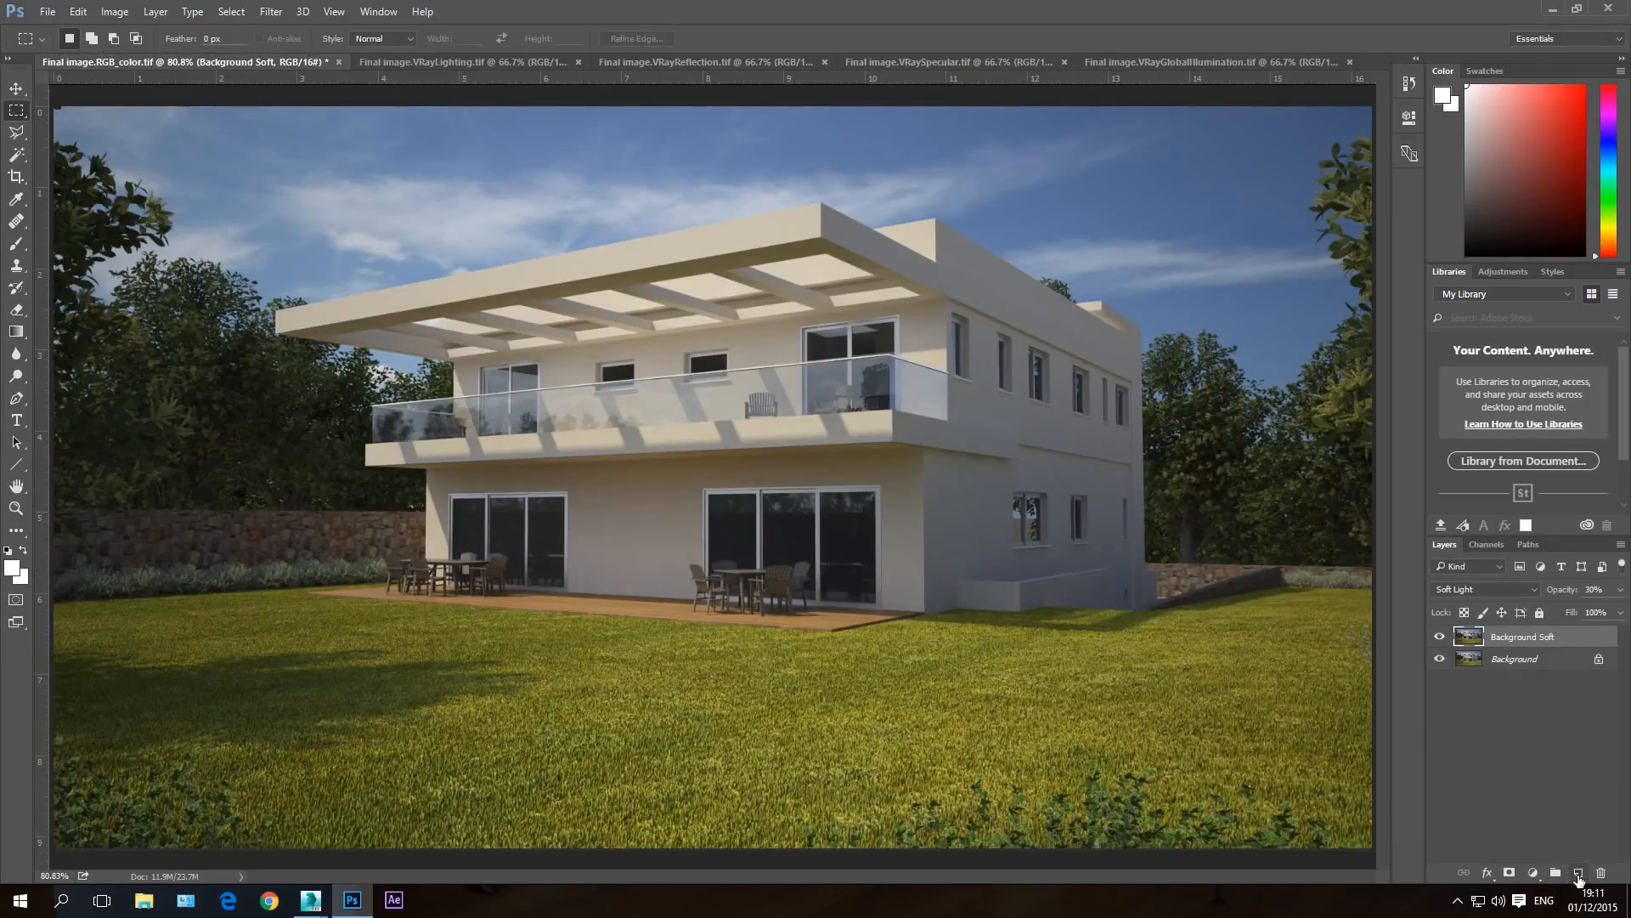
left_click(1577, 881)
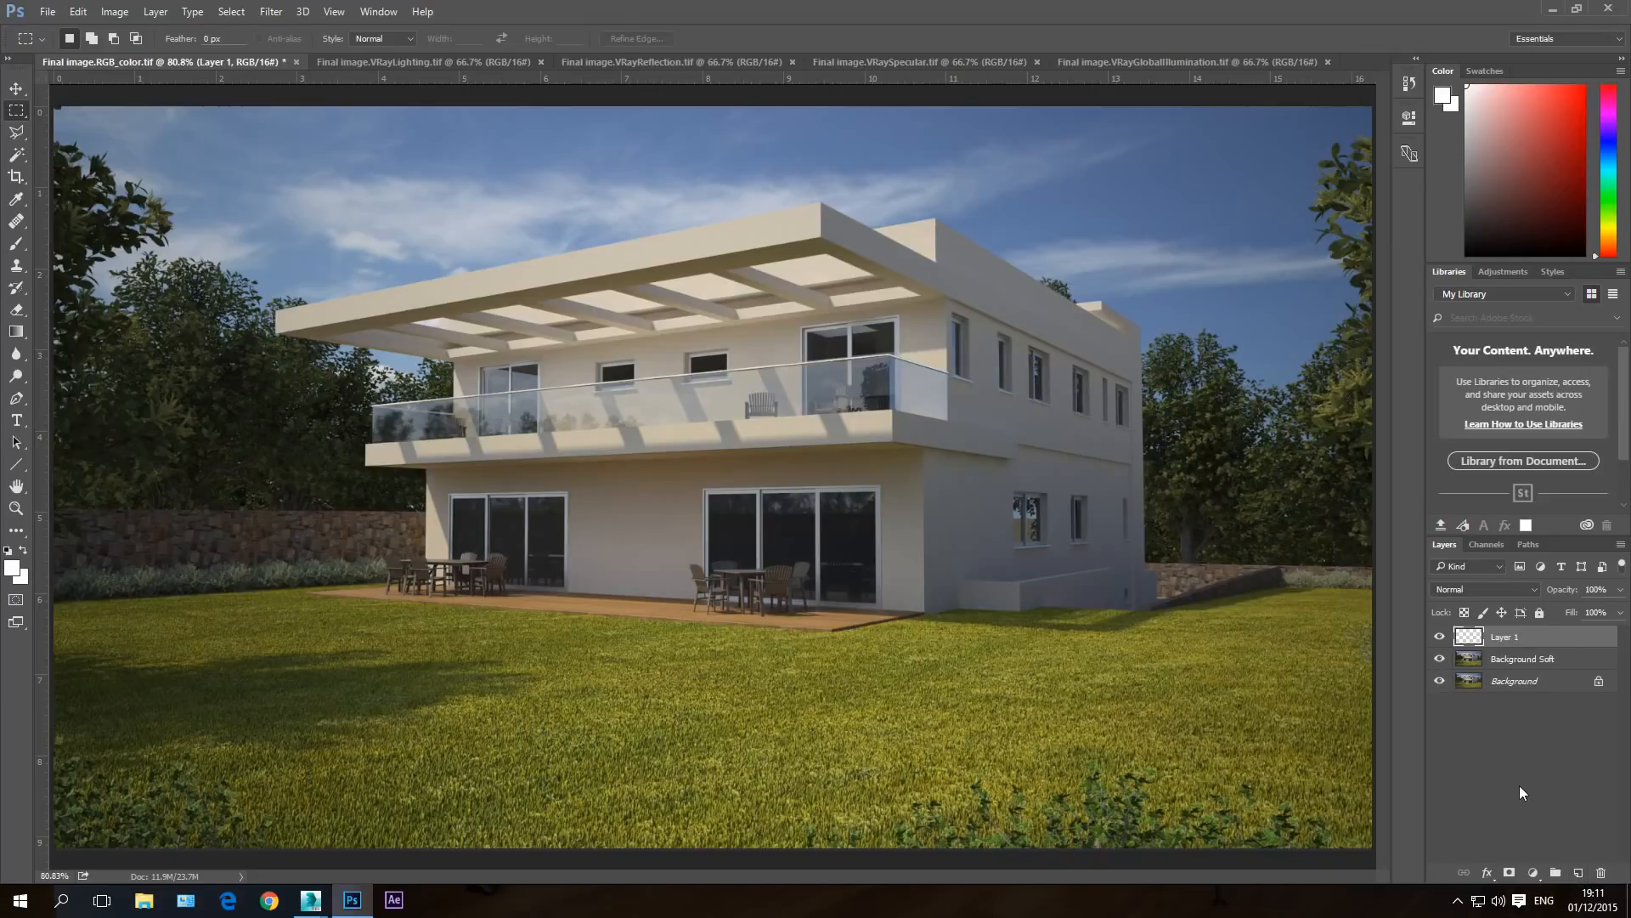
key("ctrl+v")
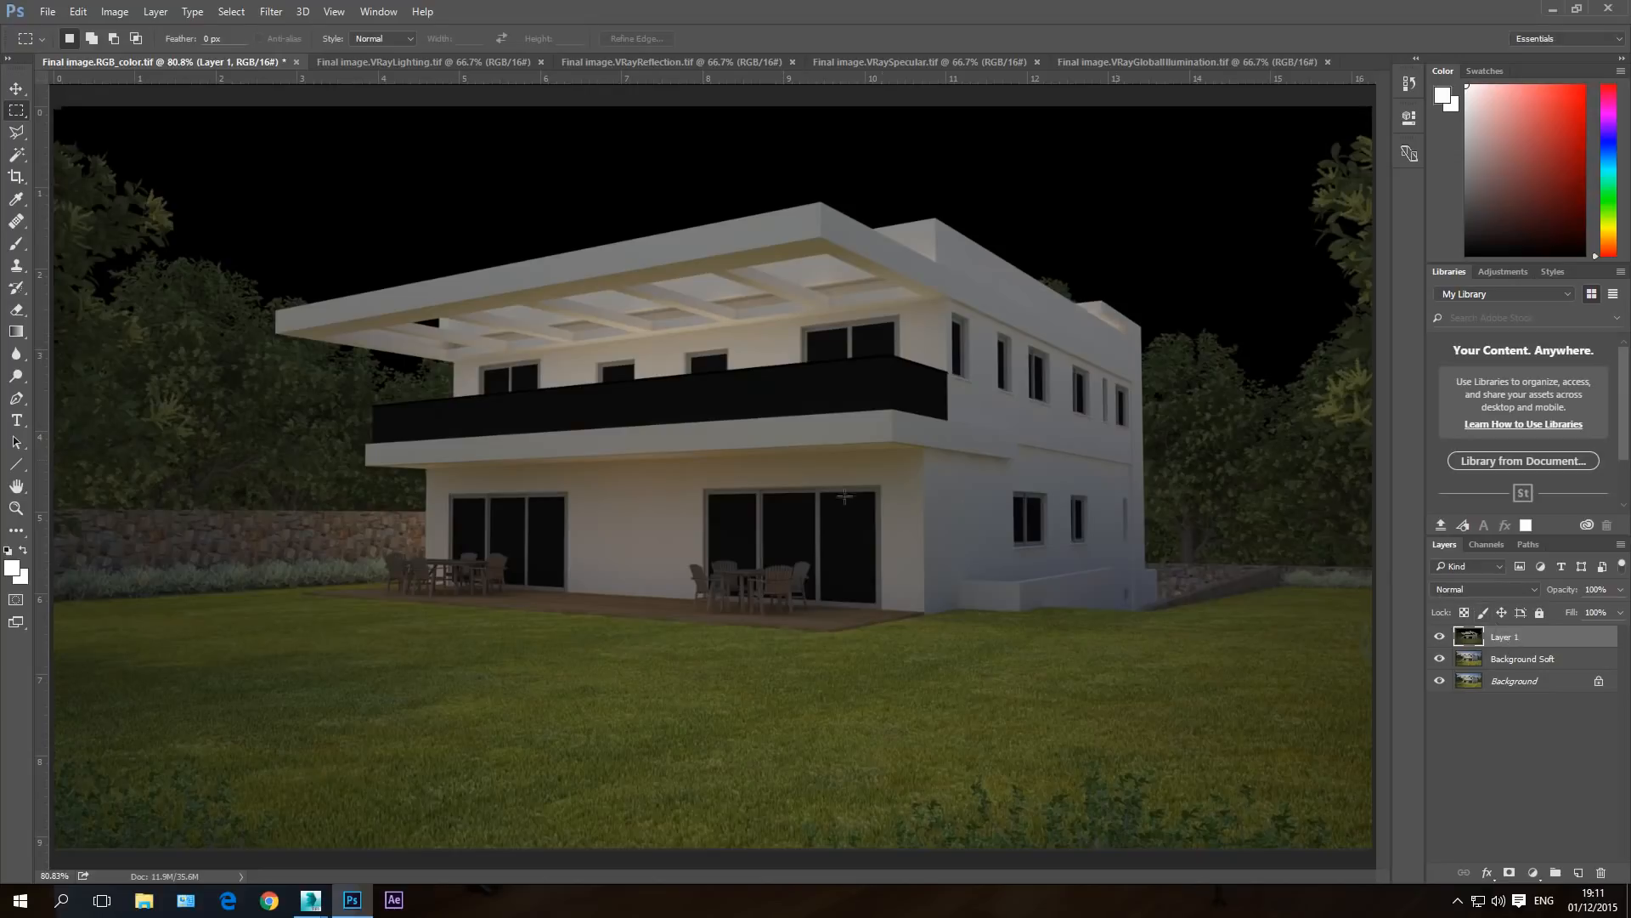
double_click(1509, 637)
type("GI soft")
key("Return")
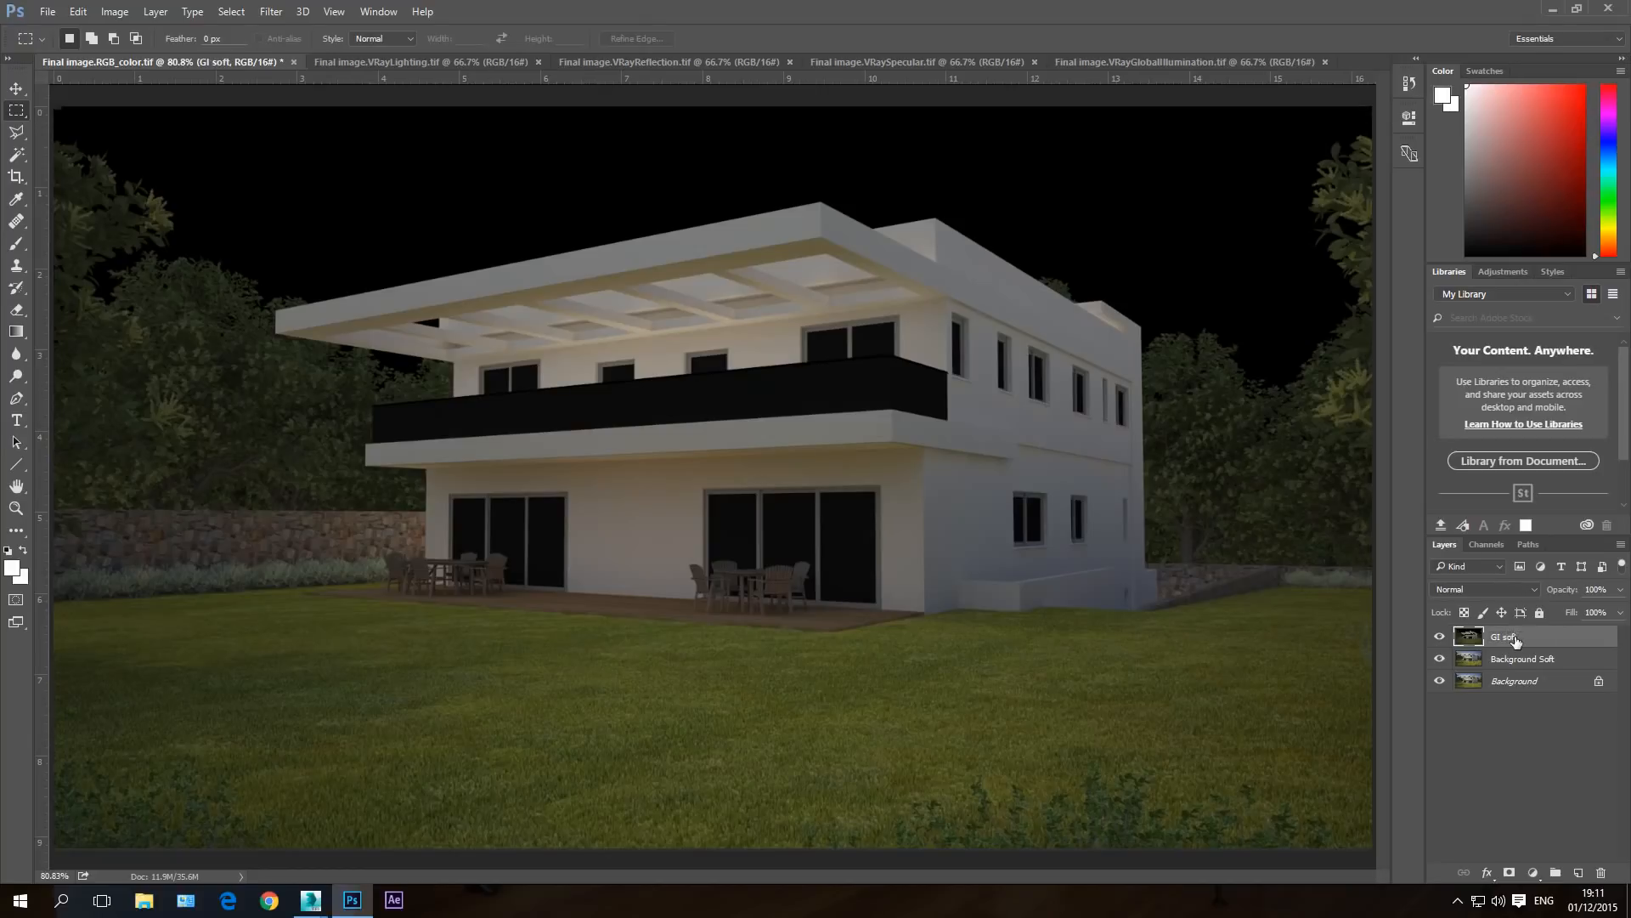
- Duplicate the GI soft layer within the RGB_color document and name the copy "GI Sceen"
left_click(1485, 590)
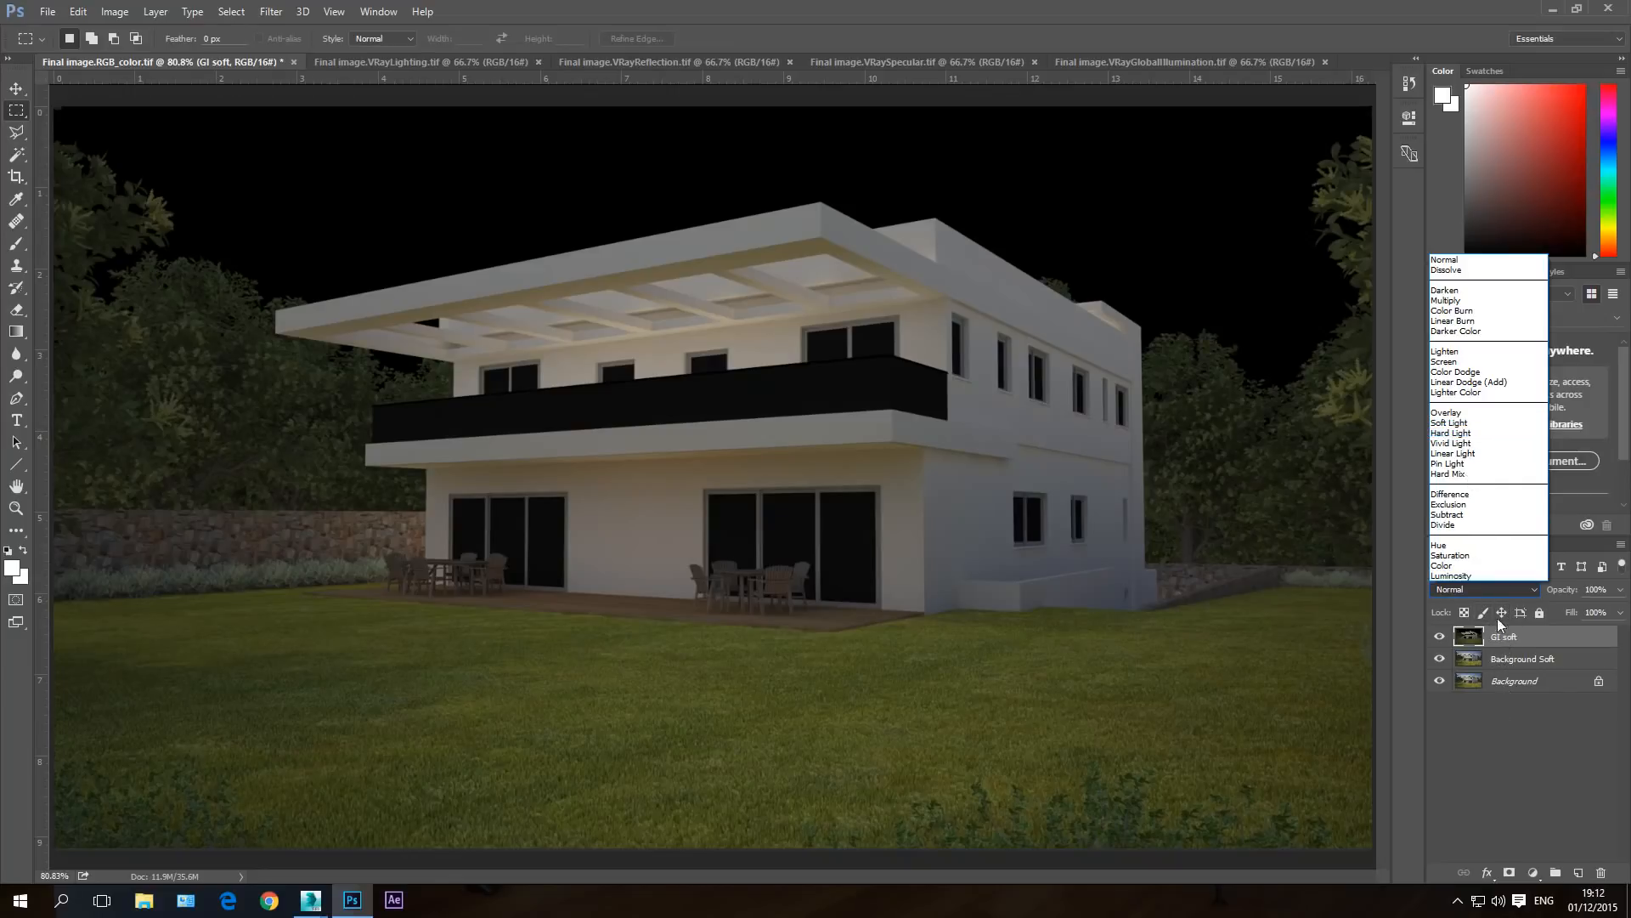
left_click(1502, 813)
right_click(1504, 639)
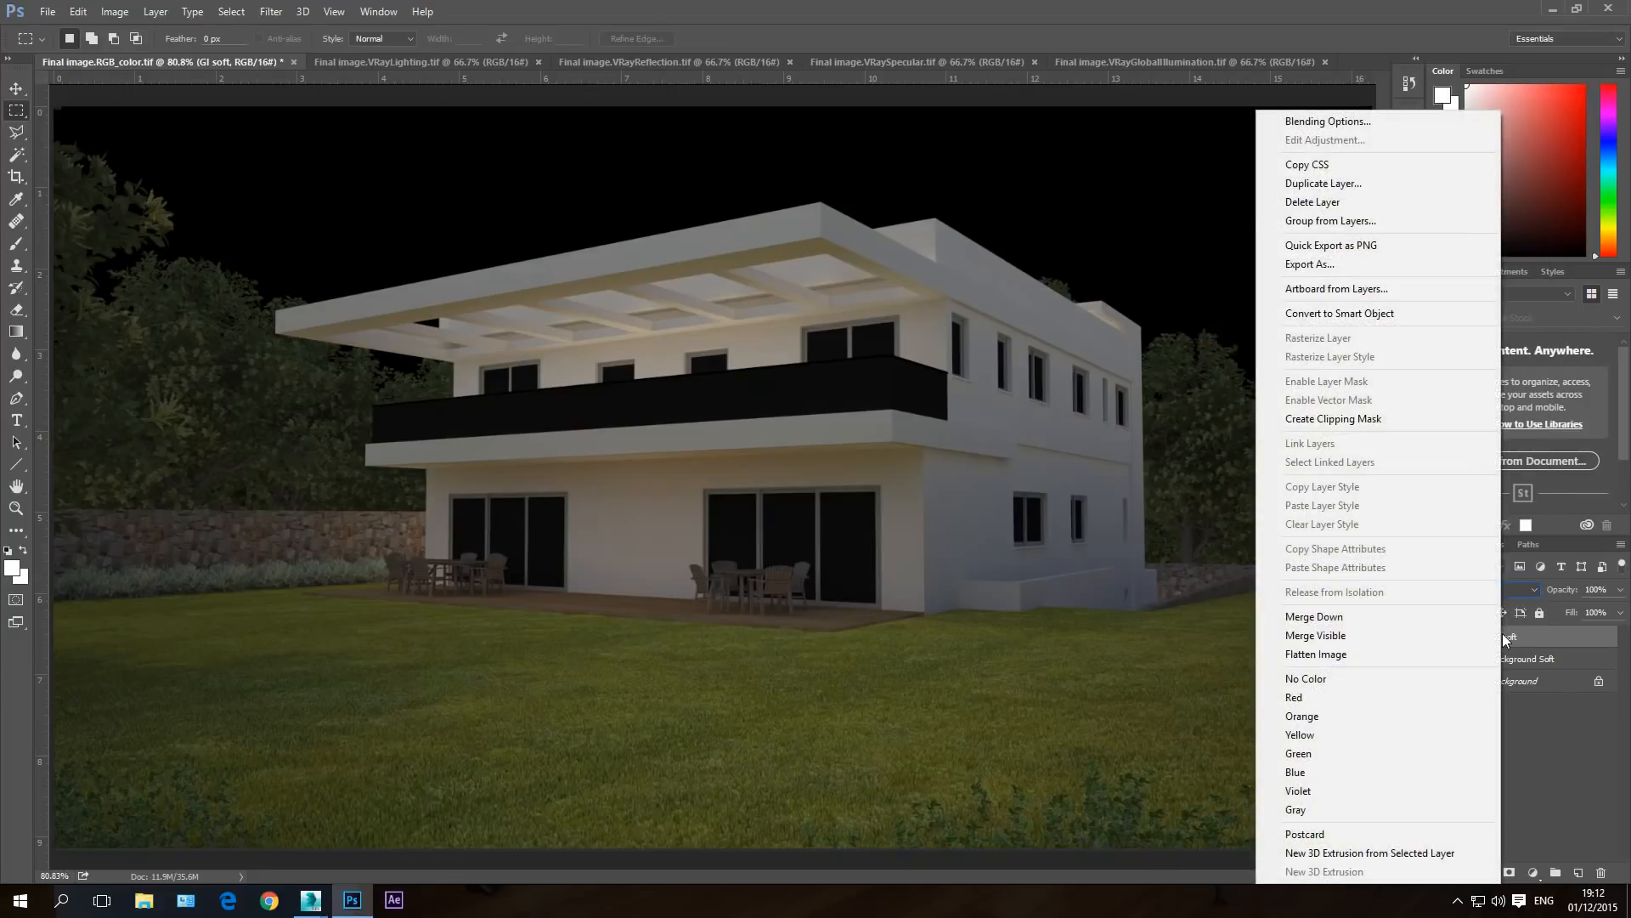
left_click(1326, 183)
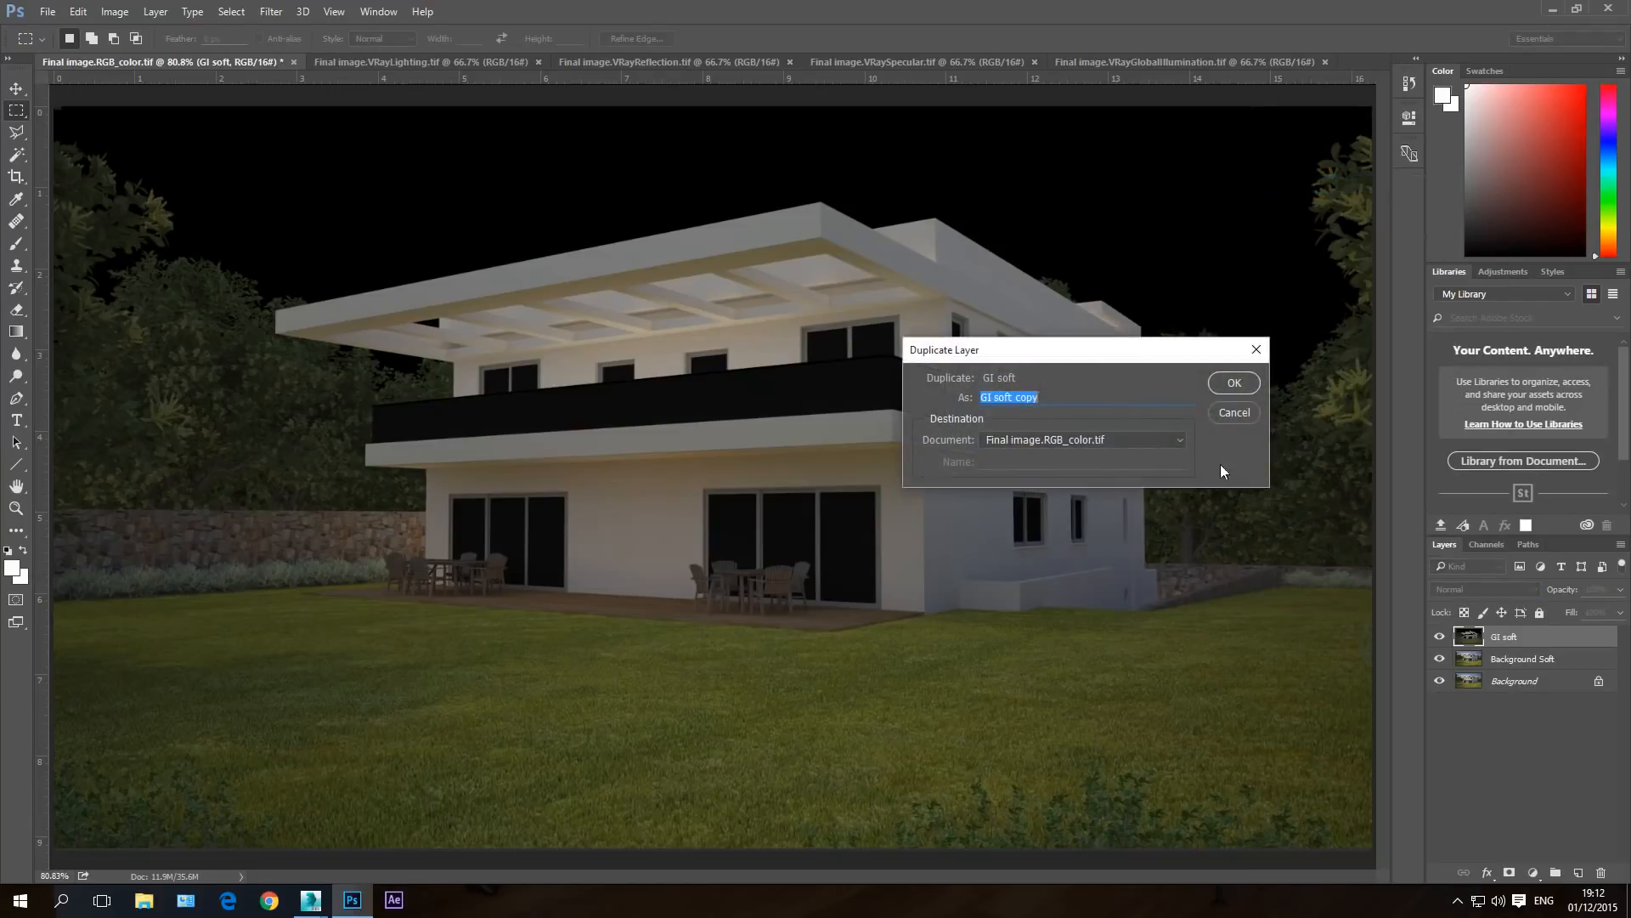
left_click_drag(1048, 397, 997, 406)
type("Sceen")
key("Return")
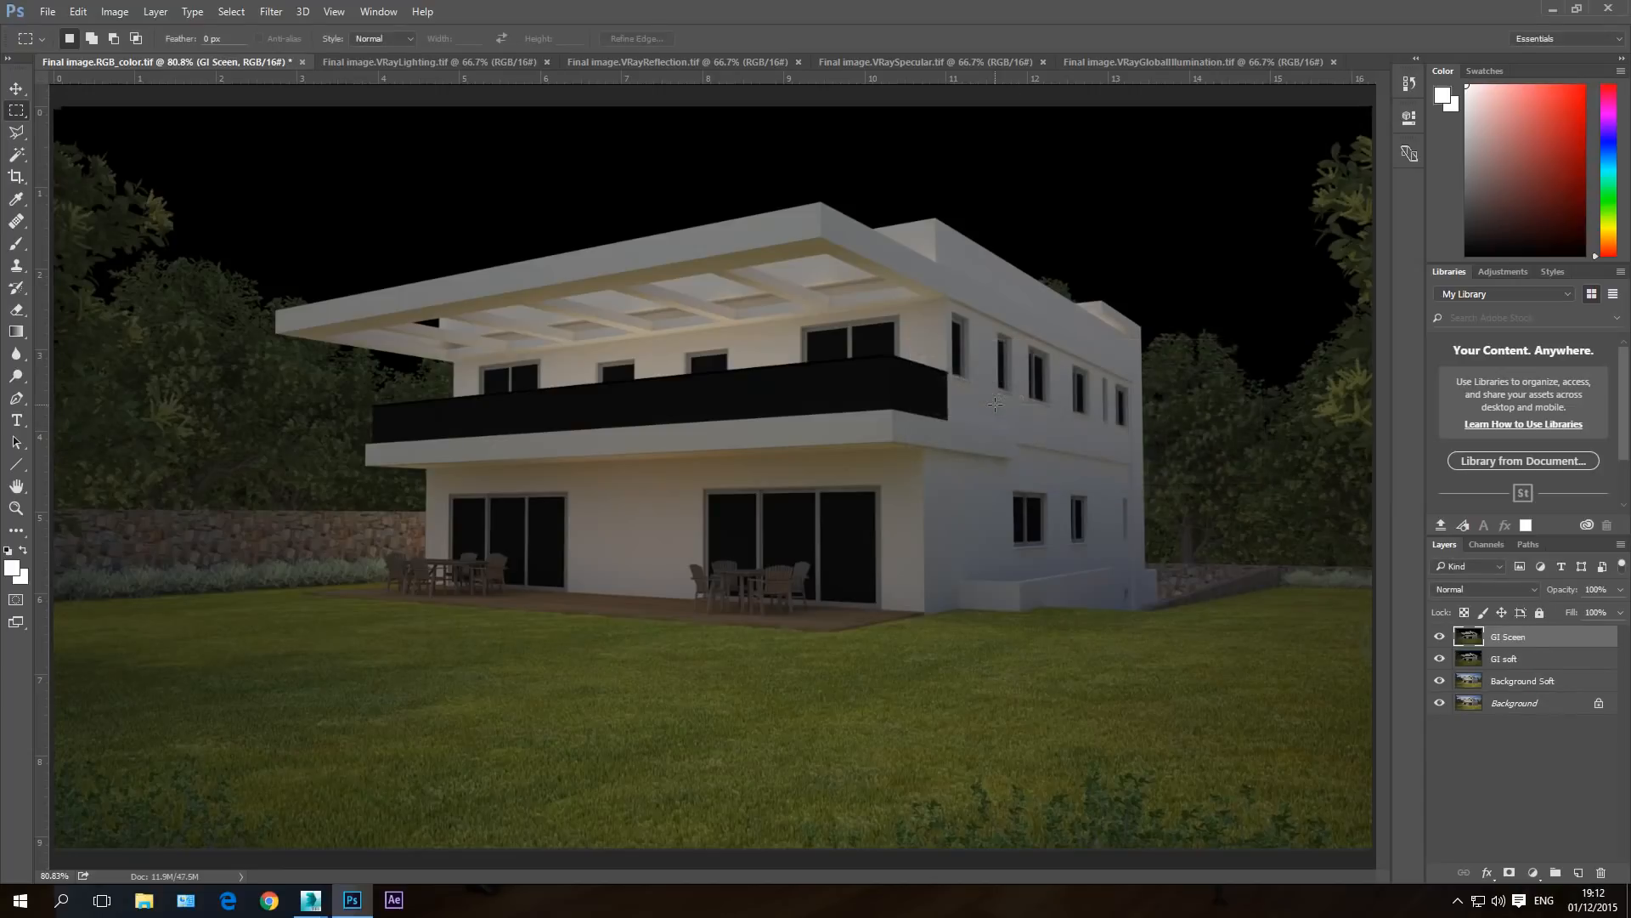
- Put the GI Sceen and GI soft layers into a new group named "GI"
left_click(1514, 659, "shift")
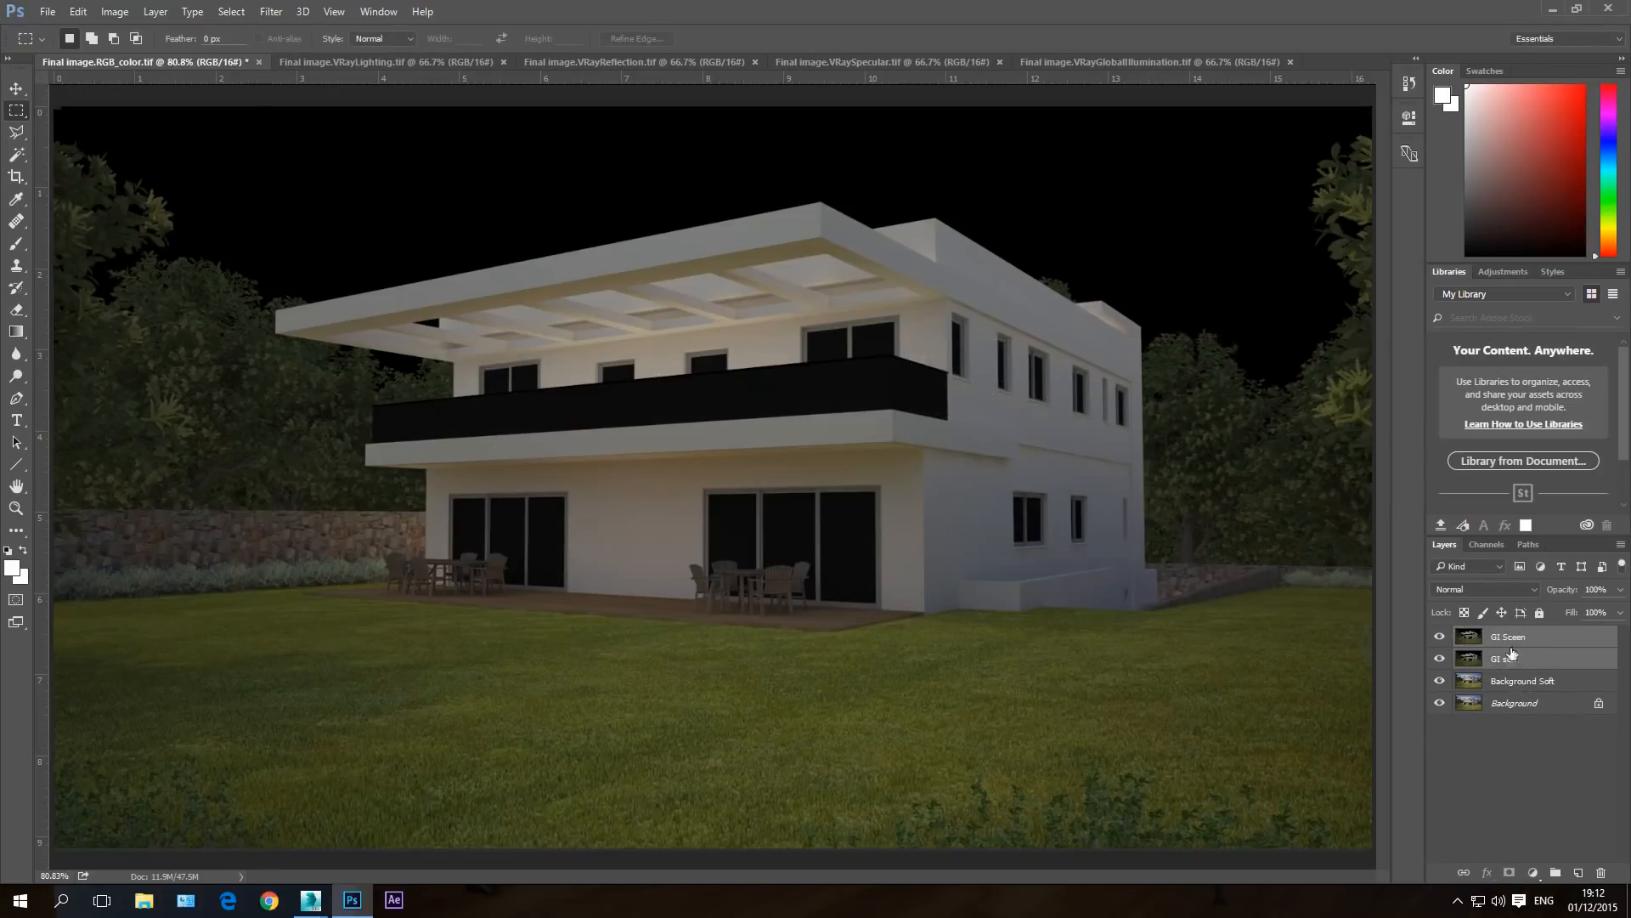
left_click(1557, 874)
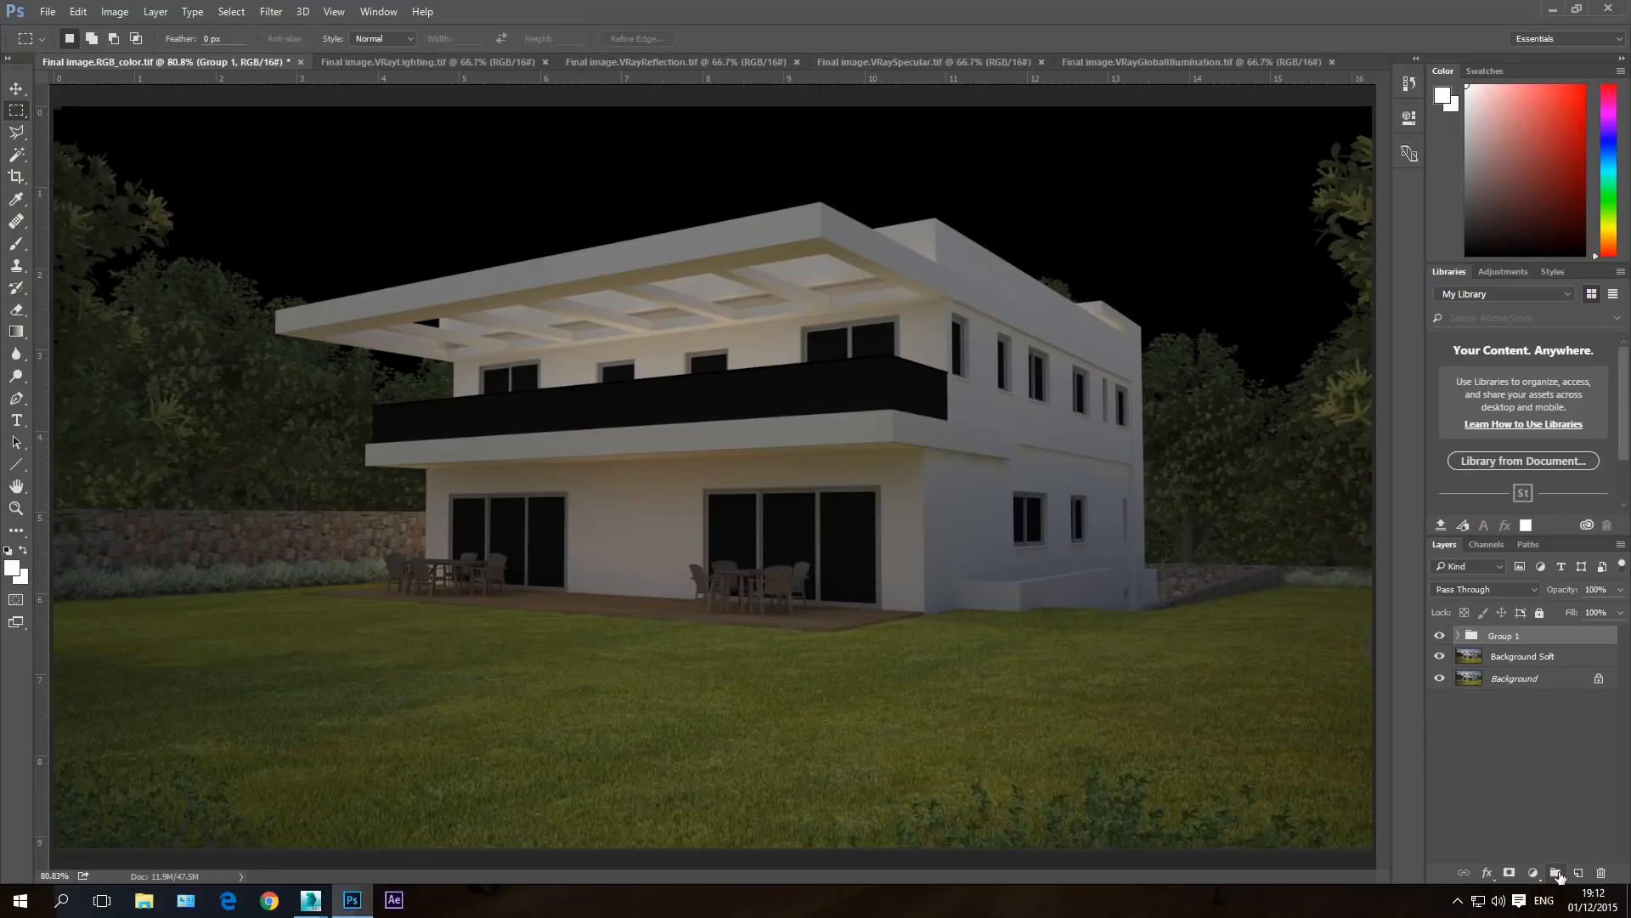
double_click(1505, 637)
type("GI")
left_click(1519, 763)
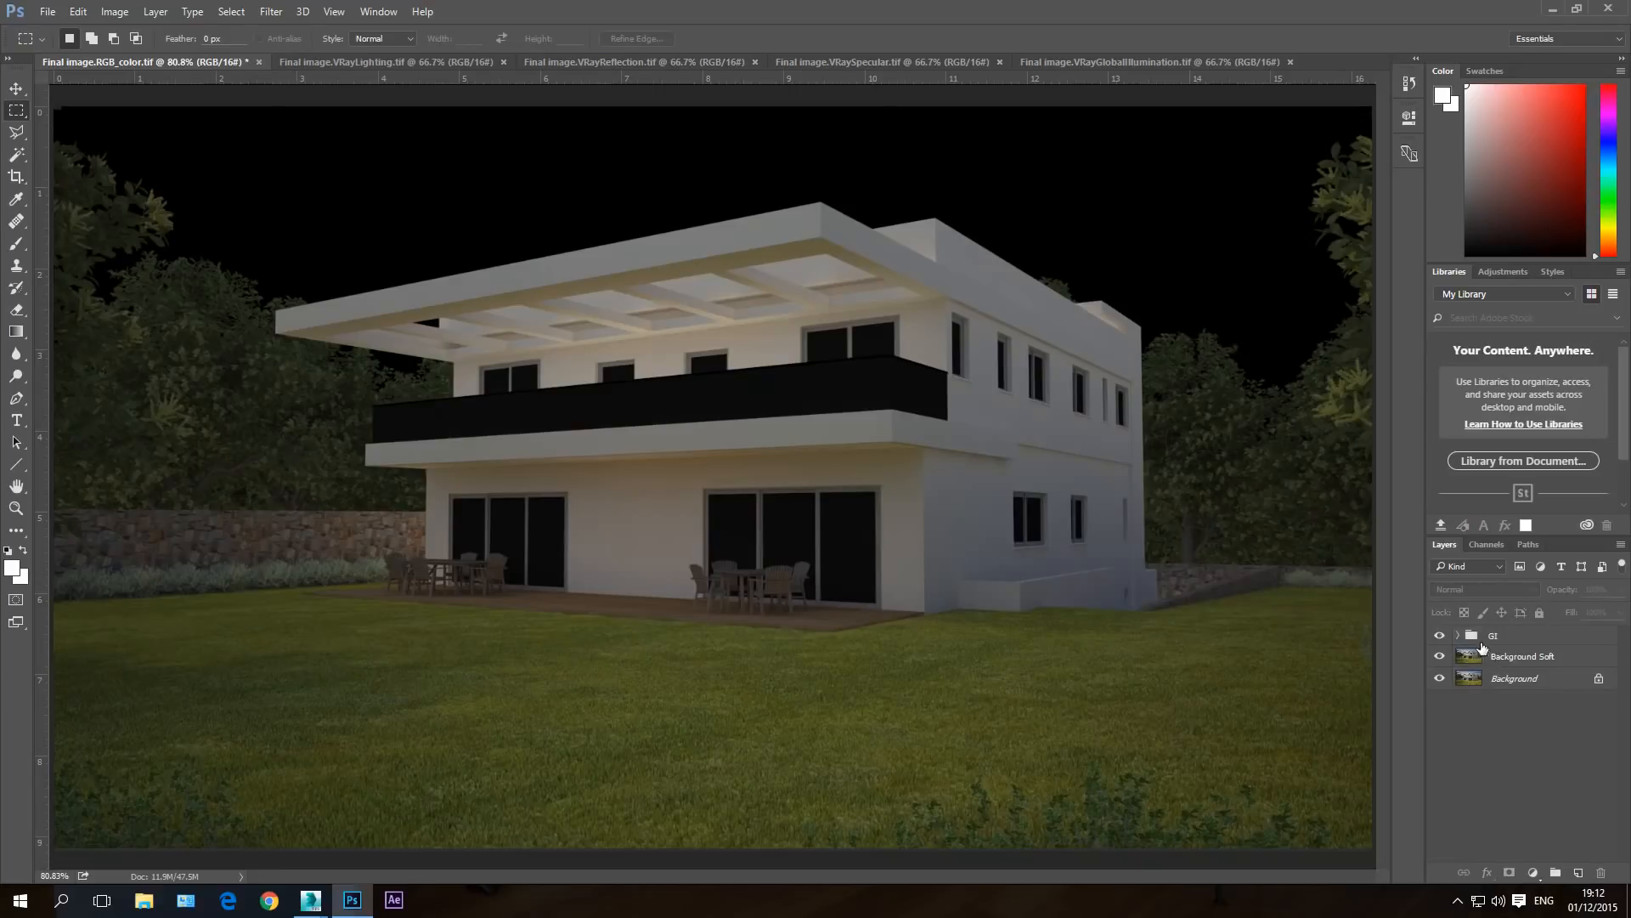
- Expand the GI group, hide the GI Sceen layer, and set the GI soft layer to Soft Light at 20% opacity
left_click(1458, 636)
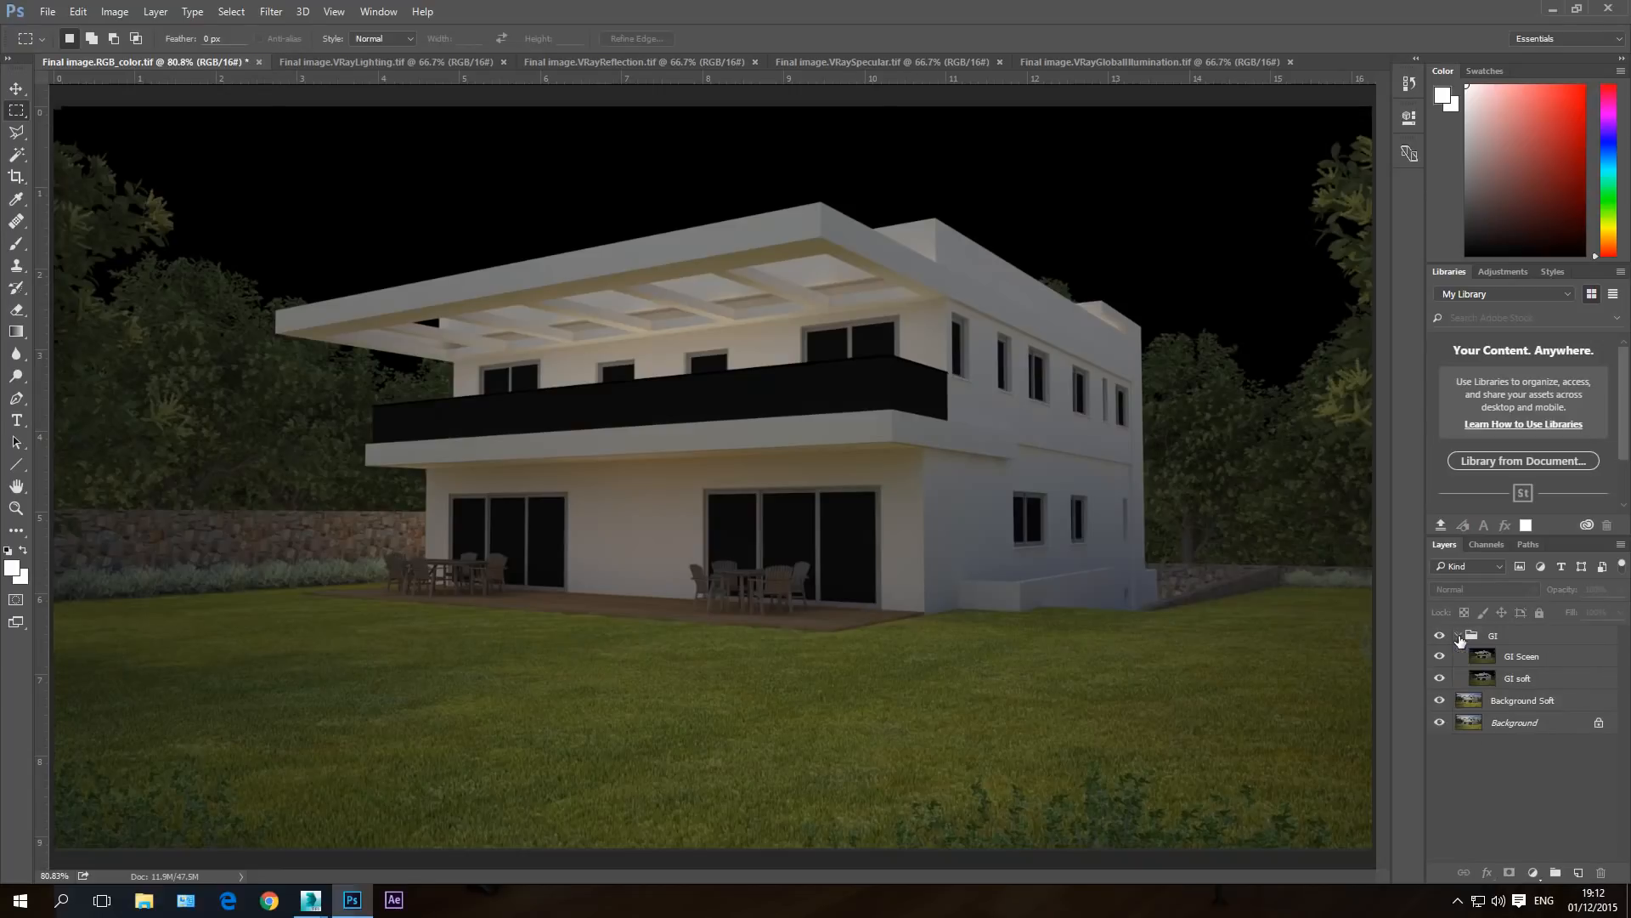
left_click(1520, 684)
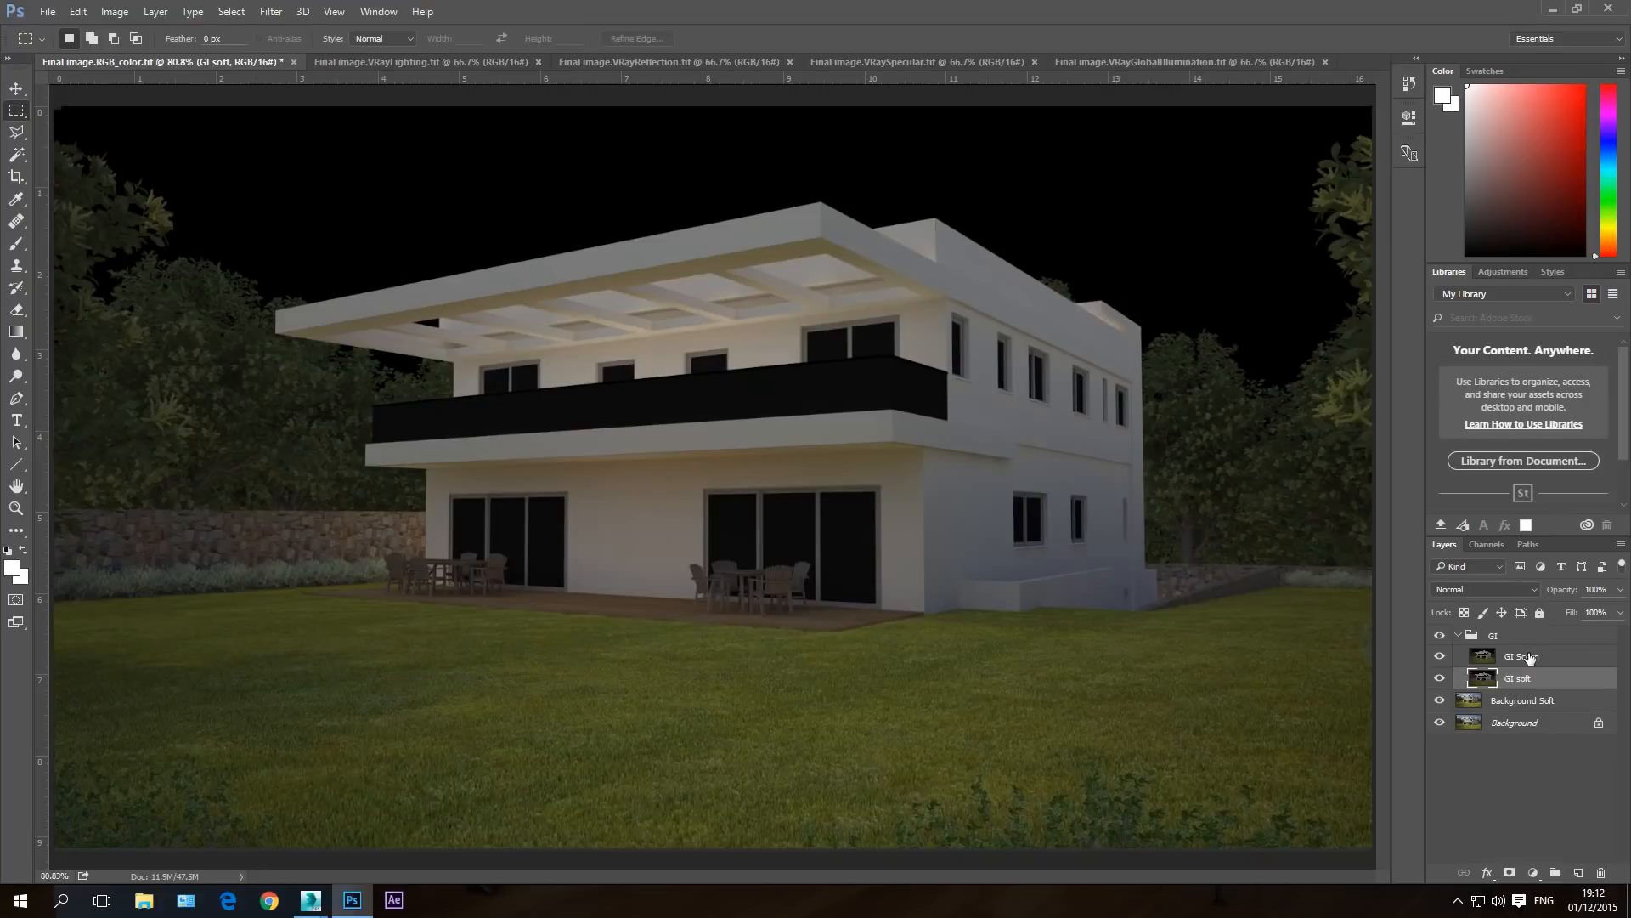
left_click(1530, 658)
left_click(1525, 686)
left_click(1440, 658)
left_click(1484, 589)
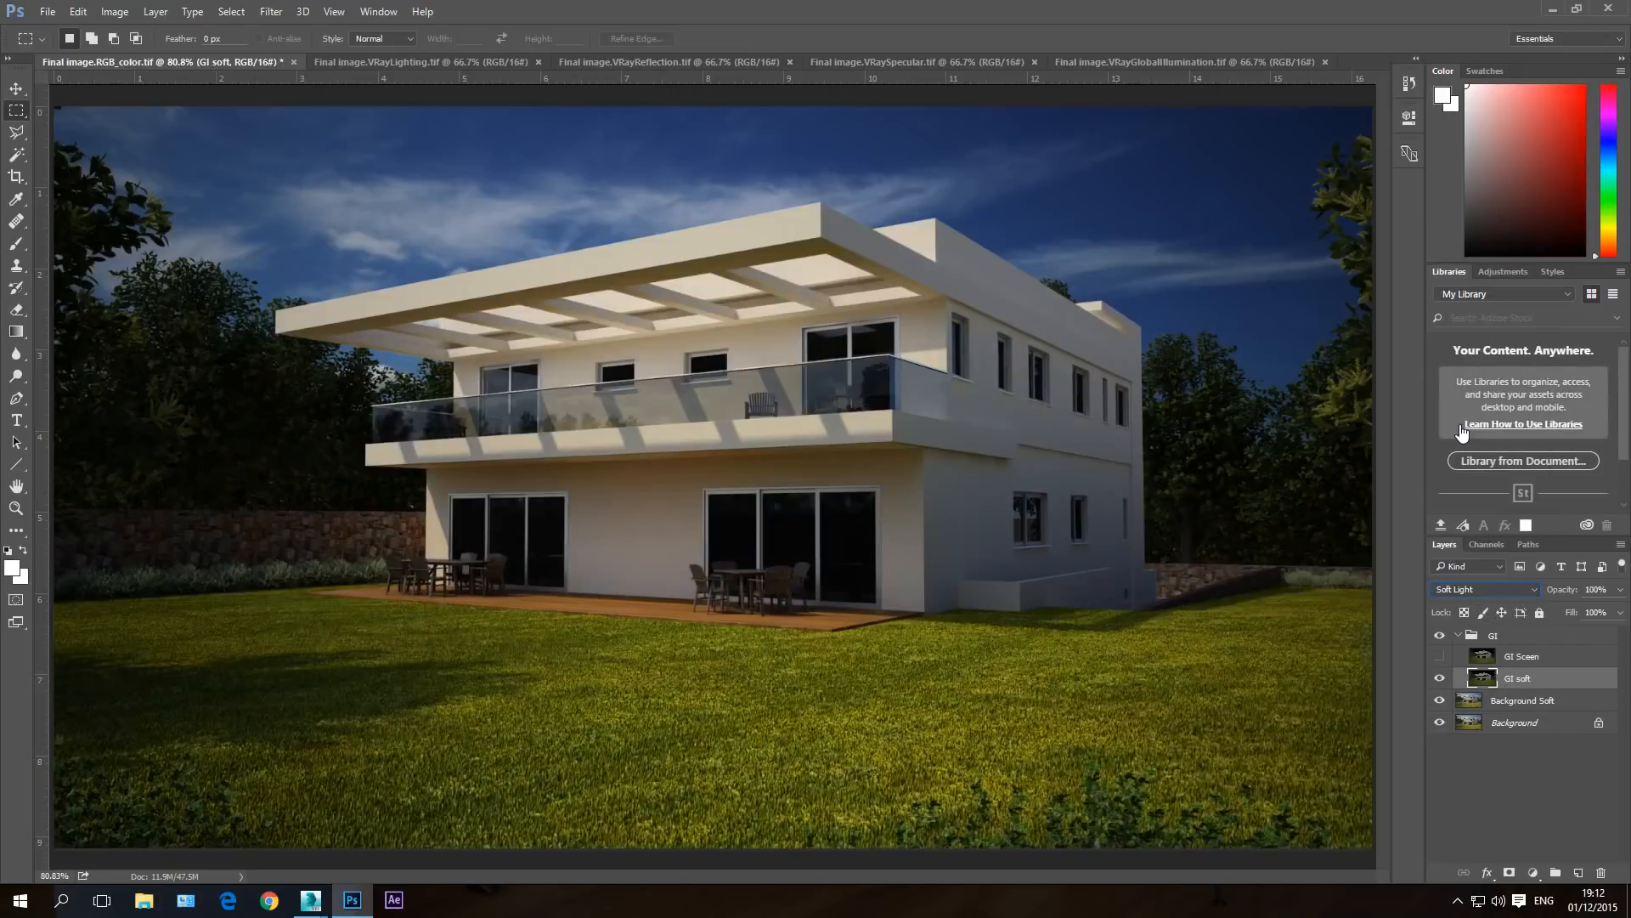
left_click(1463, 432)
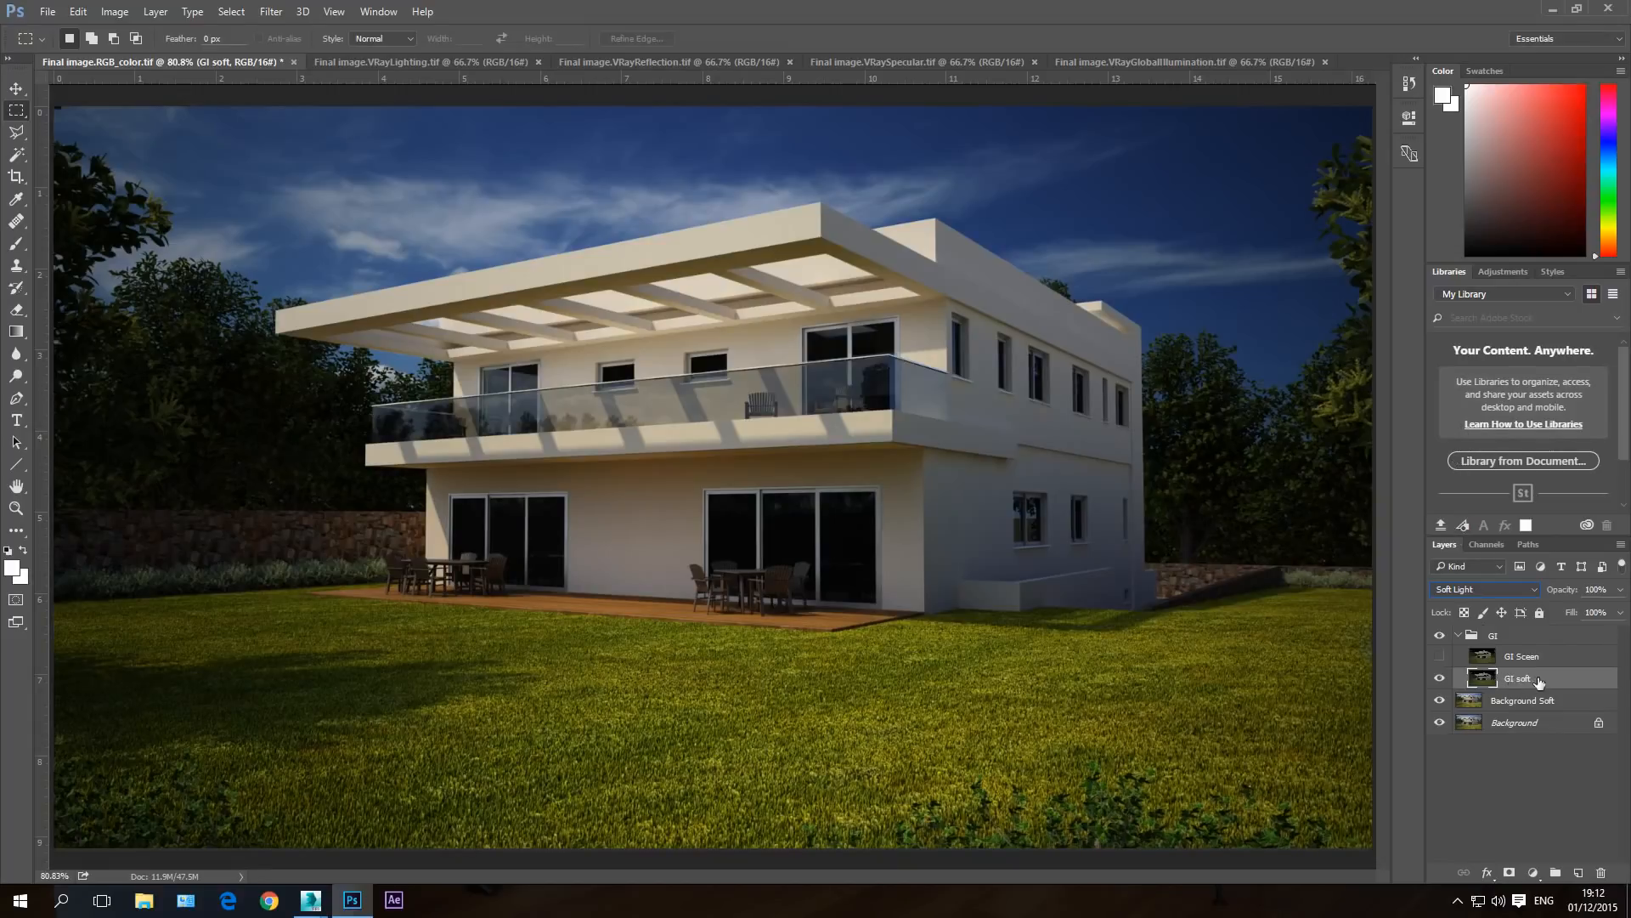
left_click(1598, 589)
type("30")
key("Return")
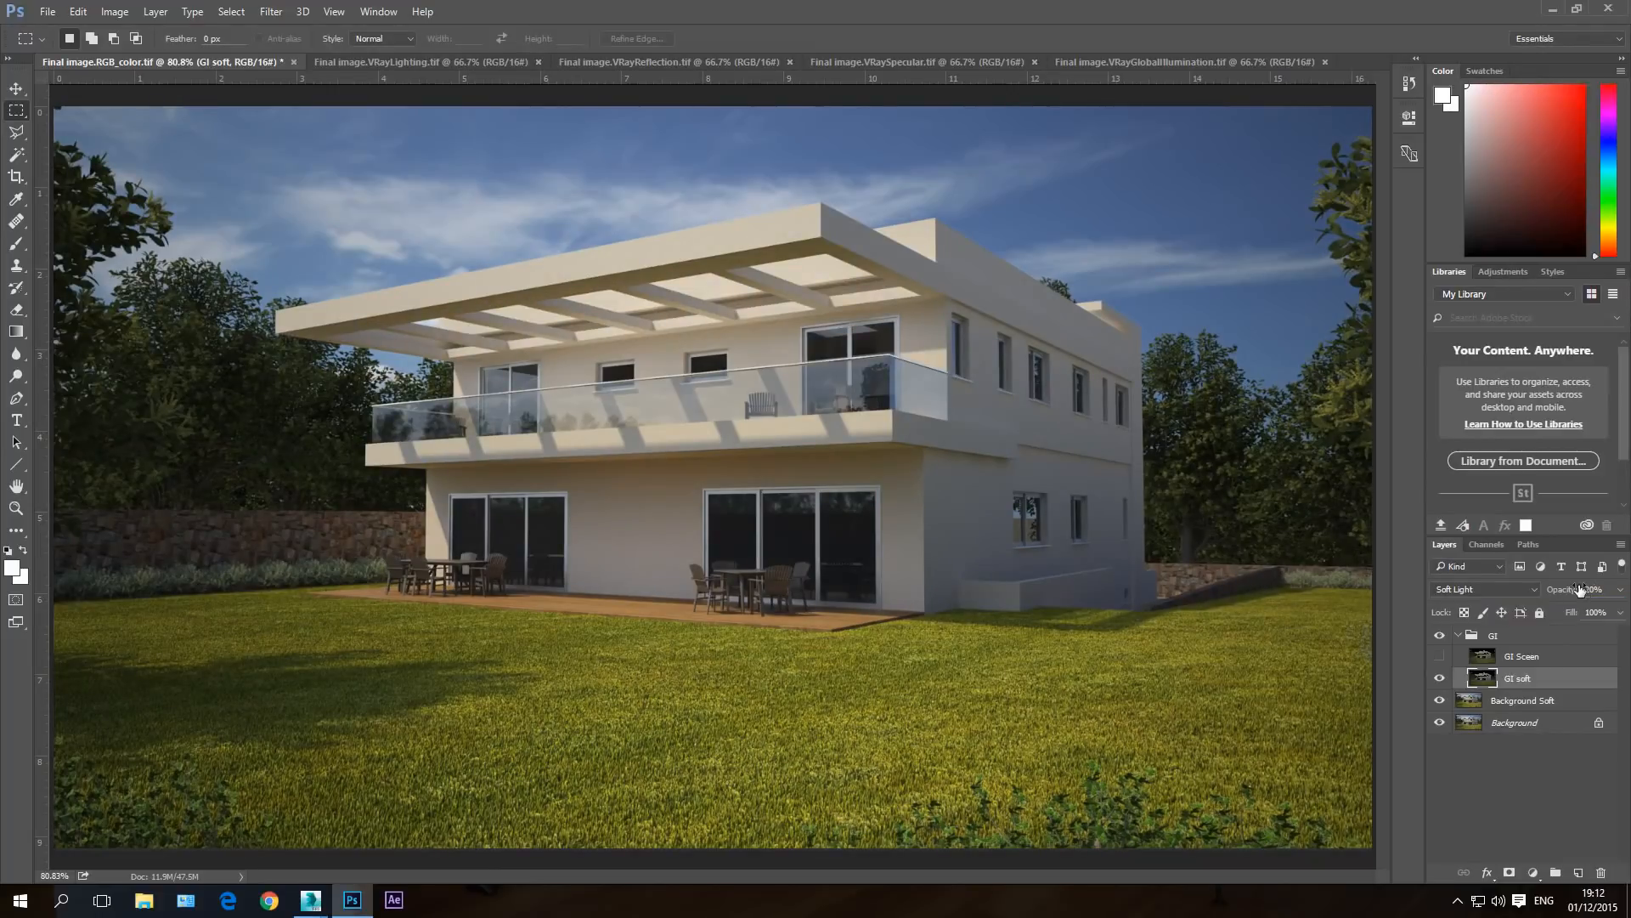
- Show the GI Sceen layer again and set it to the Screen blend mode at 30% opacity
left_click(1439, 656)
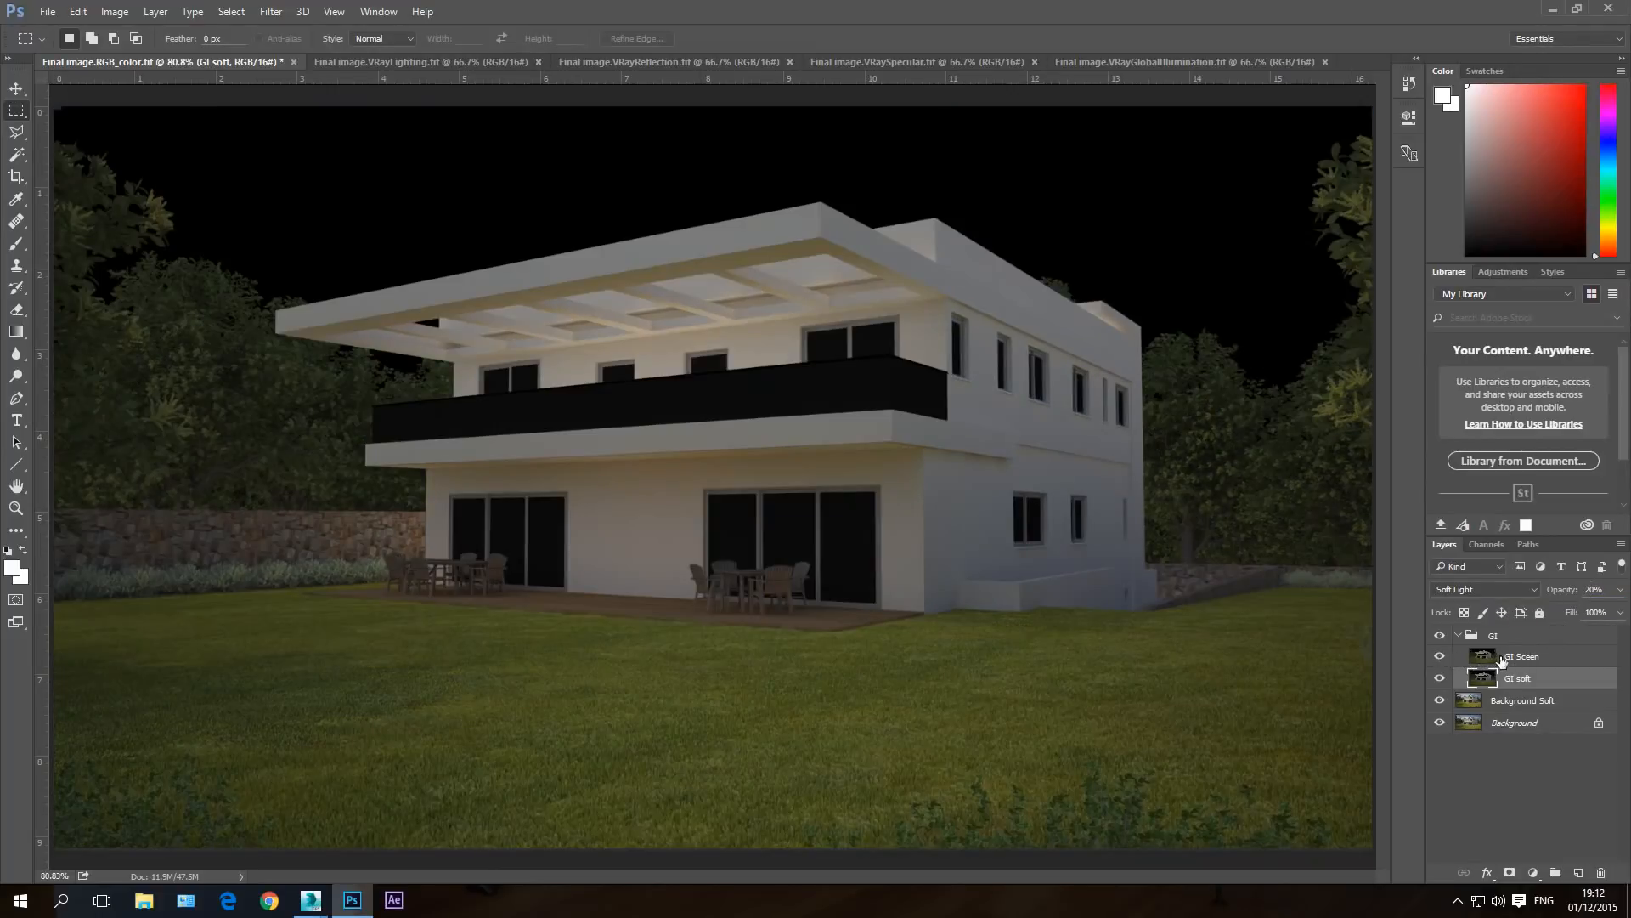
left_click(1518, 658)
left_click(1480, 590)
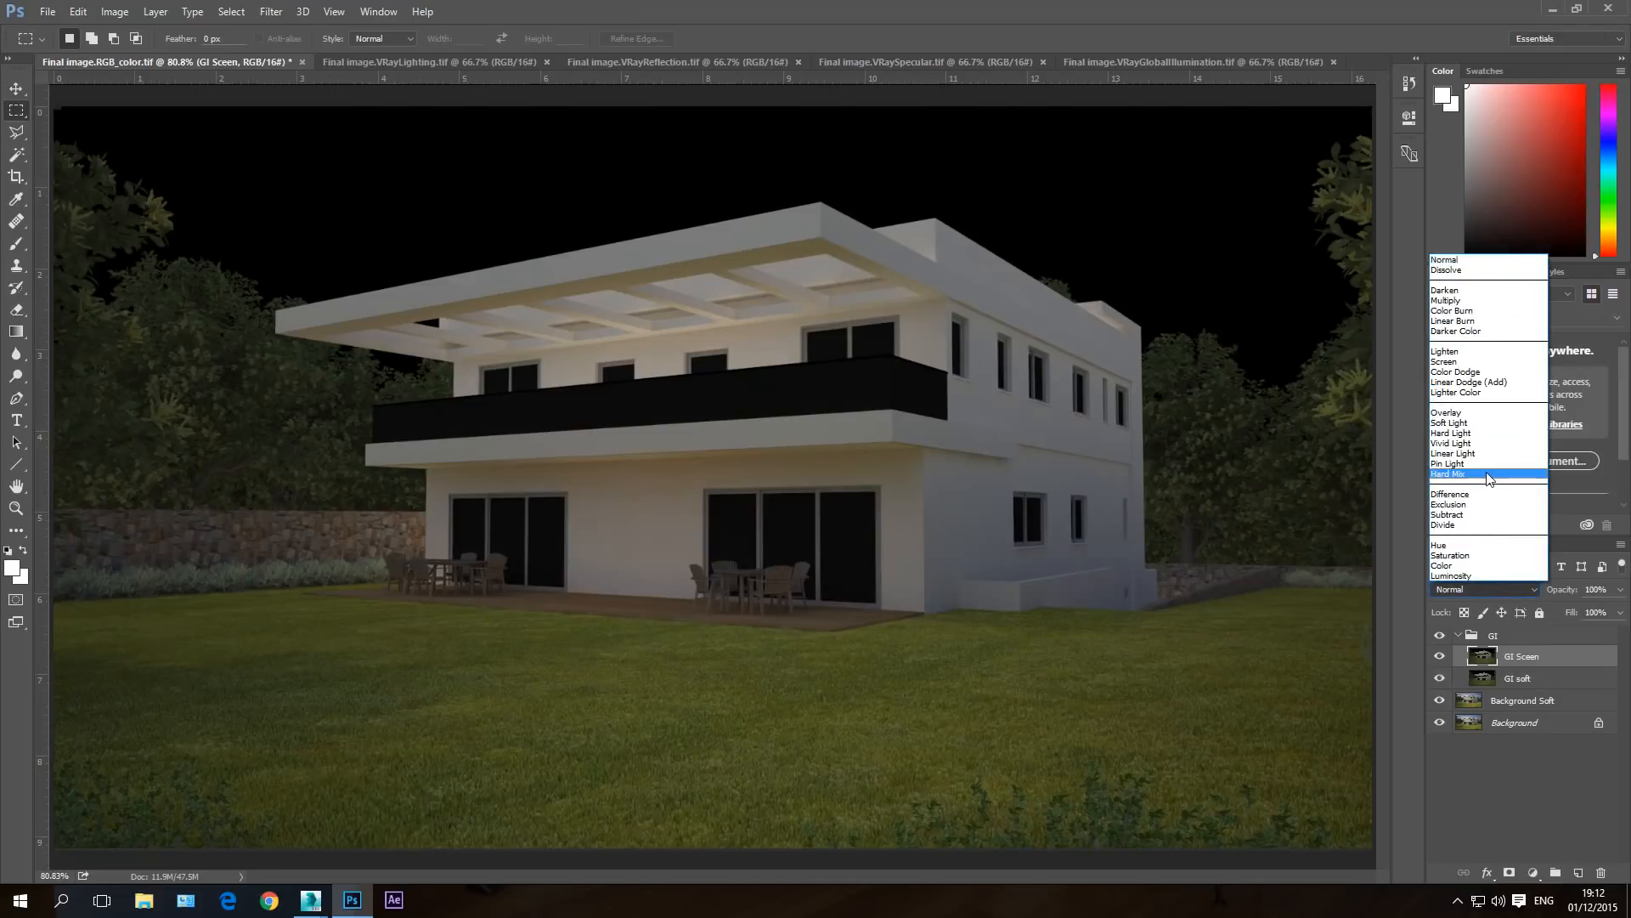
left_click(1447, 361)
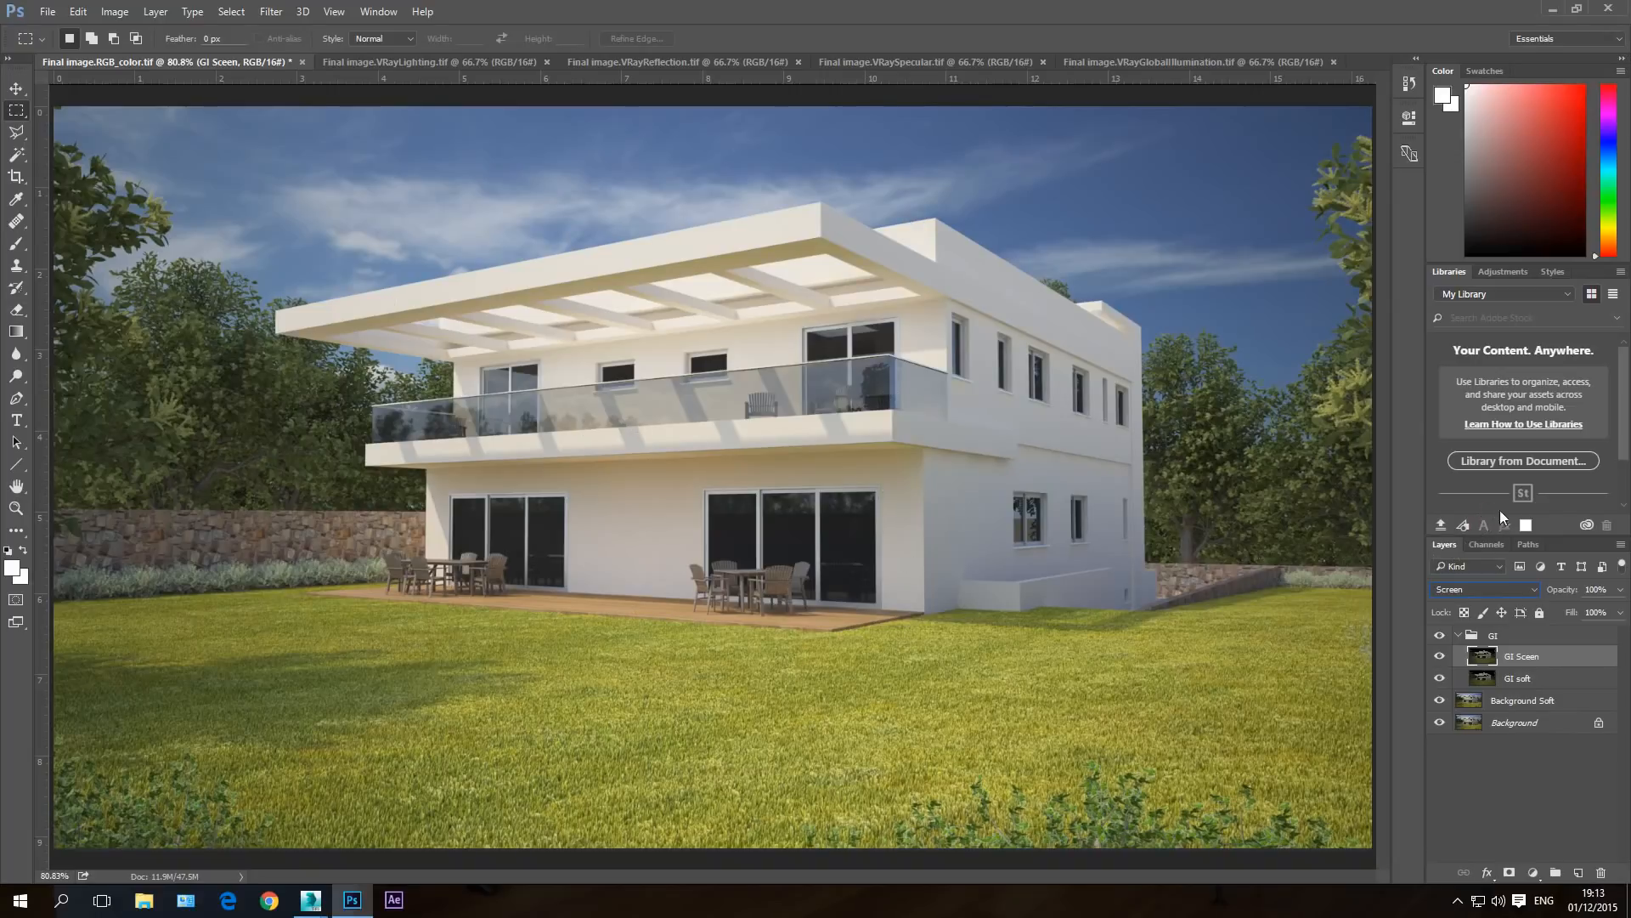
left_click(1591, 587)
type("30")
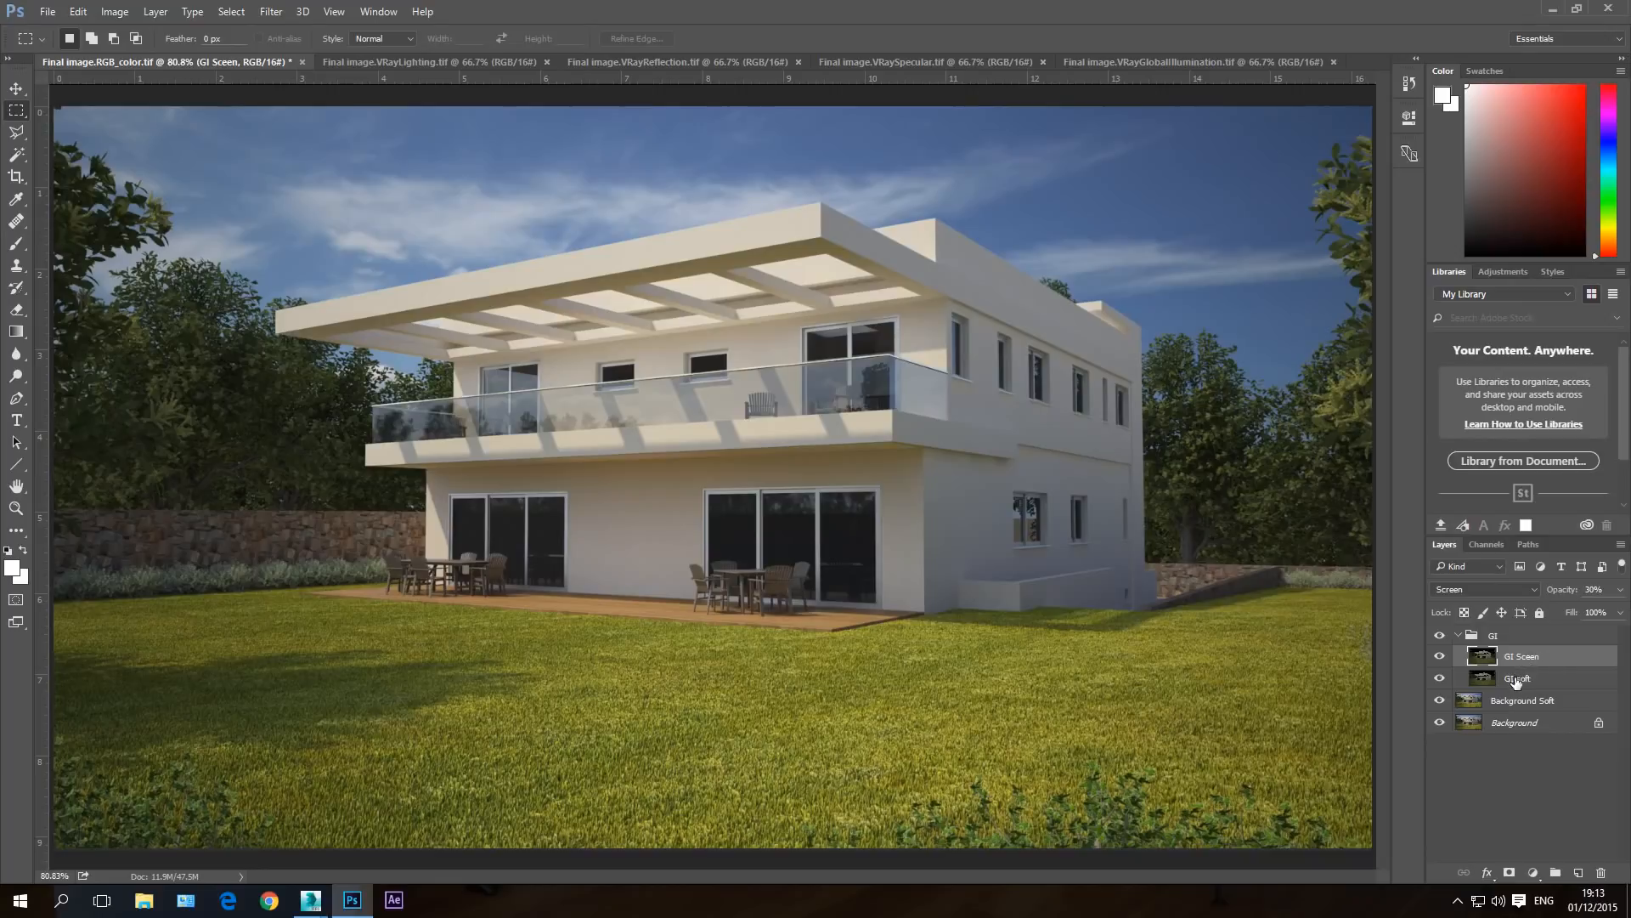
- Try 35% opacity on the GI Sceen layer and settle on 40%
left_click(1599, 590)
type("35")
left_click(1594, 586)
type("40")
- Compare the image with the GI soft layer hidden and shown, and set that layer's opacity to 25%
left_click(1514, 679)
left_click(1439, 680)
left_click(1439, 680)
left_click(1594, 590)
type("25")
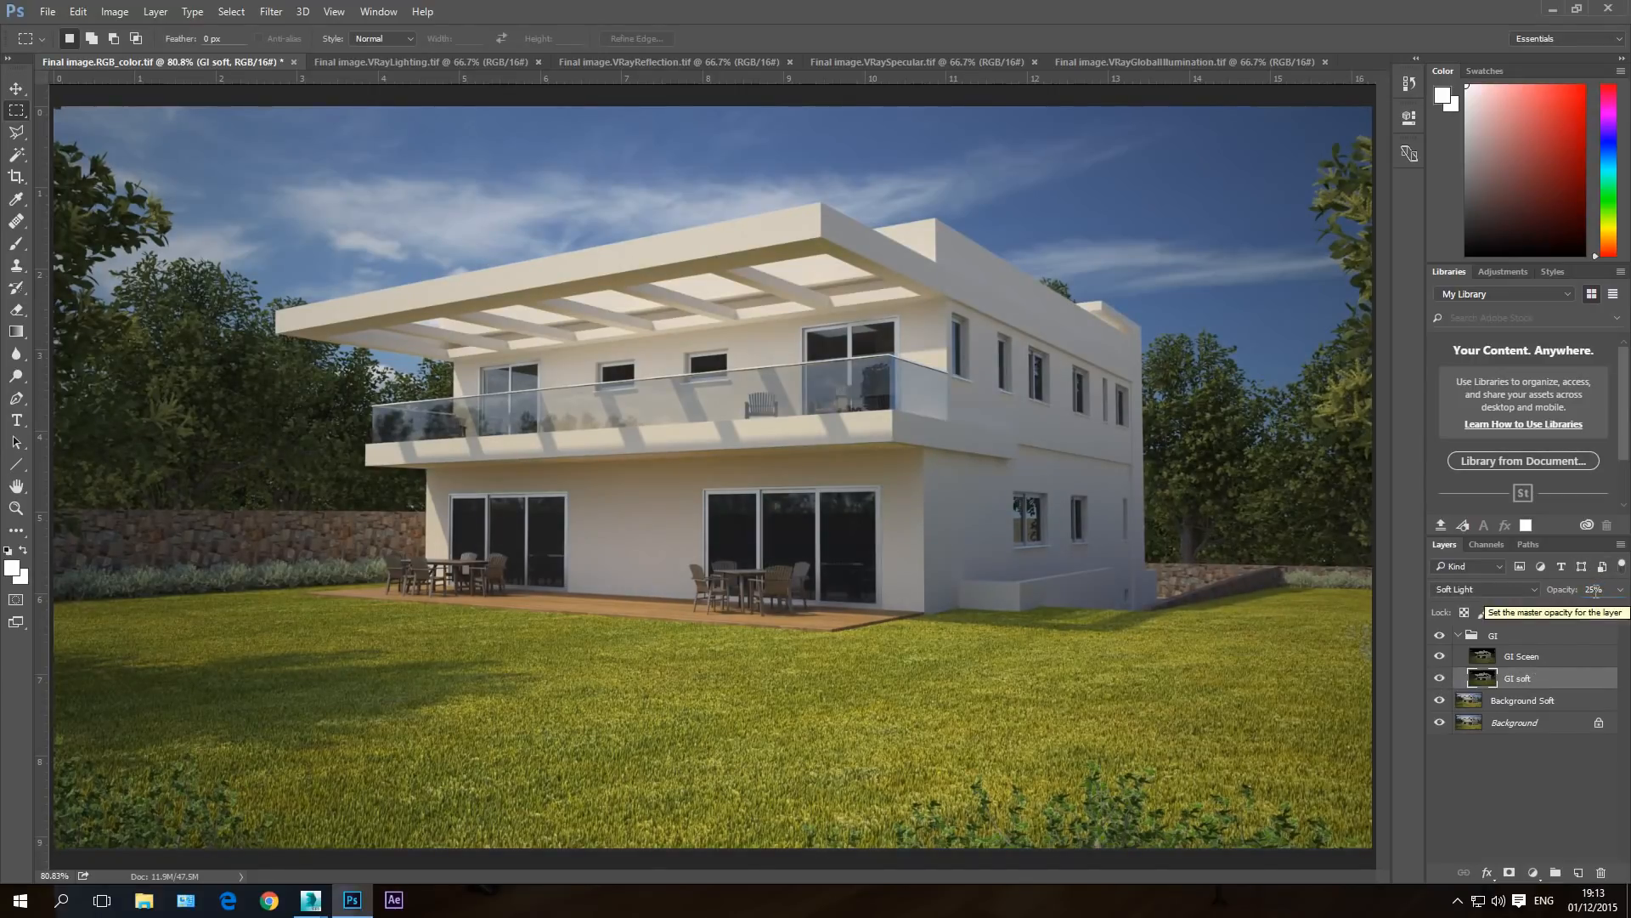
- Check the settings of the Background Soft, GI soft and GI Sceen layers, and collapse the GI group
left_click(1521, 701)
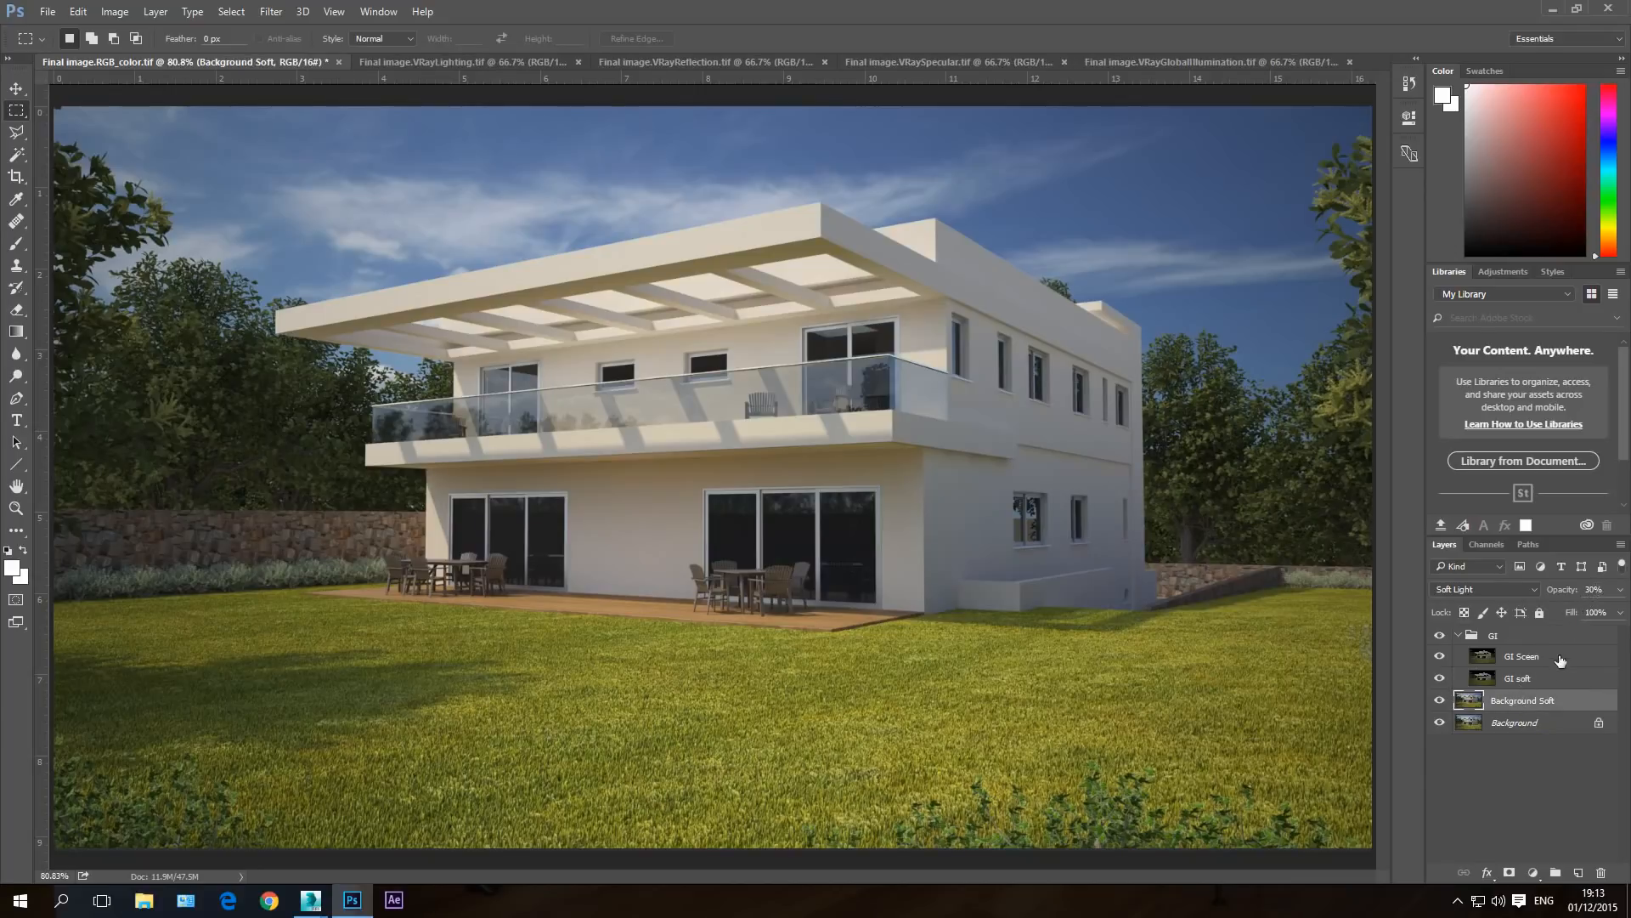
left_click(1528, 680)
left_click(1517, 656)
left_click(1459, 637)
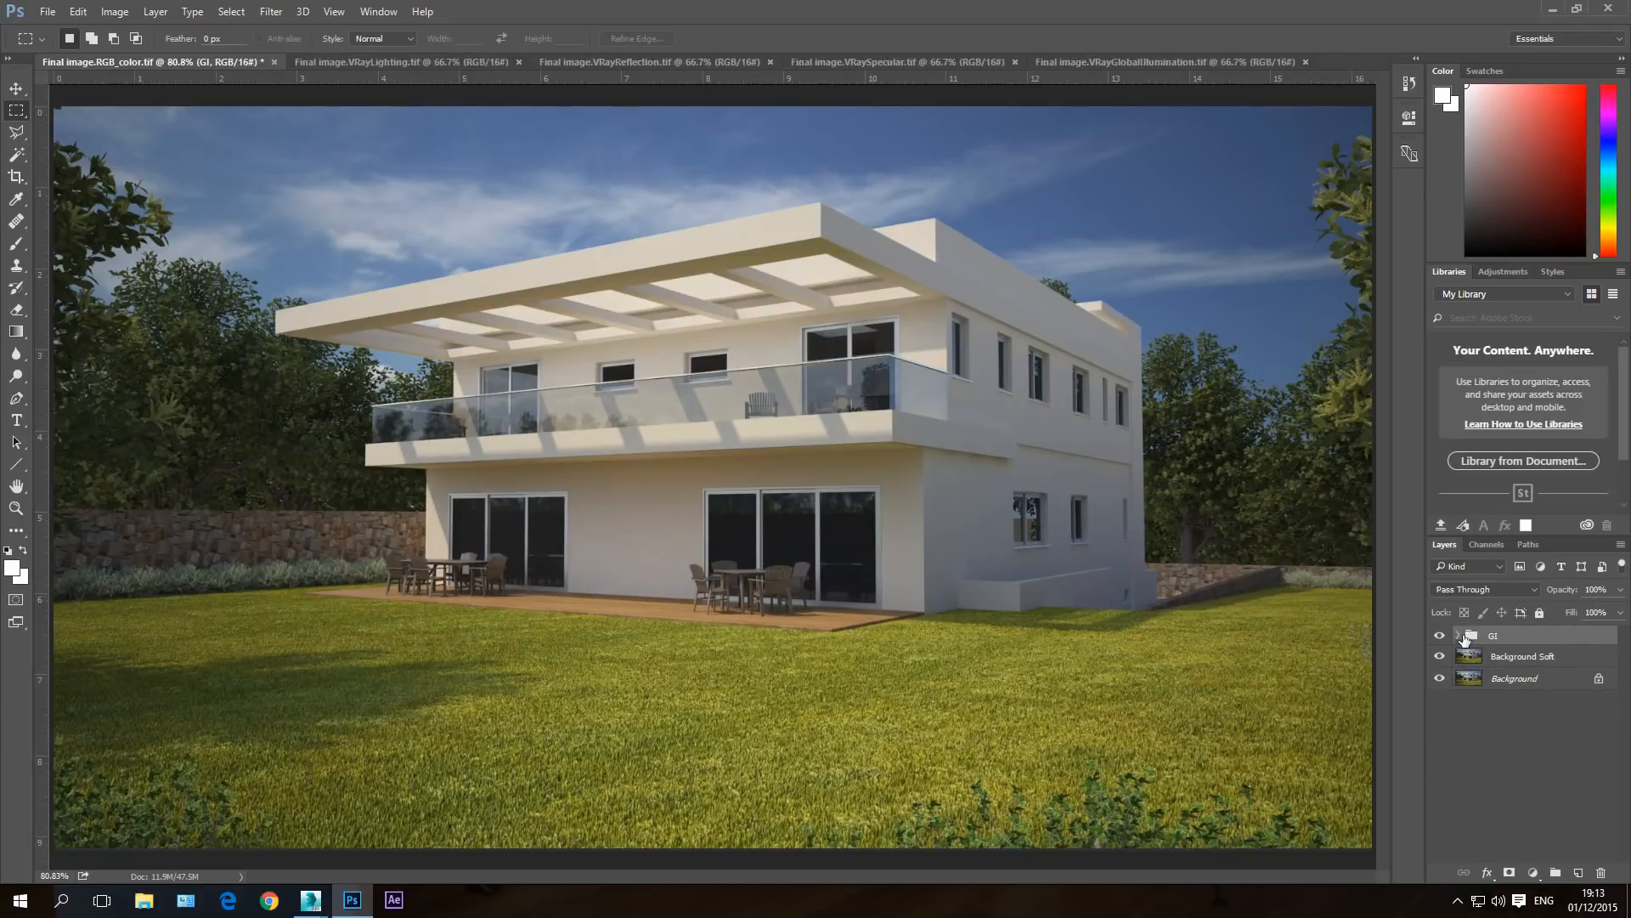
- Bring up the VRayLighting document and undock it into a floating window beside the RGB color image
left_click(387, 63)
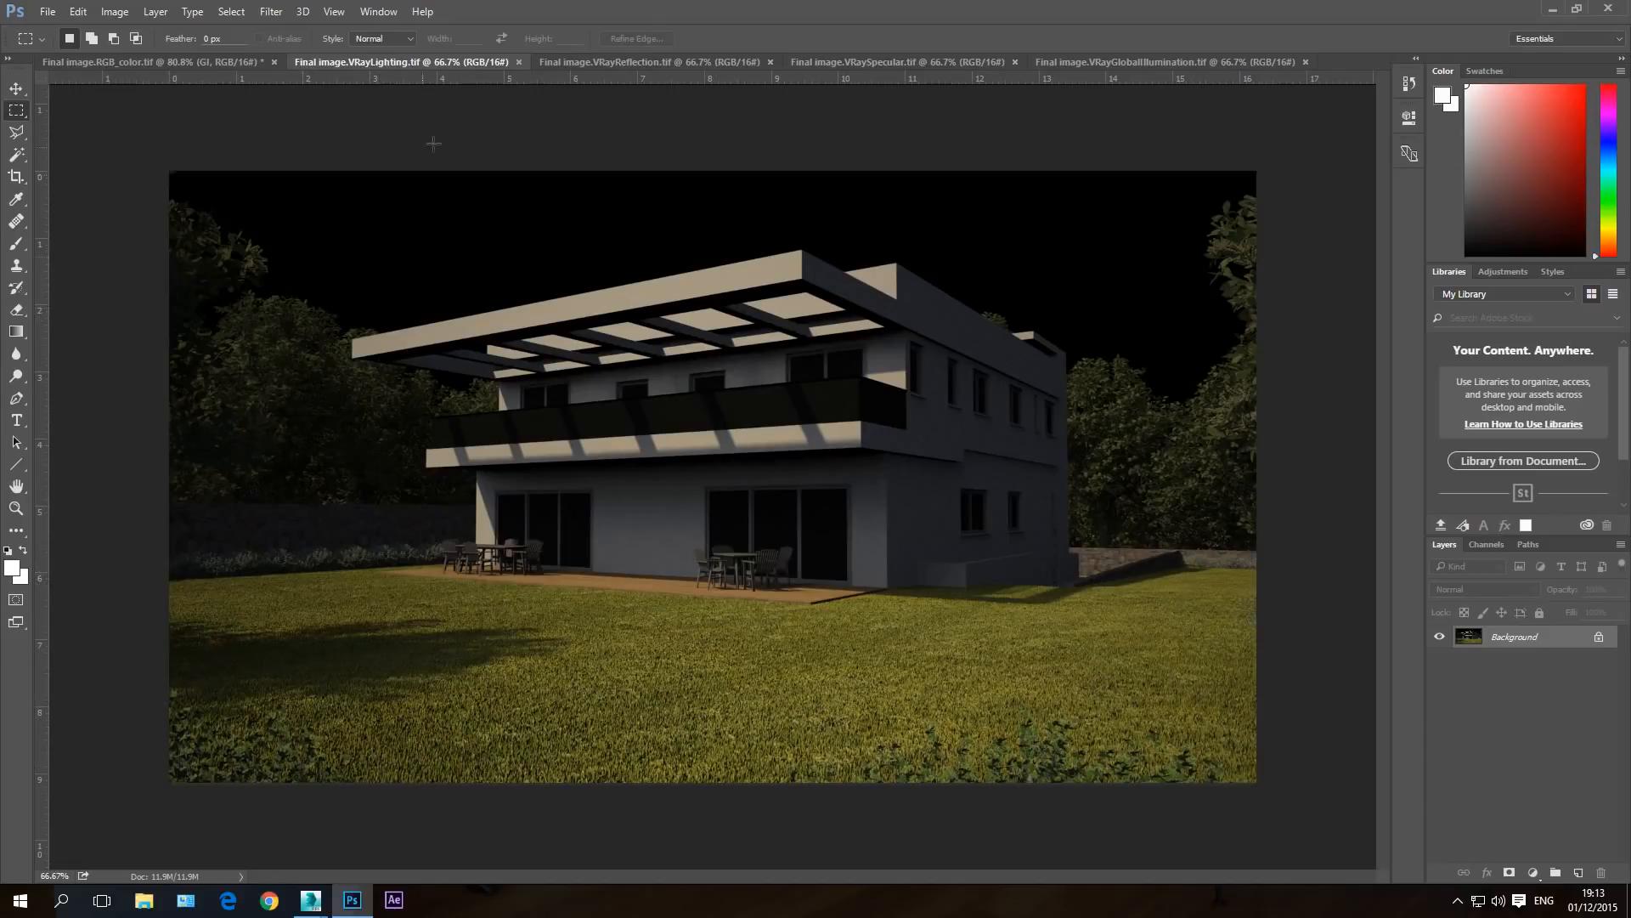
left_click_drag(435, 60, 956, 542)
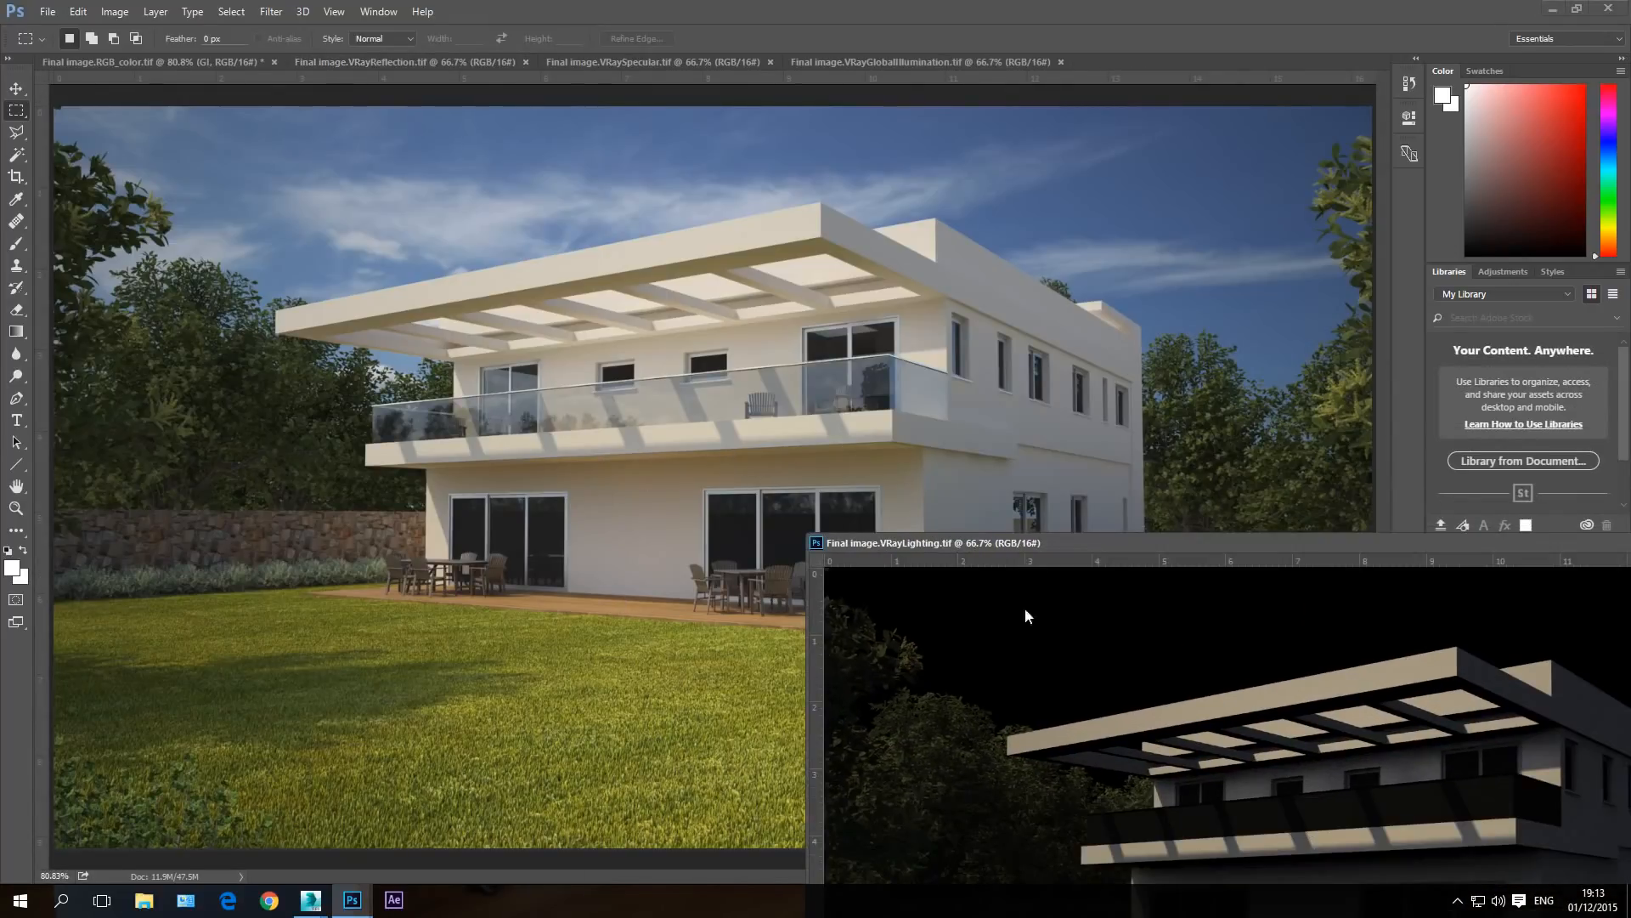
- Try to copy the VRayLighting image into the RGB_color document with the Move tool, shift it by eye, and delete the copied layer
left_click(16, 89)
left_click_drag(1224, 754, 617, 525)
left_click_drag(488, 469, 487, 468)
left_click_drag(253, 353, 501, 596)
left_click_drag(493, 662, 424, 427)
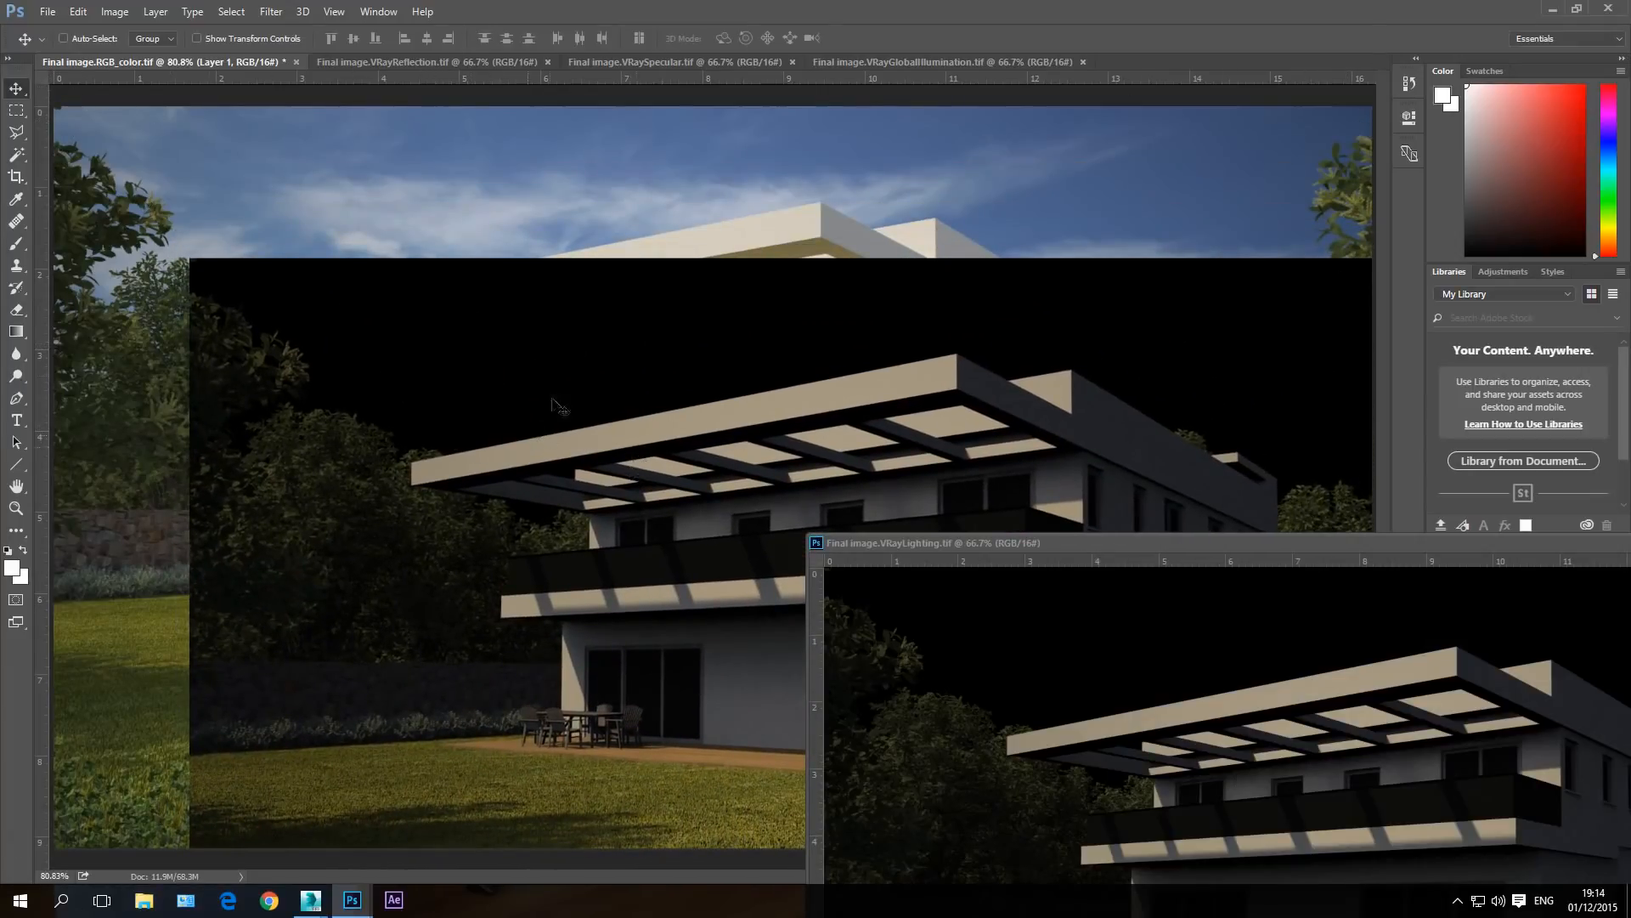
left_click_drag(637, 450, 454, 441)
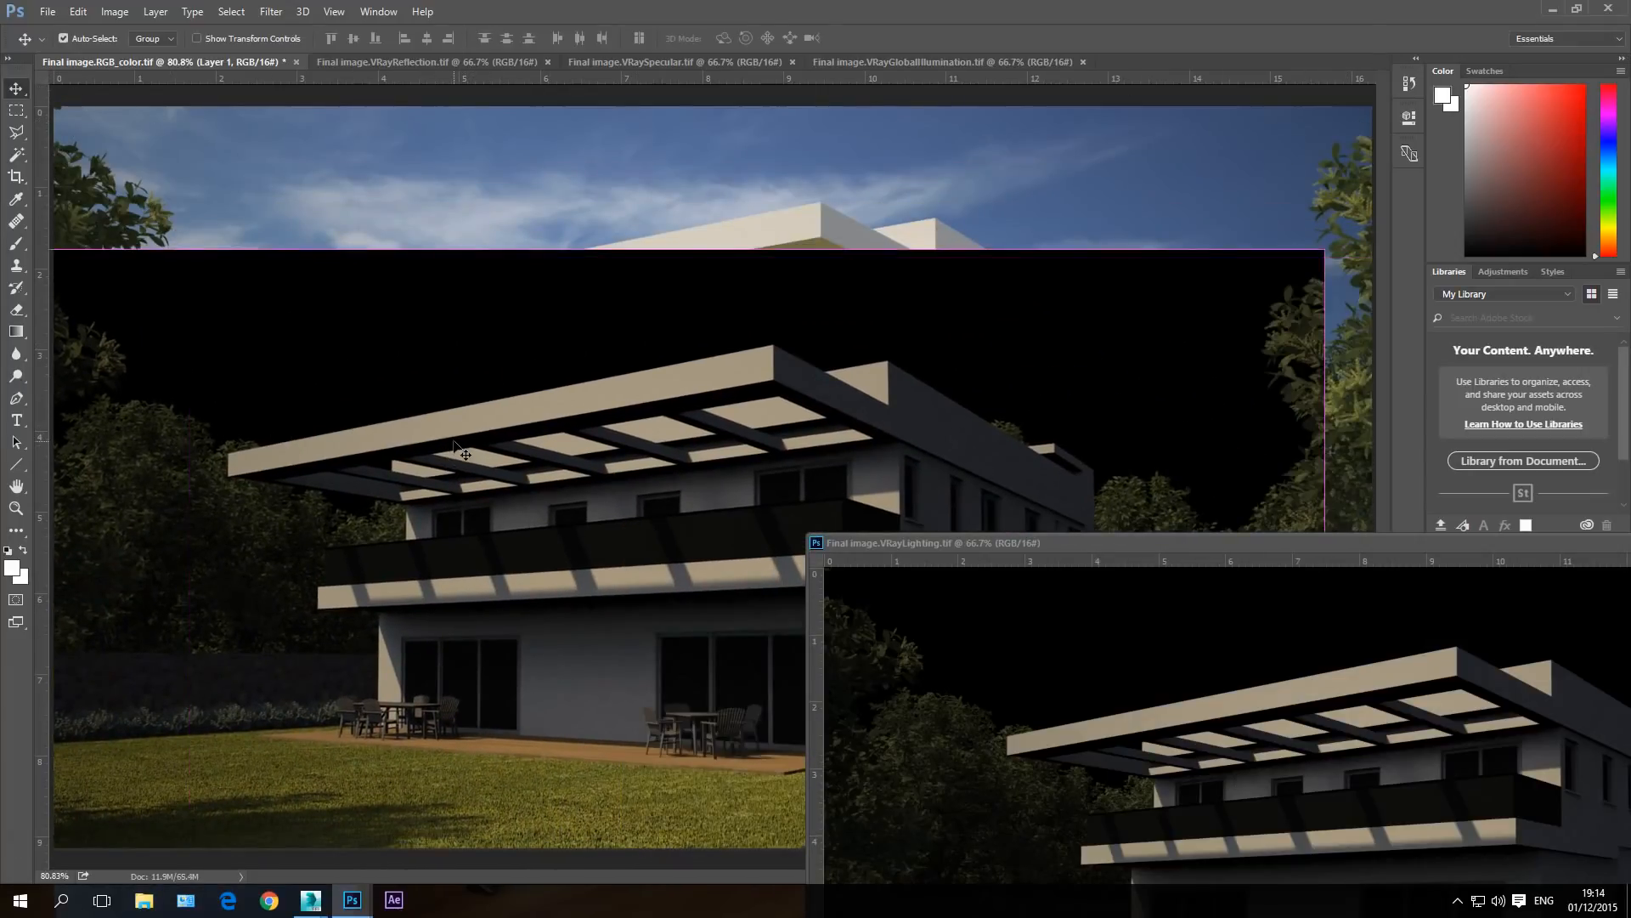
key("Delete")
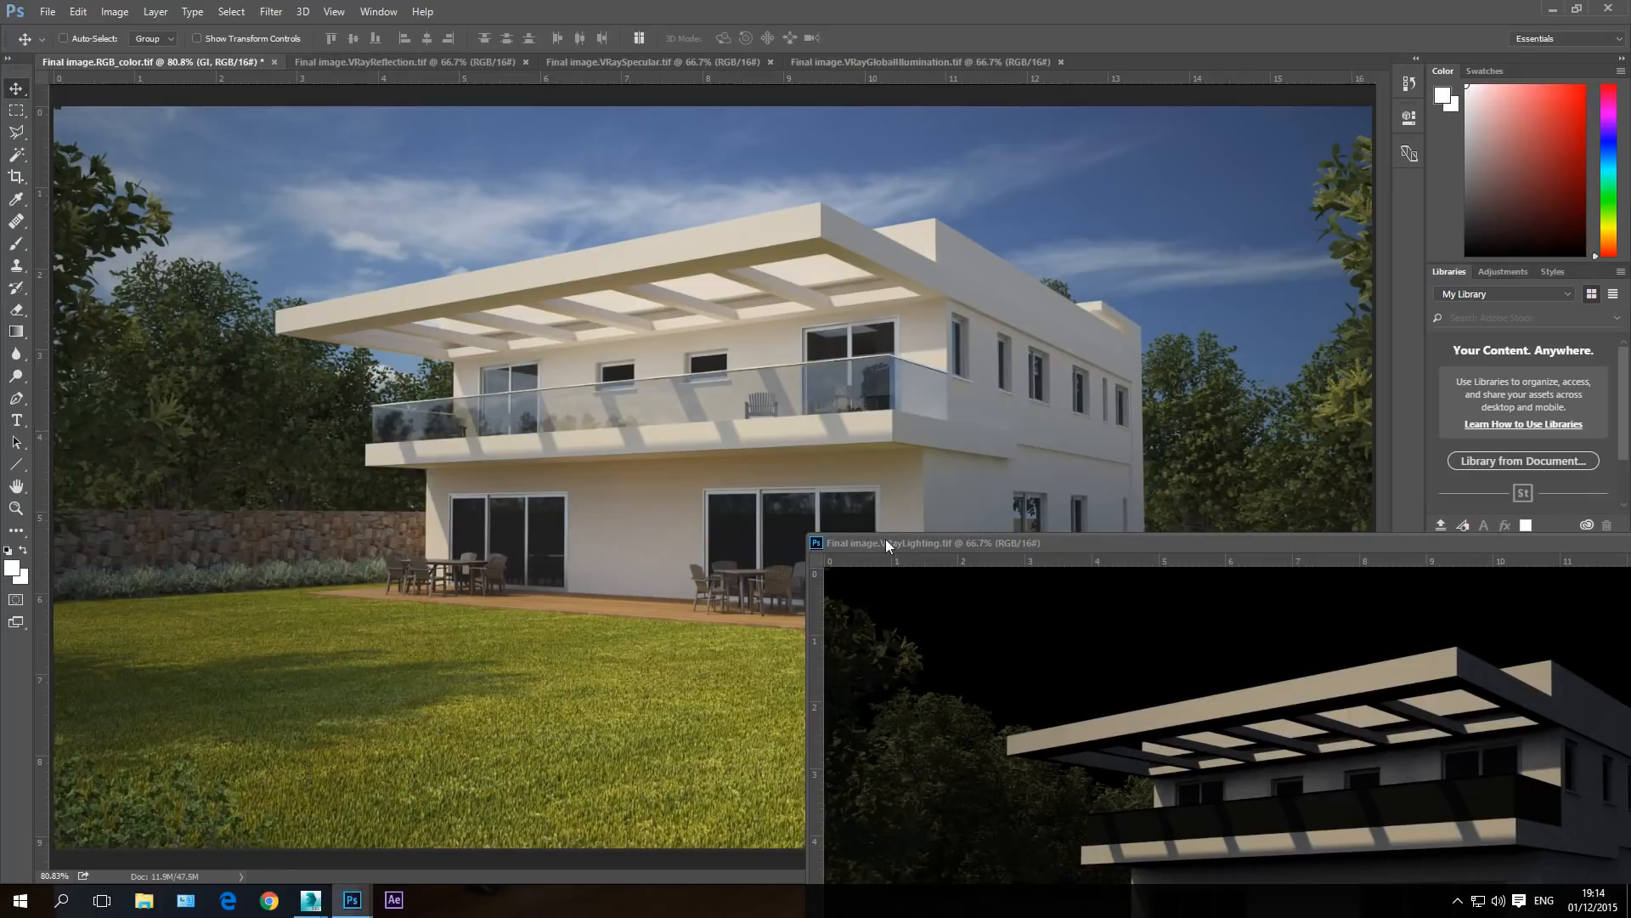
- Copy the VRayLighting image into the RGB_color document as a new layer aligned with the render, and close the VRayLighting document
left_click_drag(889, 540, 412, 334)
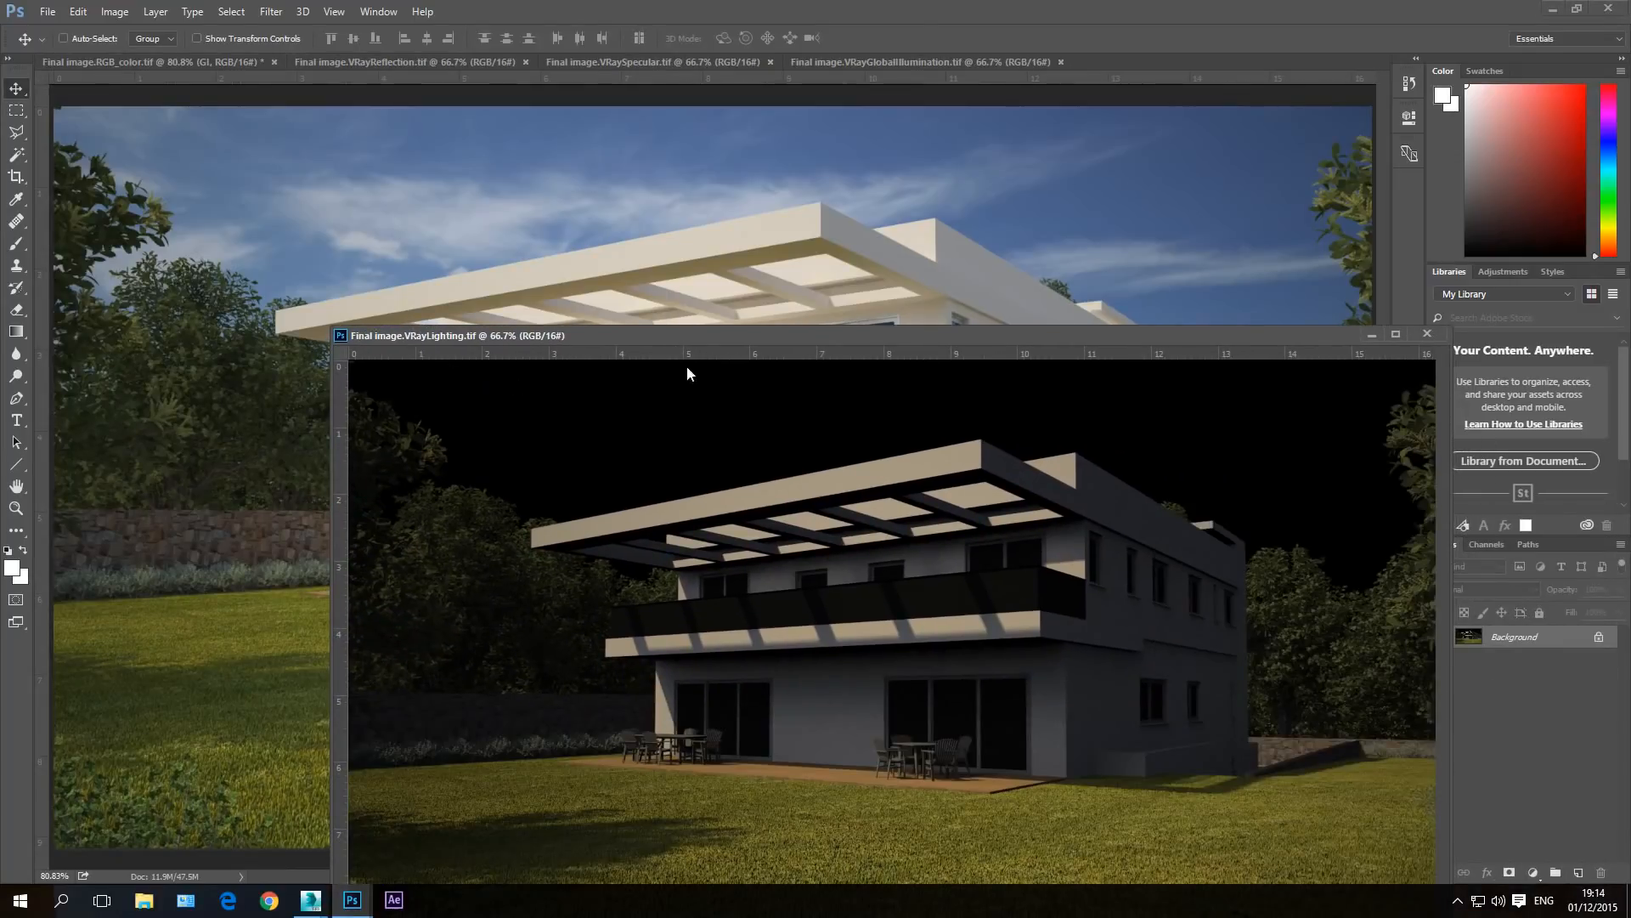
left_click_drag(778, 336, 818, 486)
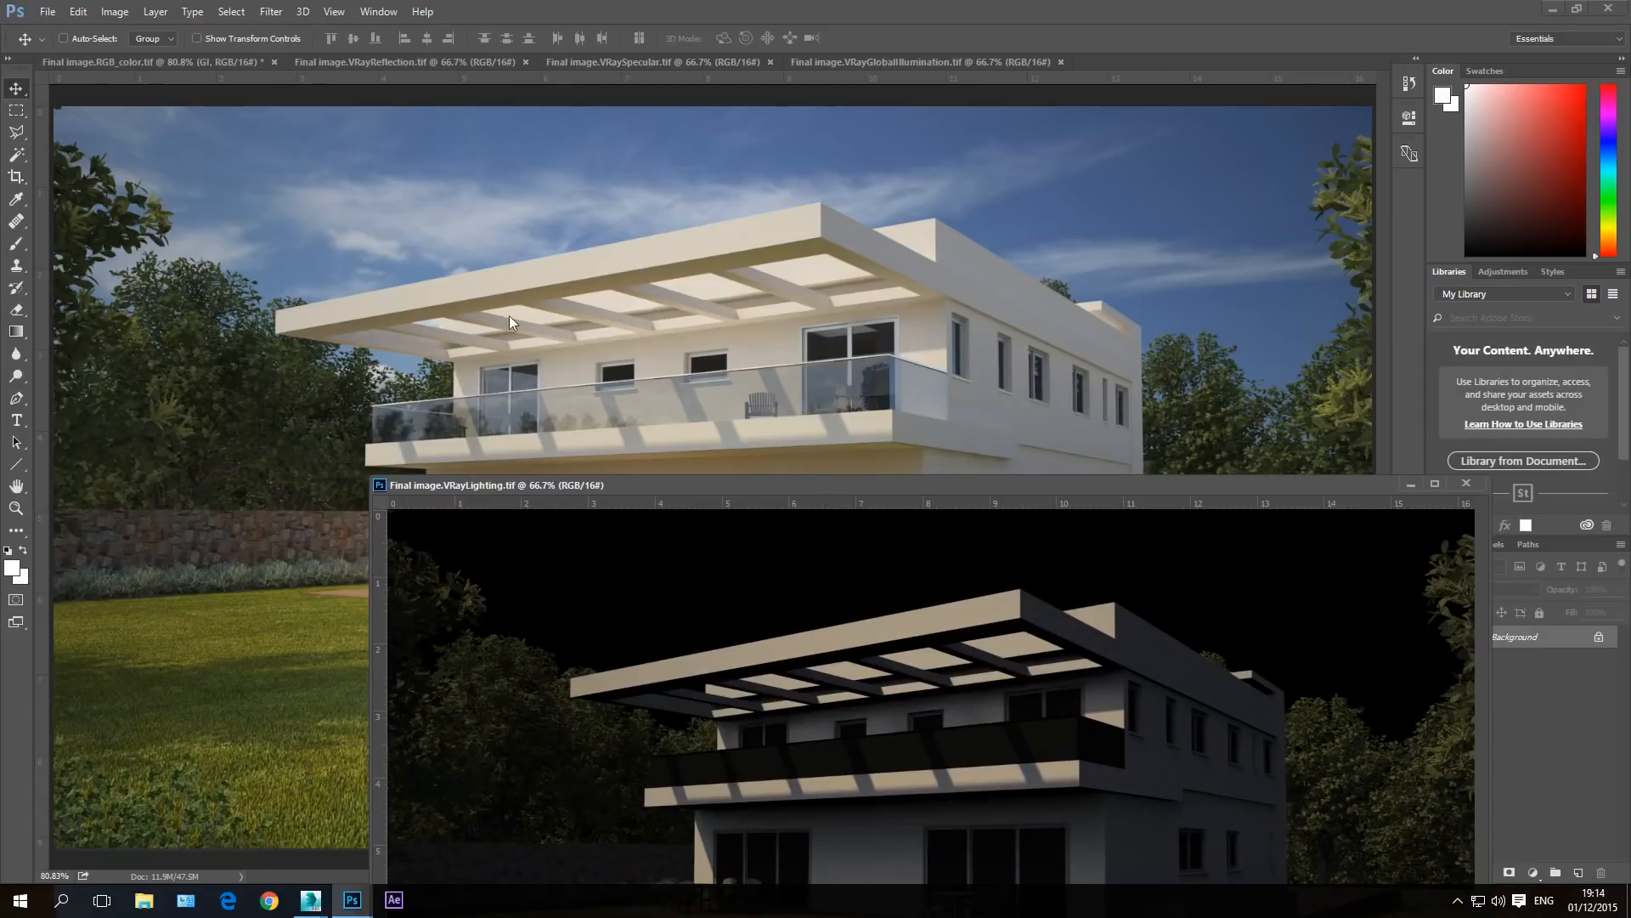
left_click(969, 348)
left_click(1090, 478)
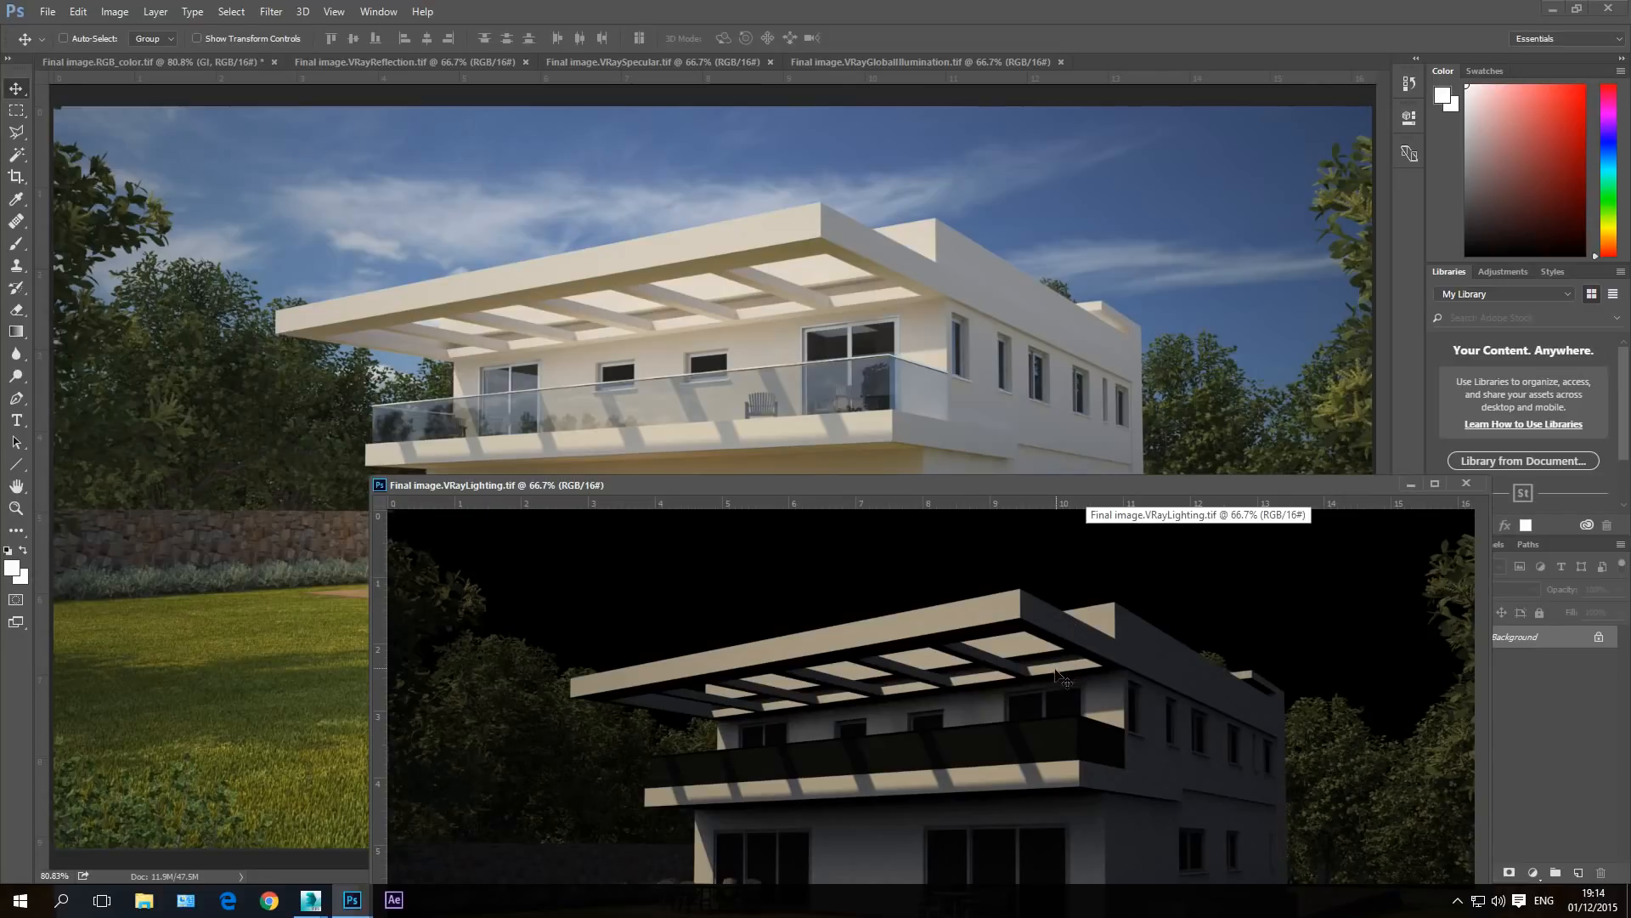
left_click_drag(1057, 676, 763, 368)
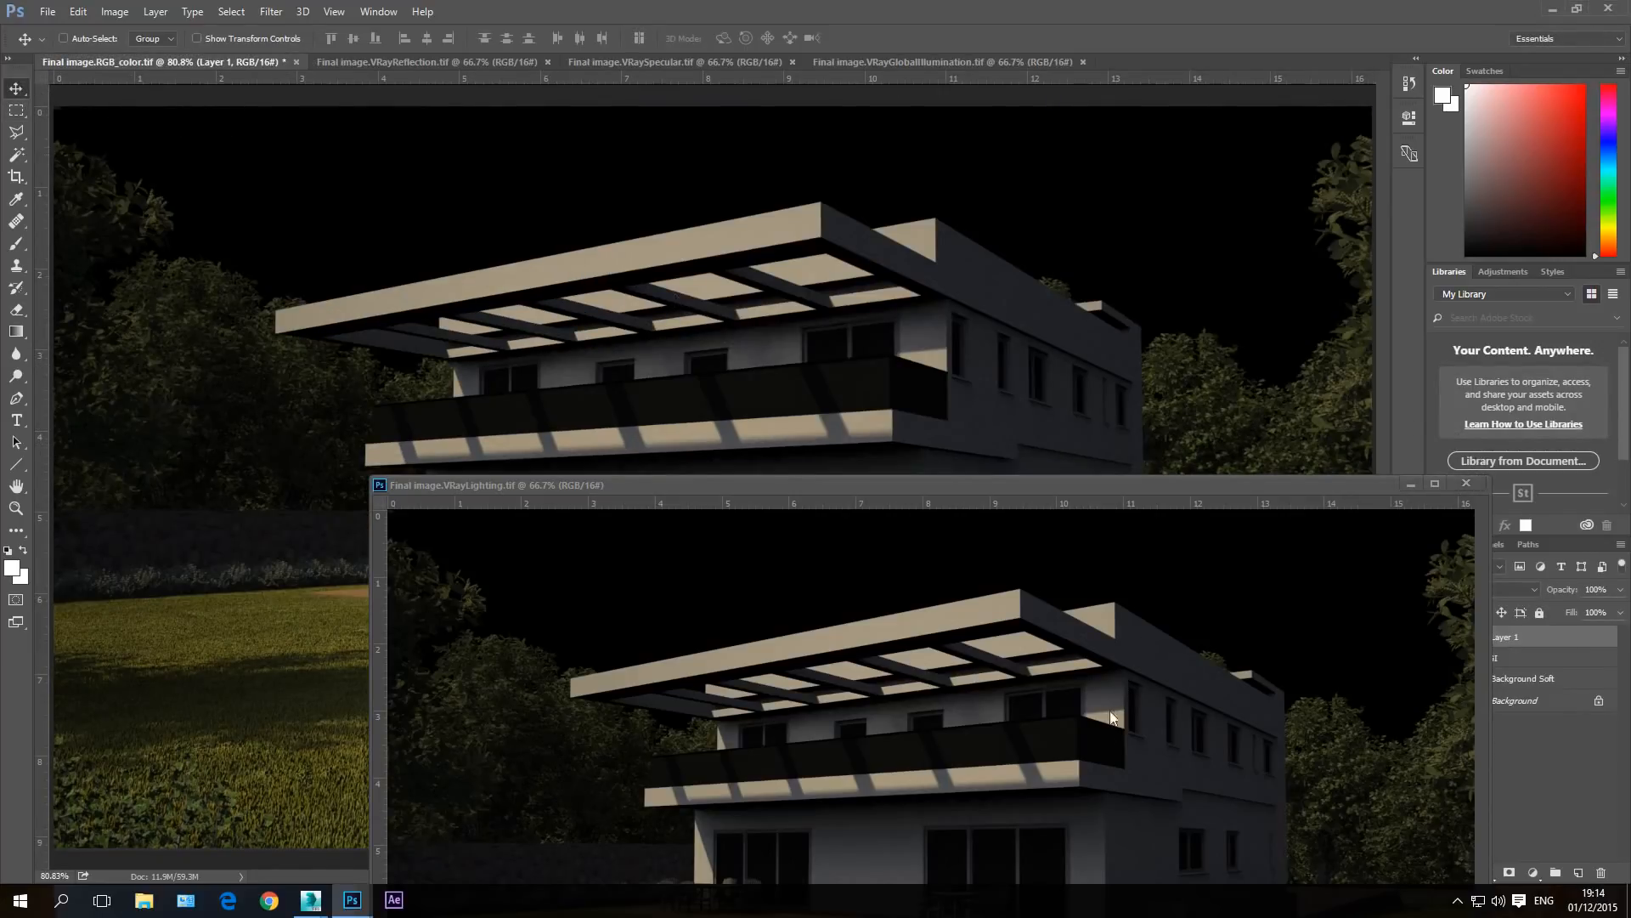
left_click_drag(1097, 782, 732, 321)
left_click(809, 341)
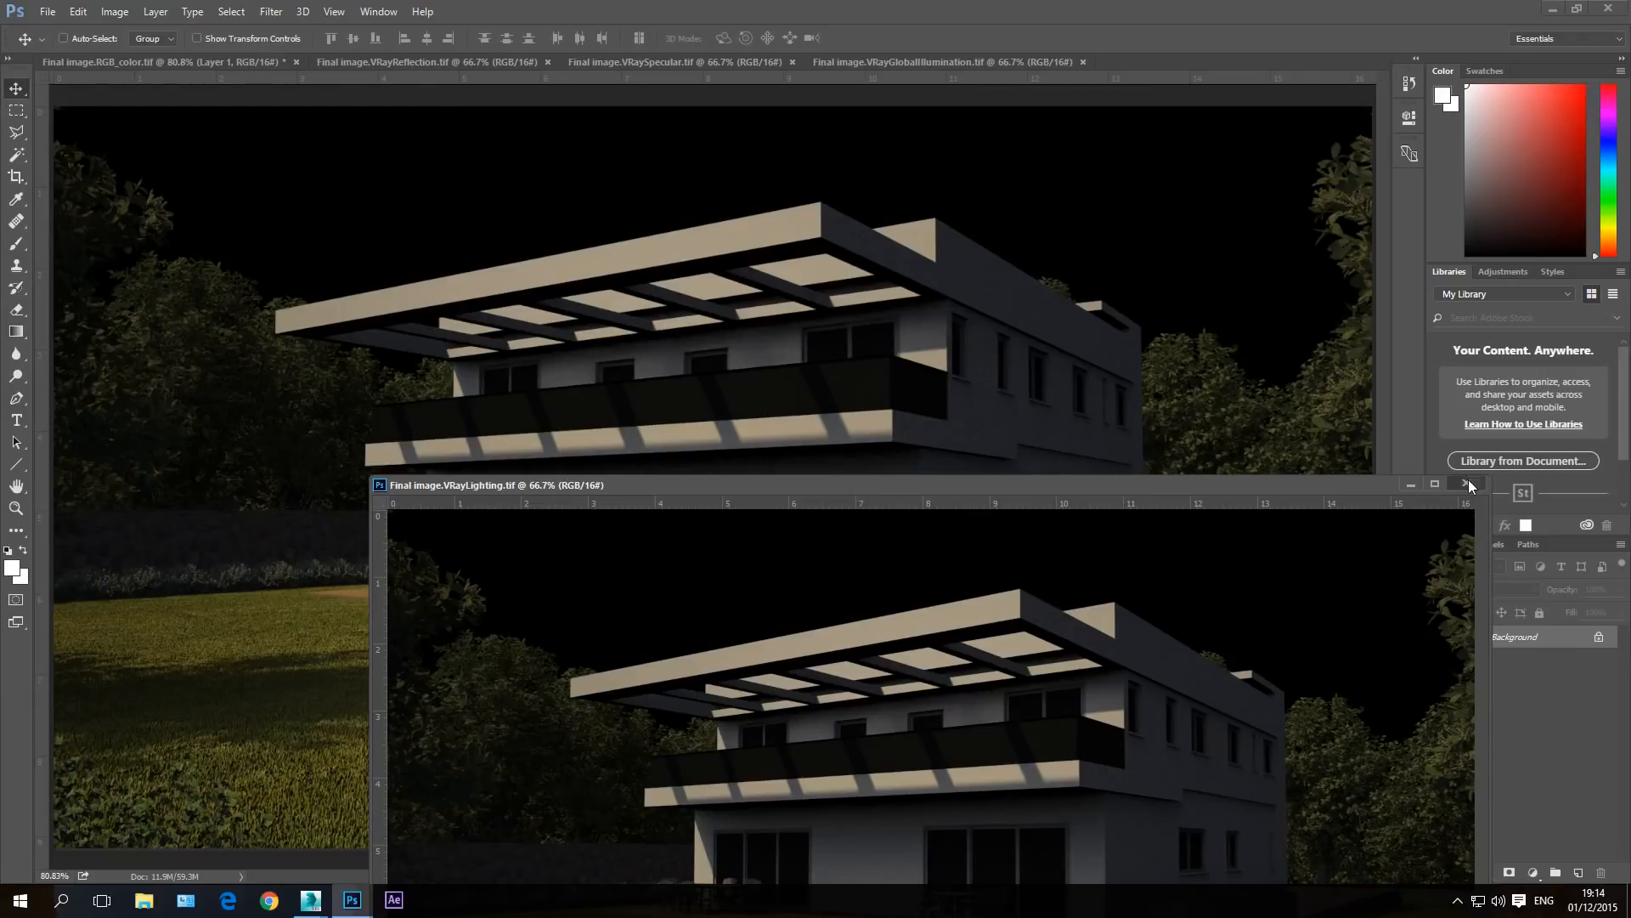
left_click(1466, 483)
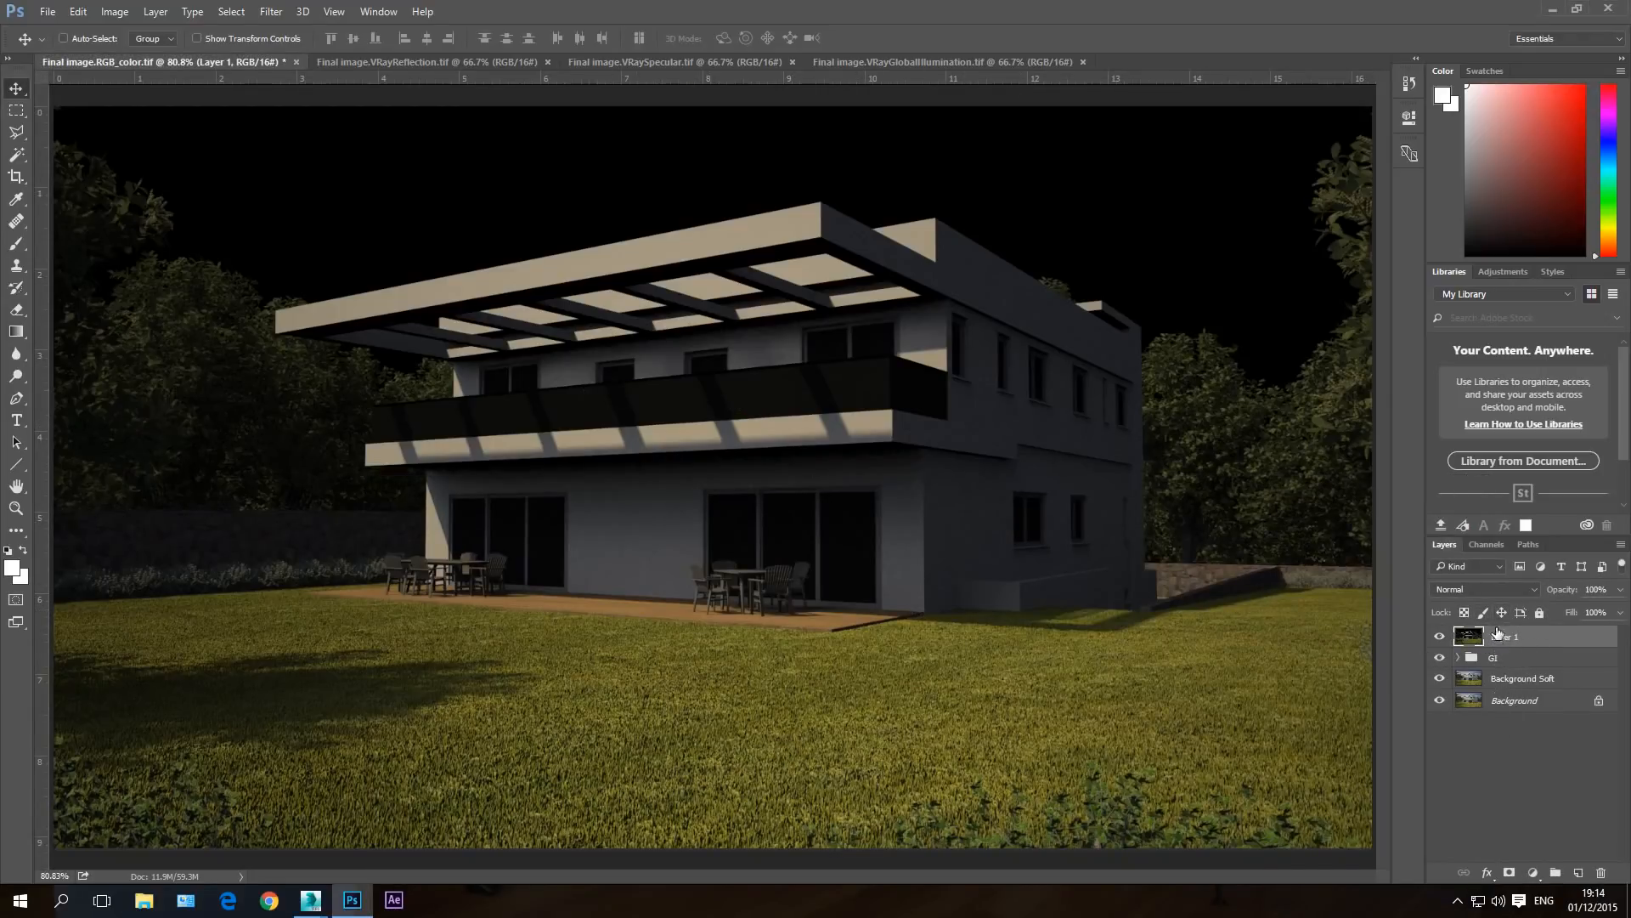
- Rename the copied lighting layer as Lighting and set its blend mode to Screen
double_click(1507, 638)
type("LK")
key("Return")
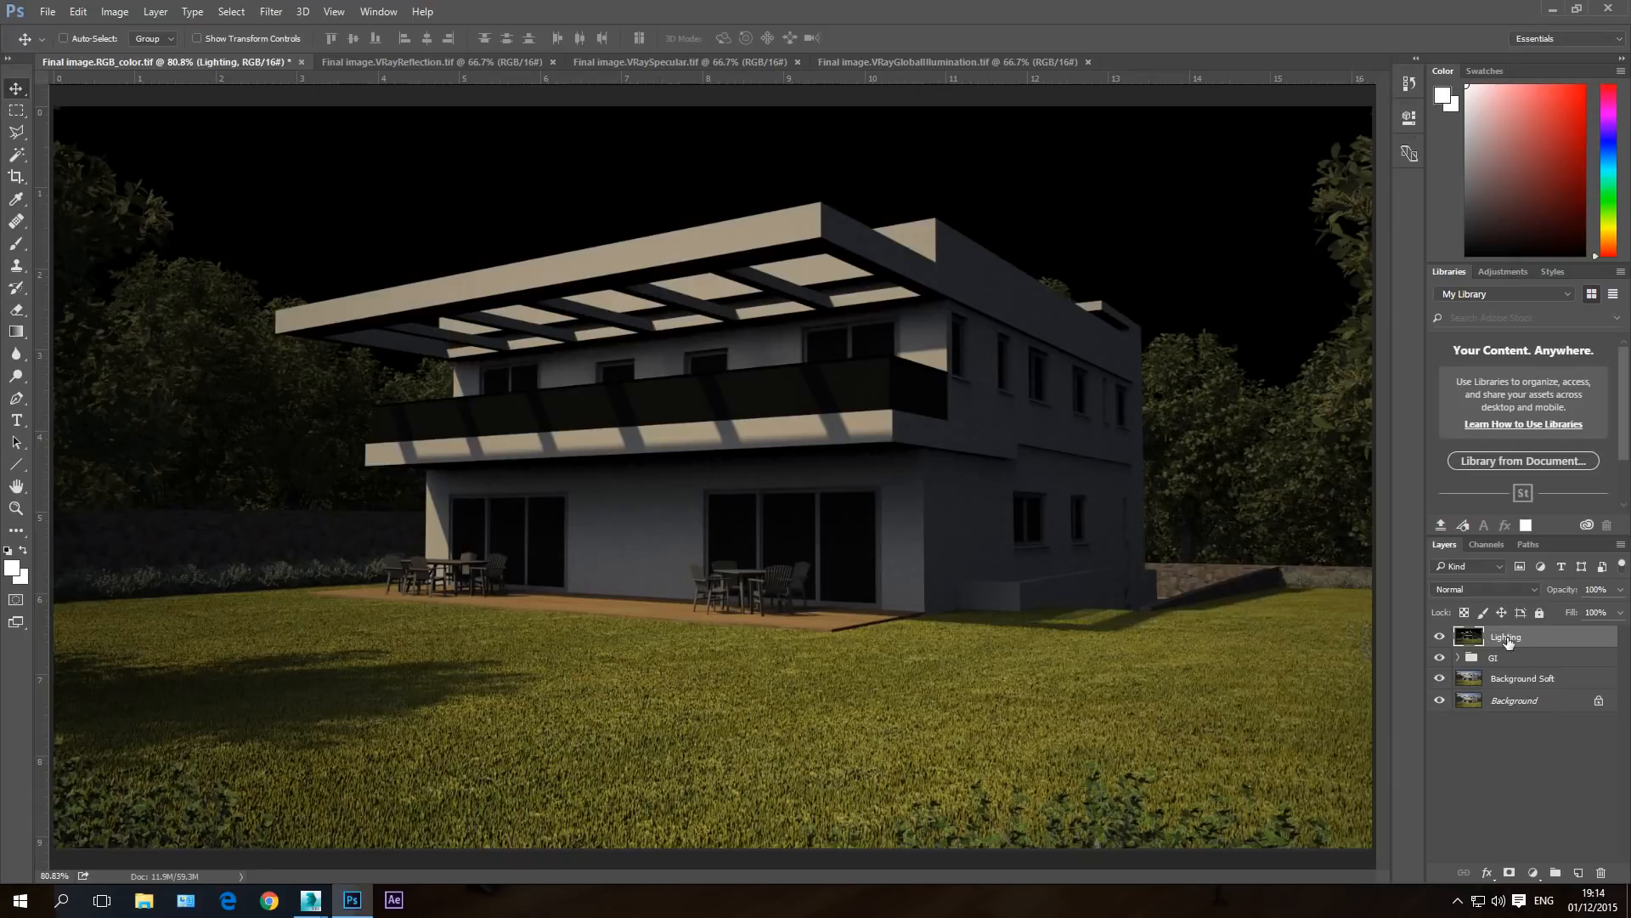
left_click(1476, 588)
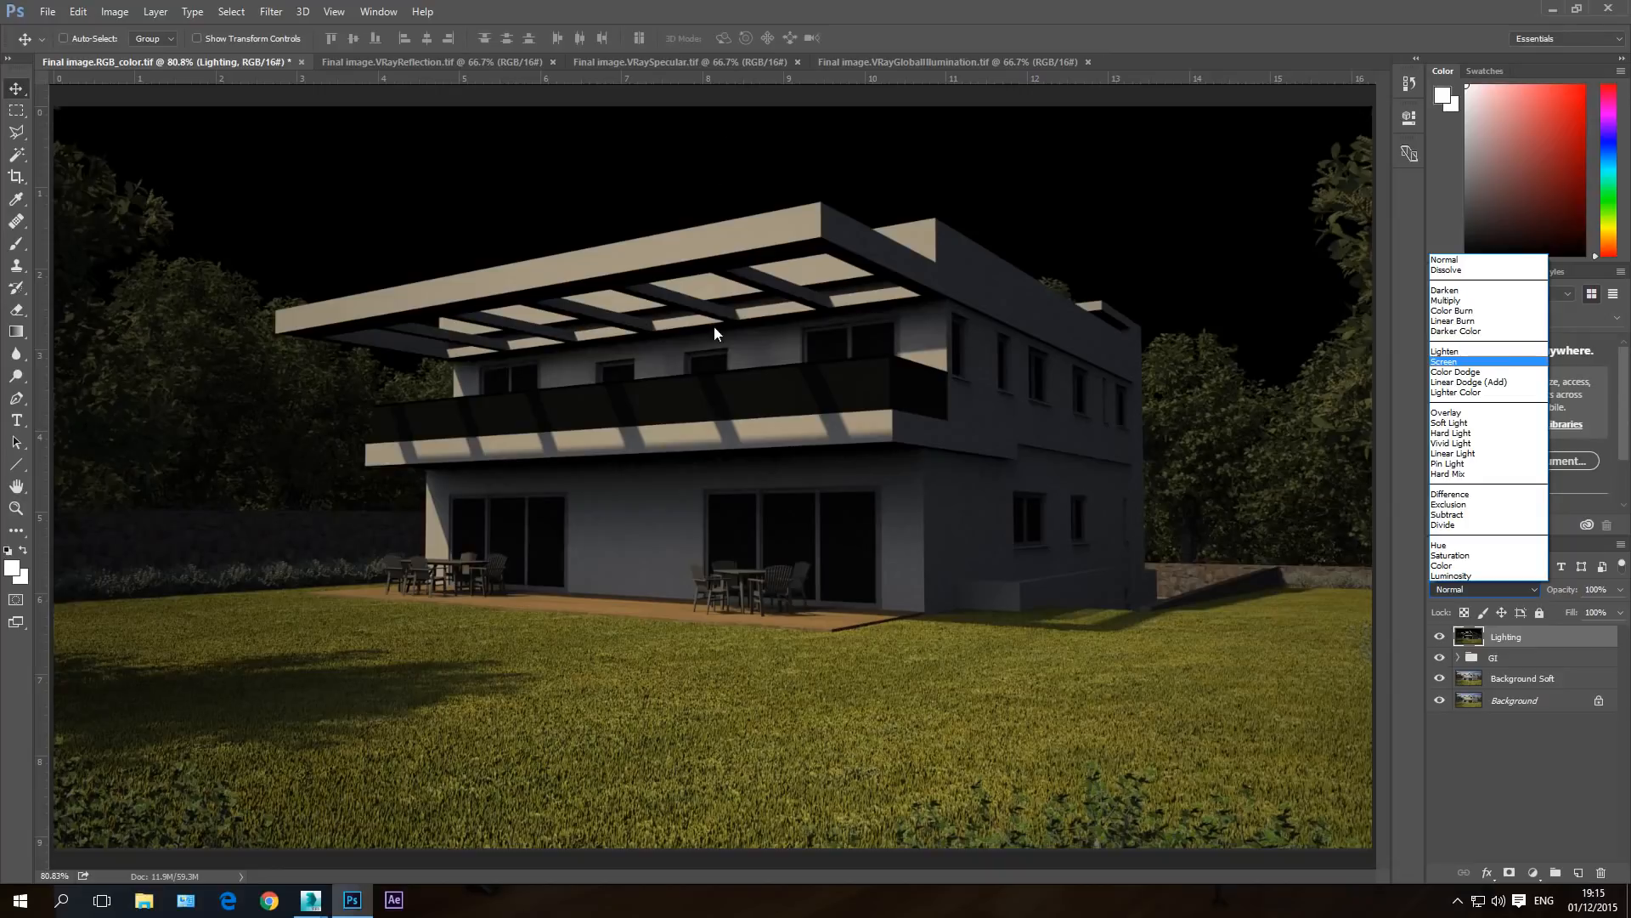
left_click(1452, 362)
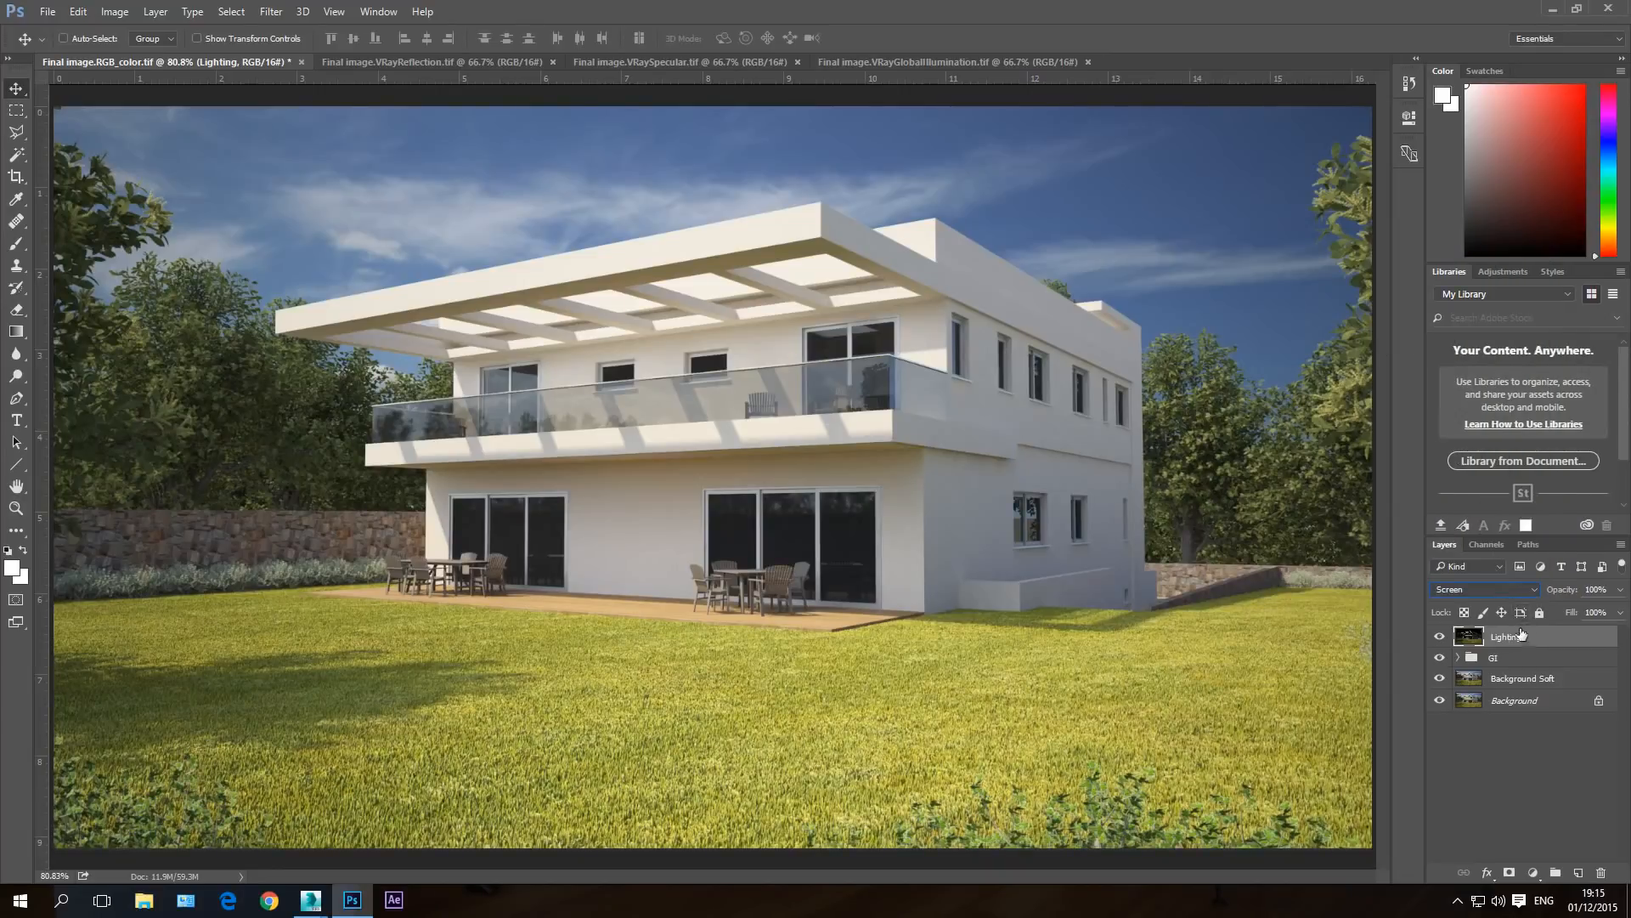
- Compare the image with the Lighting layer hidden and shown, and set that layer's opacity to 50%
left_click(1440, 637)
left_click(1440, 637)
left_click(1441, 637)
left_click(1440, 637)
left_click(1442, 638)
left_click(1442, 638)
type("40")
key("BackSpace")
key("BackSpace")
type("5")
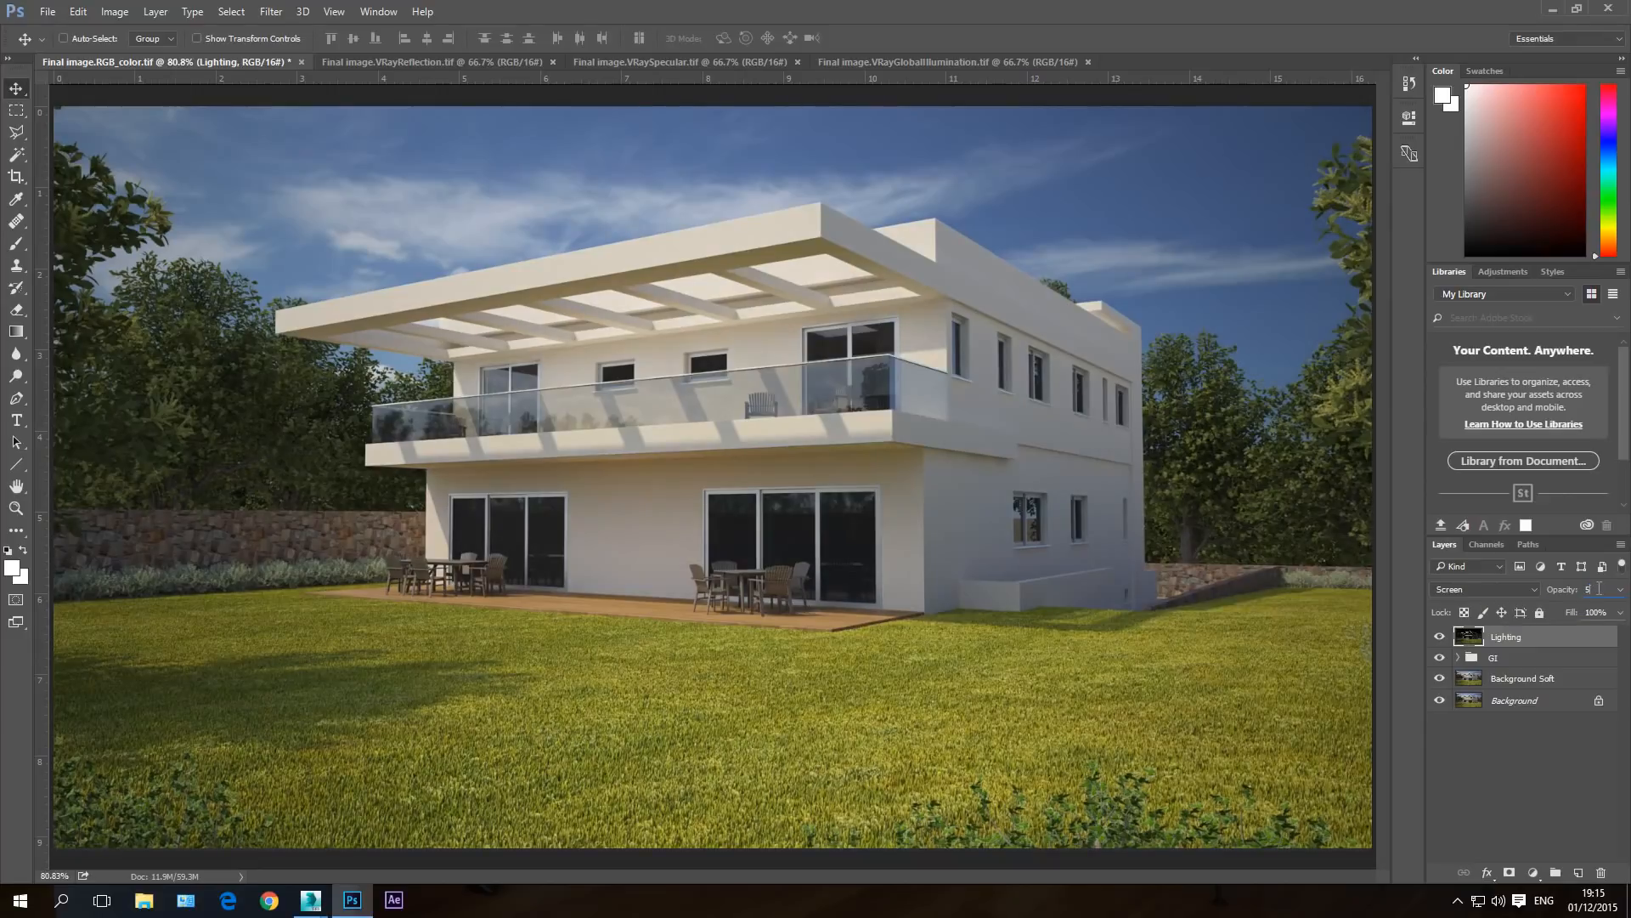
type("0")
key("Return")
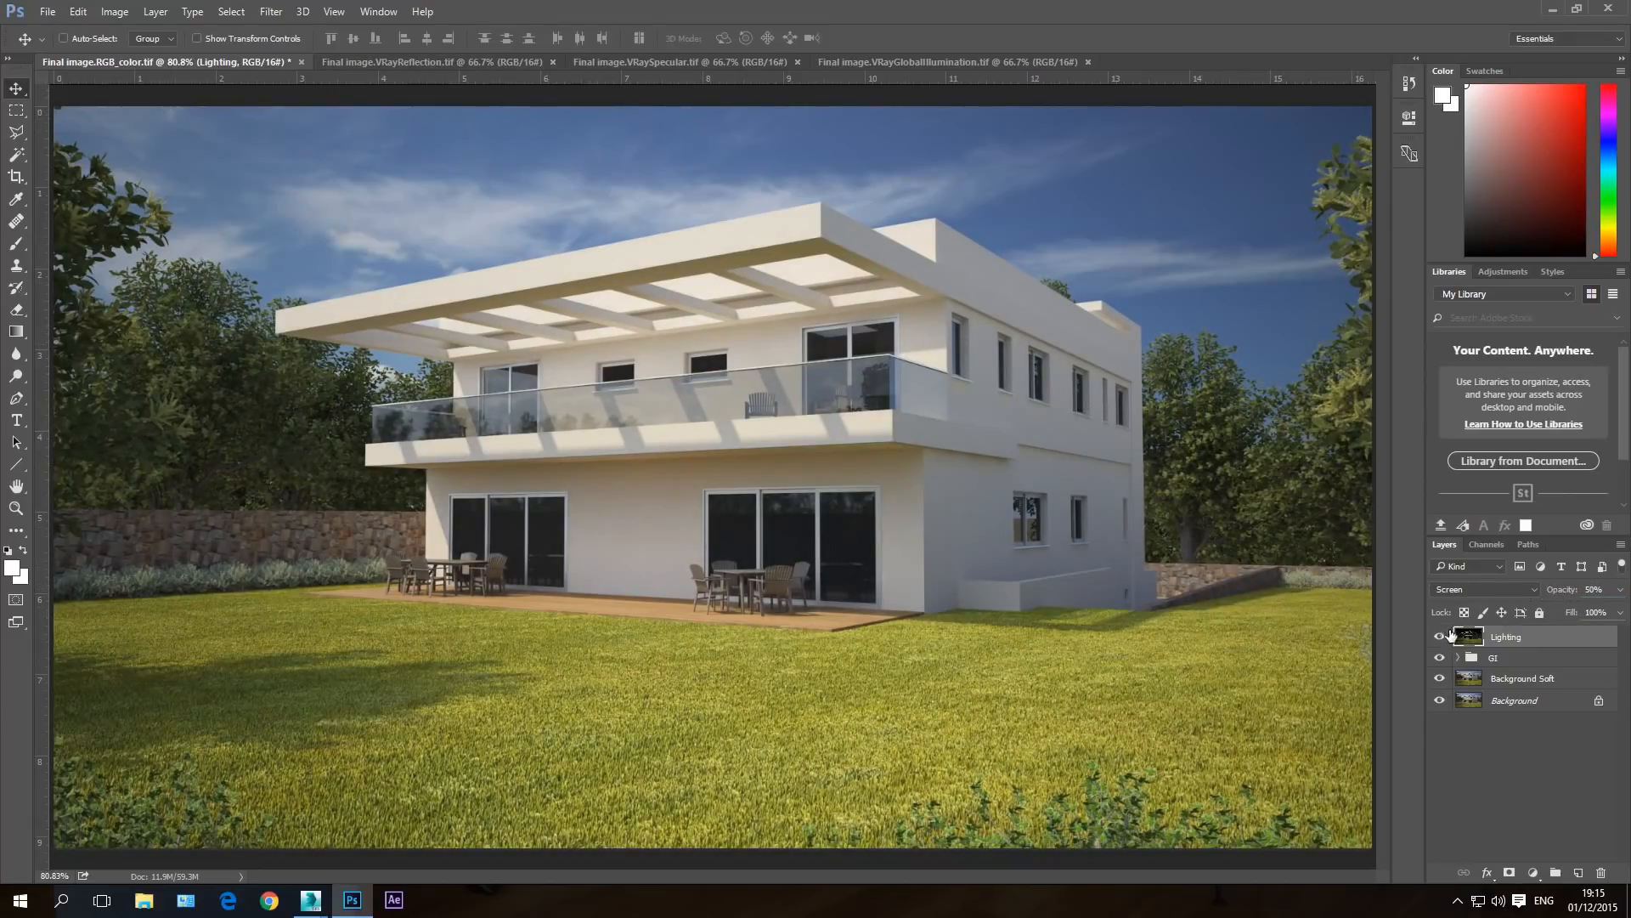
- Compare the original RGB_color image with the latest edited state using the document's history
left_click(1410, 86)
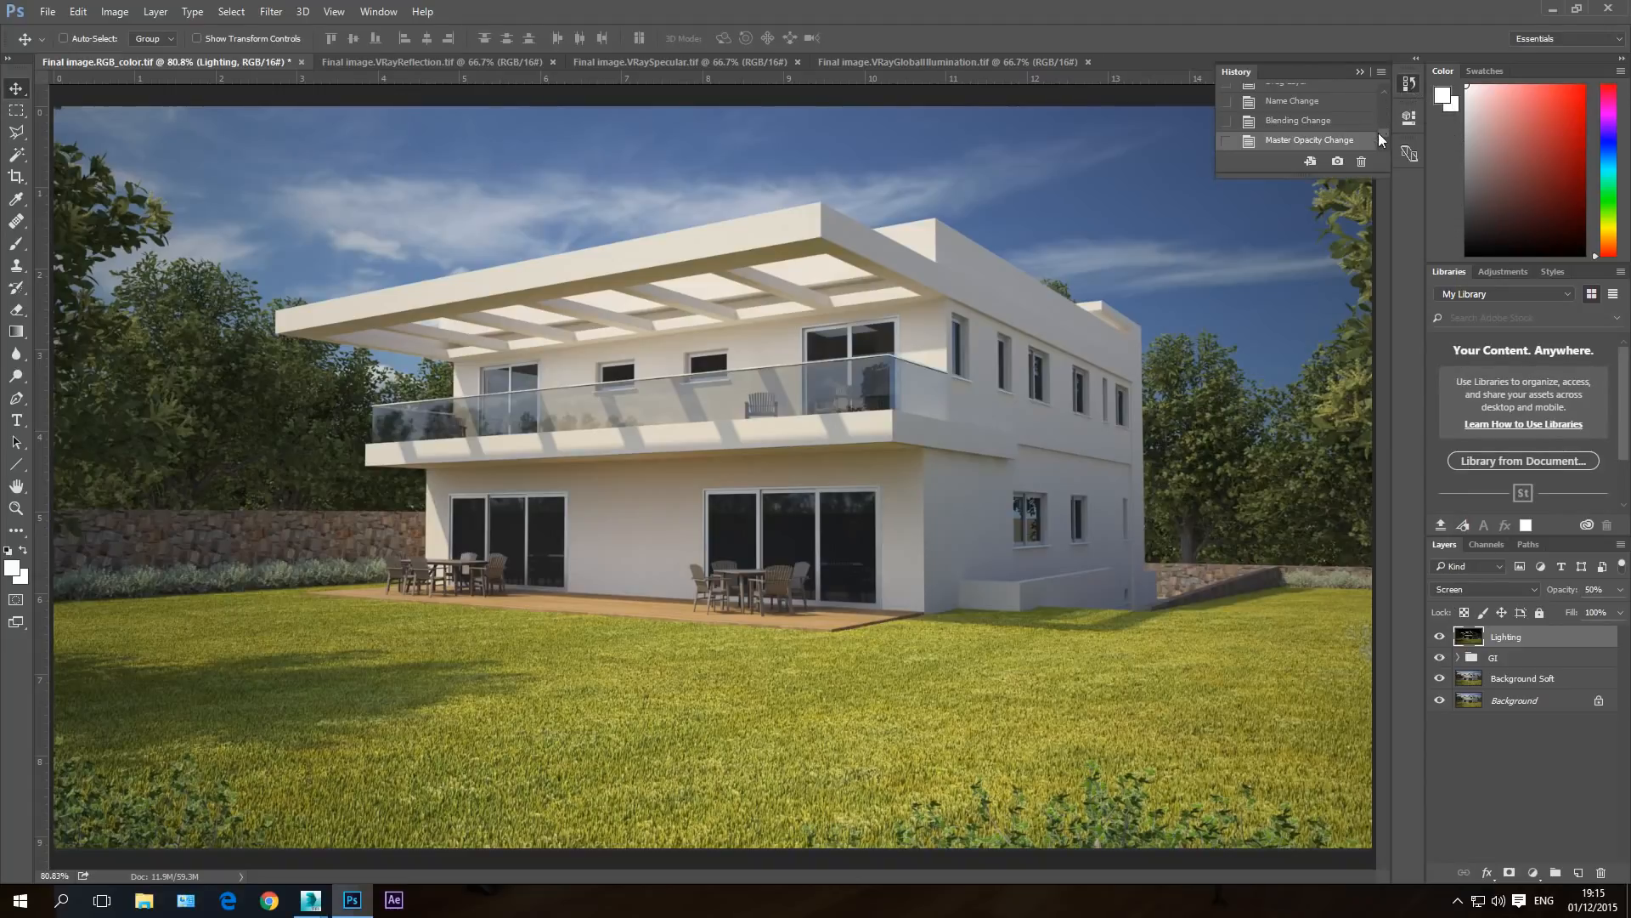
left_click_drag(1383, 131, 1382, 93)
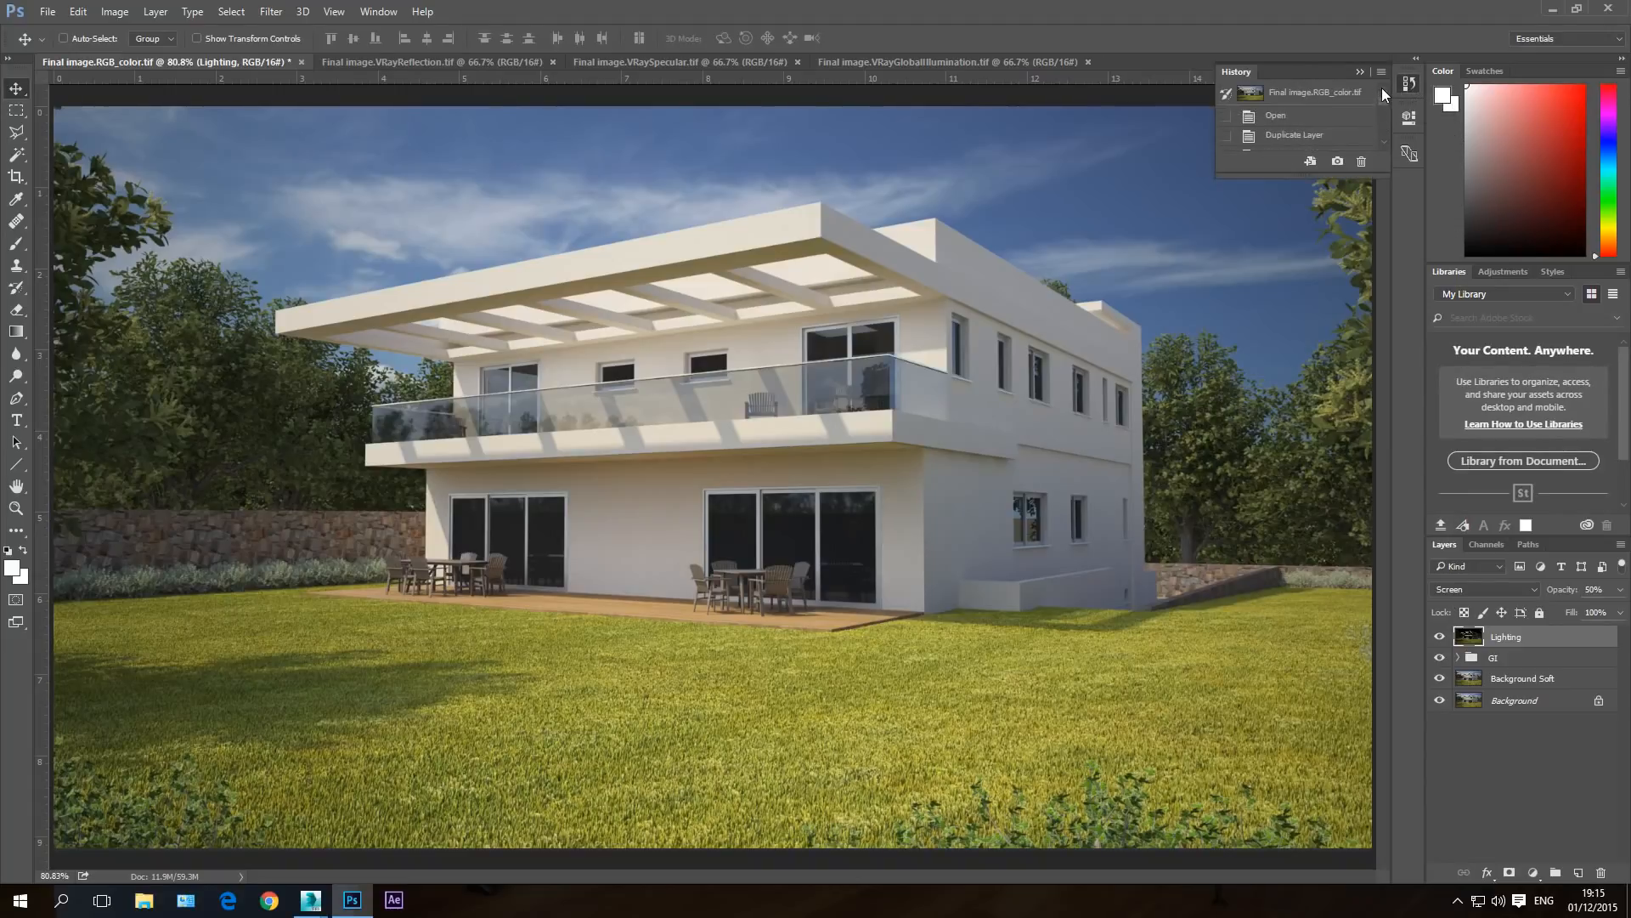
left_click(1306, 96)
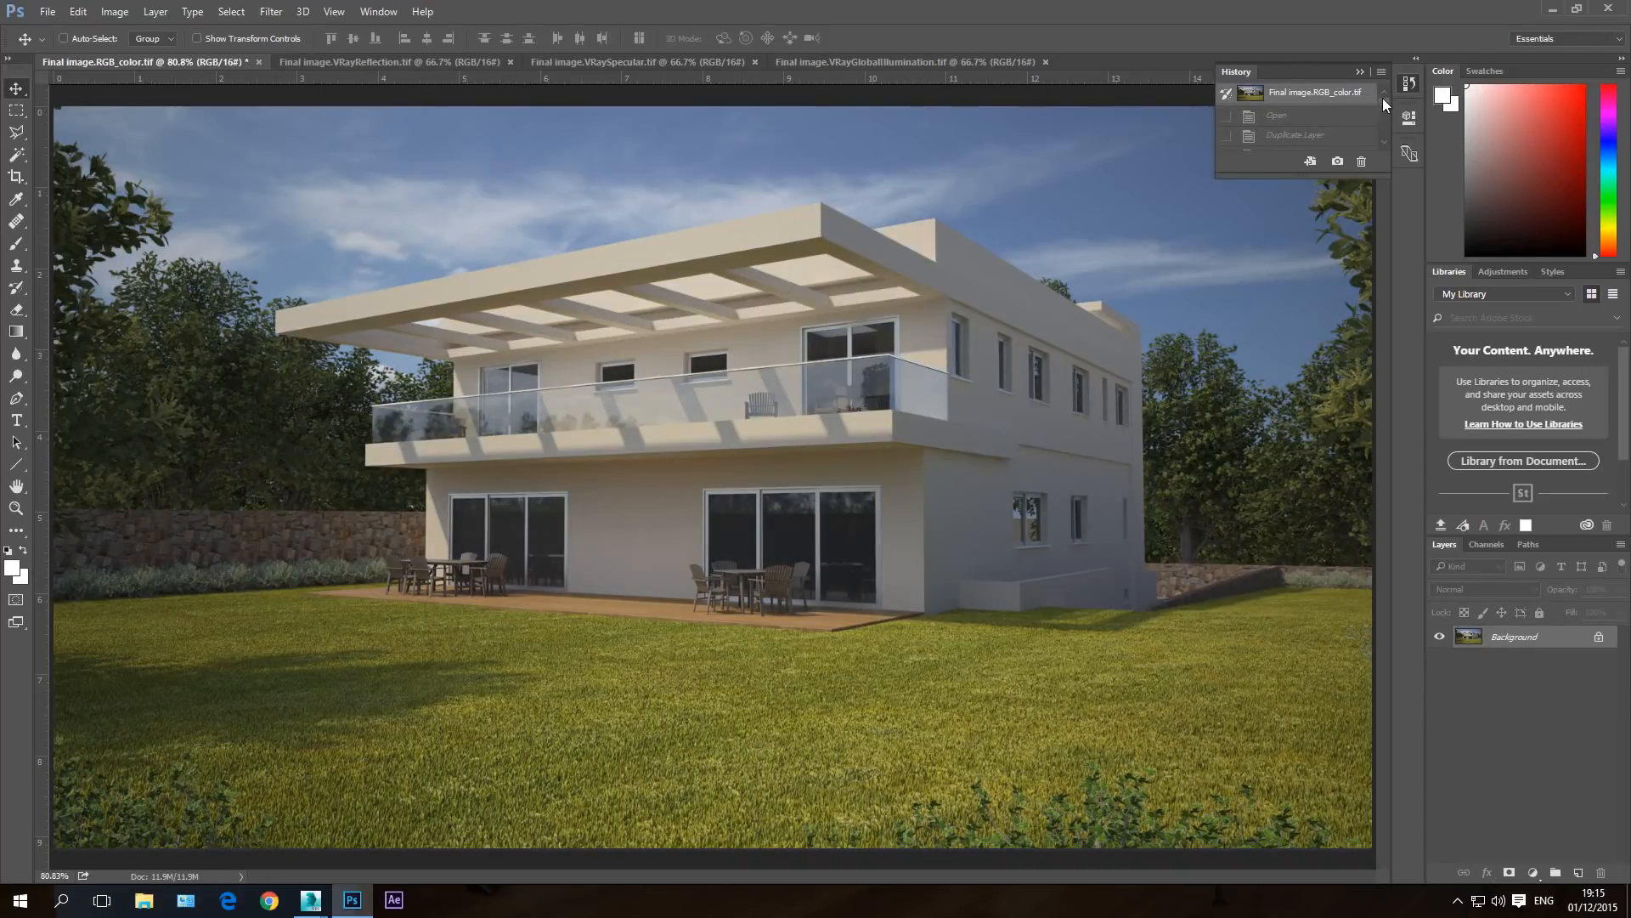
left_click_drag(1381, 98, 1383, 136)
left_click(1327, 143)
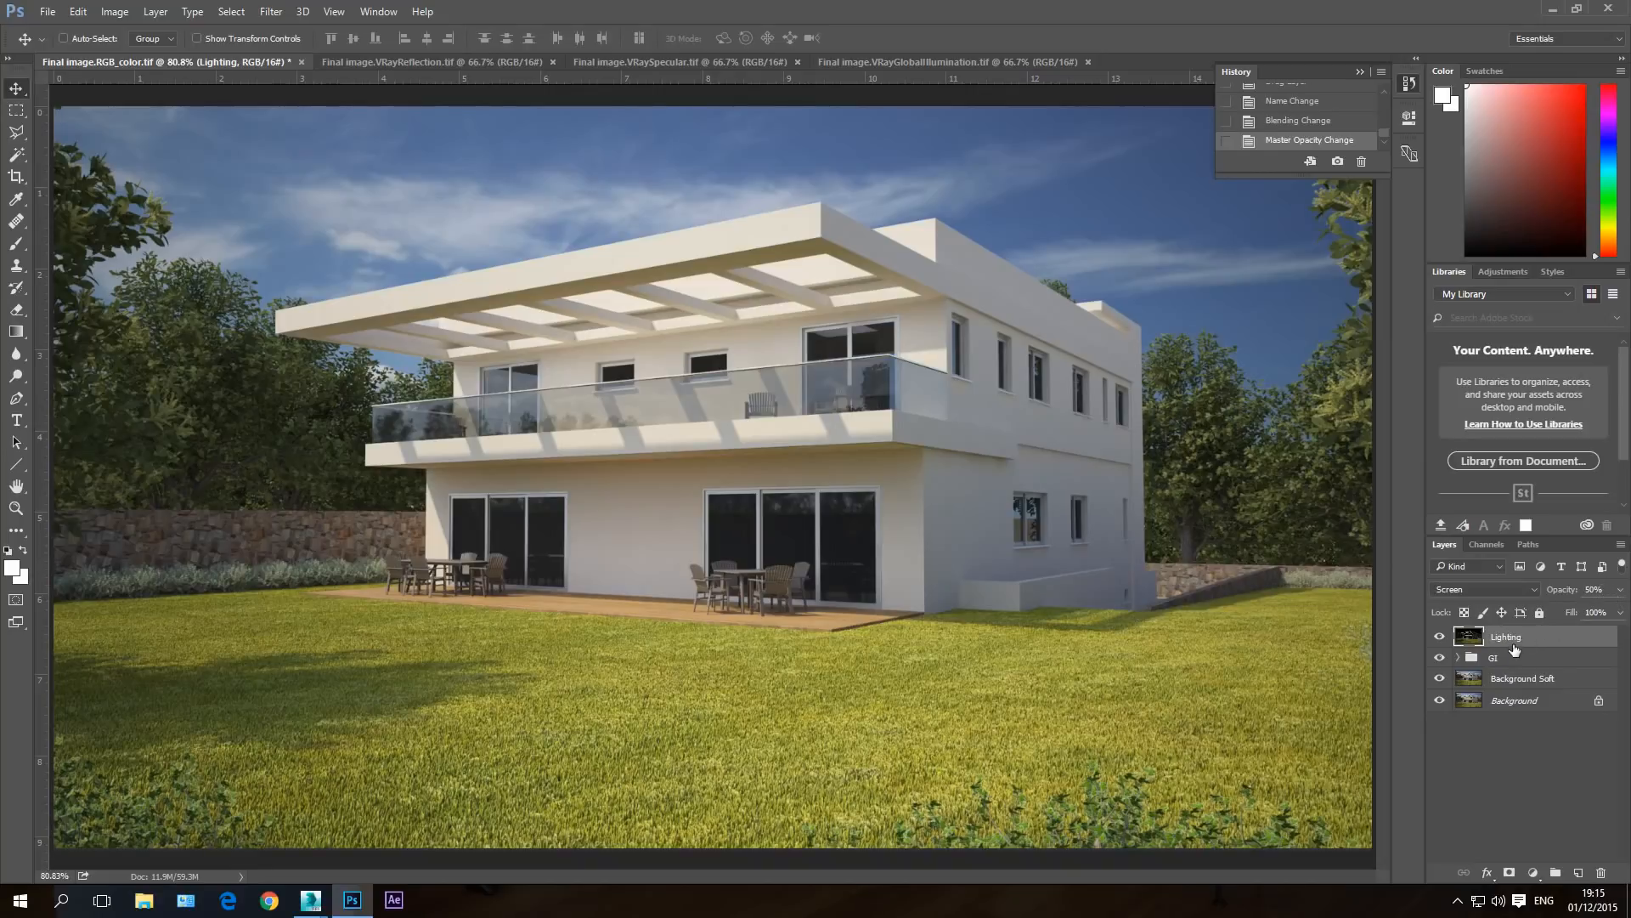
- Undock the VRayReflection document, copy its image into RGB_color as a new aligned layer, and close the VRayReflection document
left_click(411, 63)
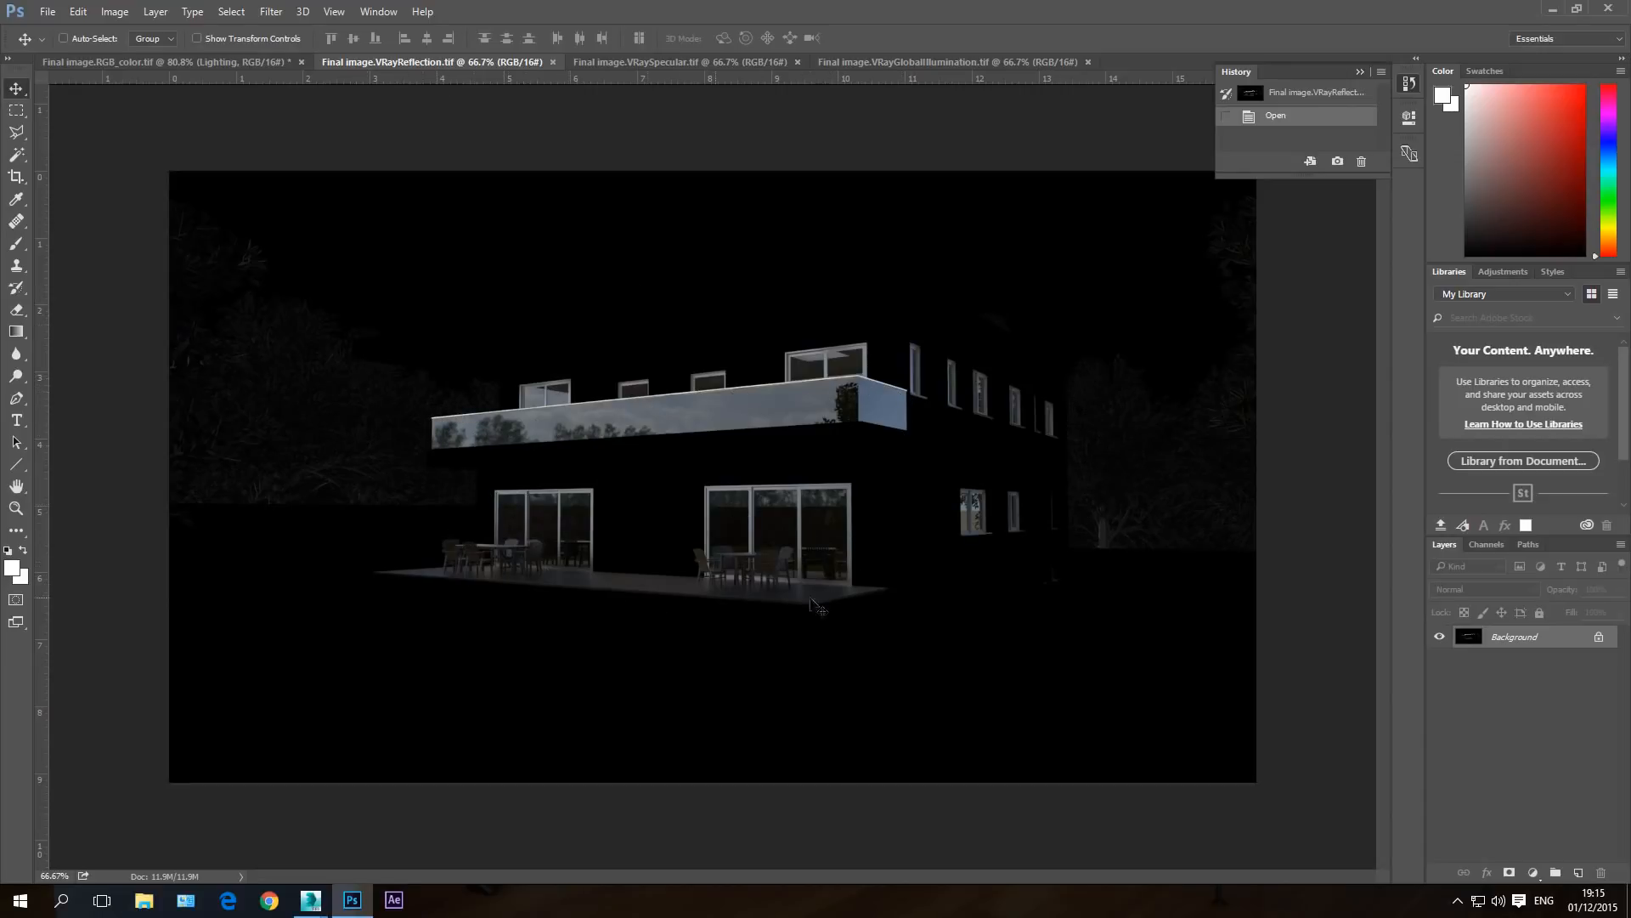
left_click_drag(442, 63, 889, 473)
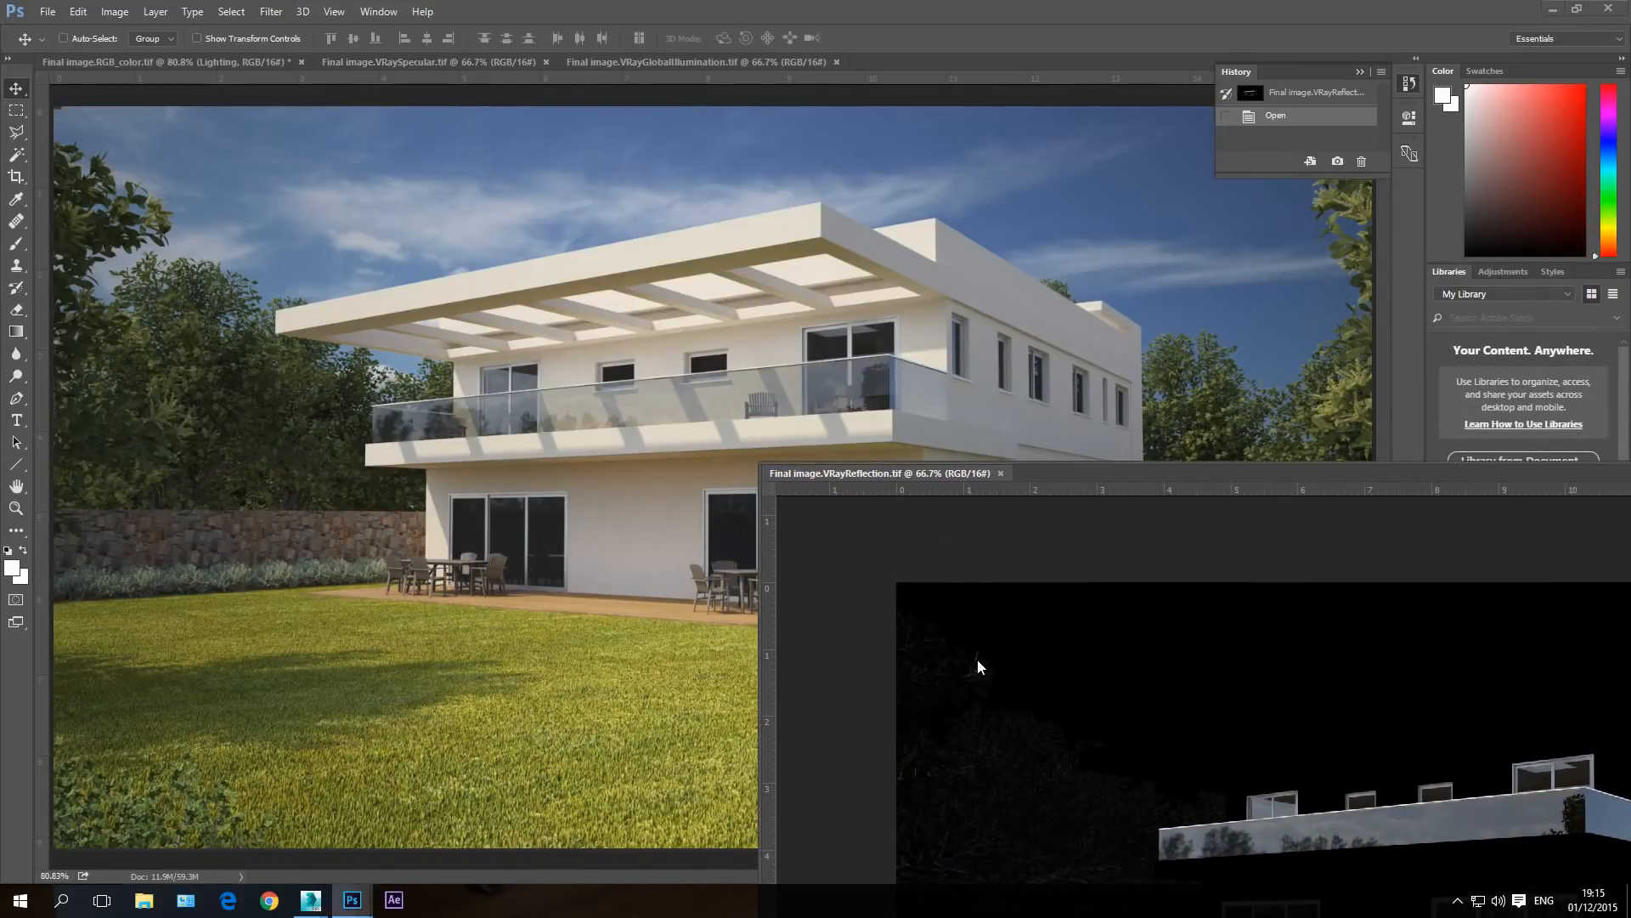
left_click_drag(992, 630, 543, 399)
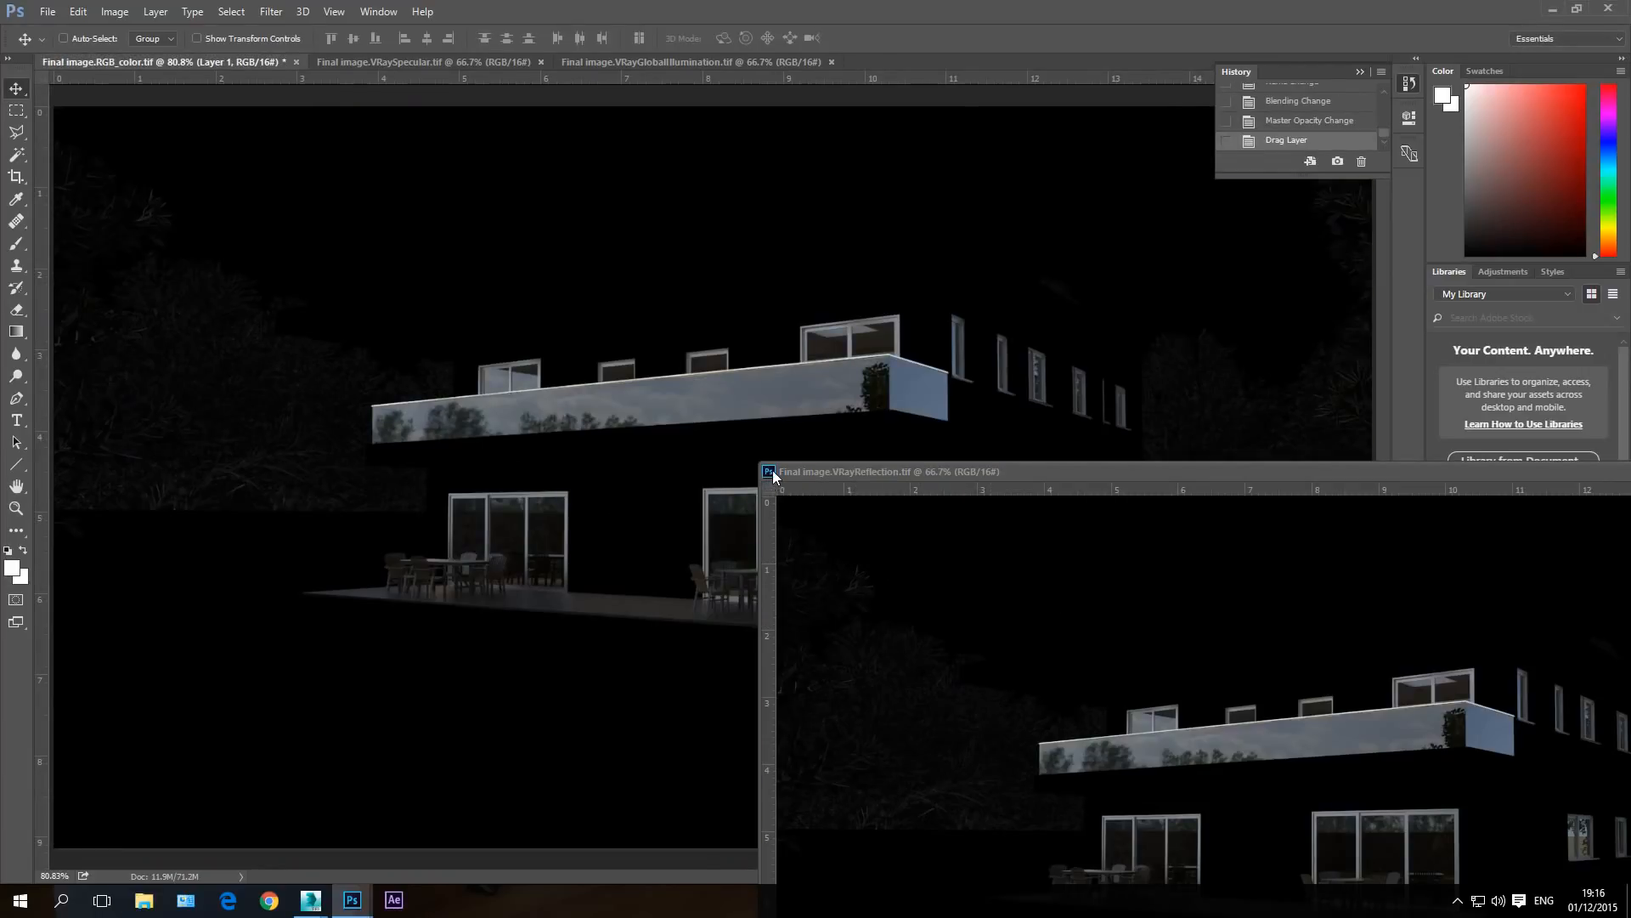
double_click(773, 470)
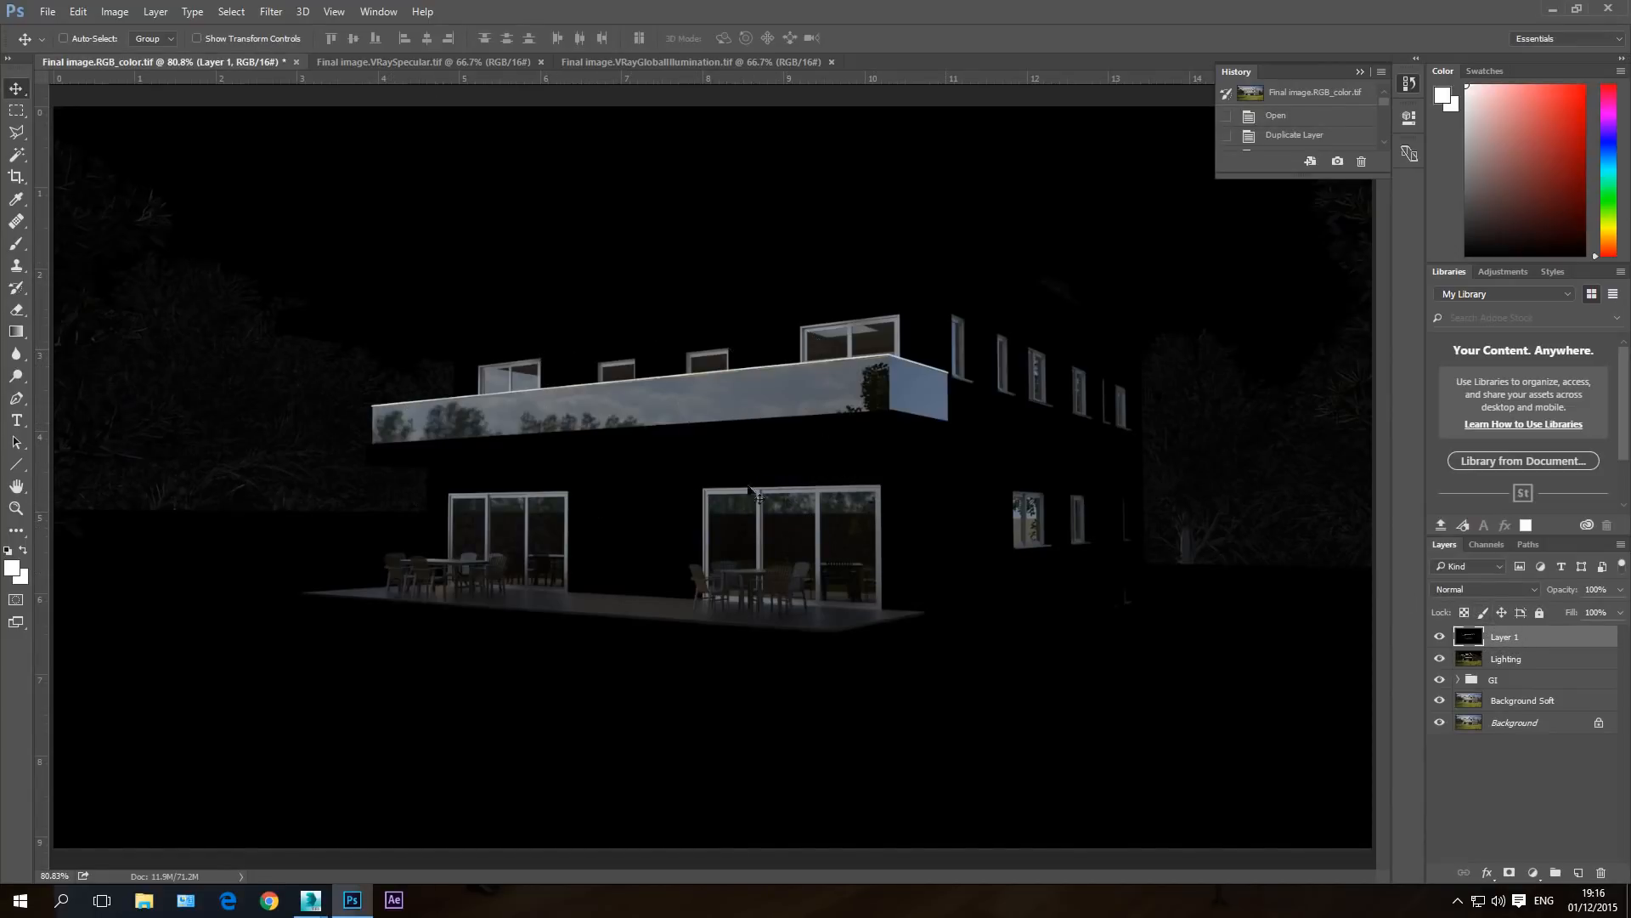
- Rename the copied reflection layer as Reflections and set its blend mode to Screen
double_click(1511, 649)
left_click(1092, 233)
double_click(1507, 637)
type("Reflections")
key("Return")
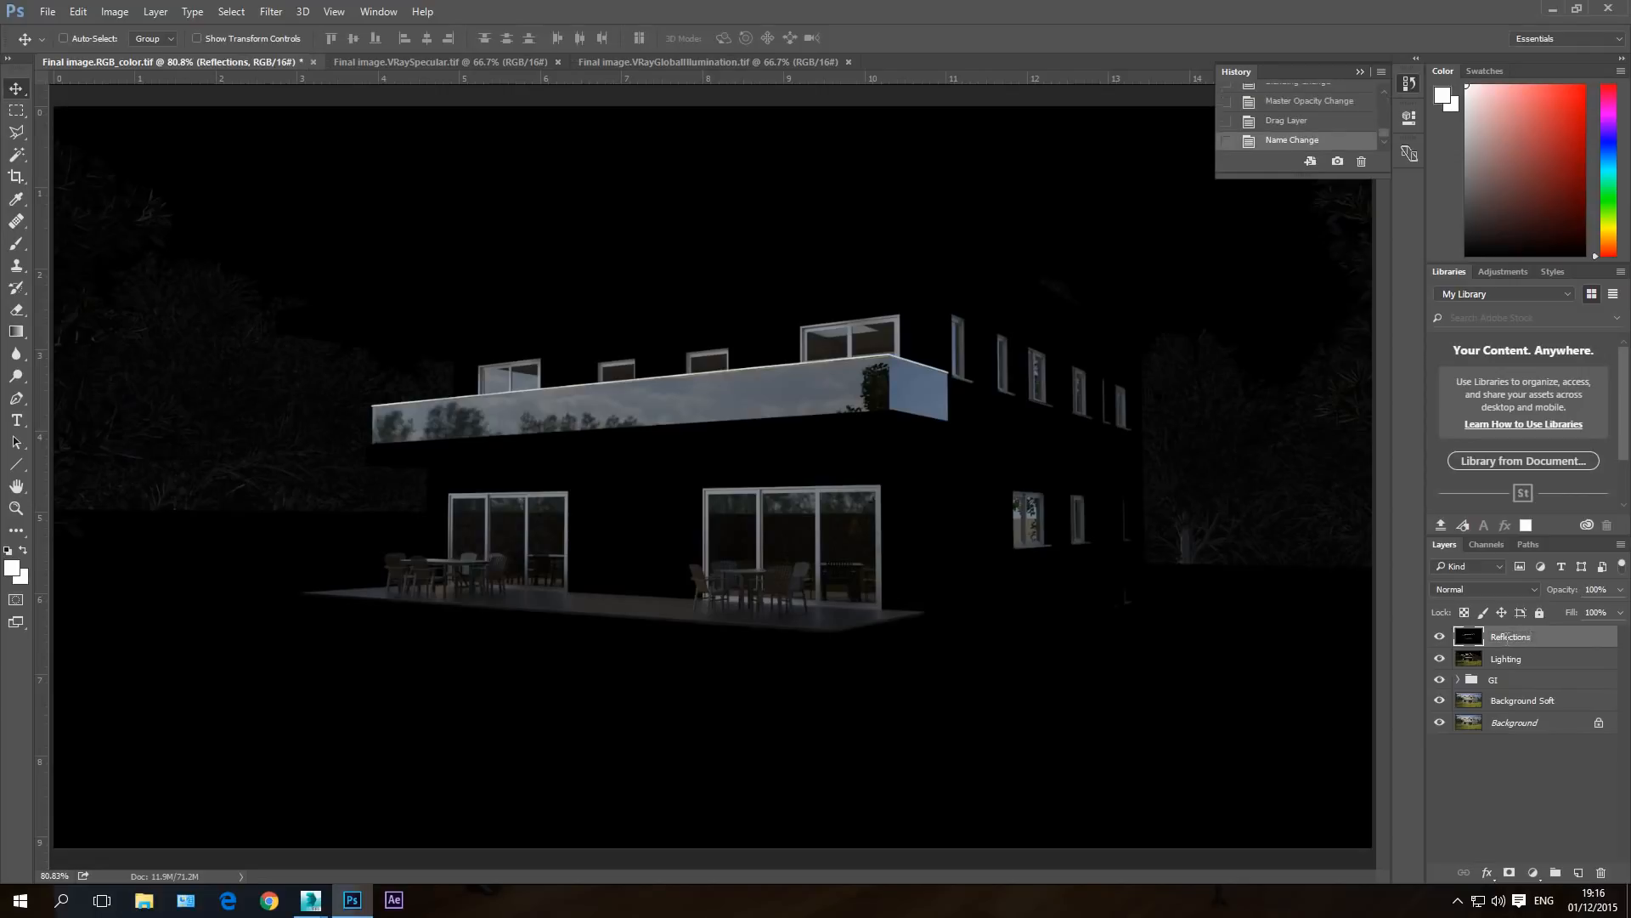
left_click(1467, 590)
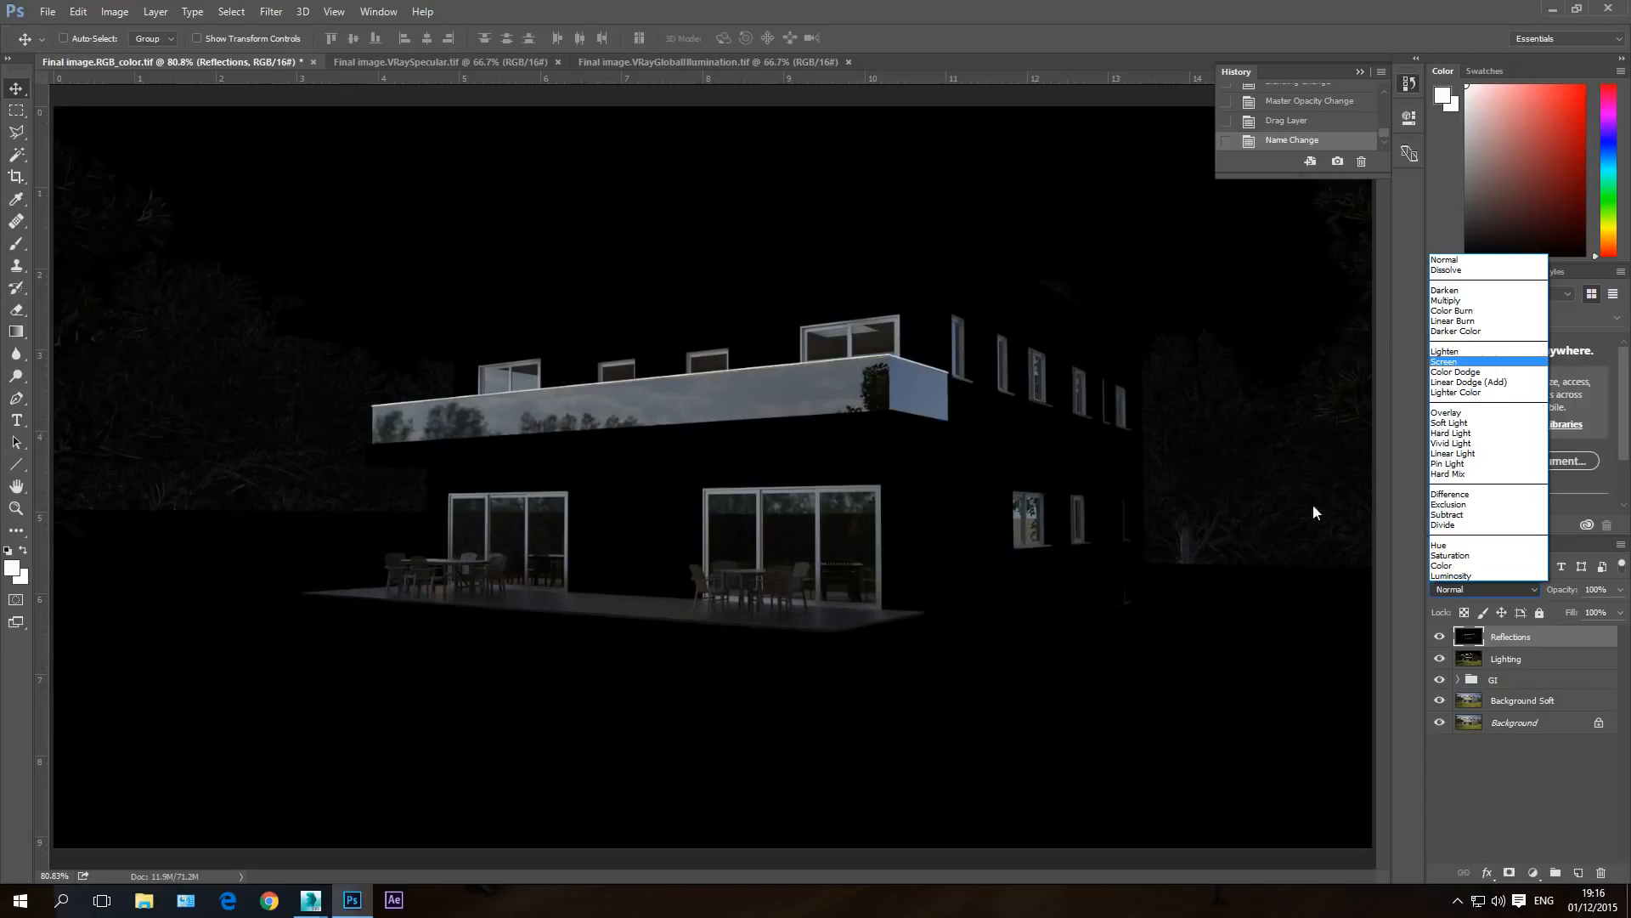
left_click(1452, 362)
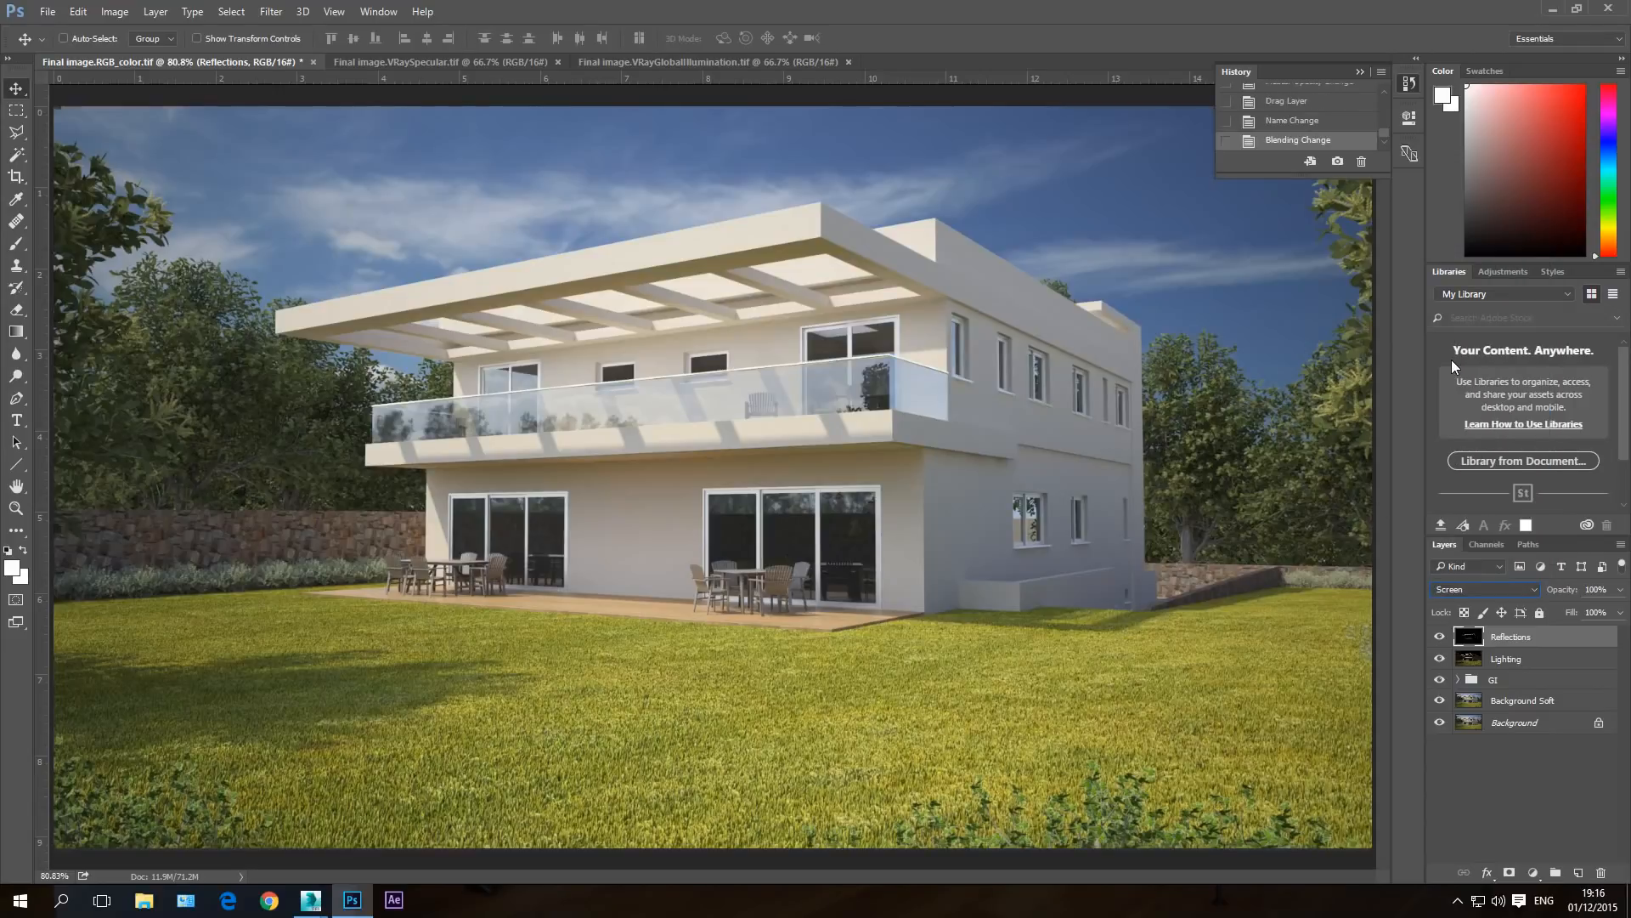
- Set the Reflections layer's opacity to 40%, comparing the image with the layer hidden and shown before and after the change
left_click(1440, 639)
left_click(1440, 639)
left_click(1440, 639)
left_click(1440, 639)
left_click(1440, 638)
left_click(1440, 639)
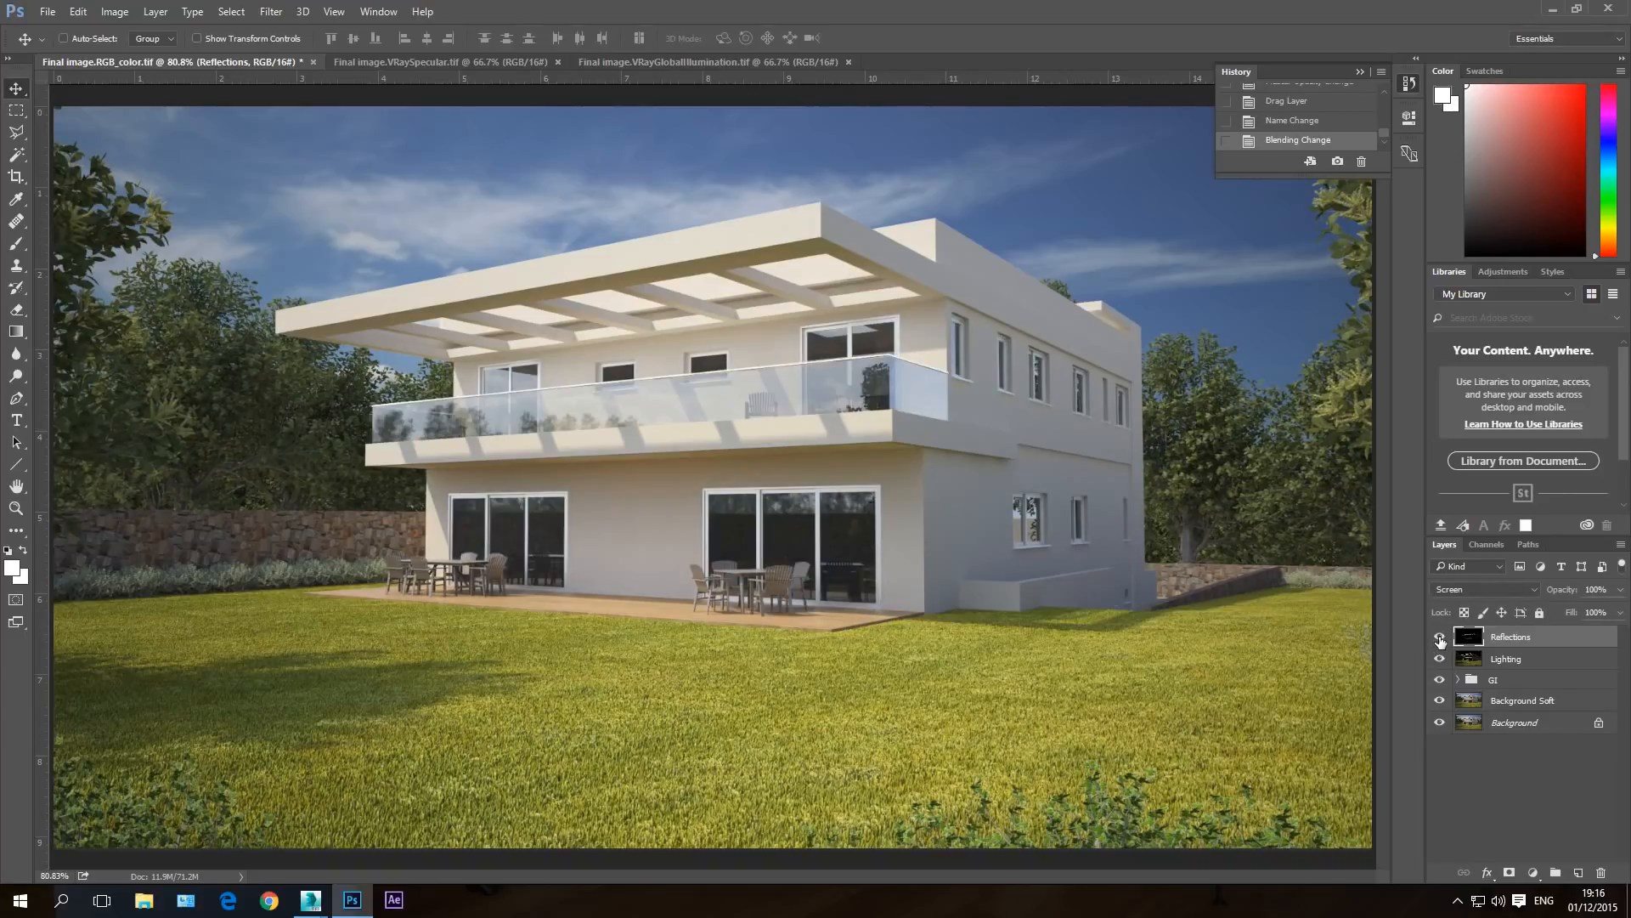
left_click(1599, 589)
type("40")
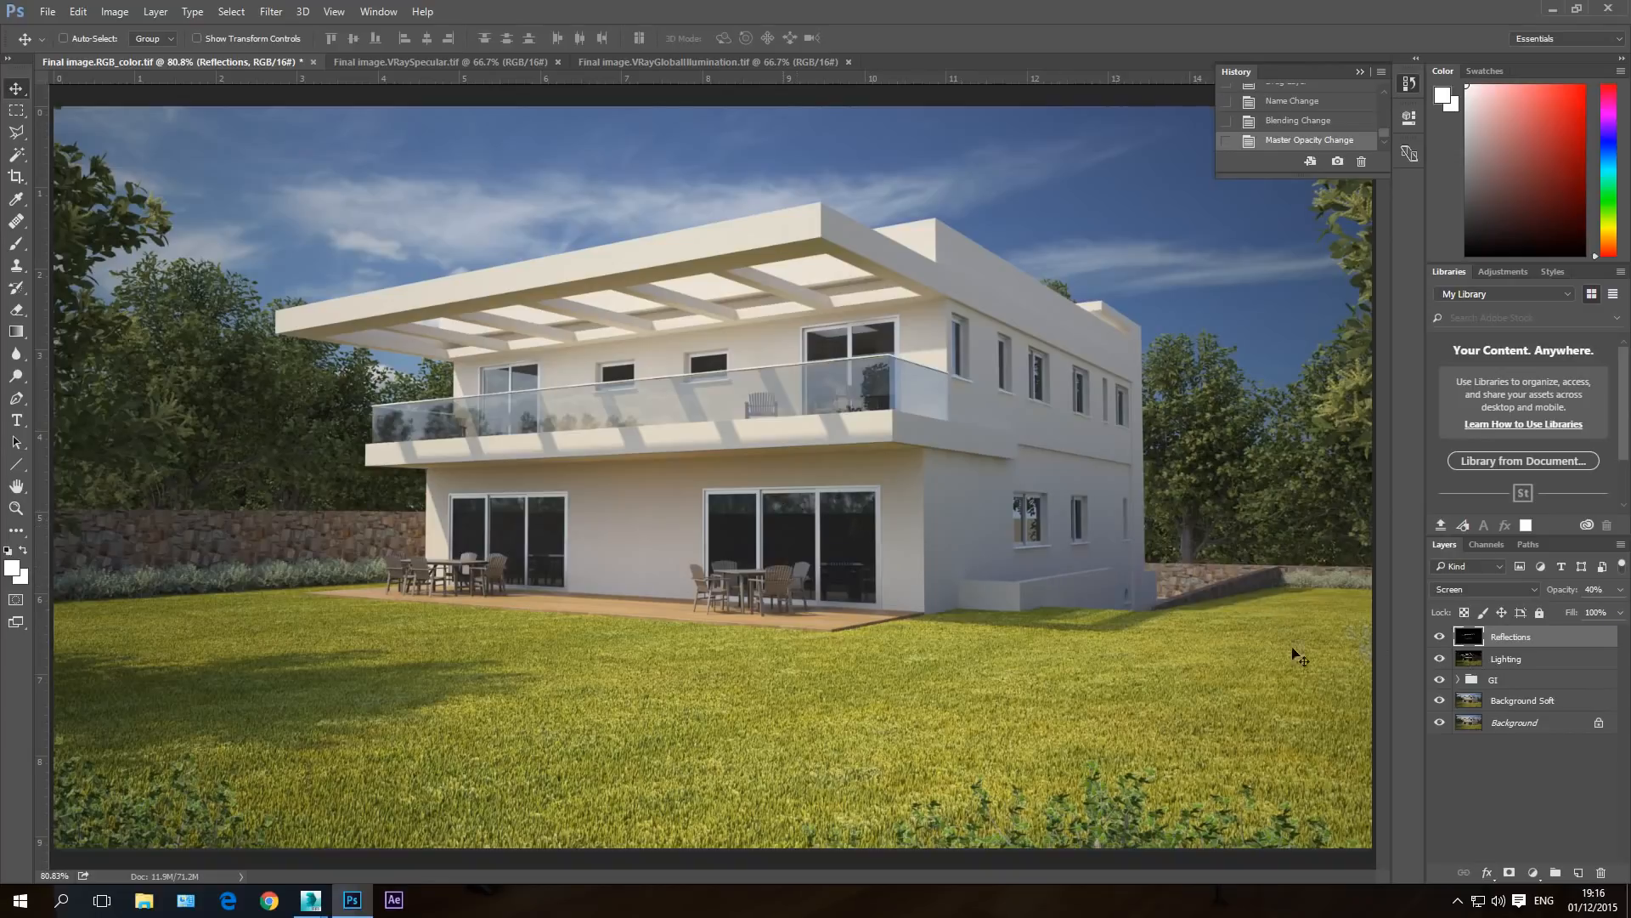
left_click(1439, 639)
left_click(1440, 639)
left_click(1439, 639)
left_click(1439, 639)
- Undock the VRaySpecular document, copy its image into RGB_color as a new aligned layer, and close the VRaySpecular document
left_click(442, 63)
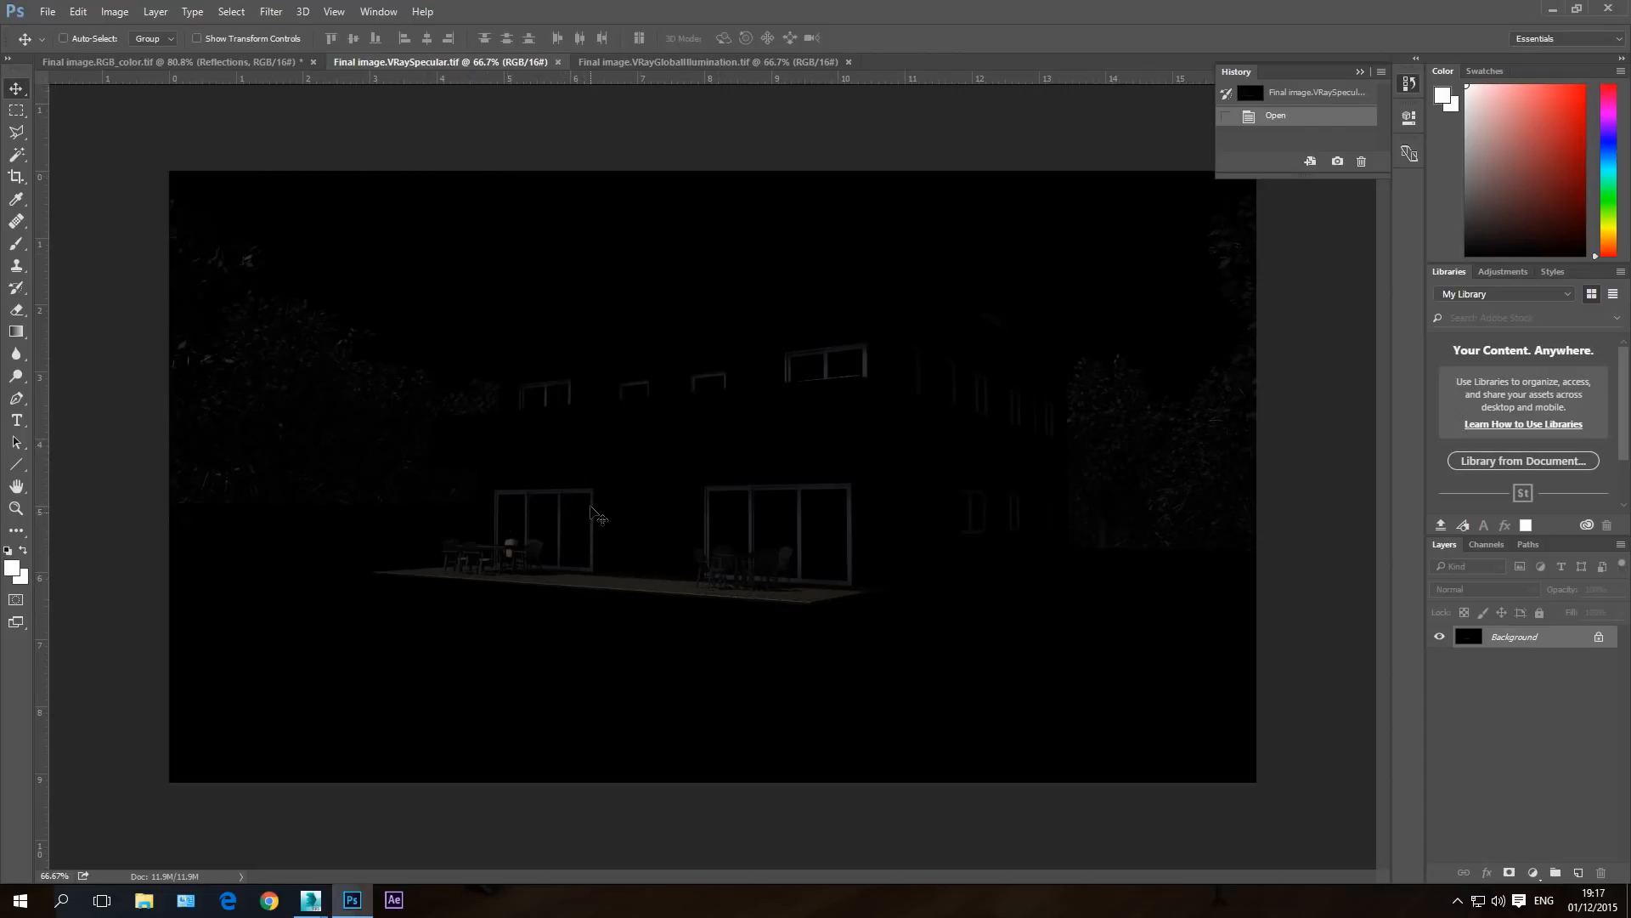
left_click_drag(437, 63, 966, 496)
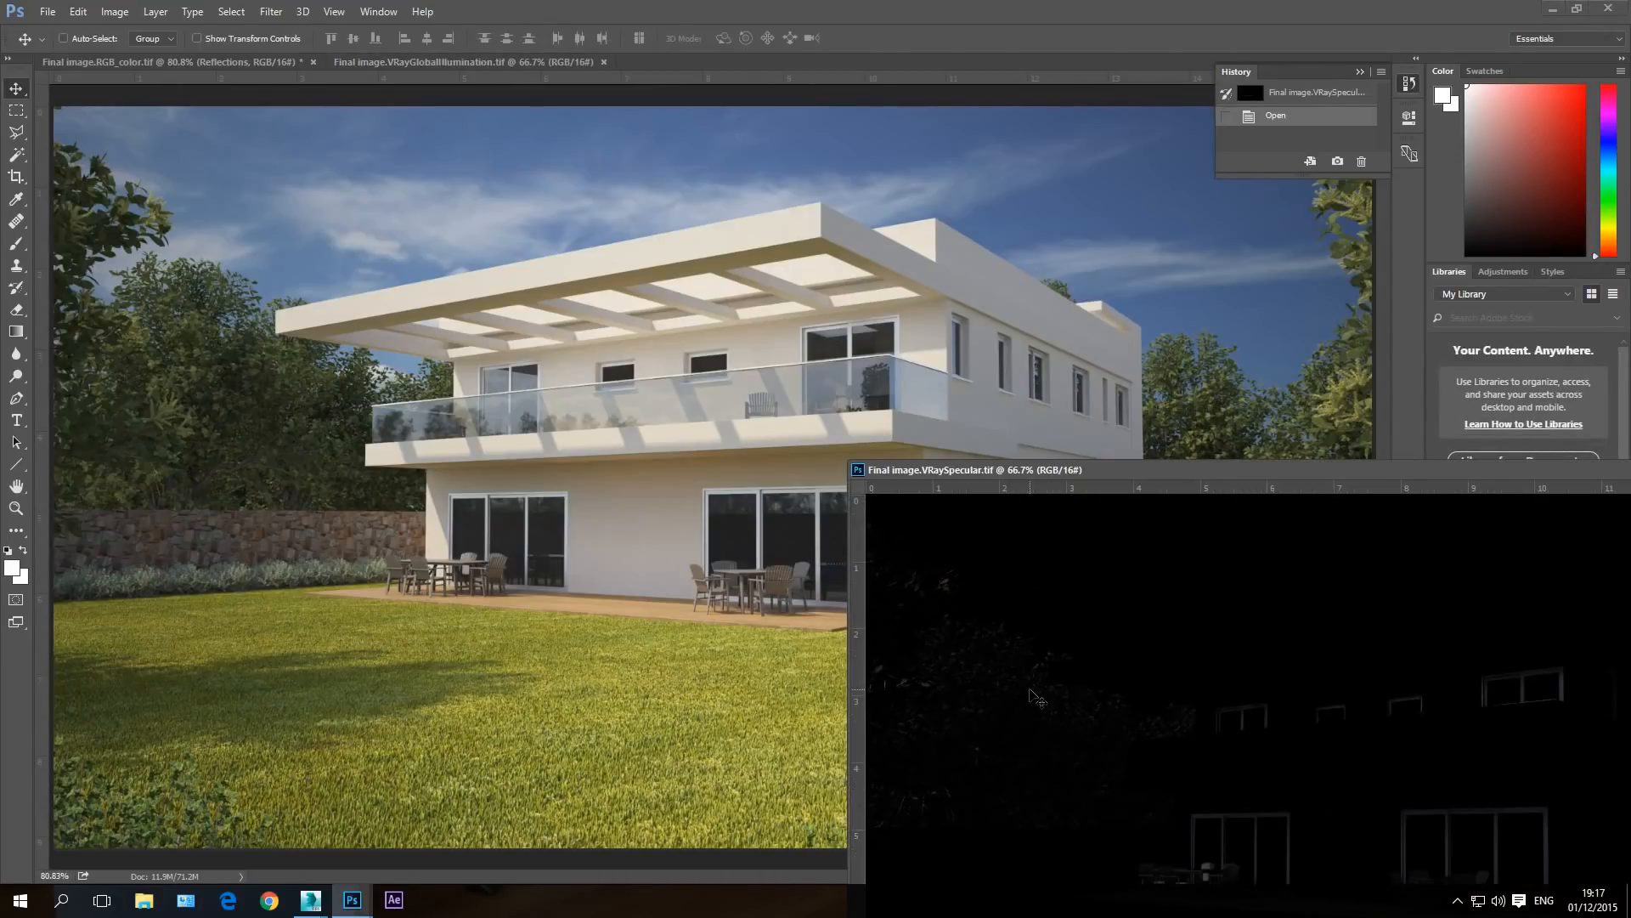
left_click_drag(1058, 710, 427, 503)
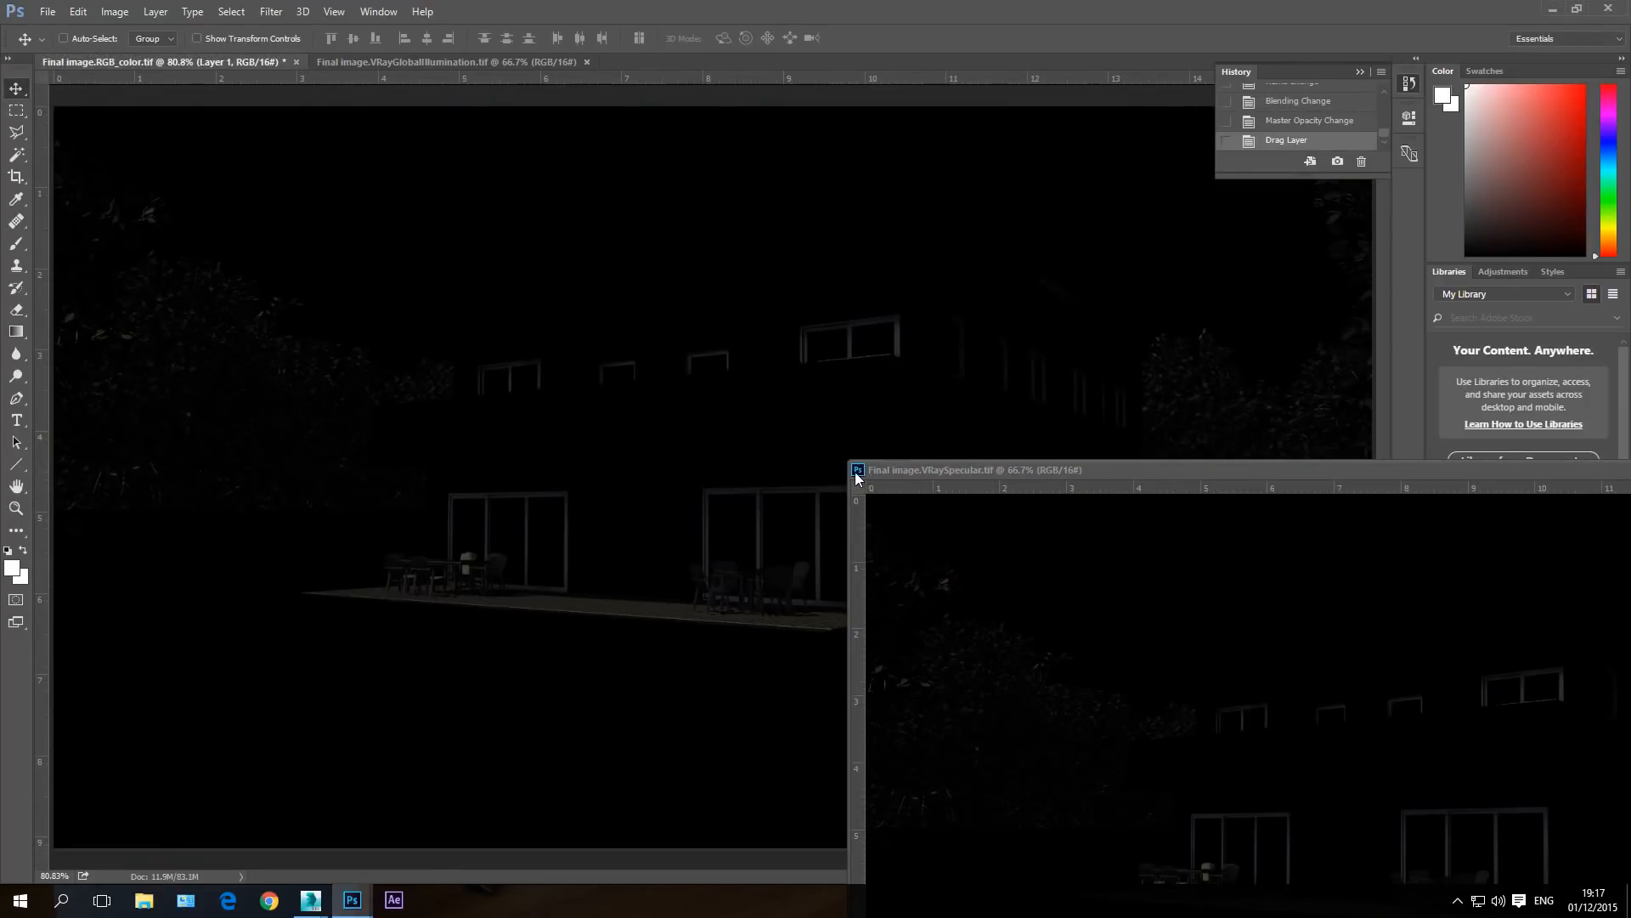
left_click(854, 471)
left_click(909, 593)
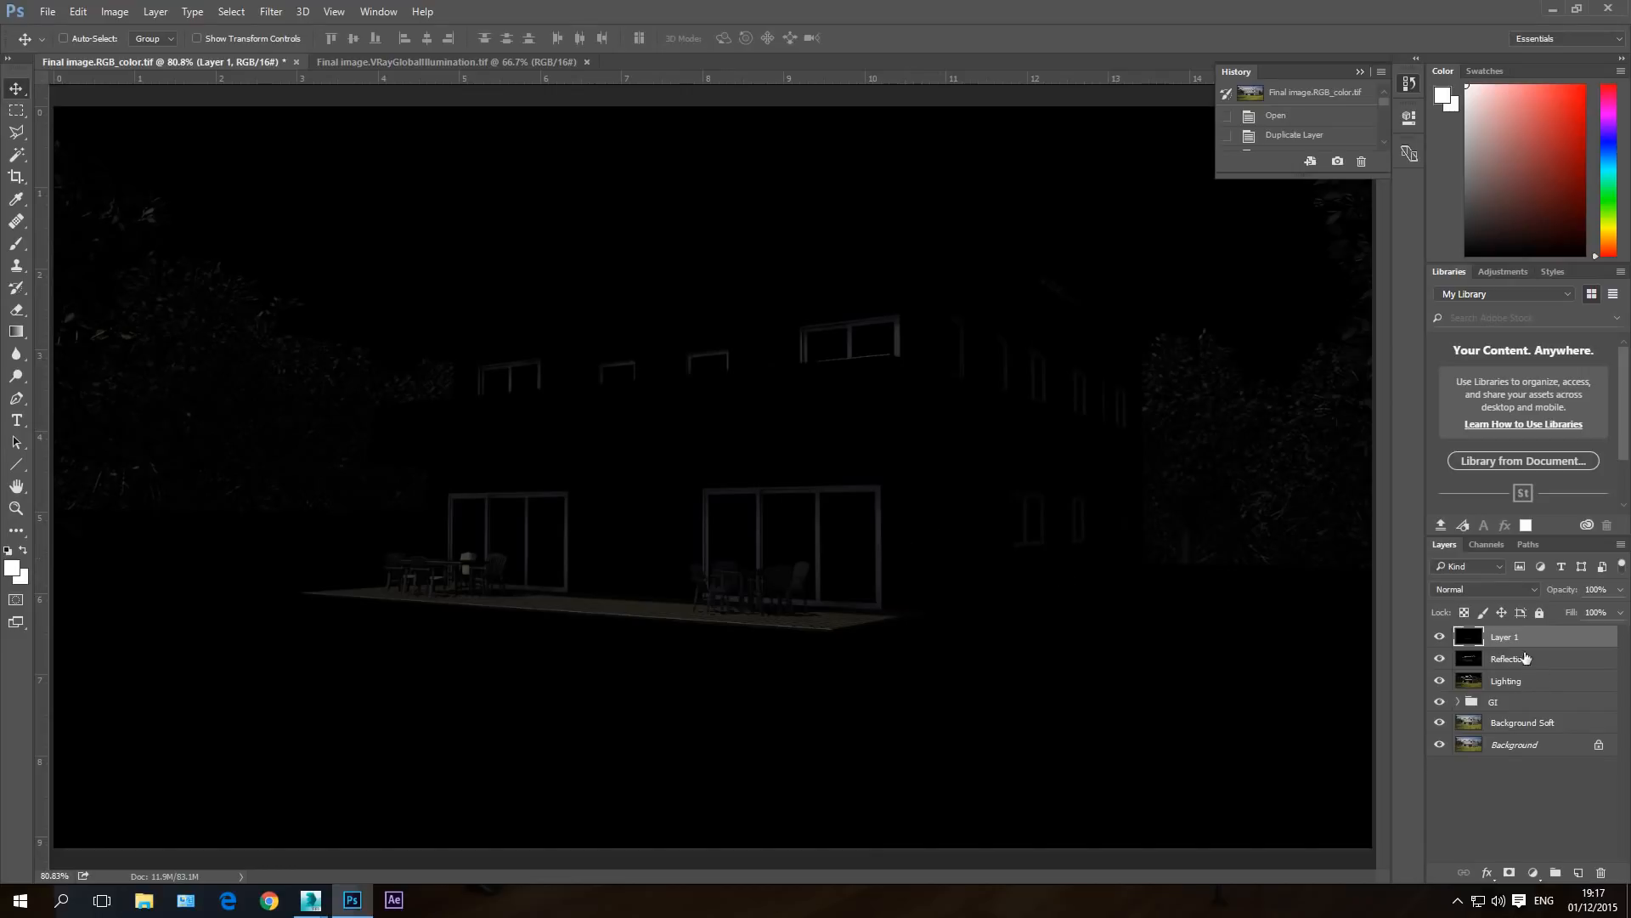
- Rename the copied specular layer as Spec and set its blend mode to Screen
double_click(1503, 636)
type("Spec")
key("Return")
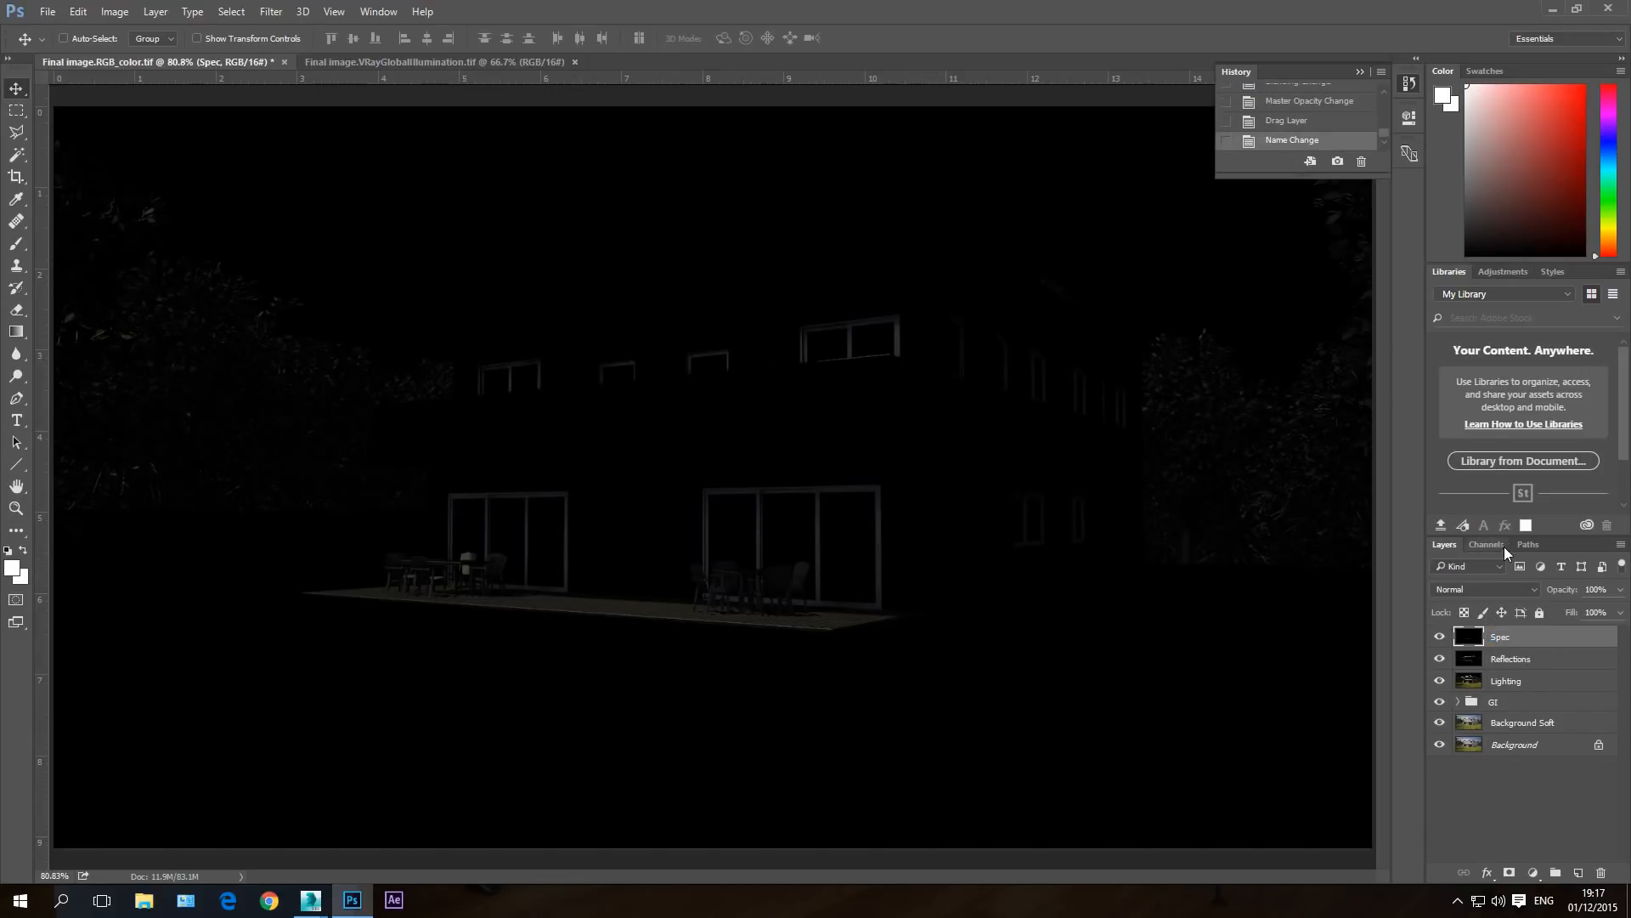
left_click(1467, 590)
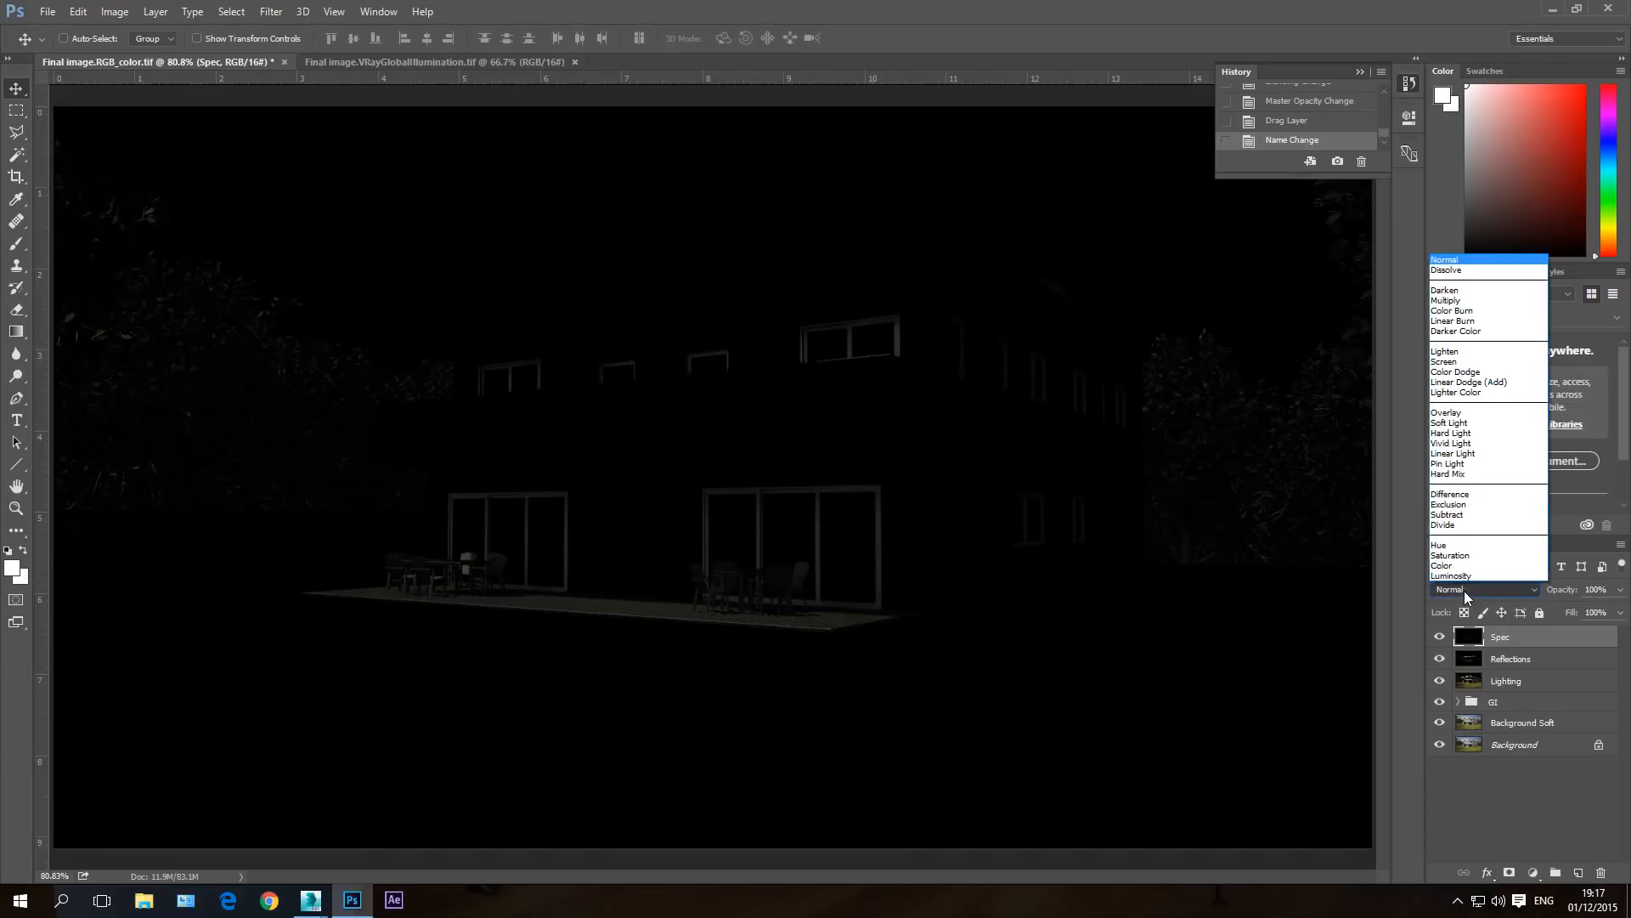
left_click(1448, 362)
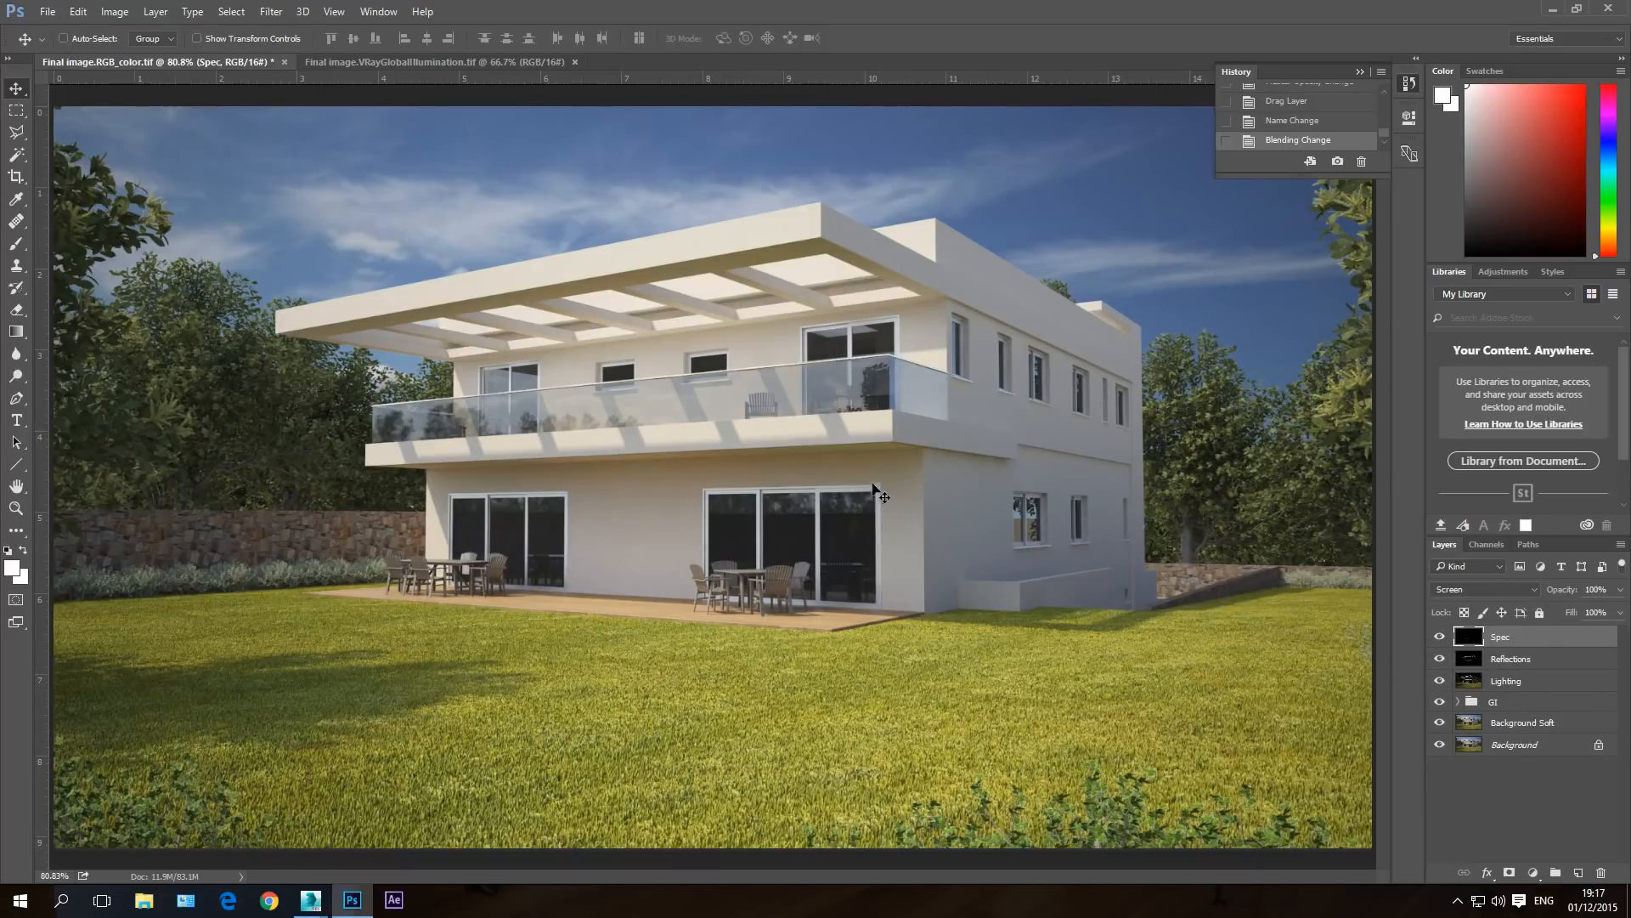
- Compare the image with the Spec layer hidden and shown, and set that layer's opacity to 70%
left_click(1441, 638)
left_click(1440, 638)
left_click(1599, 590)
type("7")
- Close the VRayGlobalIllumination document and check which layers the GI group contains
left_click(410, 62)
left_click(575, 62)
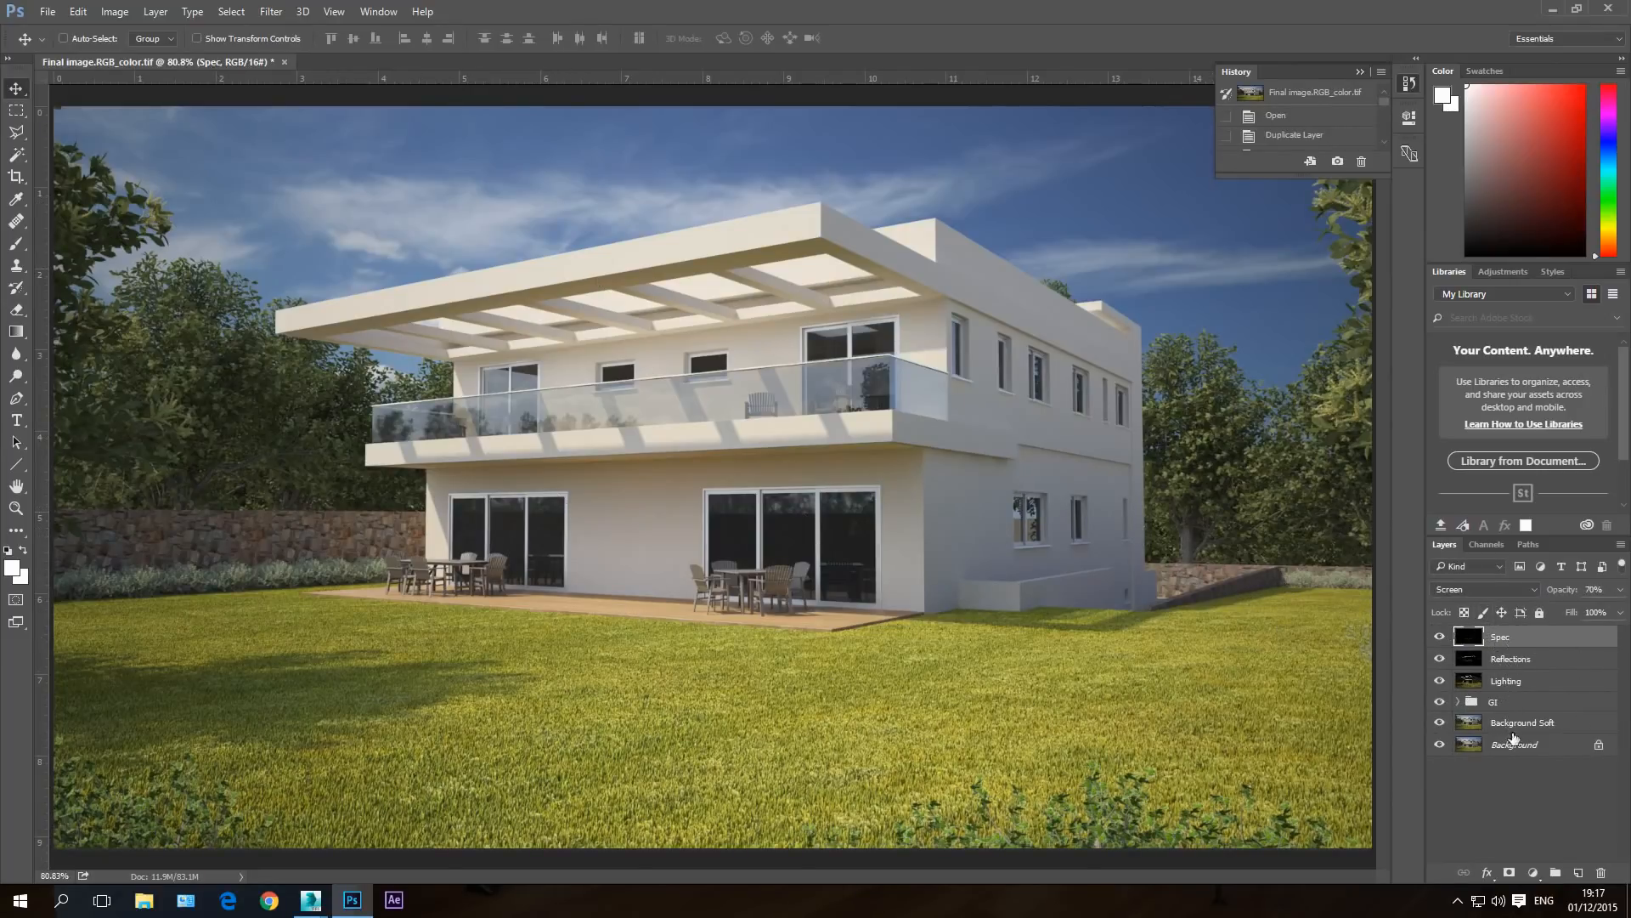
left_click(1459, 702)
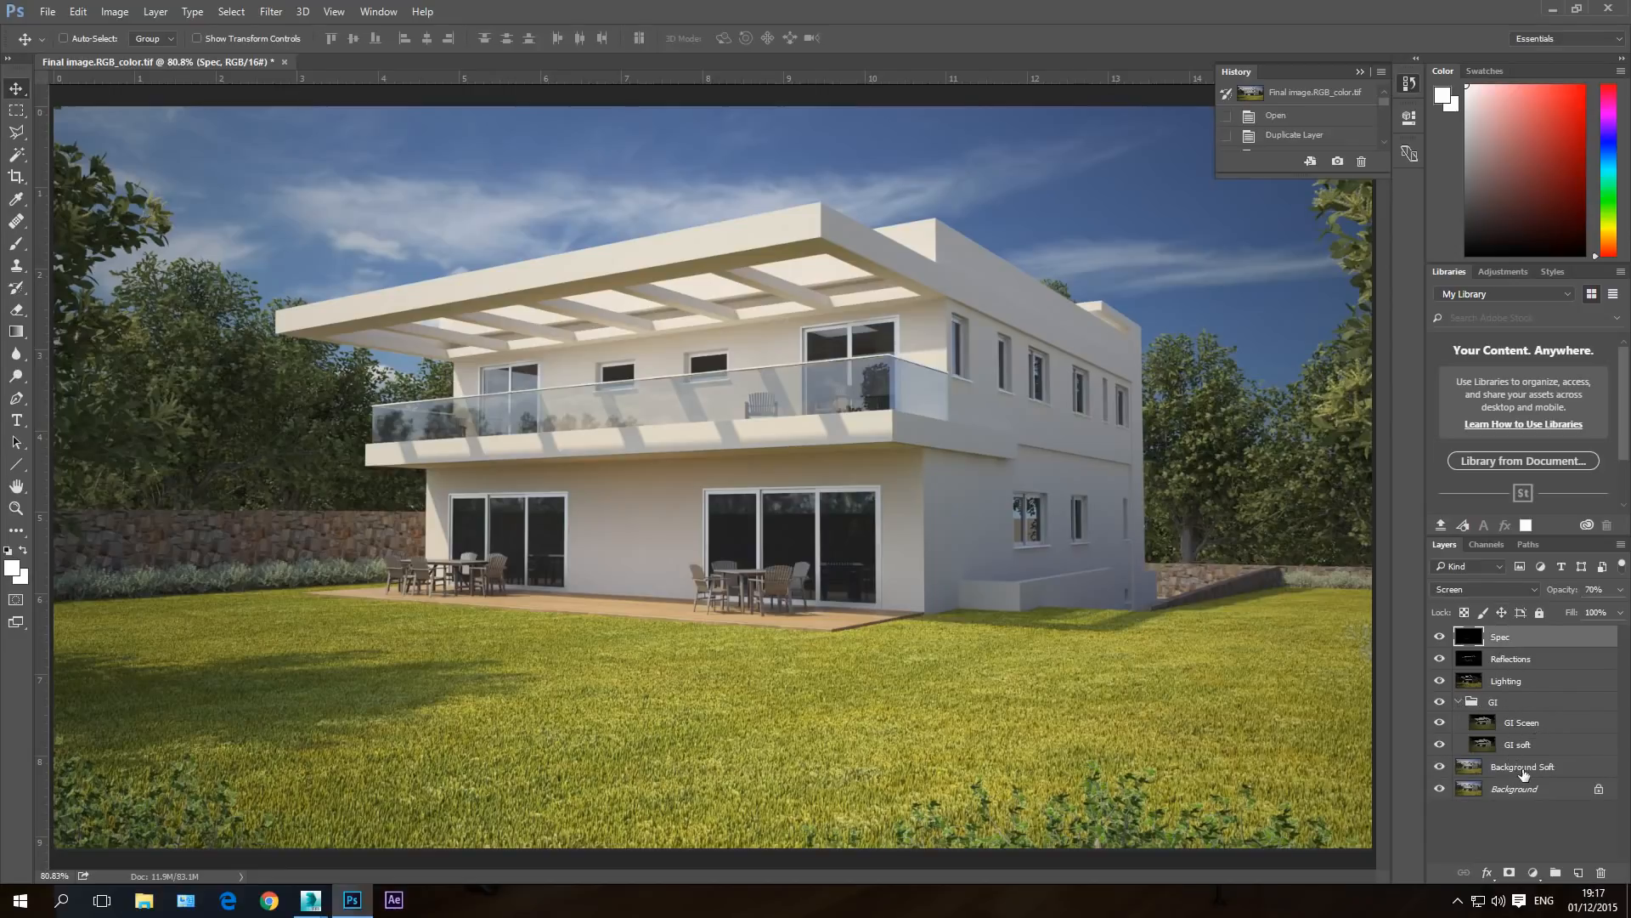
left_click(1459, 702)
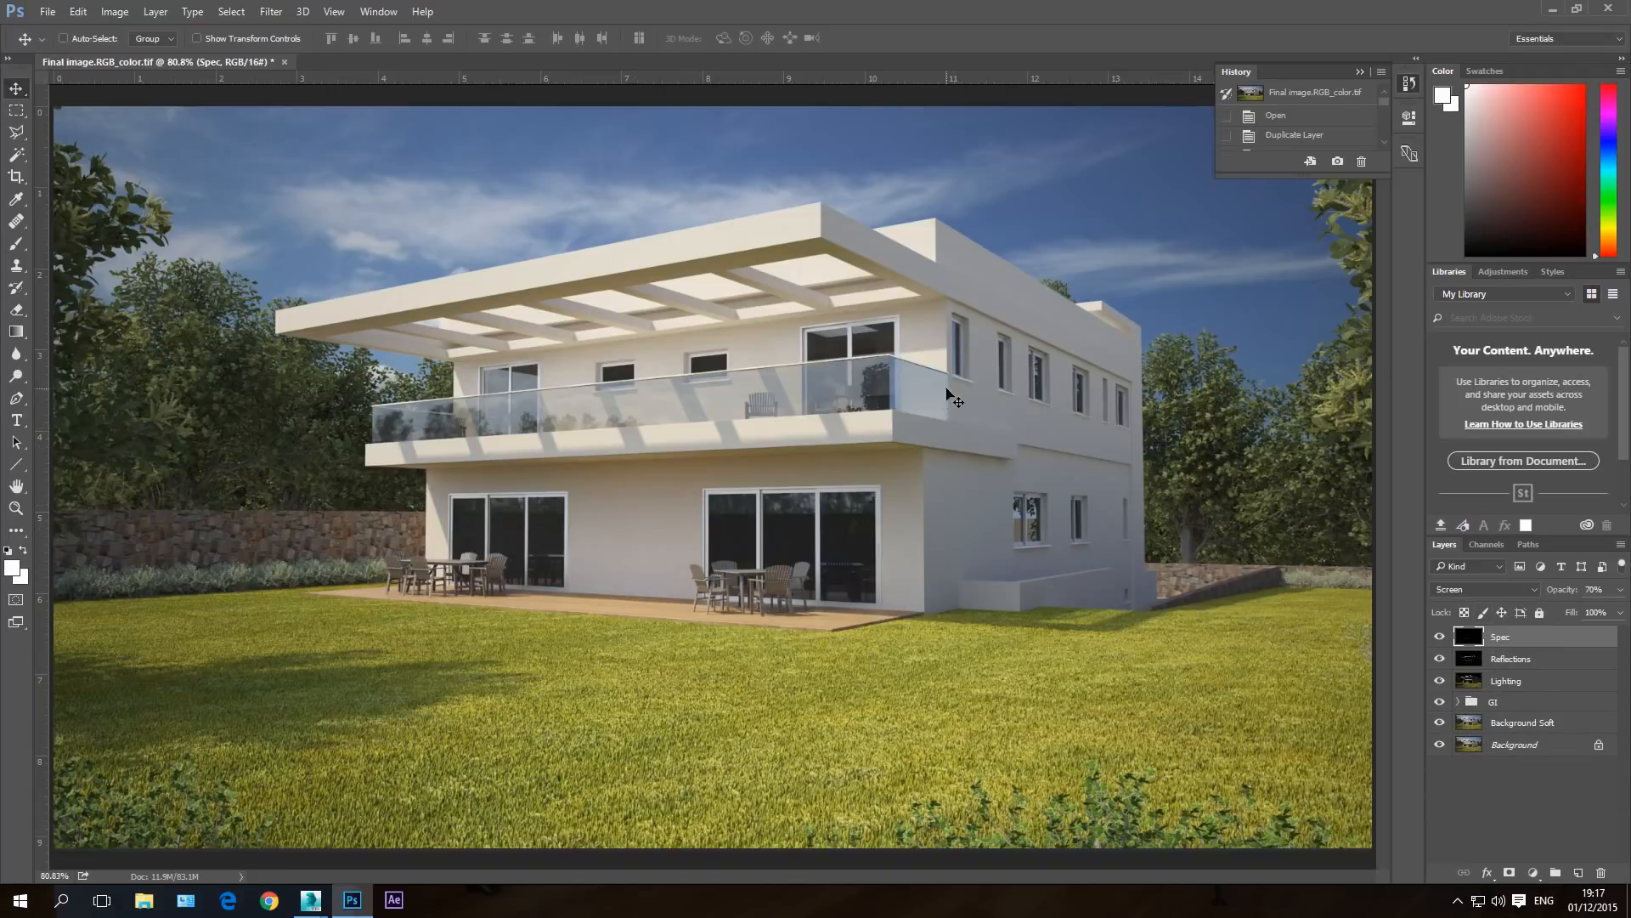
- Compare the edited image with its original opened state in the history, then return to the latest state
left_click_drag(1385, 99, 1323, 760)
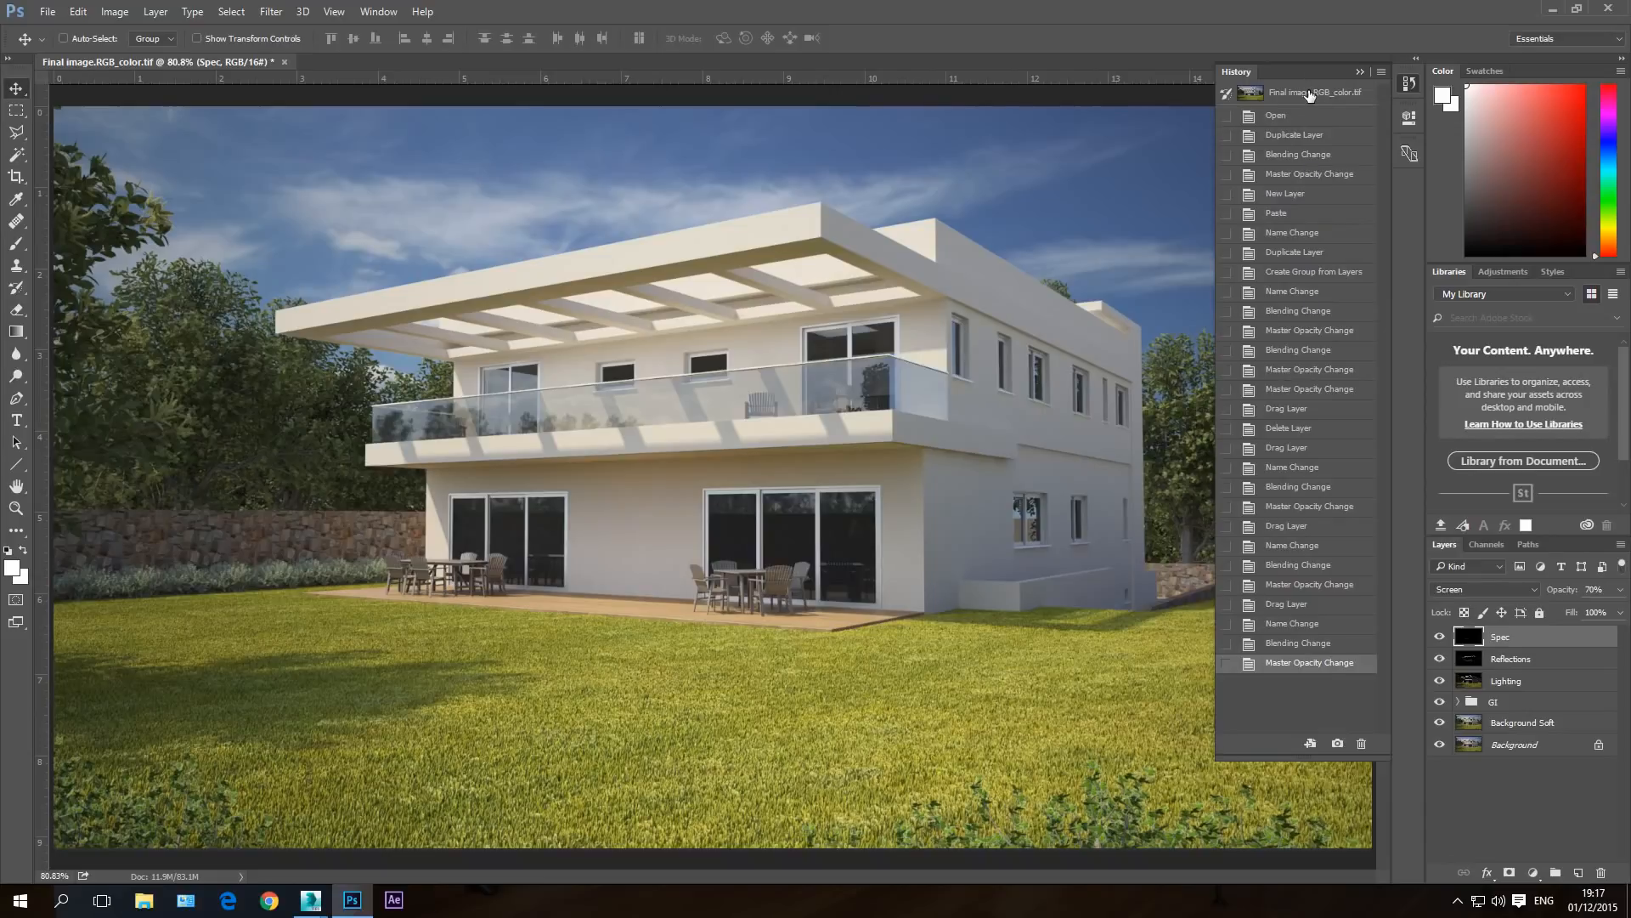
left_click(1309, 95)
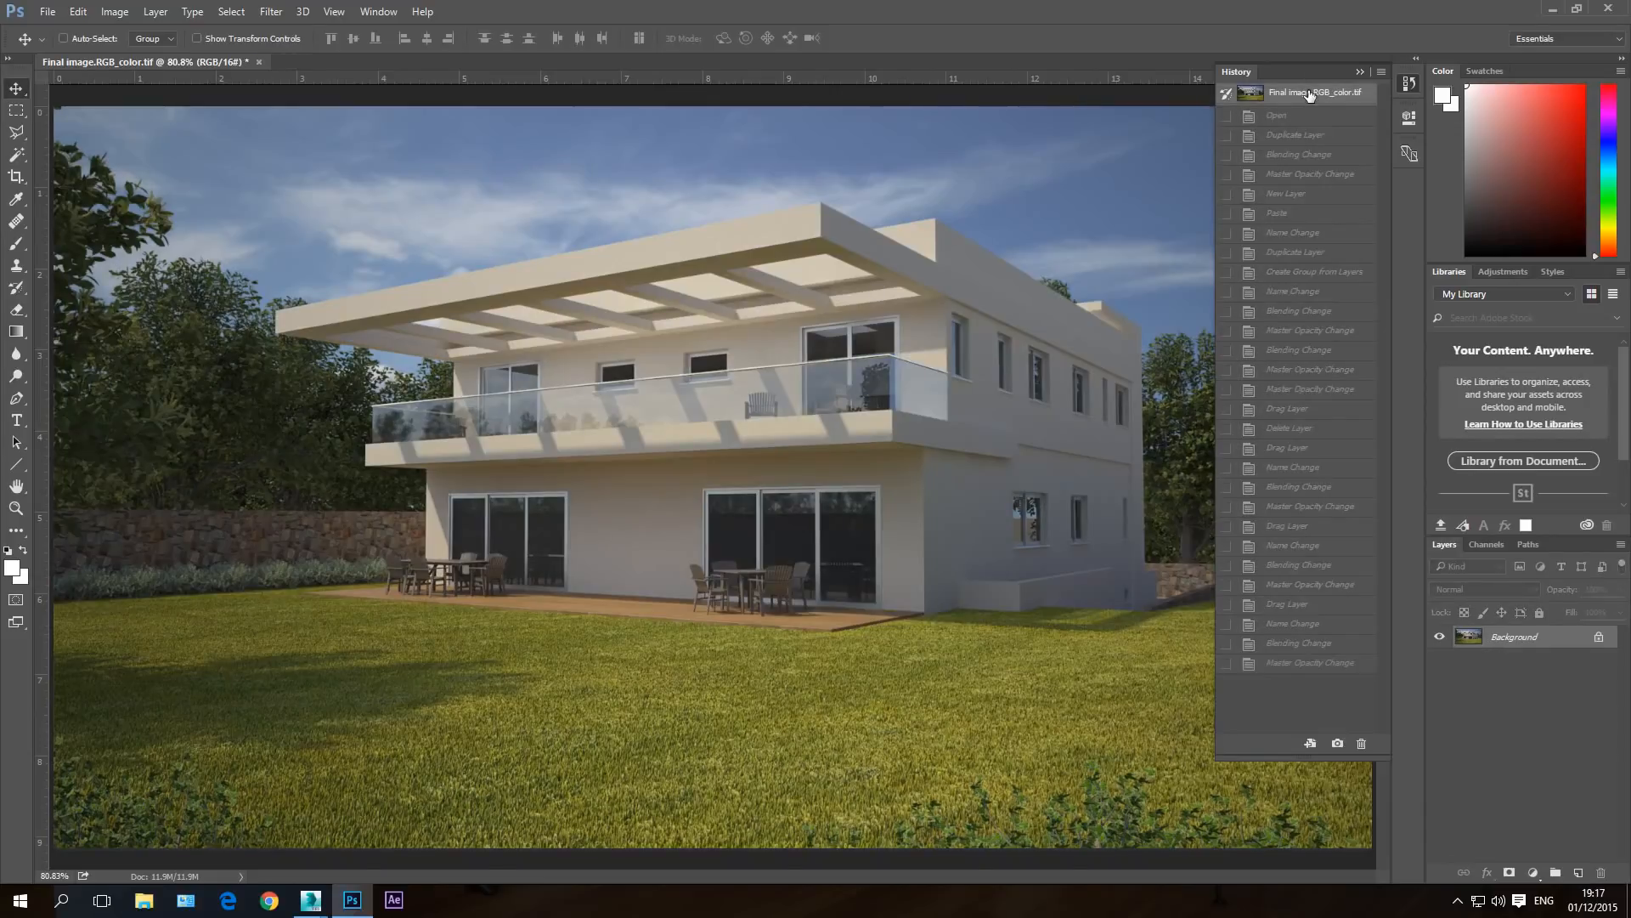
left_click(1328, 664)
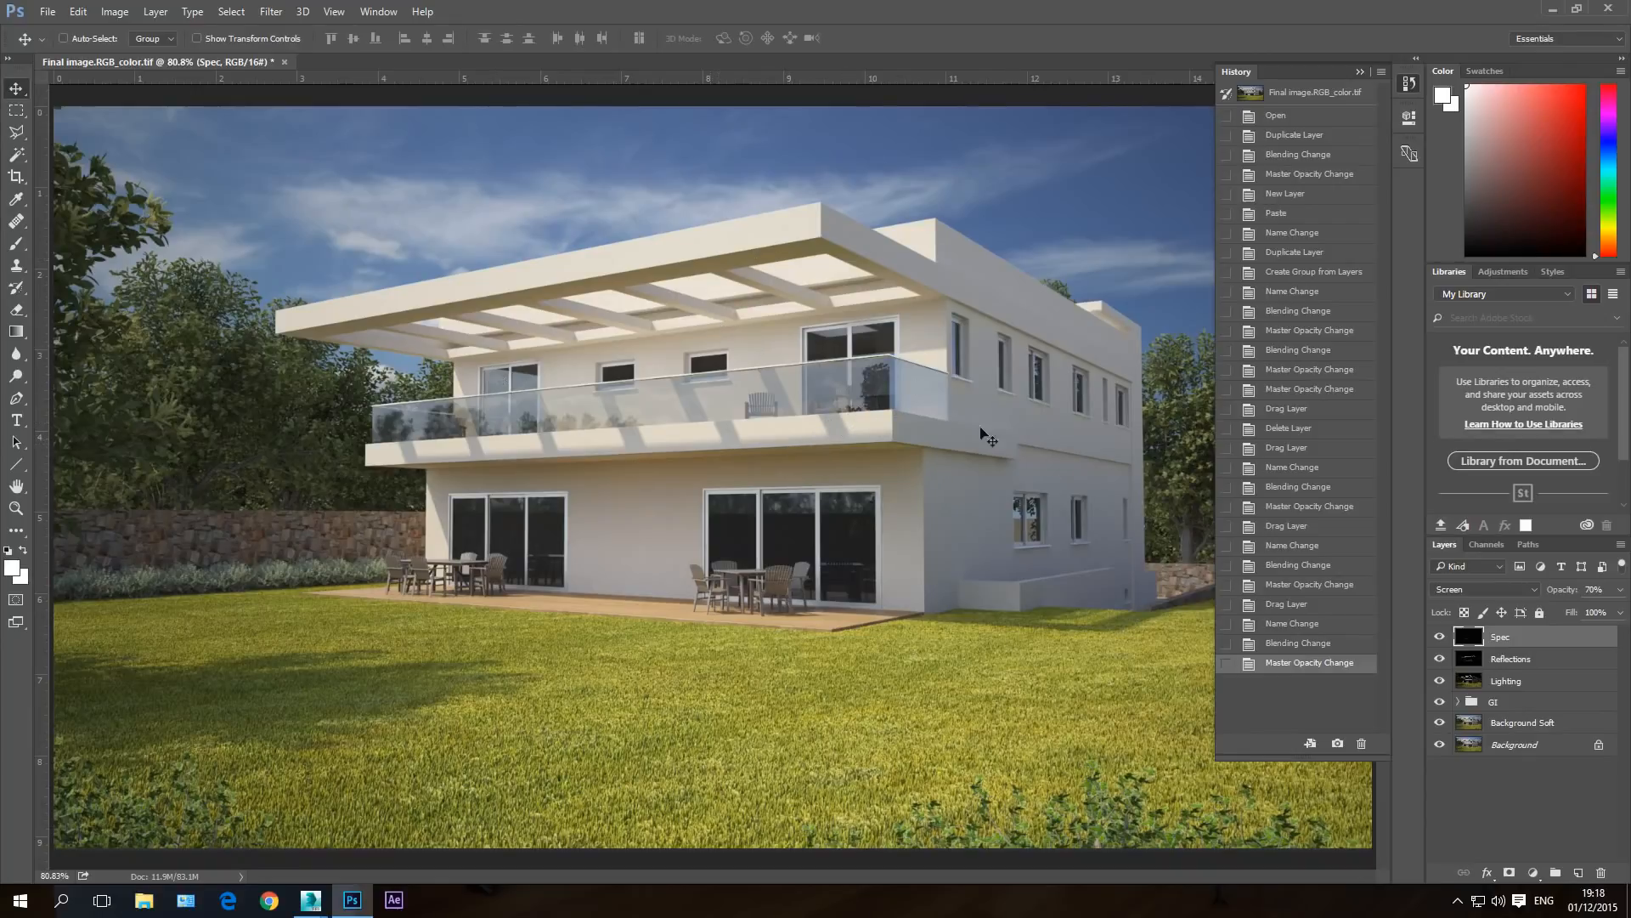
- Add a Curves adjustment layer above the Spec layer
left_click(1535, 874)
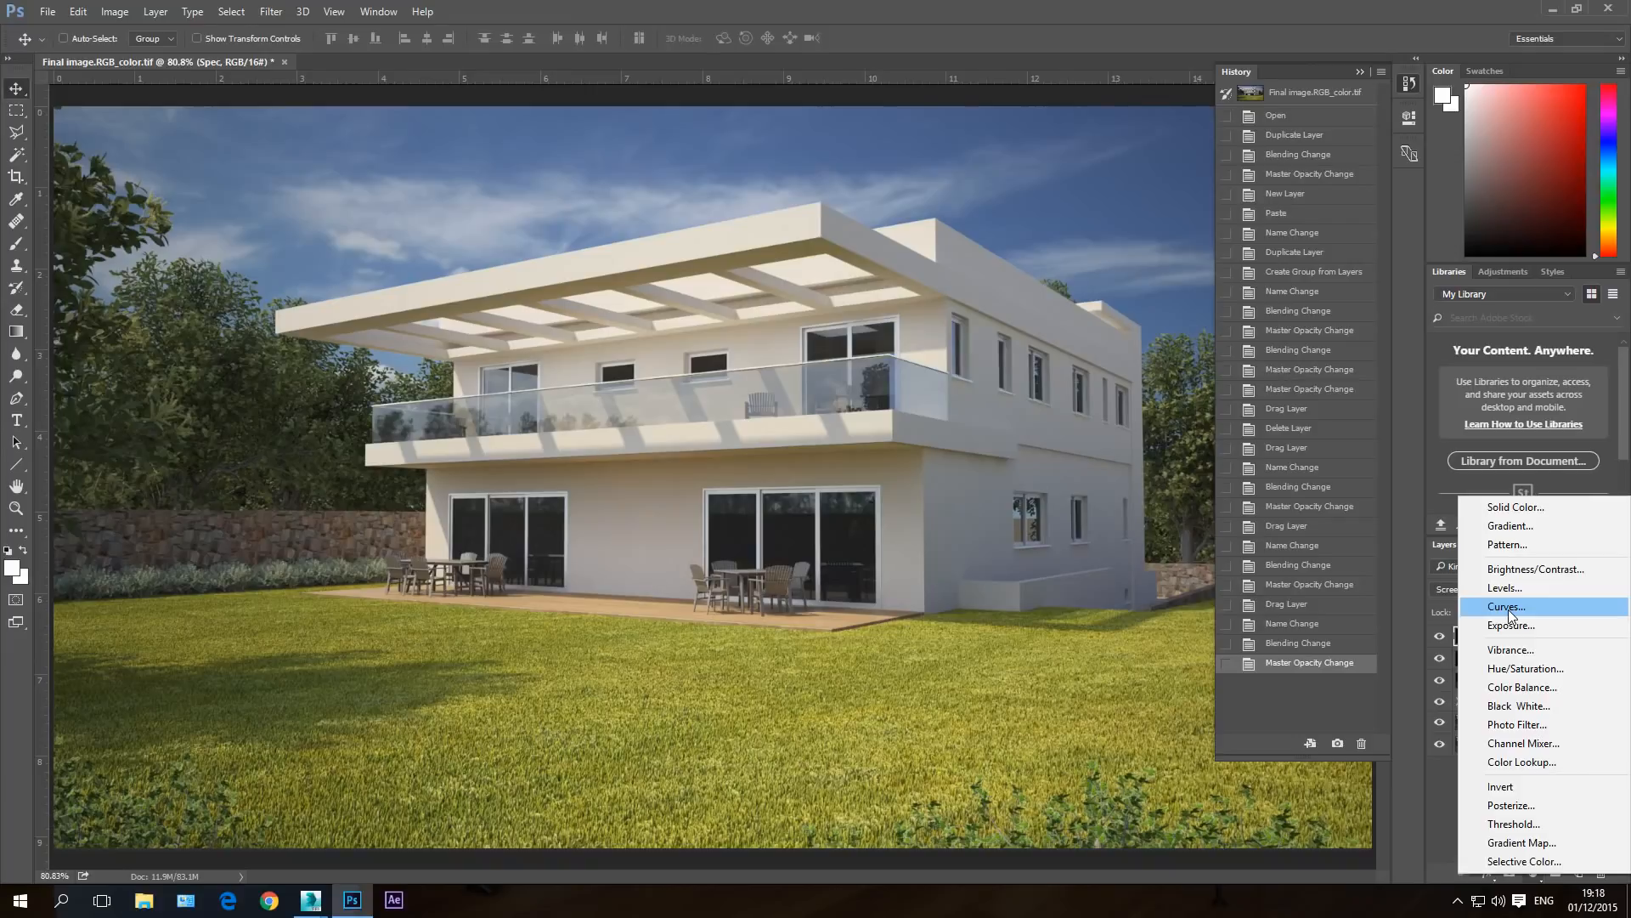
left_click(1507, 609)
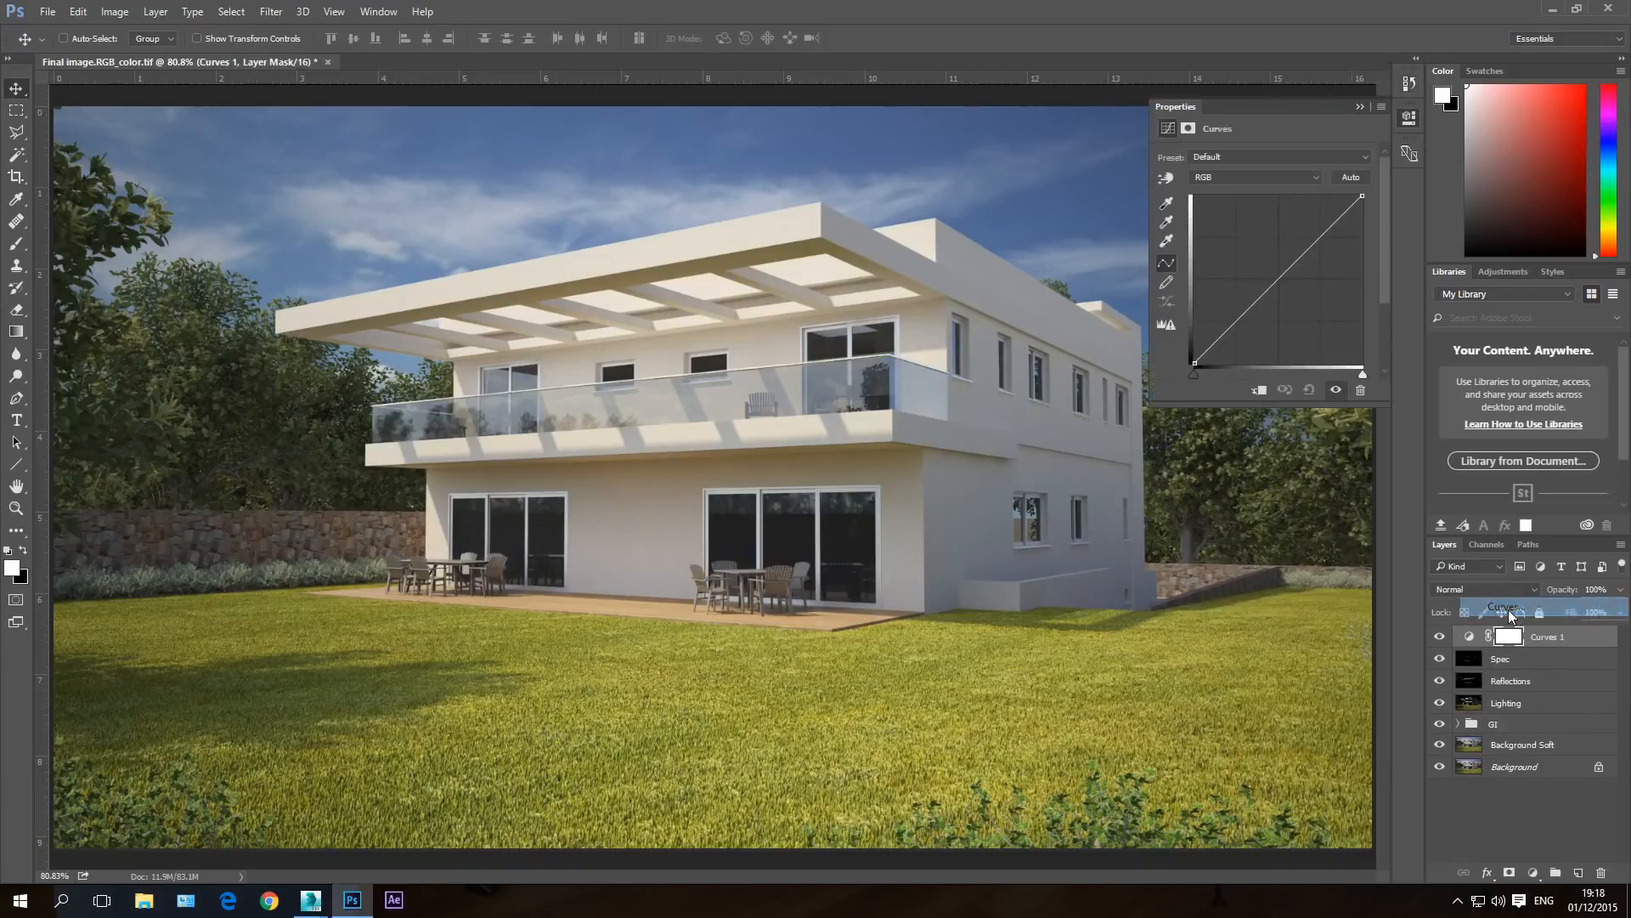
left_click(1534, 874)
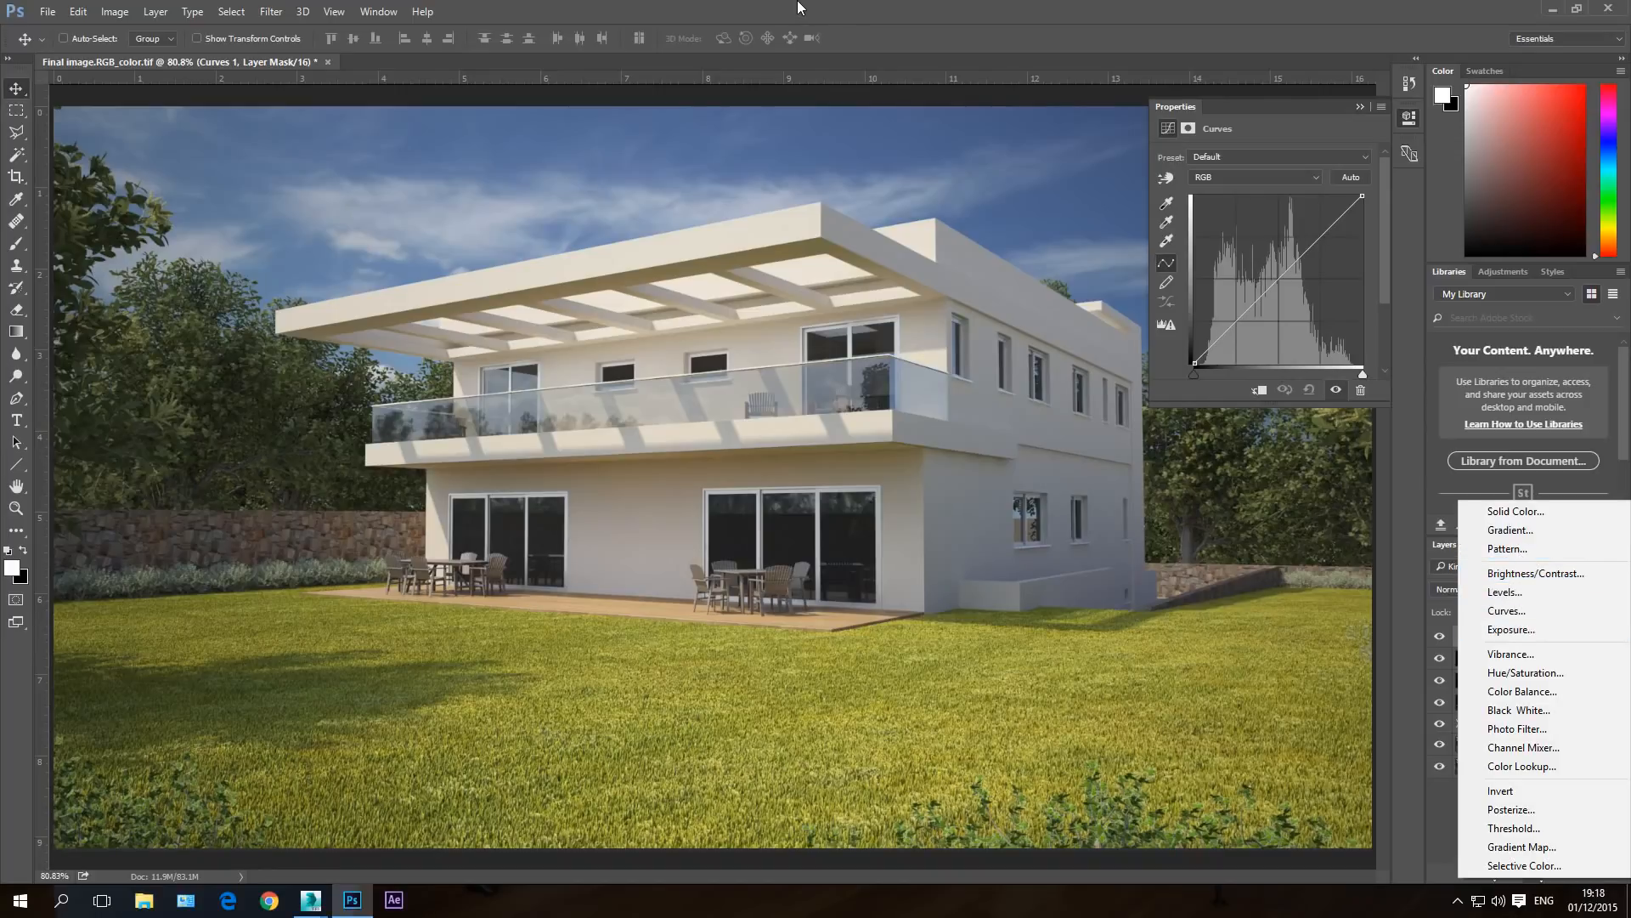
left_click(1378, 437)
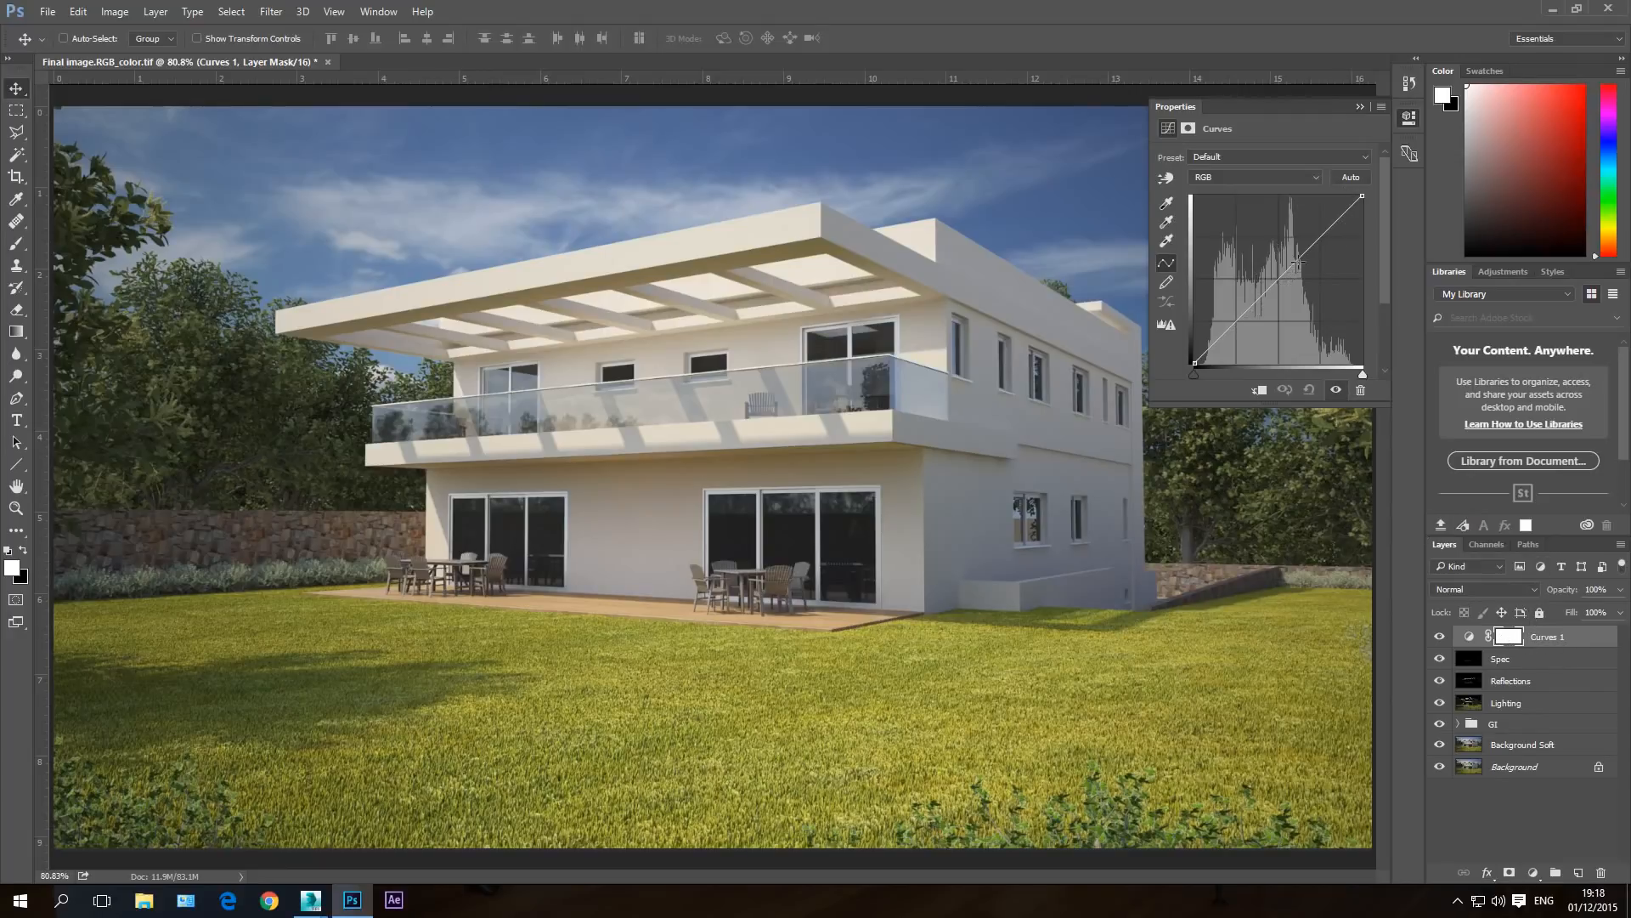
- Try a custom S-shaped RGB curve with a raised highlight point and a lowered shadow point on the Curves layer
left_click(1315, 240)
left_click_drag(1253, 303, 1255, 306)
left_click_drag(1315, 245, 1306, 232)
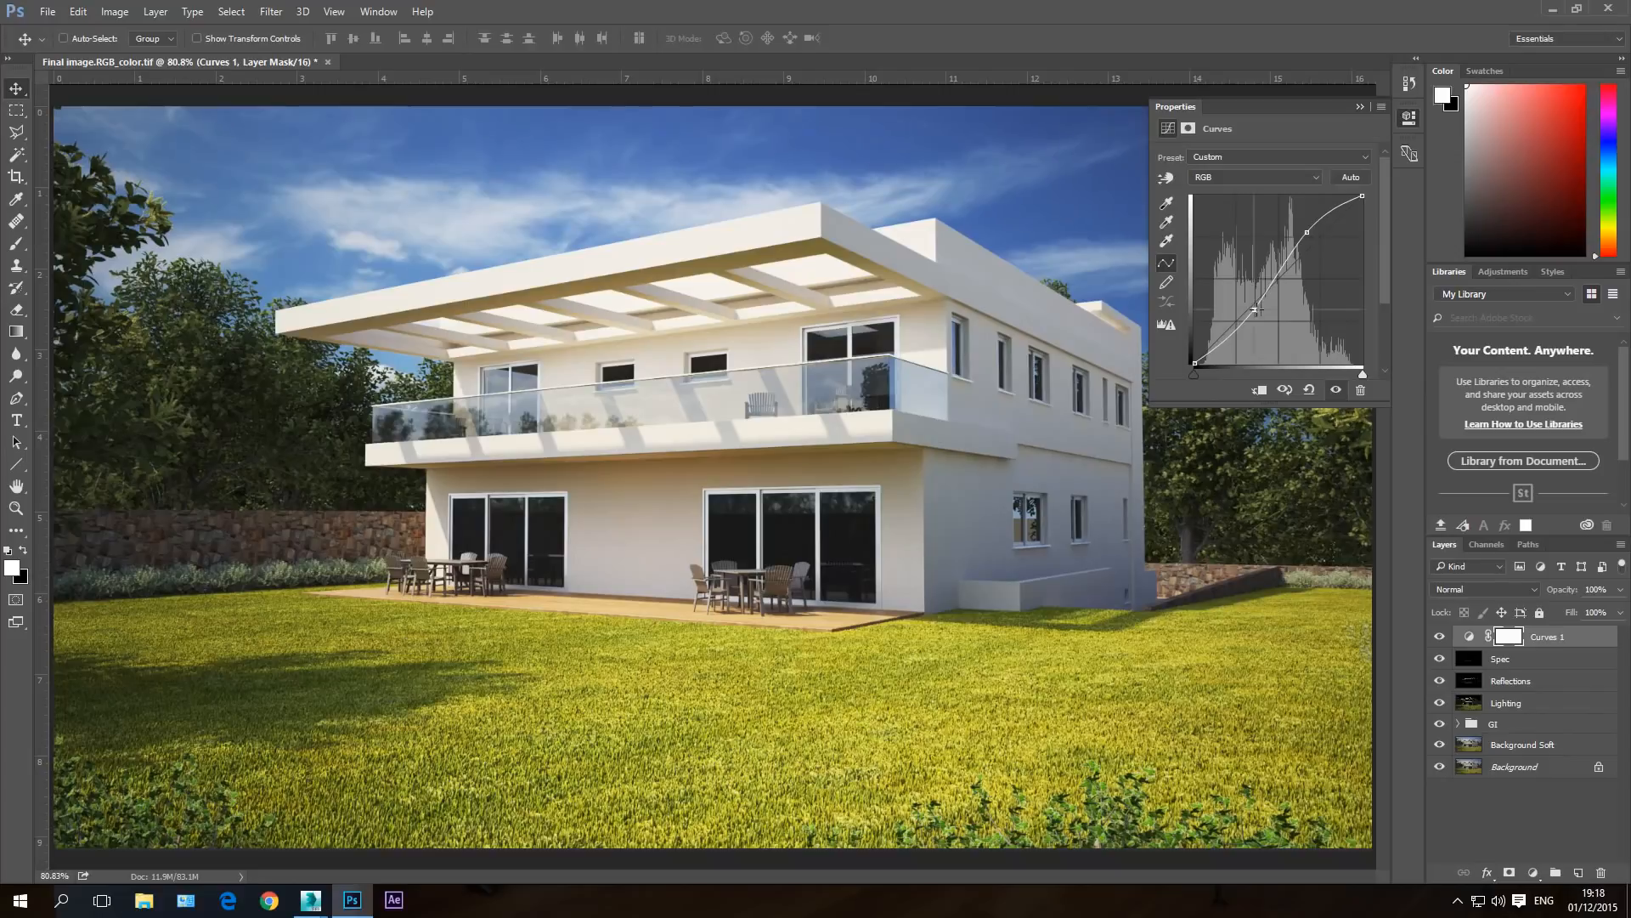
left_click_drag(1255, 310, 1256, 313)
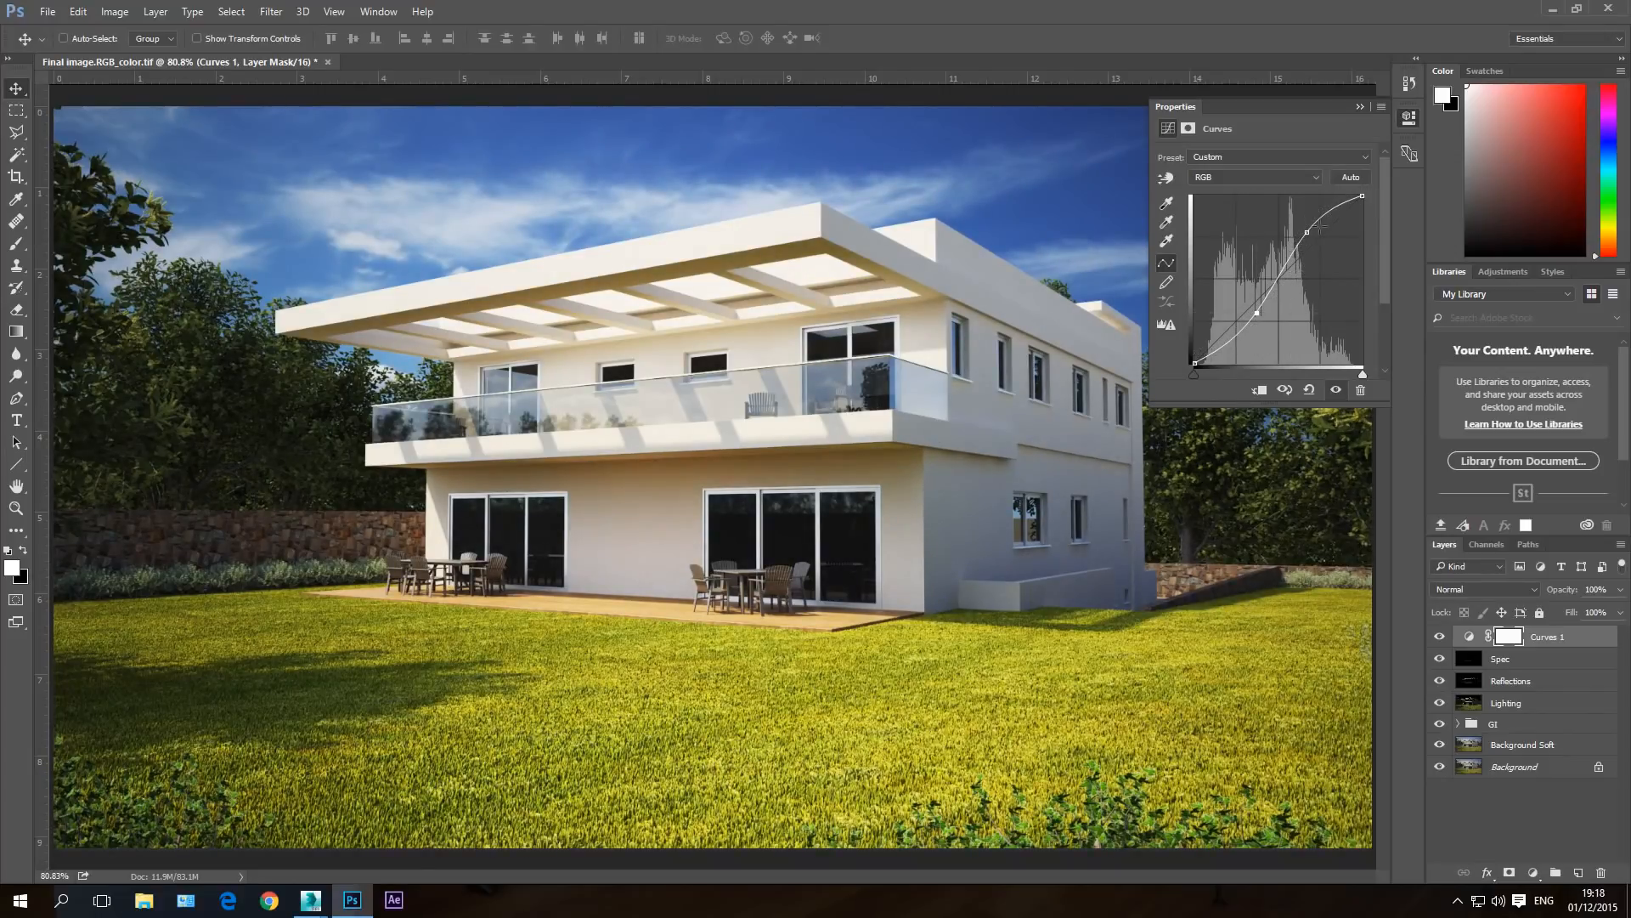
- Apply the Linear Contrast (RGB) preset to the Curves layer and compare the image with that layer hidden and shown
left_click(1239, 158)
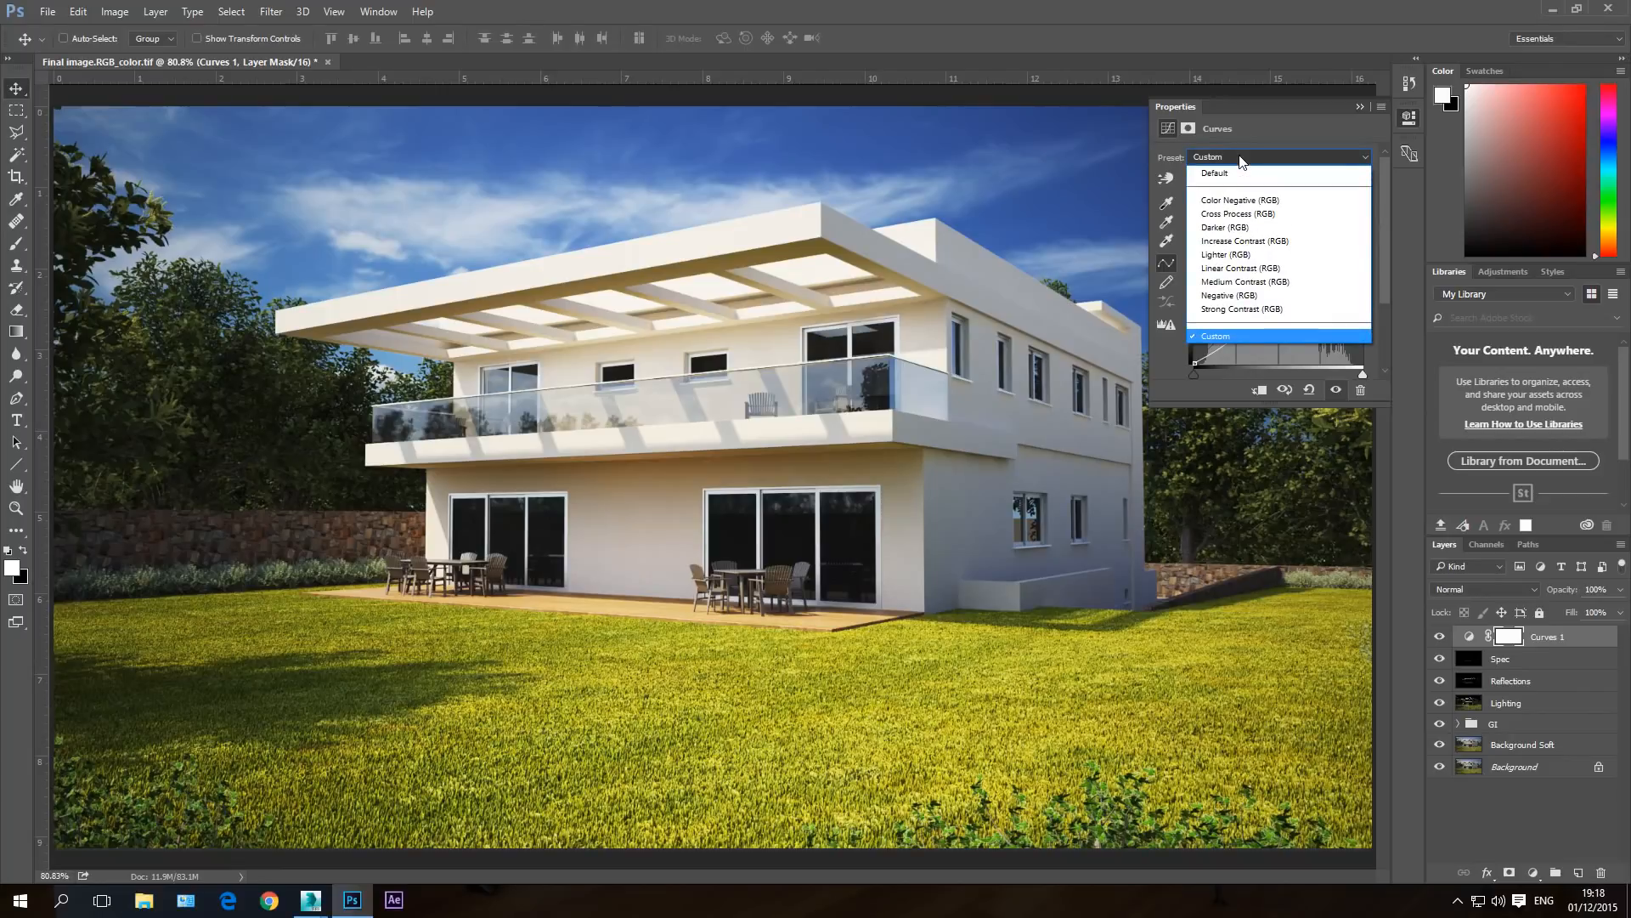
left_click(1236, 268)
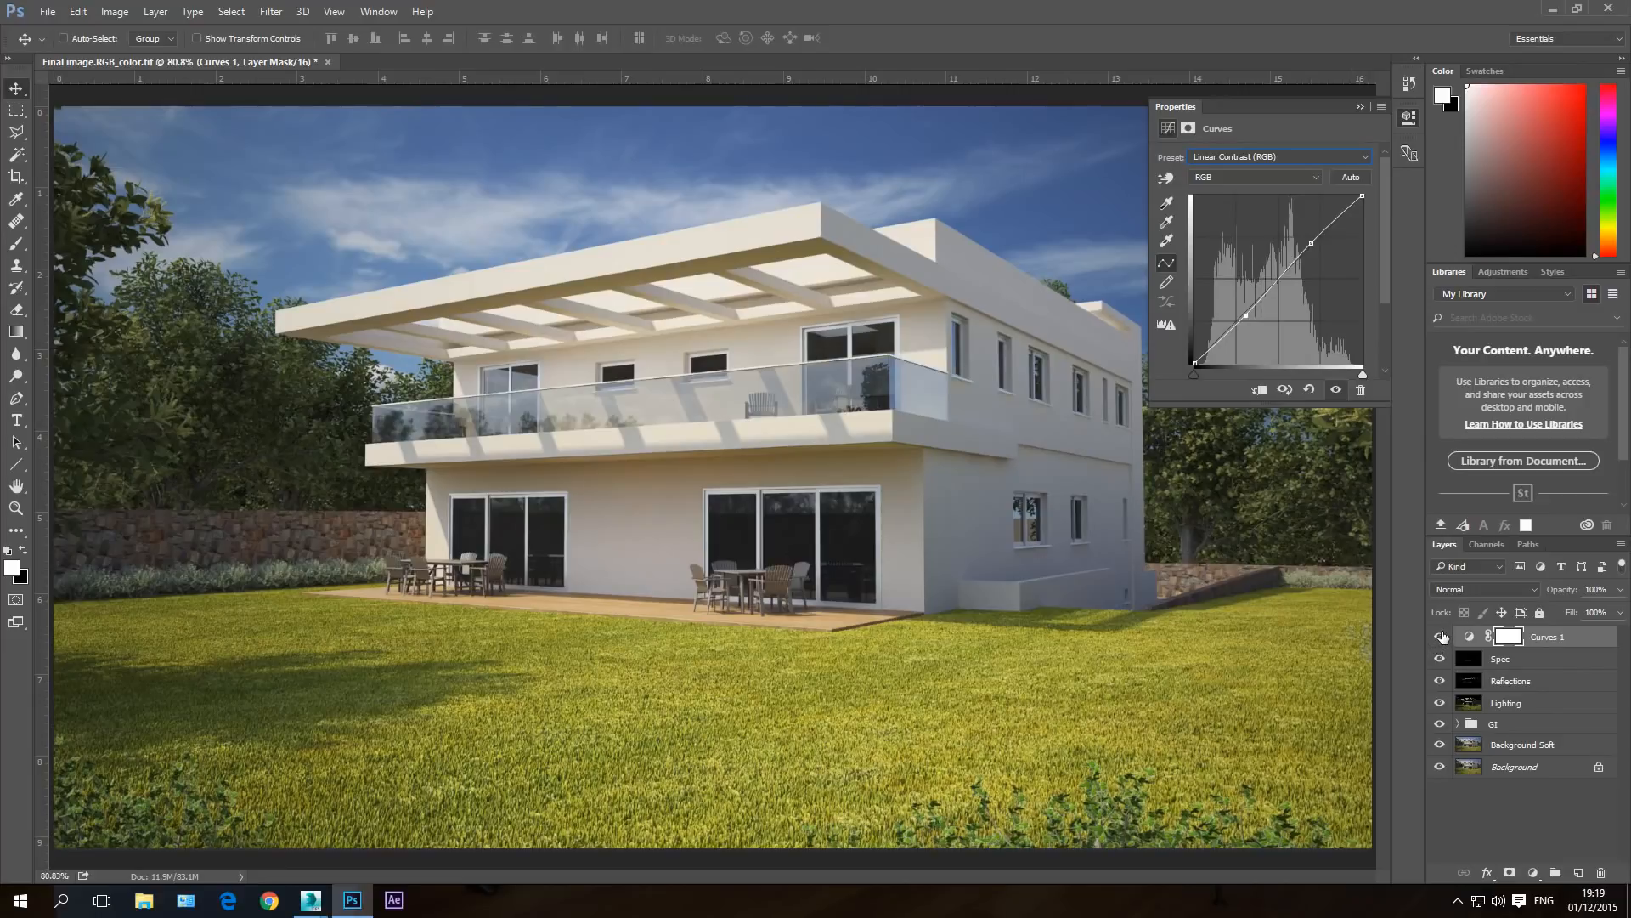
left_click(1440, 637)
left_click(1440, 637)
left_click(1440, 636)
left_click(1440, 637)
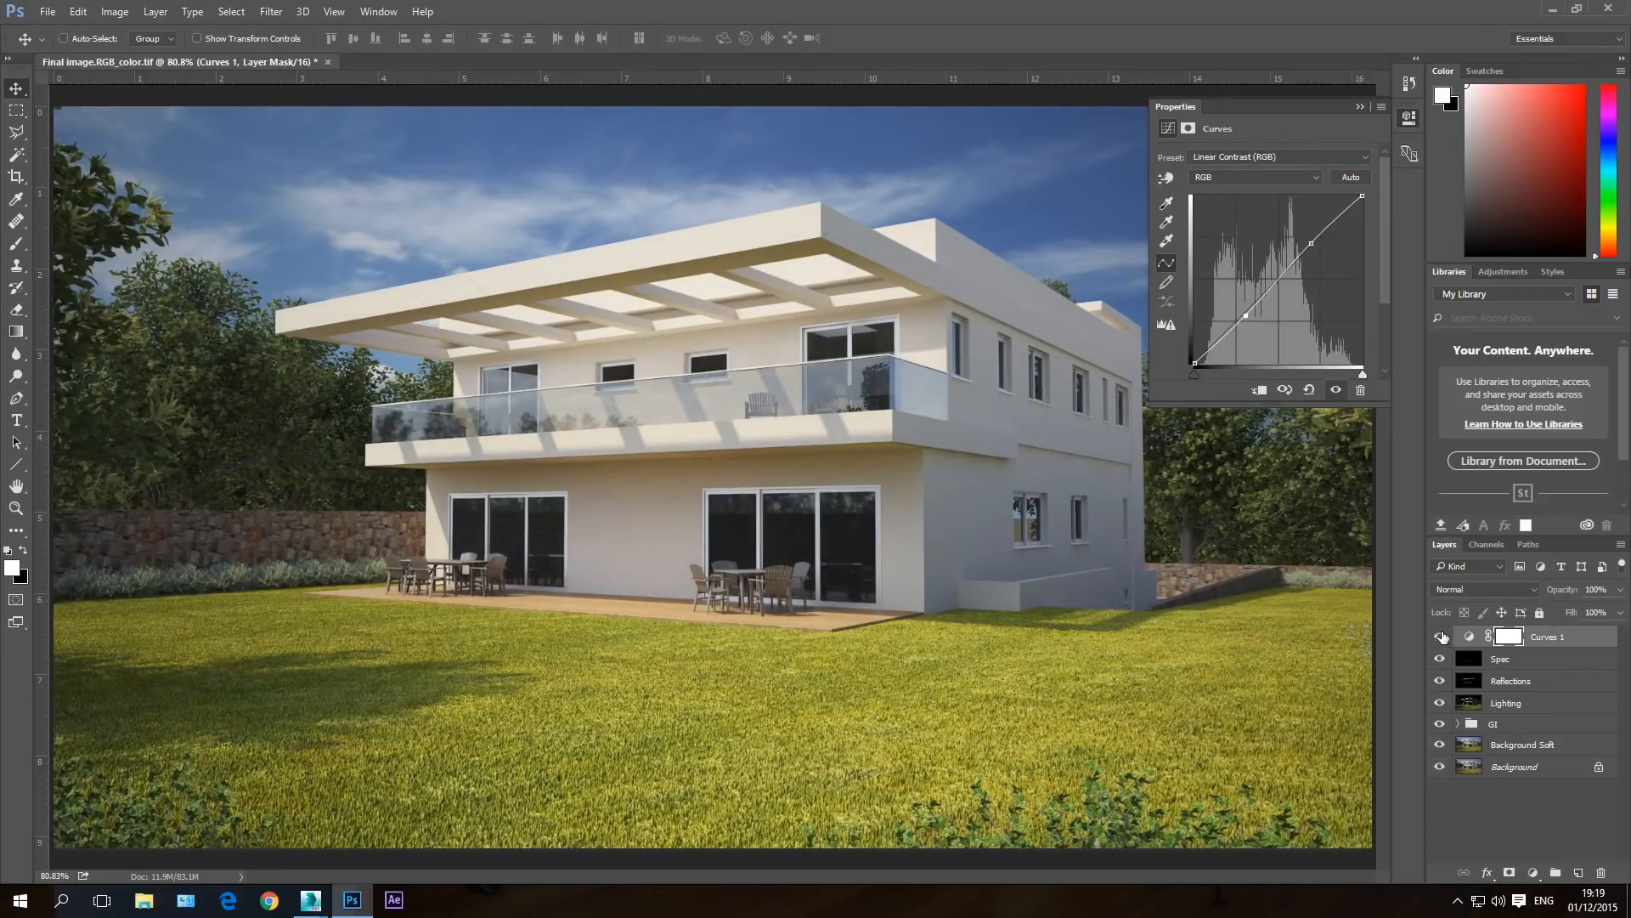
left_click(1441, 636)
left_click(1441, 636)
- Add a Levels adjustment layer with a highlight input level of 245 and compare the image with that layer hidden and shown
left_click(1537, 873)
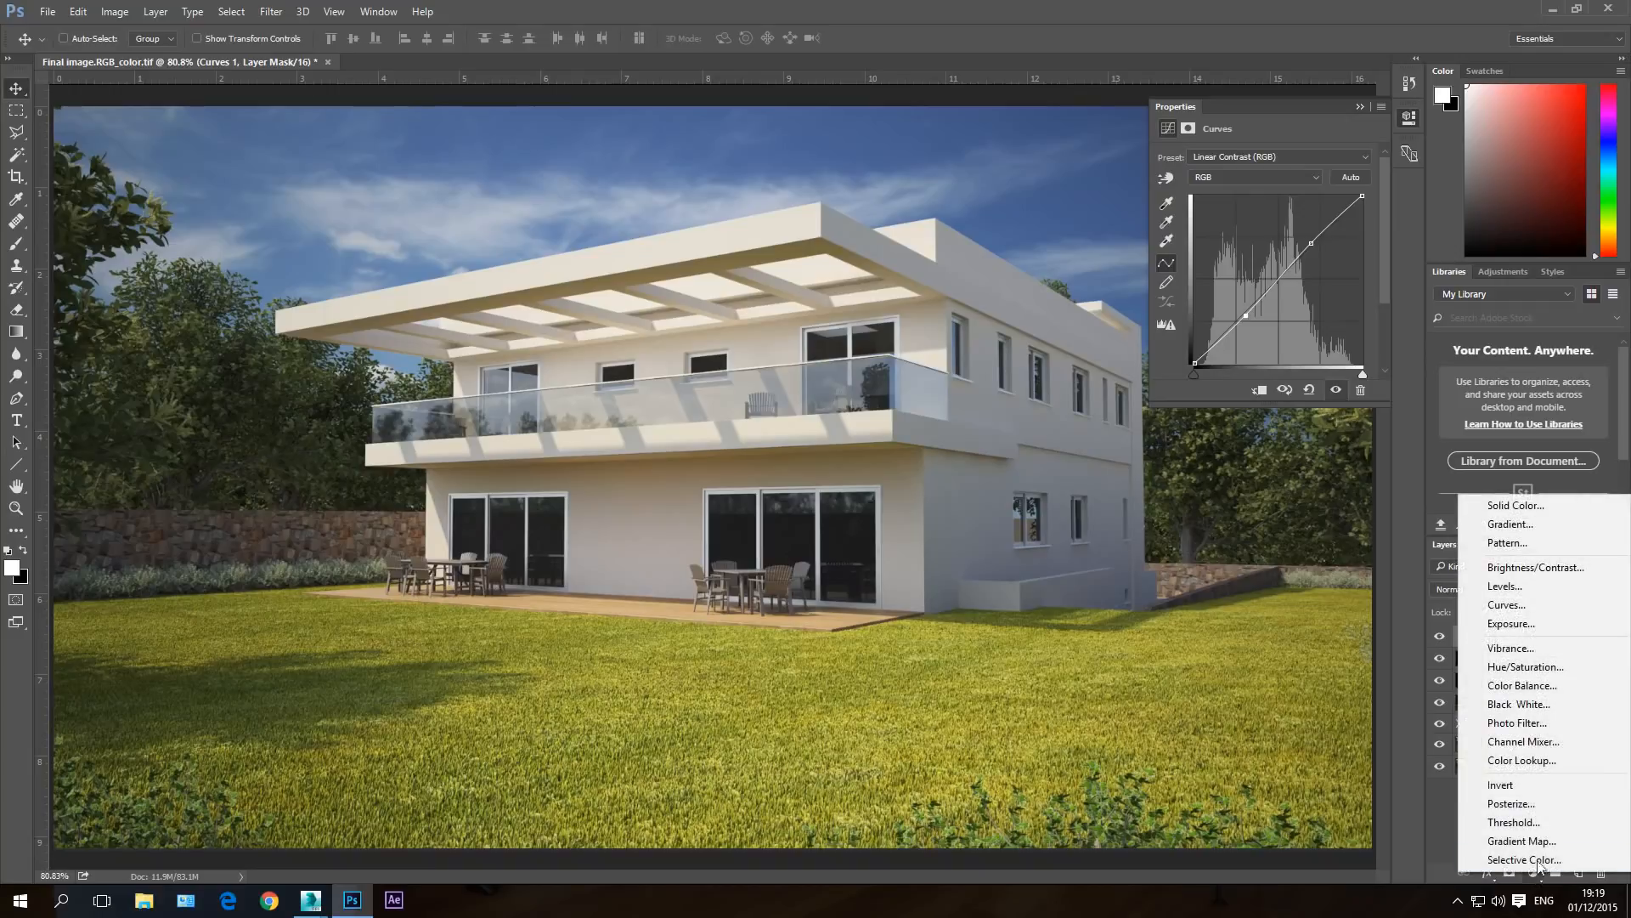
left_click(1518, 590)
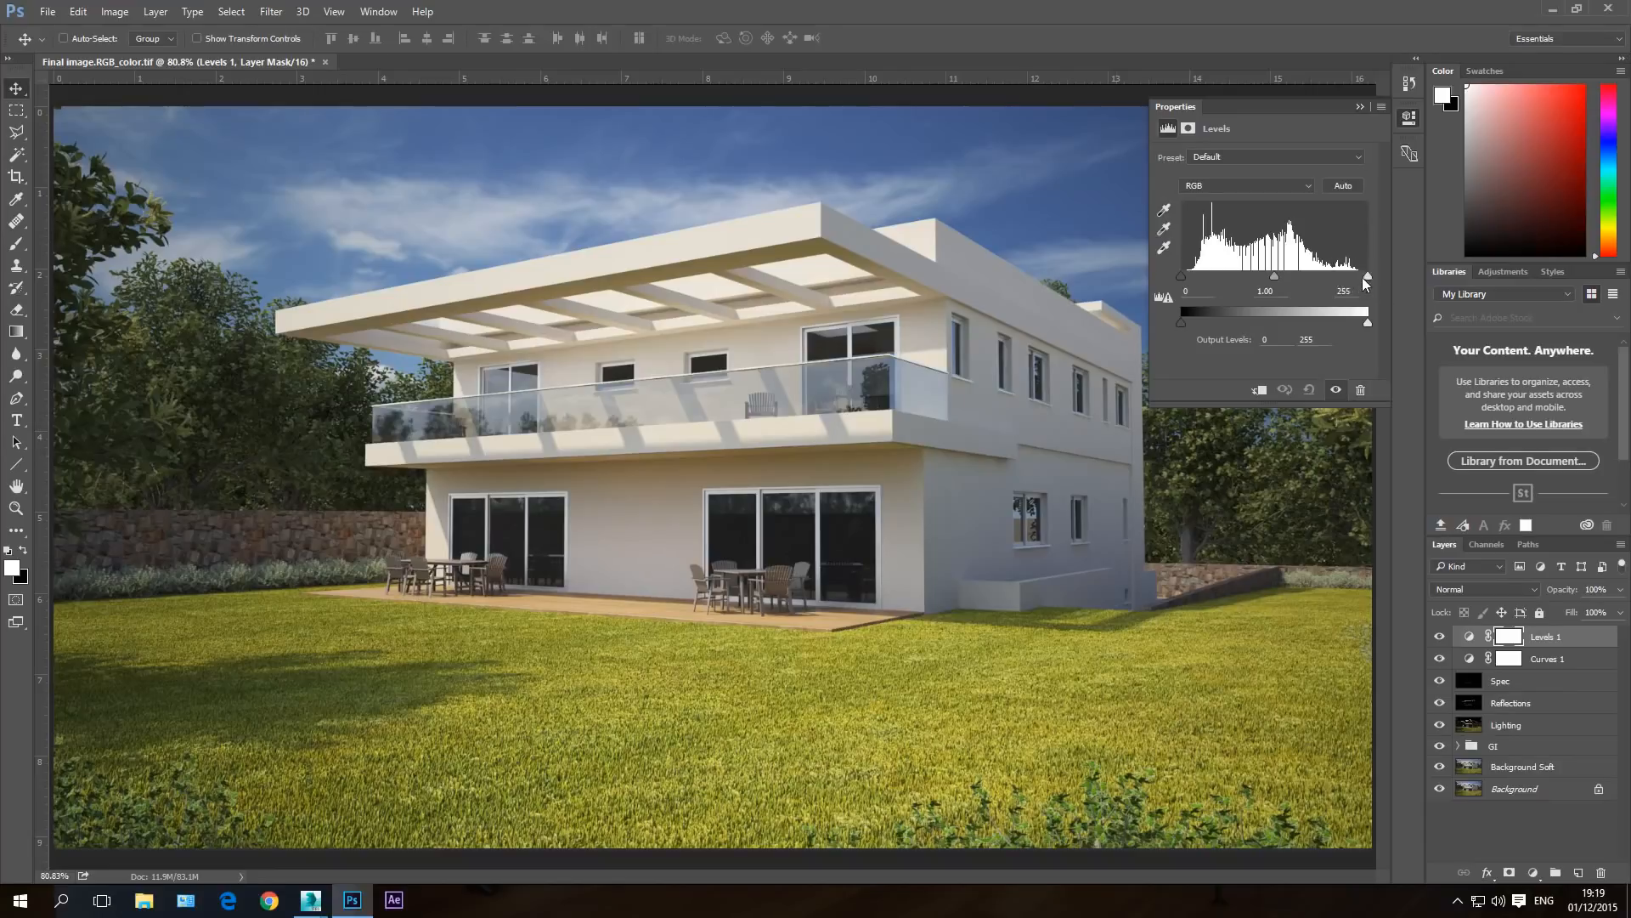
mouse_move(1370, 277)
left_mouse_down()
mouse_move(1302, 280)
mouse_move(1368, 277)
left_mouse_up()
left_click(1347, 295)
type("245")
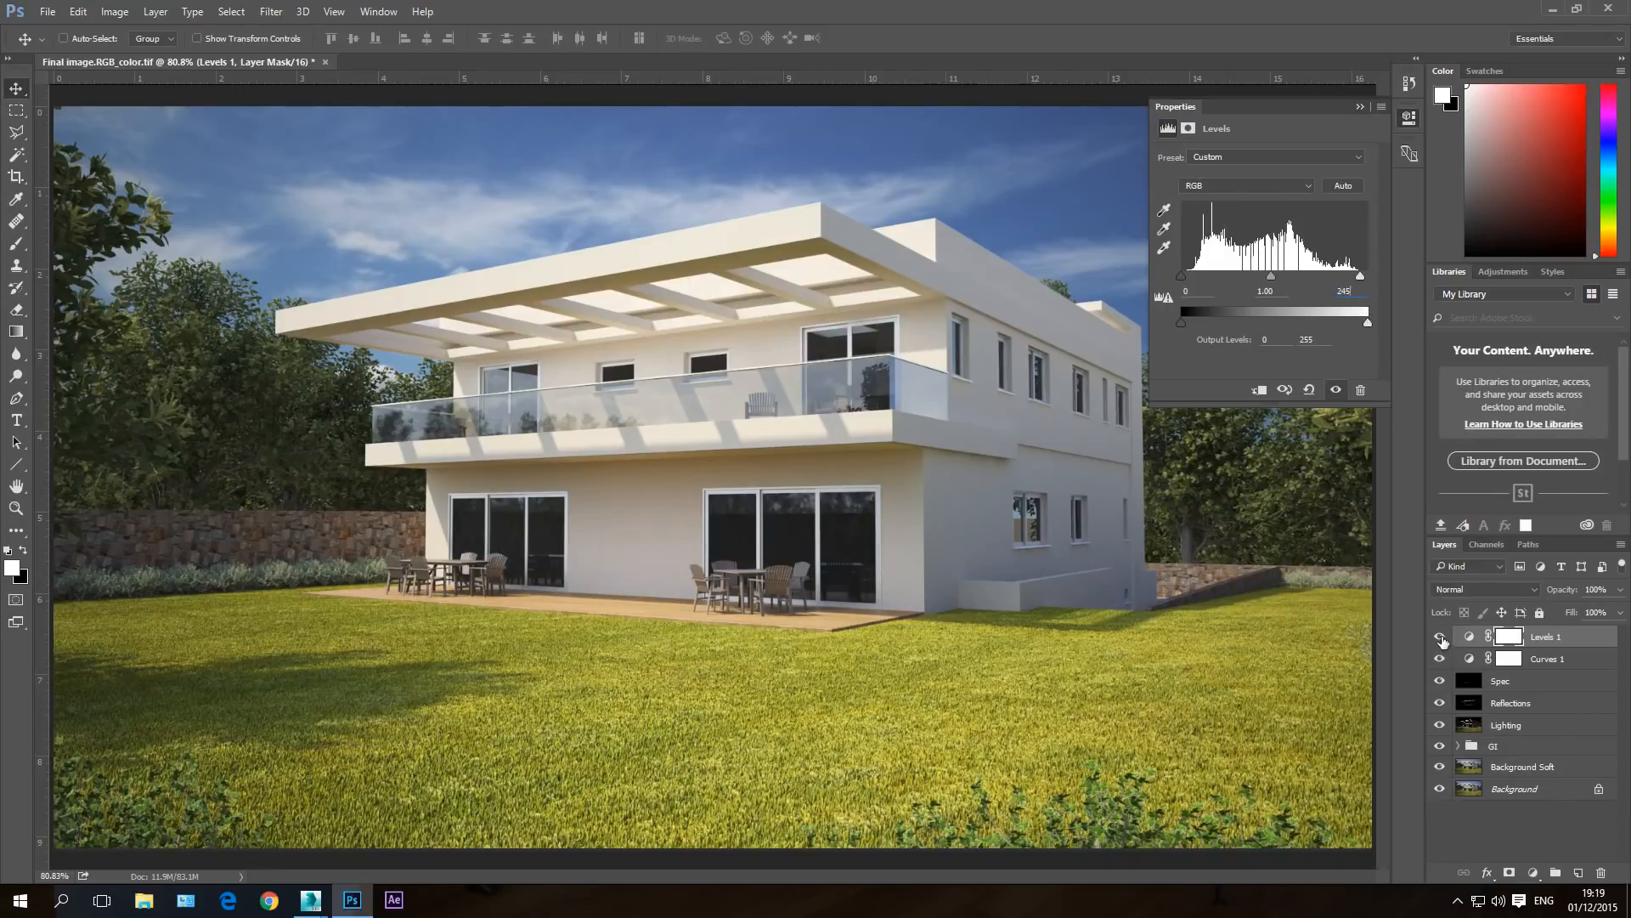
left_click(1442, 640)
left_click(1442, 640)
left_click(1442, 640)
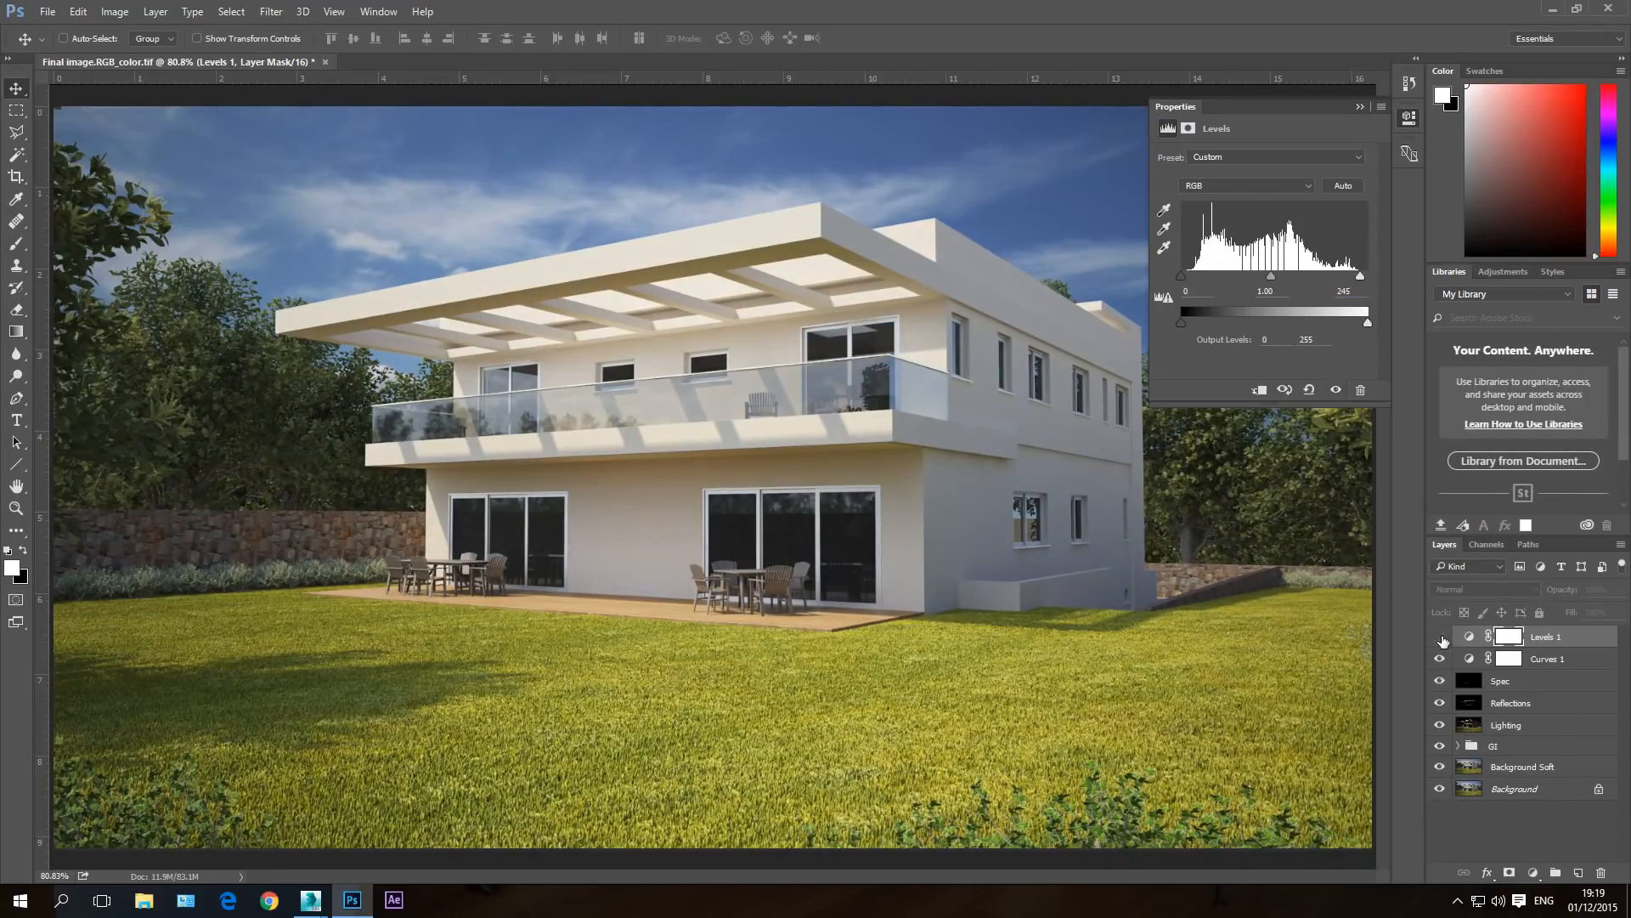
left_click(1441, 640)
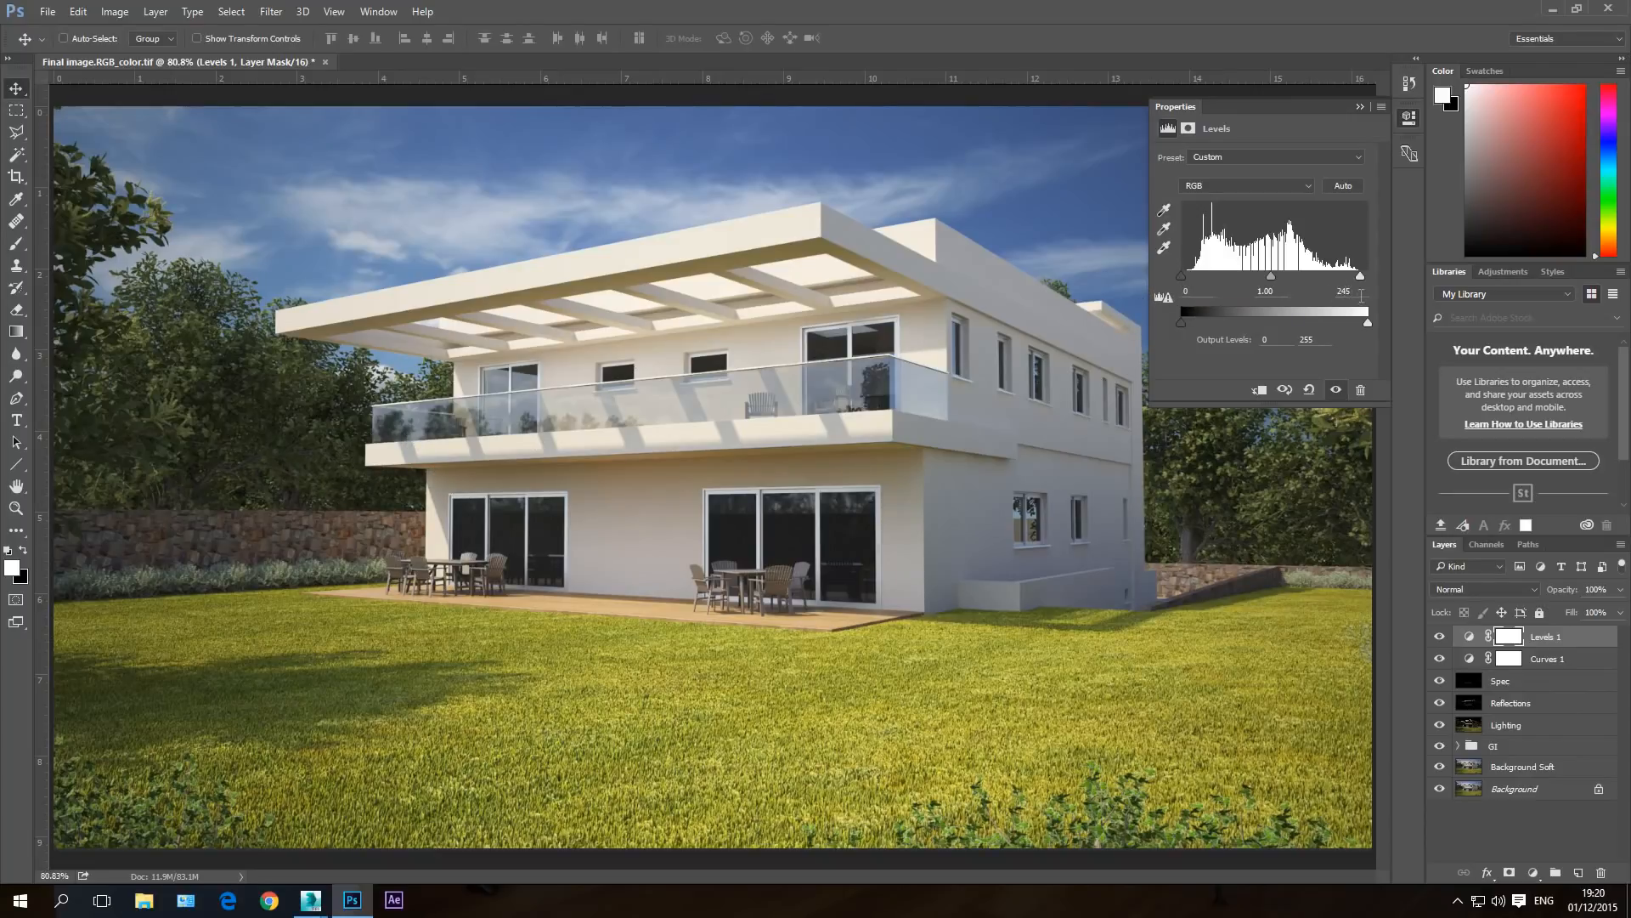
- Try shadow input levels of 15 and 5 on the Levels layer and compare the image with that layer hidden and shown
left_click(1183, 288)
type("15")
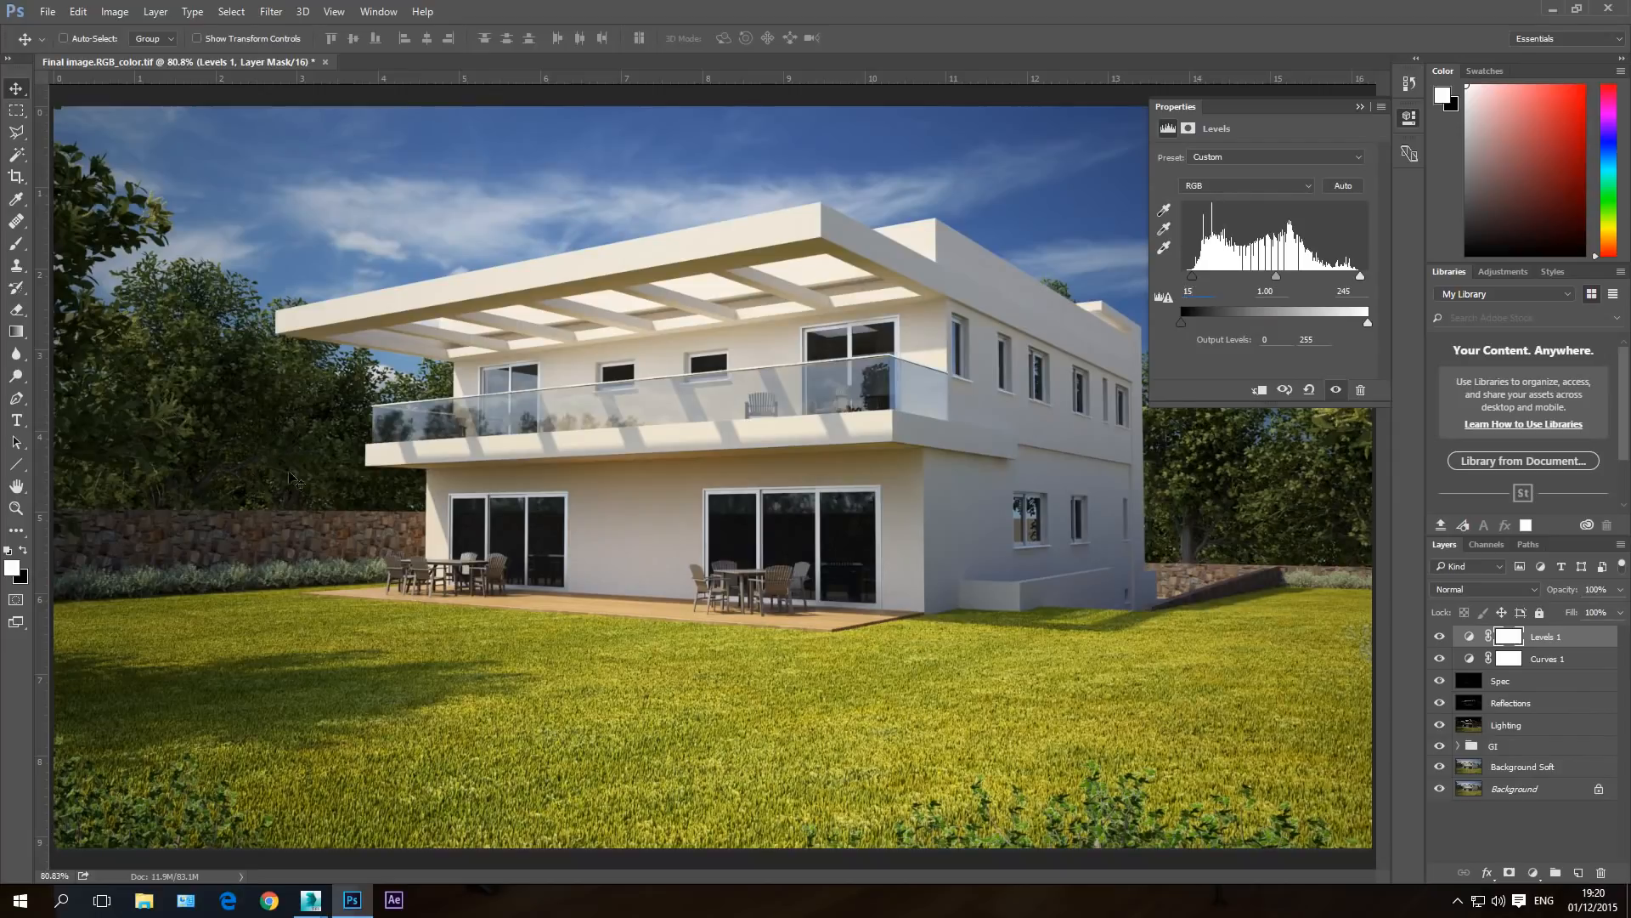
left_click(1199, 291)
type("5")
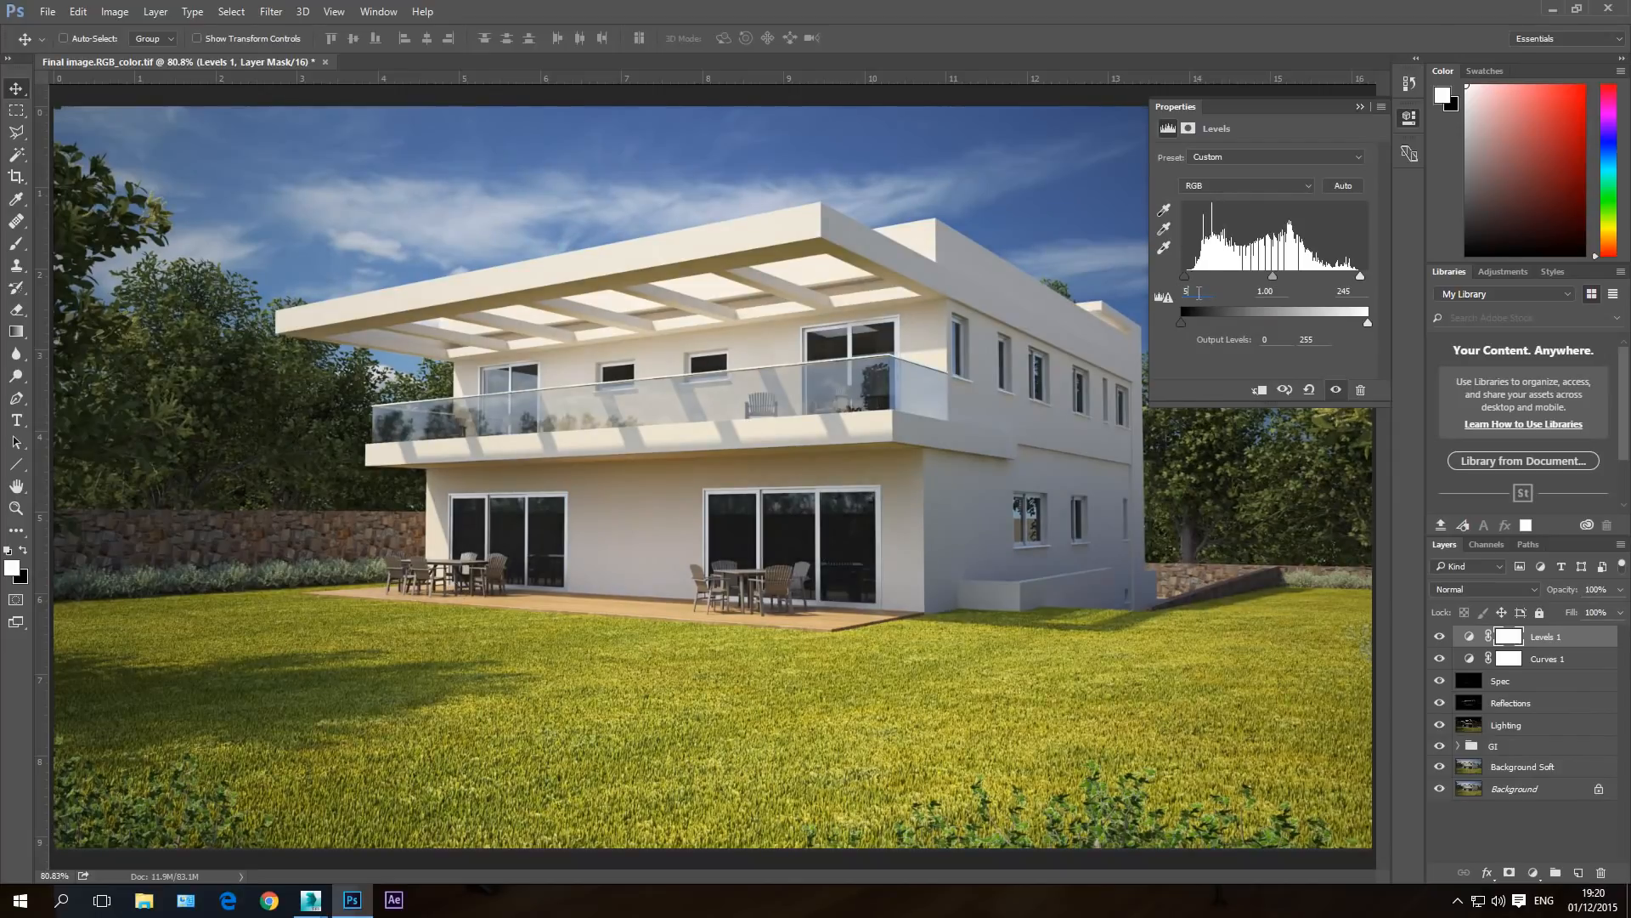
left_click(1441, 638)
left_click(1440, 639)
- Try midtone input levels of 1.11, 1 and 0.99 on the Levels layer
left_click_drag(1277, 277, 1272, 280)
mouse_move(1273, 279)
left_mouse_down()
mouse_move(1321, 282)
mouse_move(1204, 284)
mouse_move(1266, 281)
left_mouse_up()
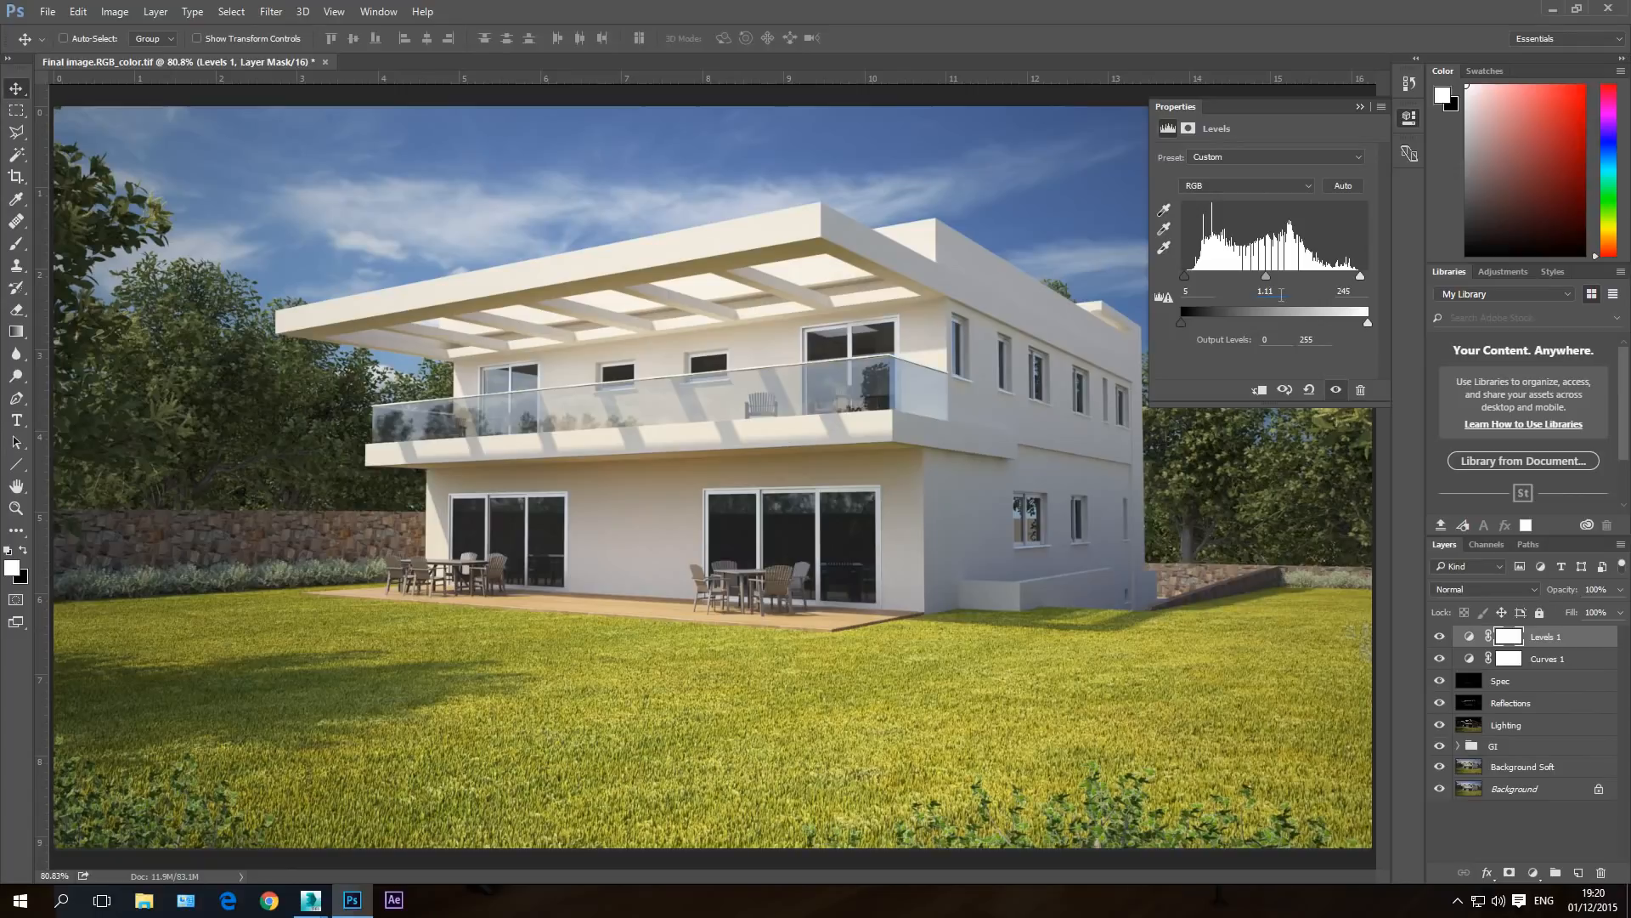
left_click(1276, 293)
type("1")
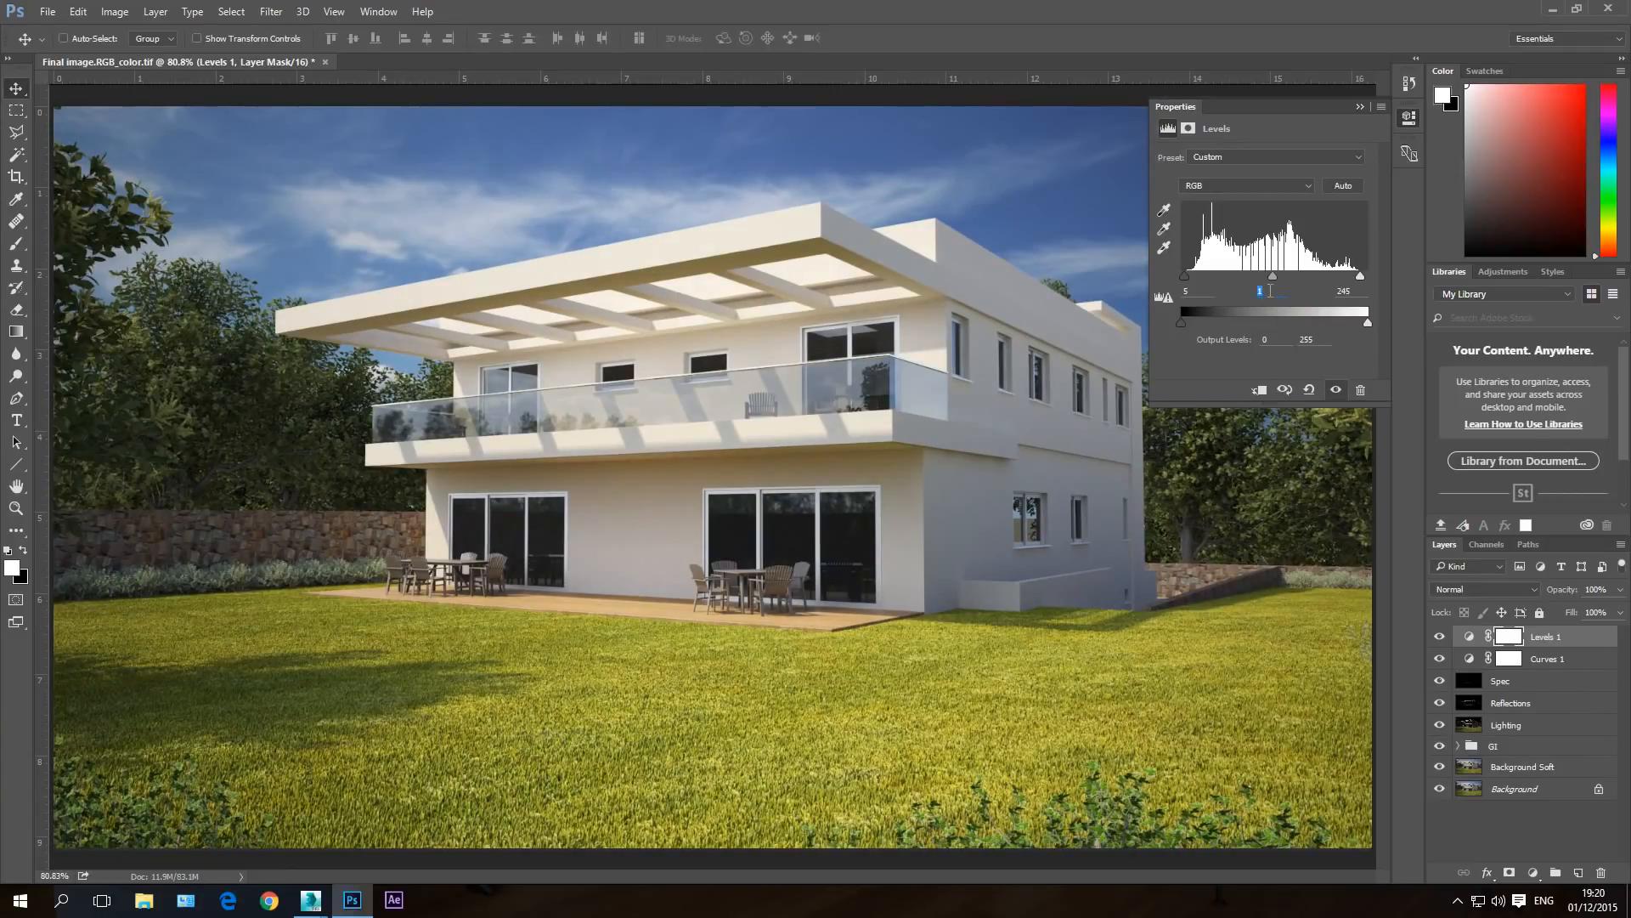
type("0.99")
- Set the Levels input values to 3 for shadows, 1 for midtones and, after trying 235, 240 for highlights
double_click(1276, 294)
type("1")
left_click(1355, 291)
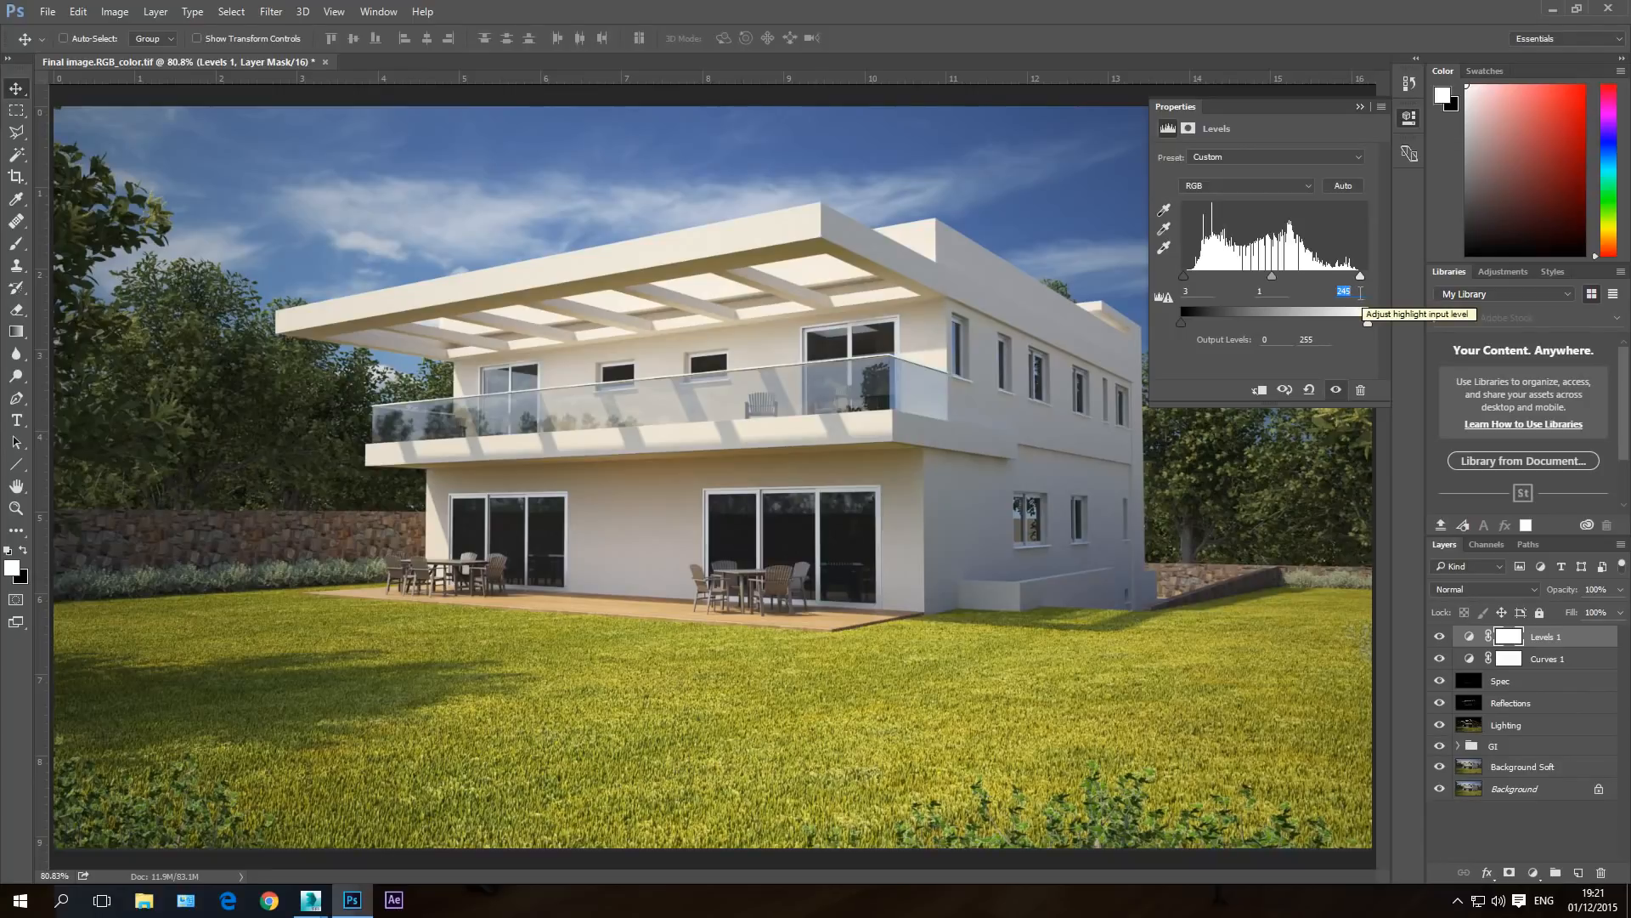
type("235")
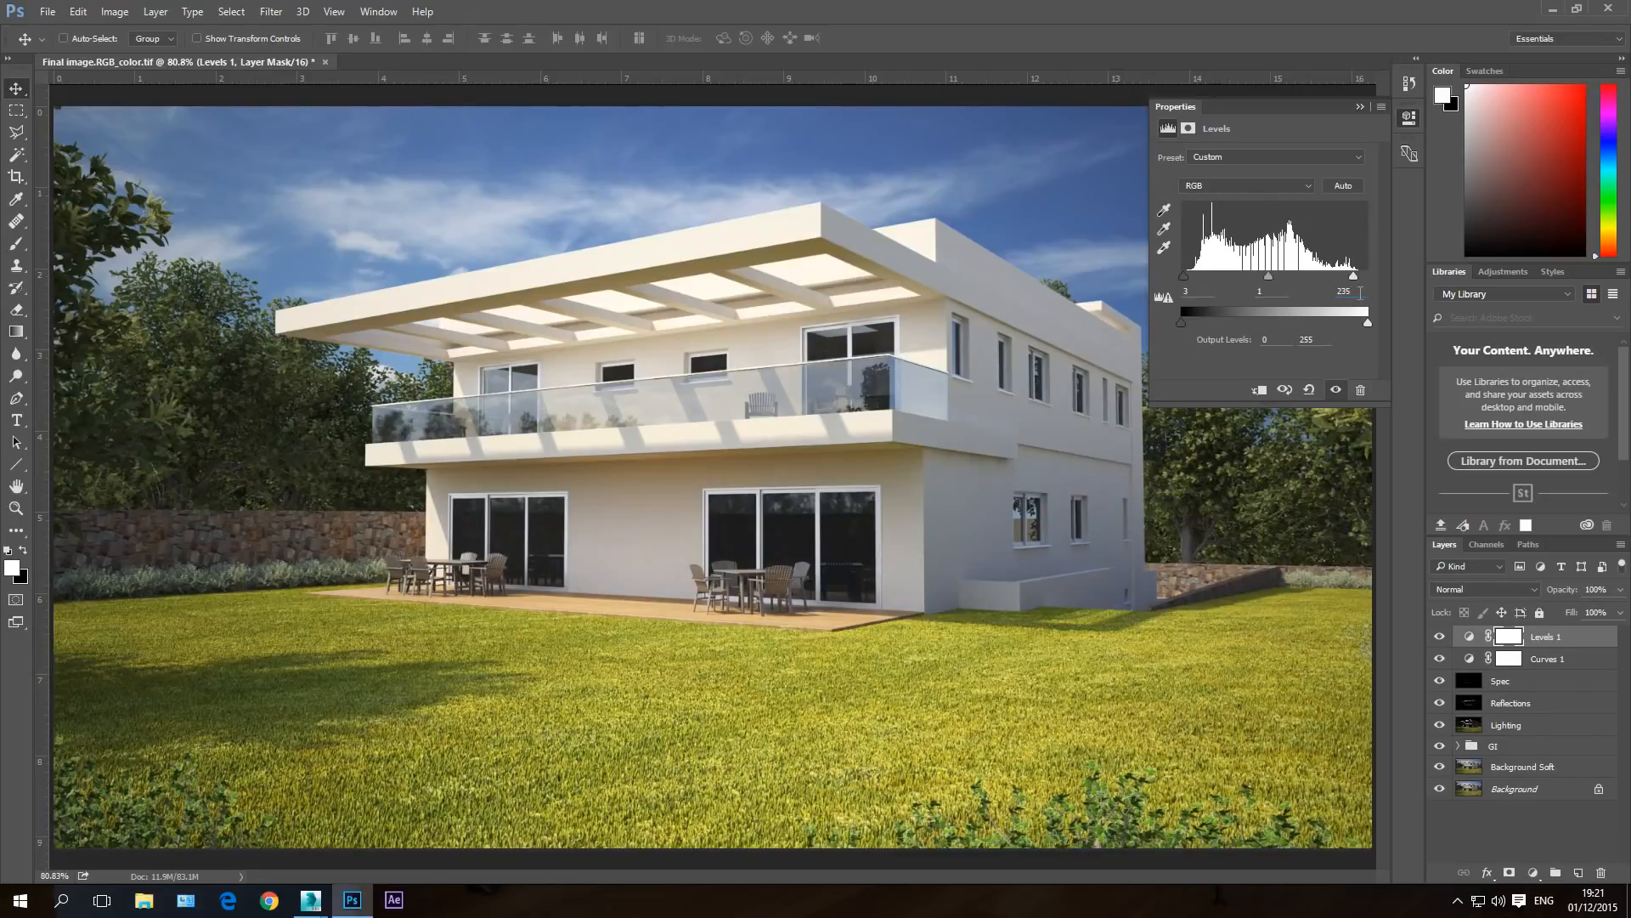
double_click(1358, 293)
type("240")
- Add a Hue/Saturation adjustment layer above the Levels layer and set its master saturation to -15
left_click(1533, 874)
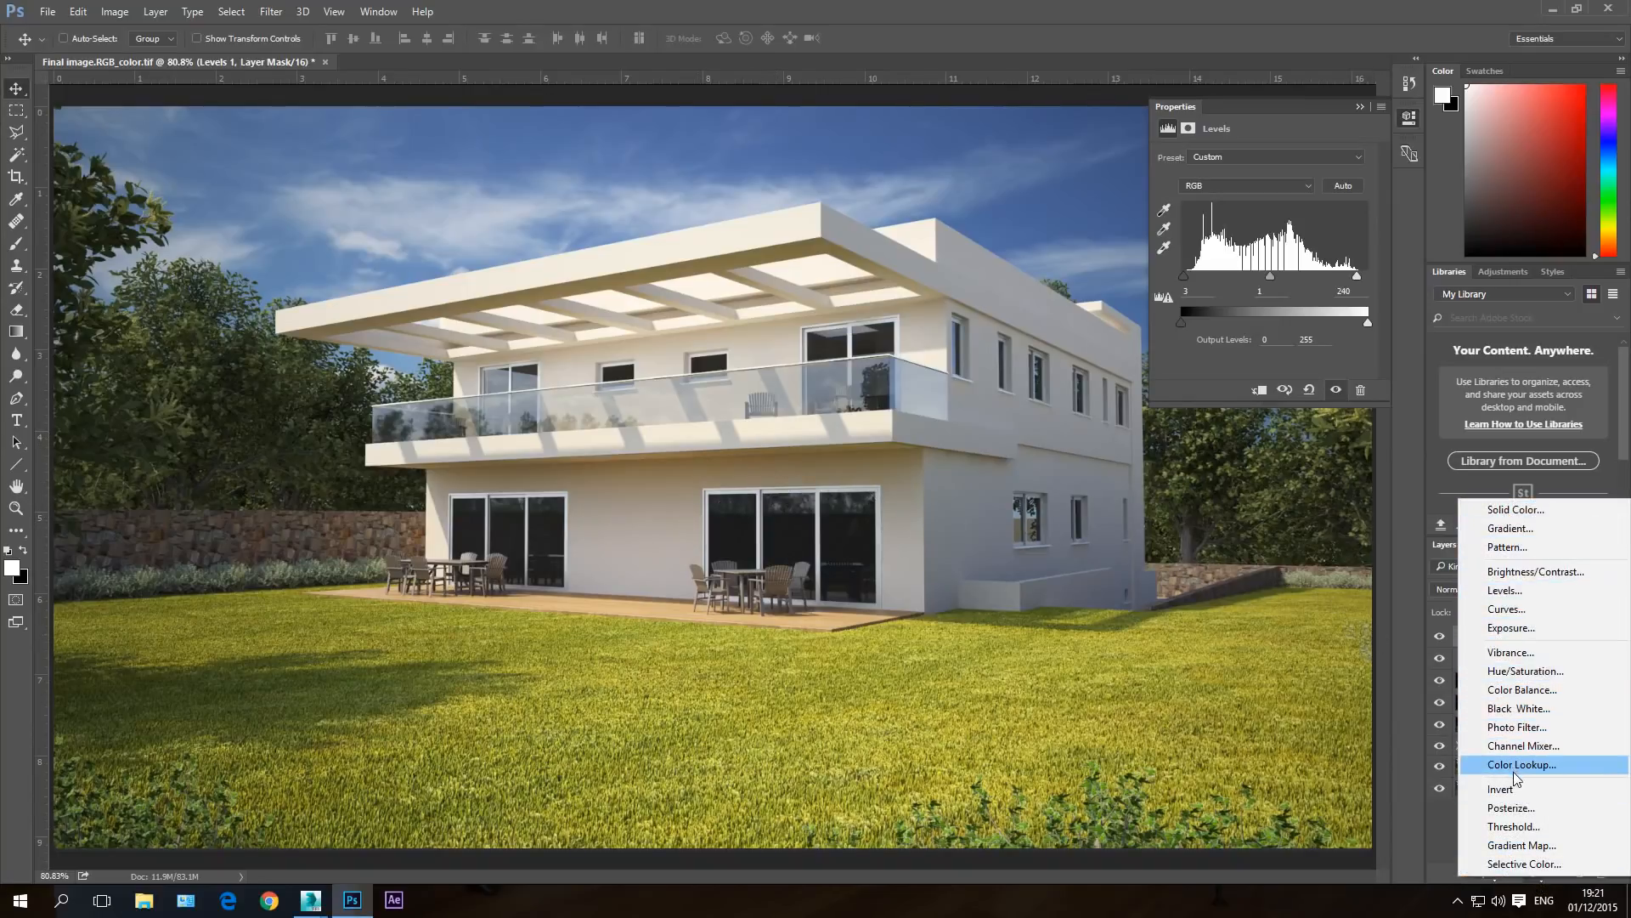
left_click(1525, 672)
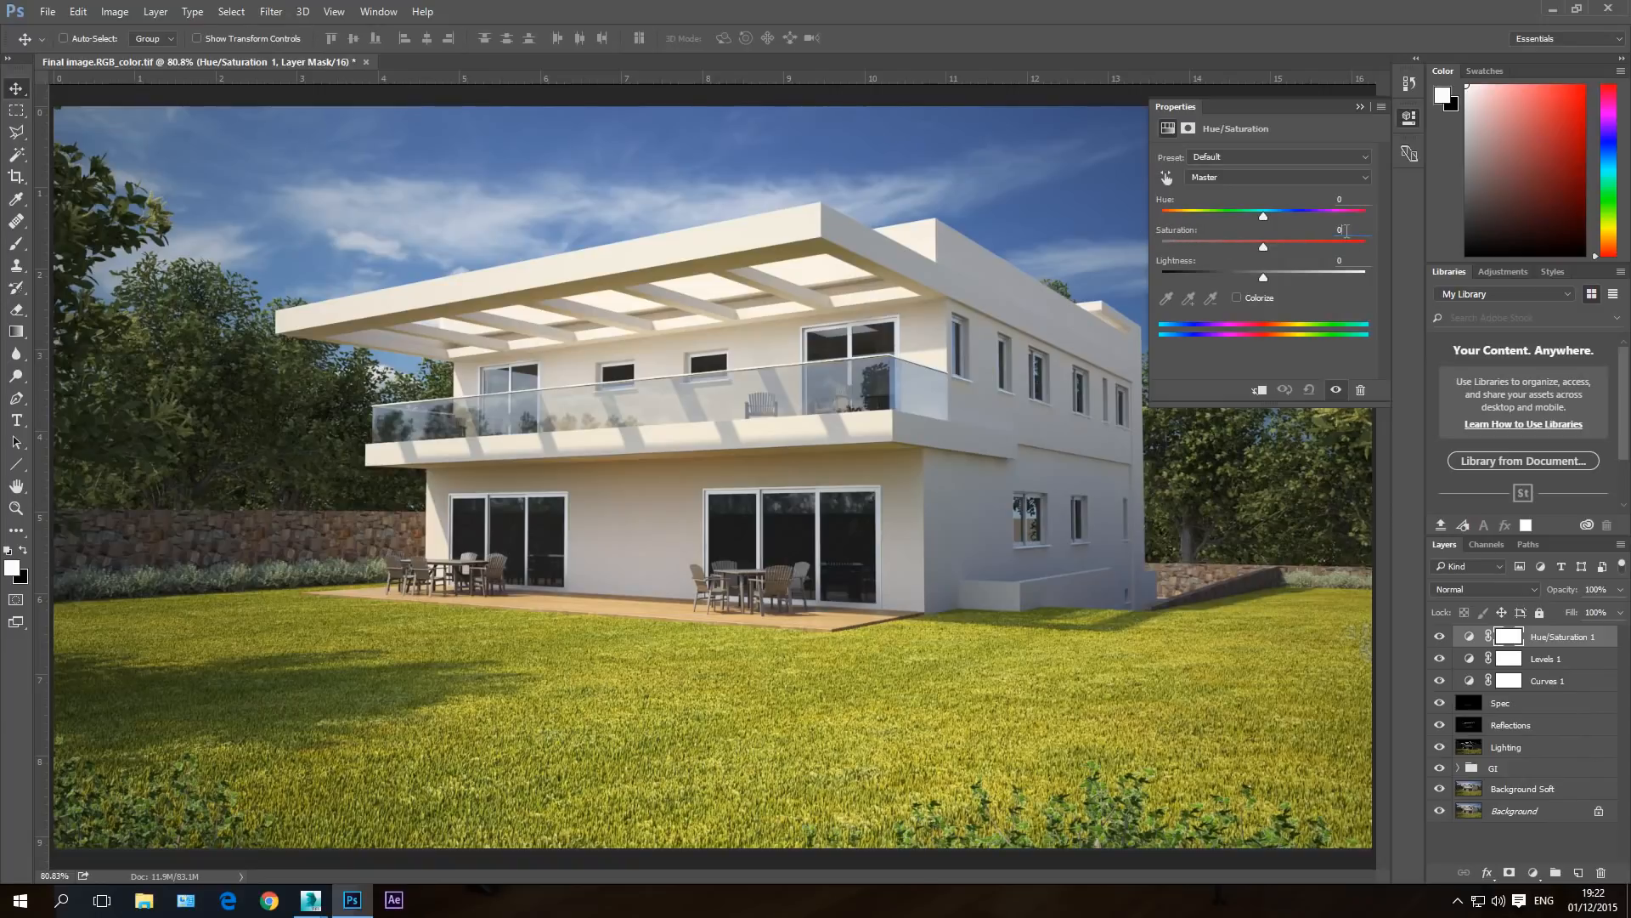
type("15")
- Compare the image with the Hue/Saturation layer hidden and shown, and set its saturation to -10
left_click(1440, 638)
left_click(1440, 638)
left_click(1440, 639)
left_click(1441, 638)
left_click(1439, 638)
left_click(1439, 639)
left_click(1439, 638)
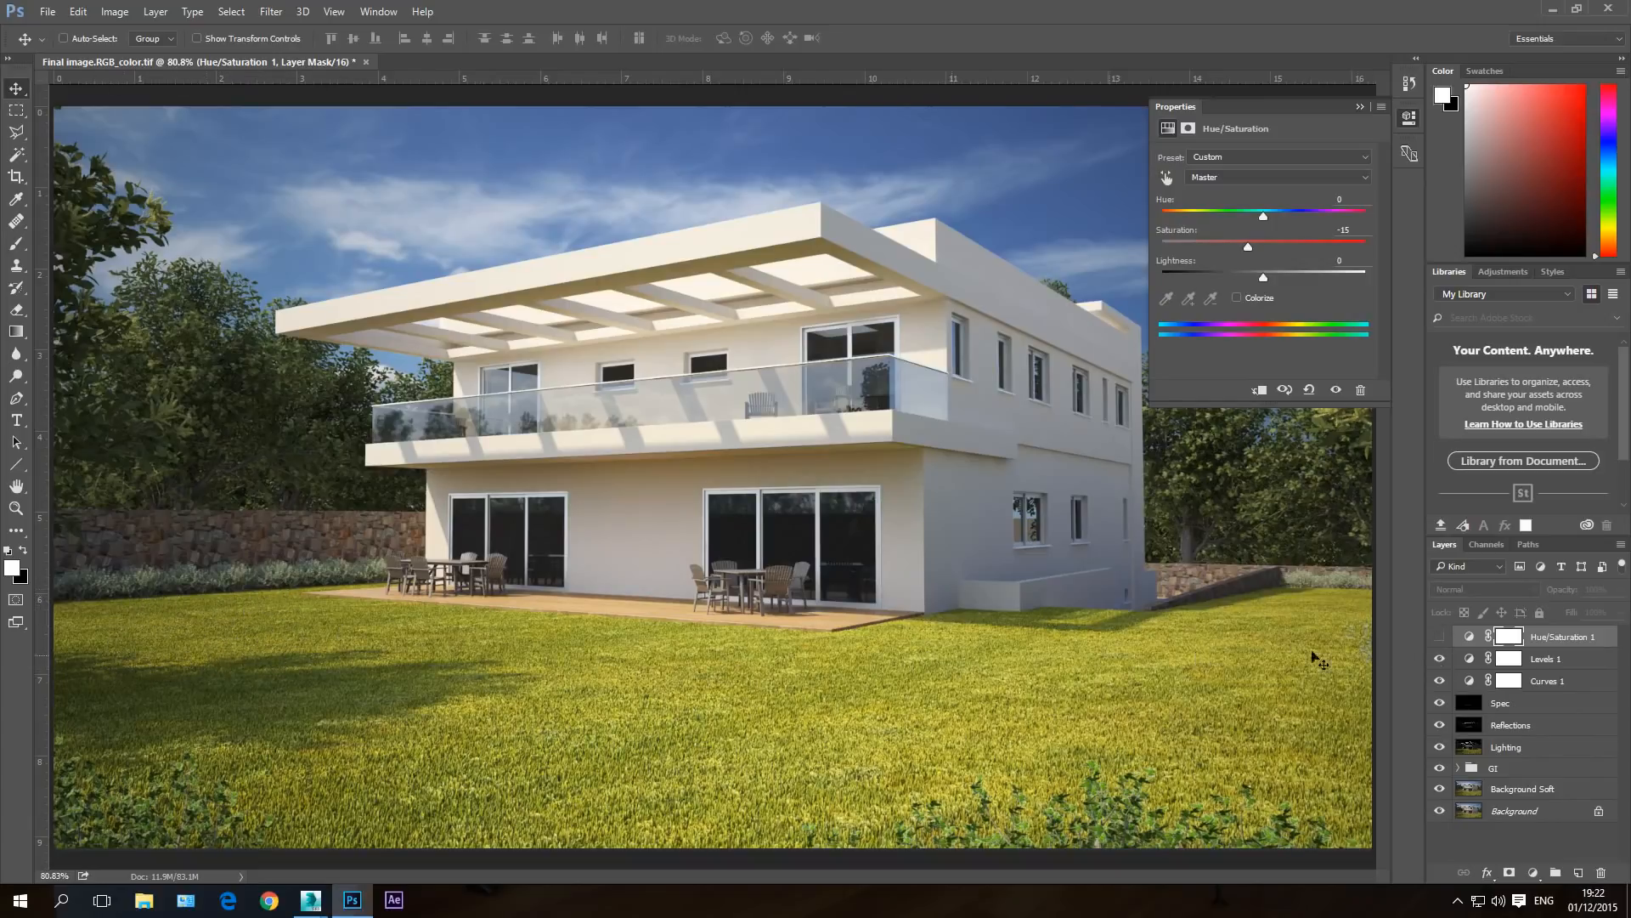
left_click(1438, 638)
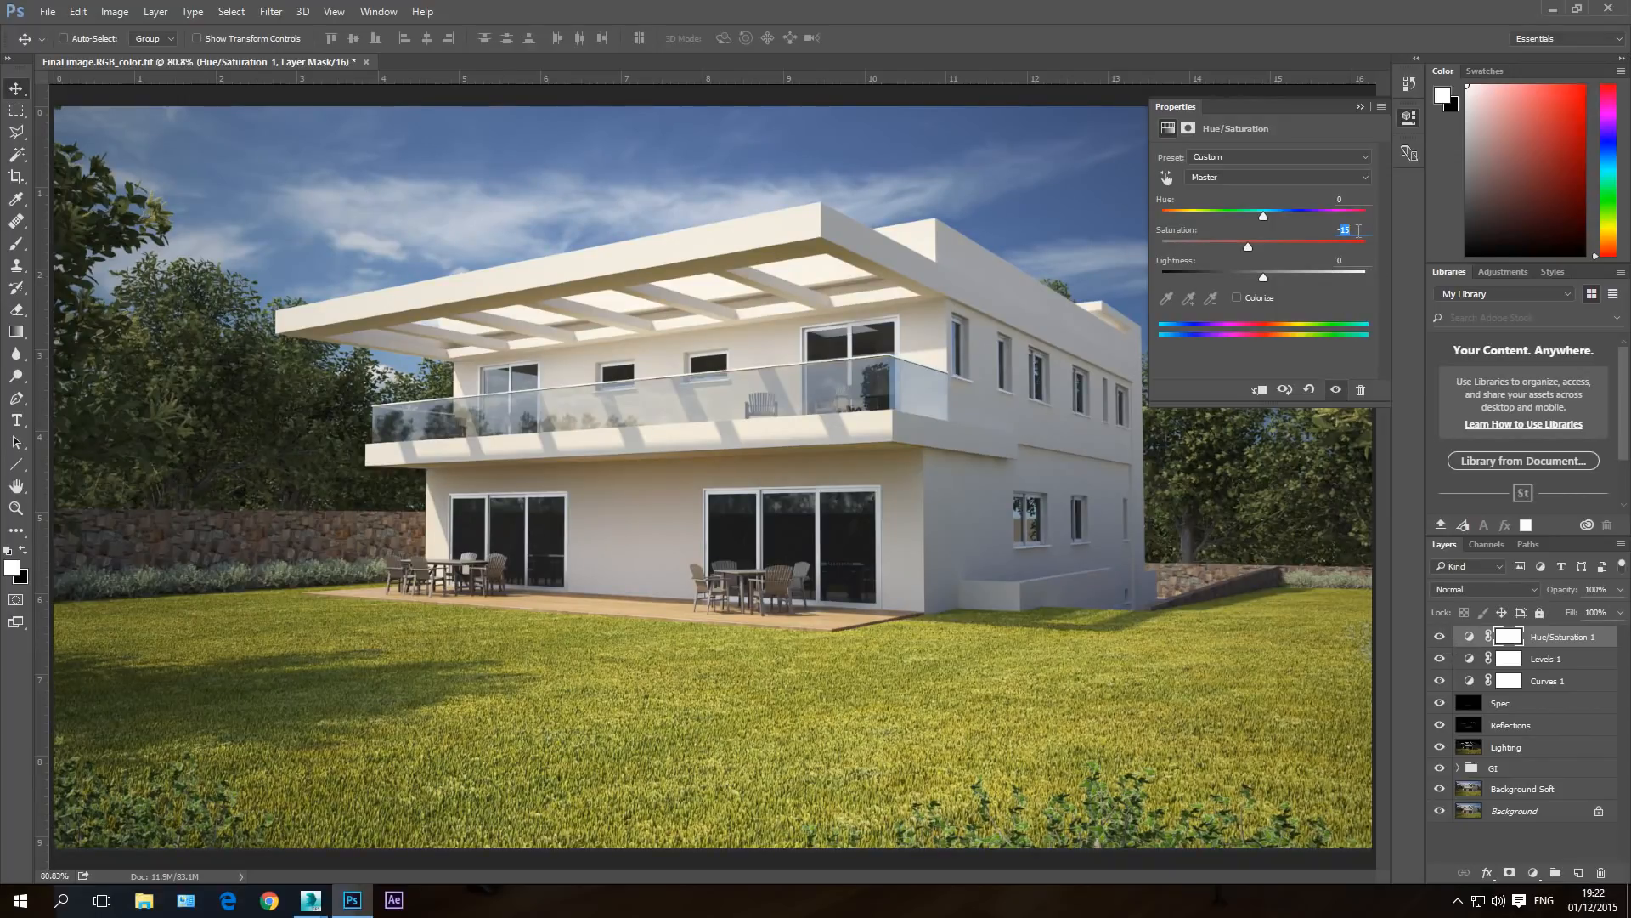
type("-10")
- Add a Brightness/Contrast adjustment layer above the Hue/Saturation layer and set its brightness to 10 after trying 15
left_click(1534, 872)
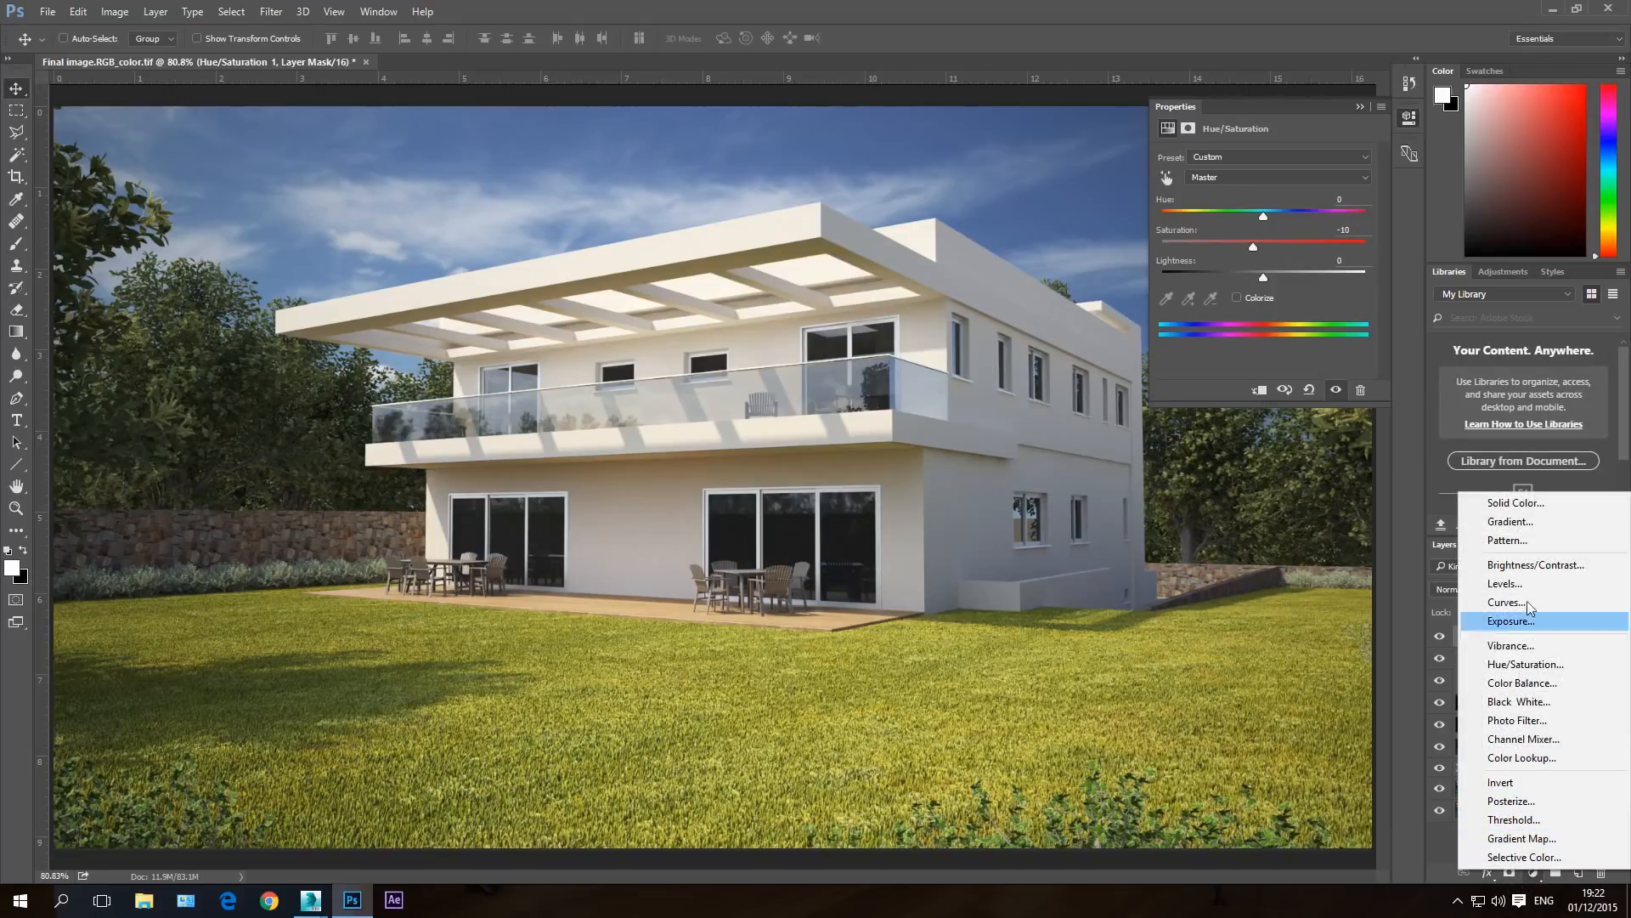
left_click(1542, 564)
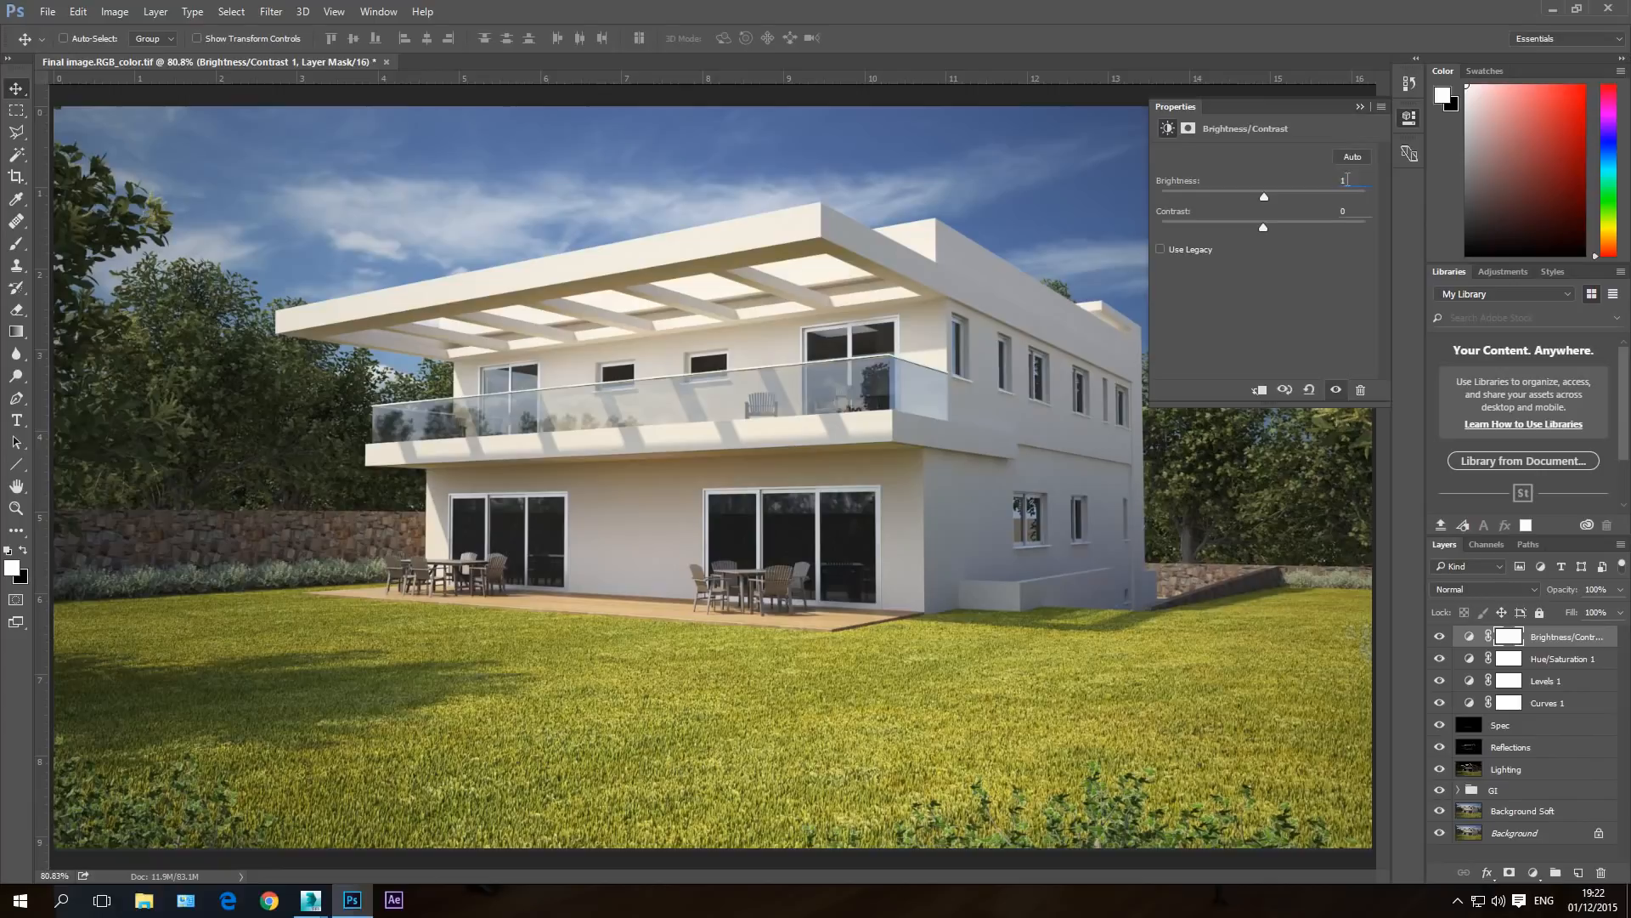
type("10")
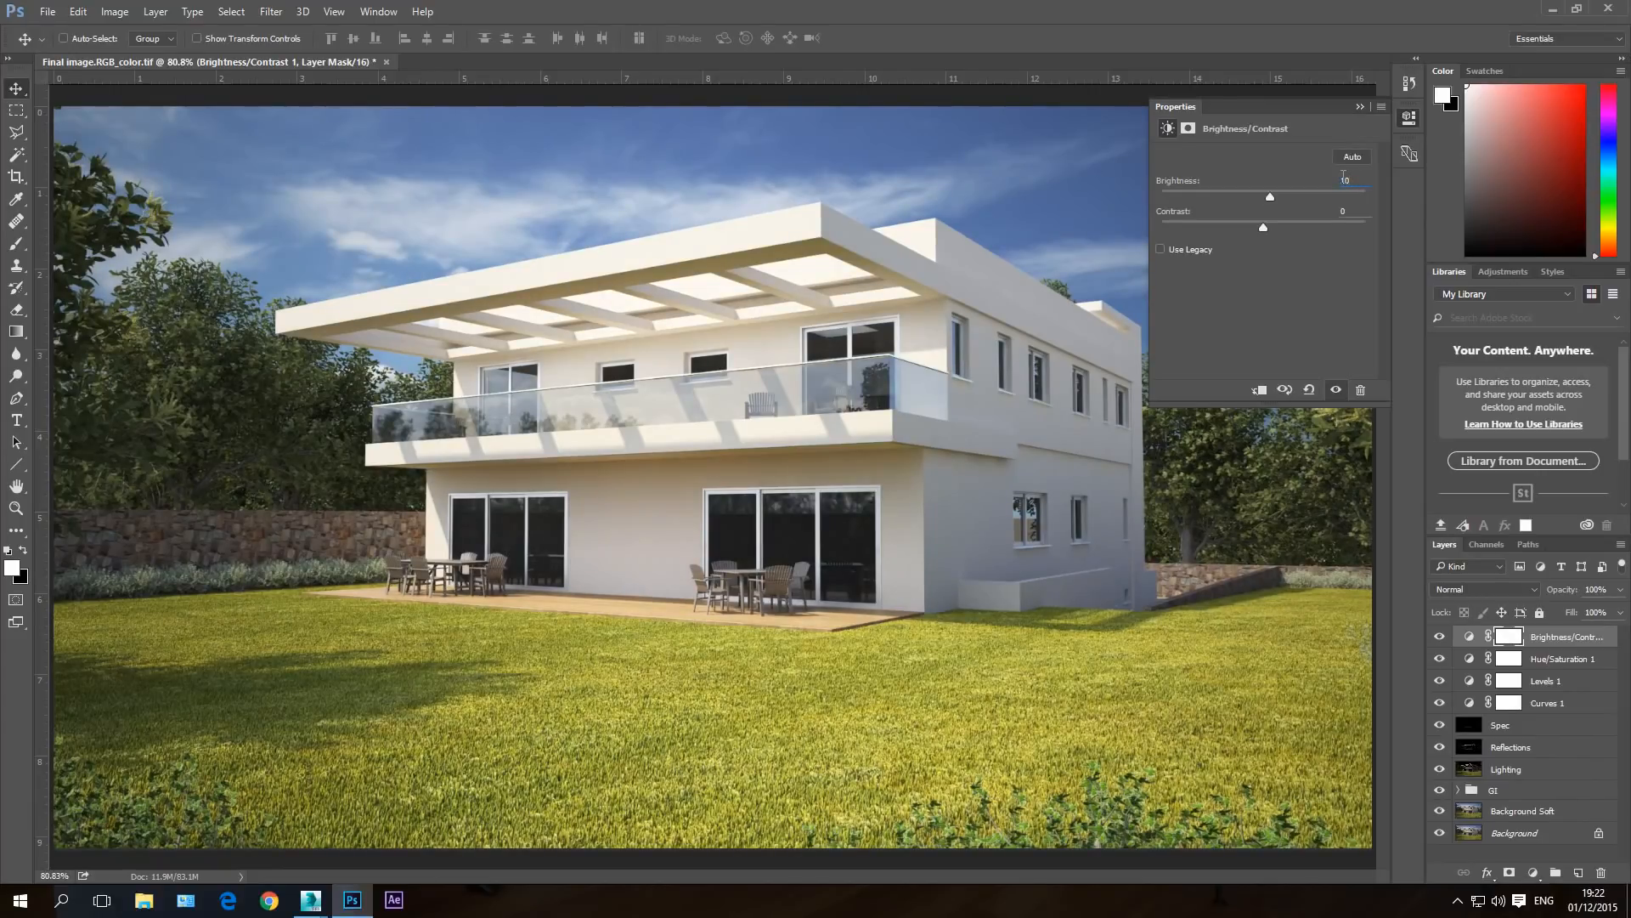
type("15")
type("10")
- Compare the original snapshot of the image with the latest edited state in the history, ending on the latest state
left_click(1409, 83)
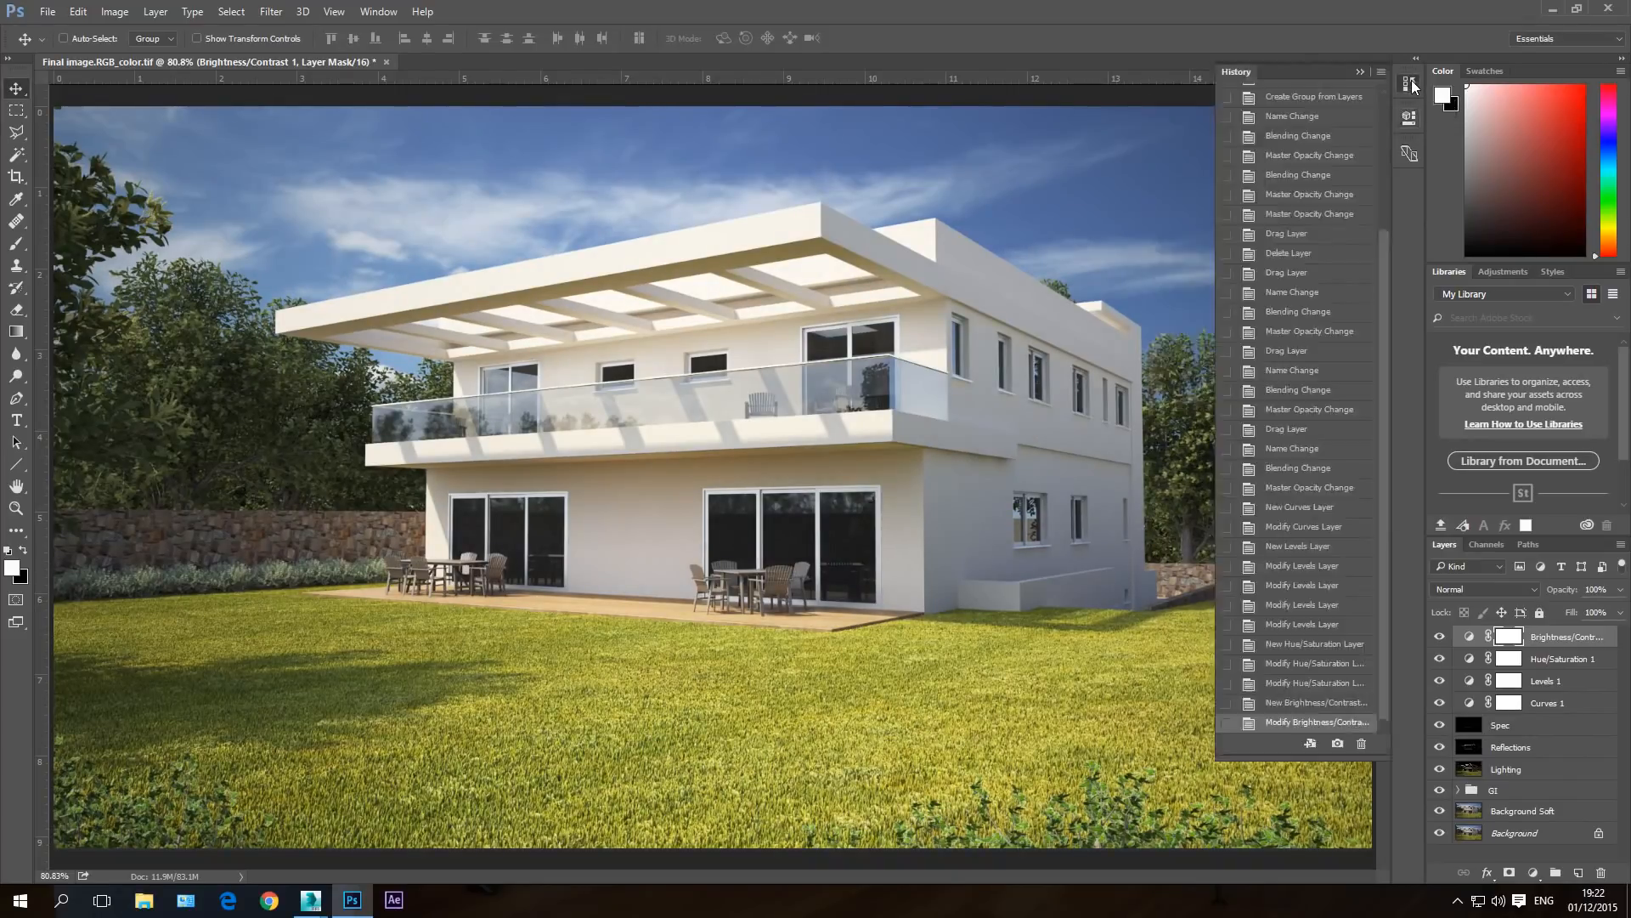
left_click_drag(1300, 756, 1296, 874)
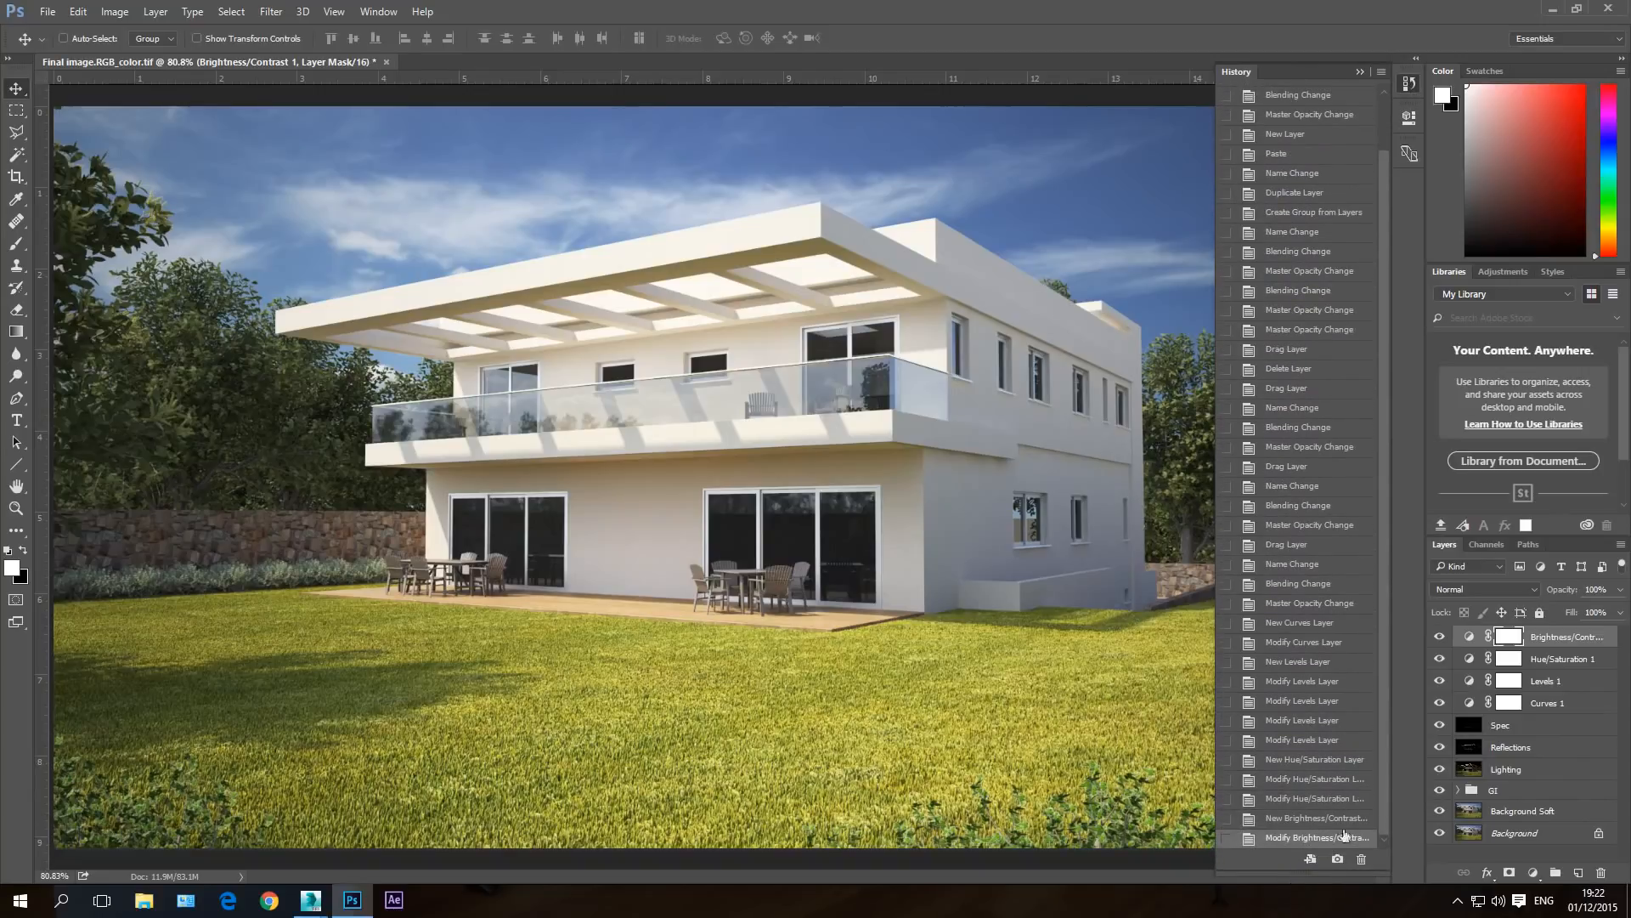
left_click_drag(1384, 775, 1375, 625)
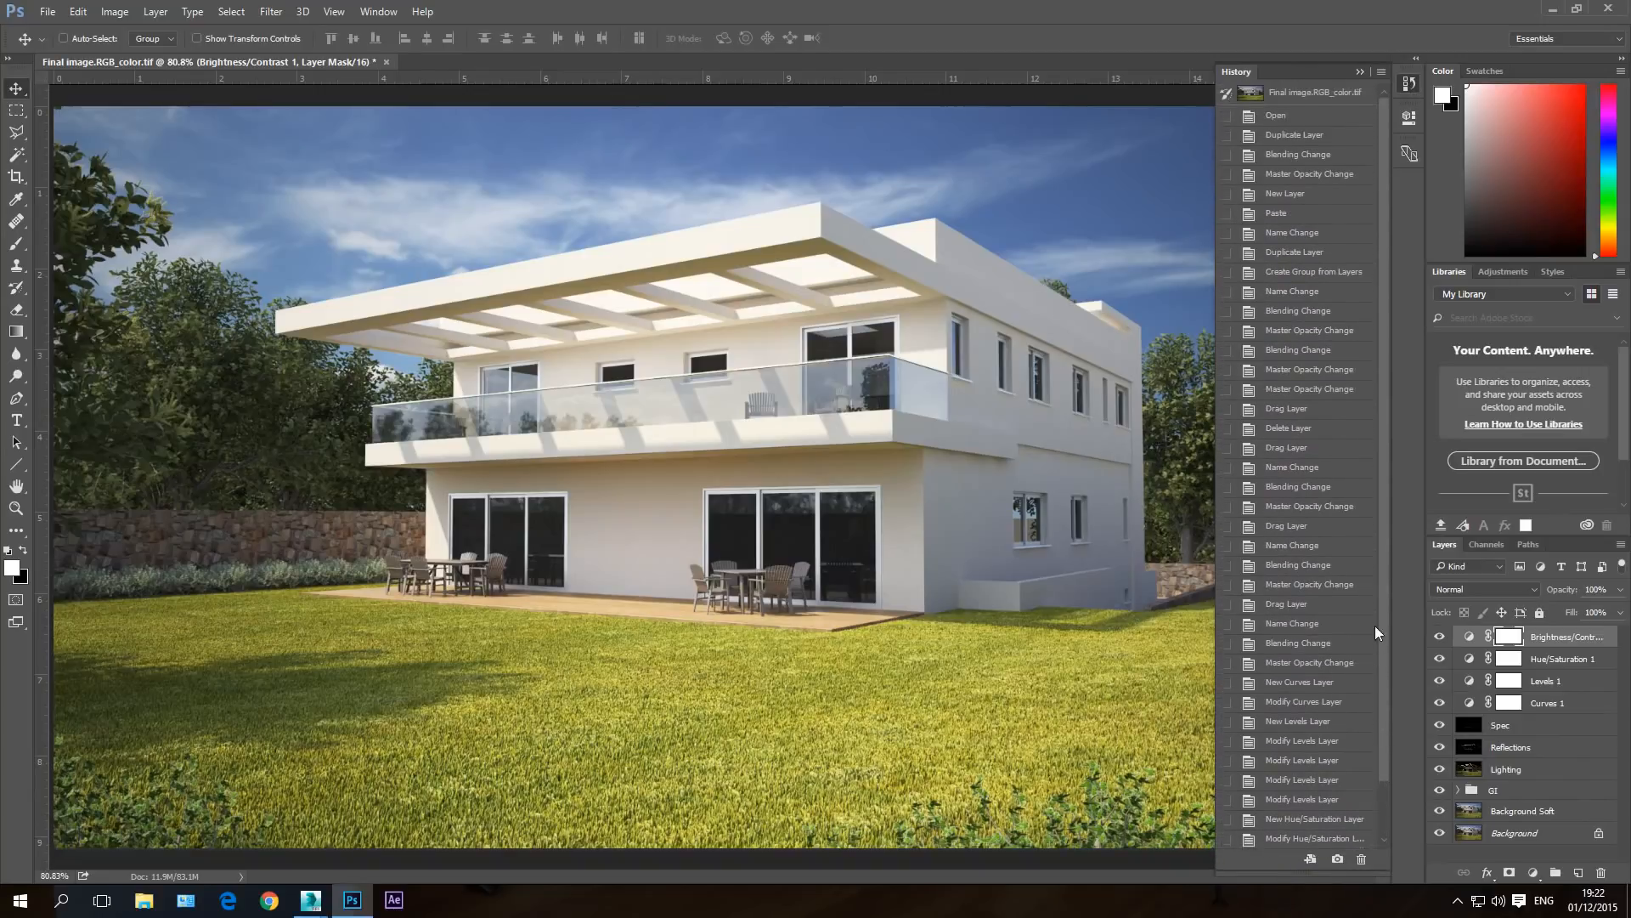
left_click(1289, 95)
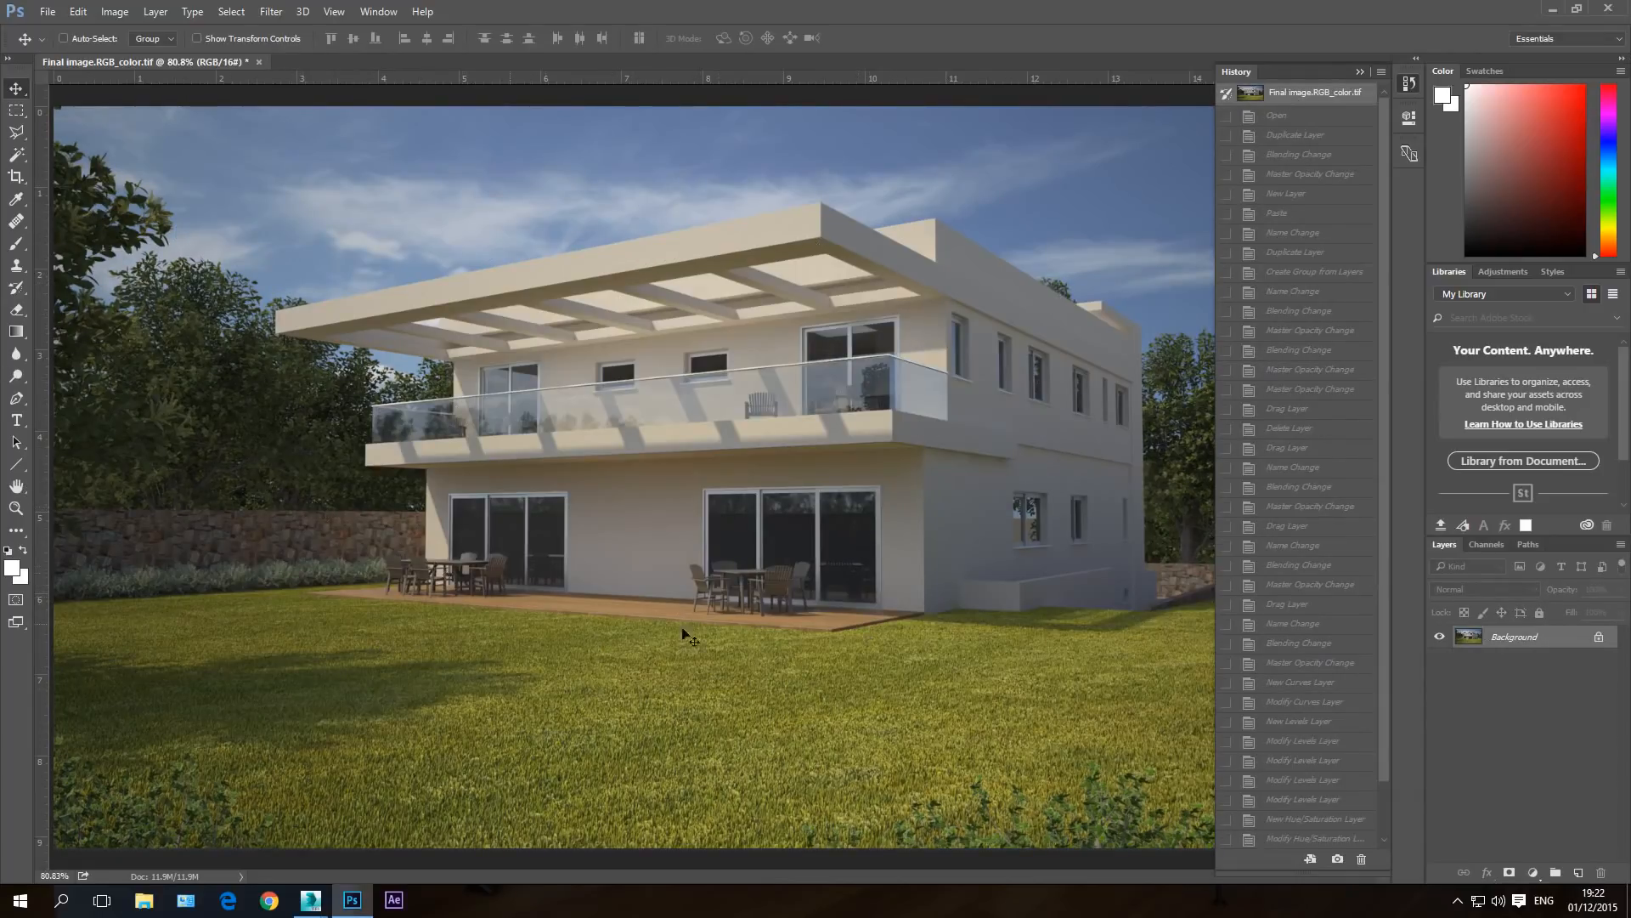
scroll(1385, 160, "down", 3)
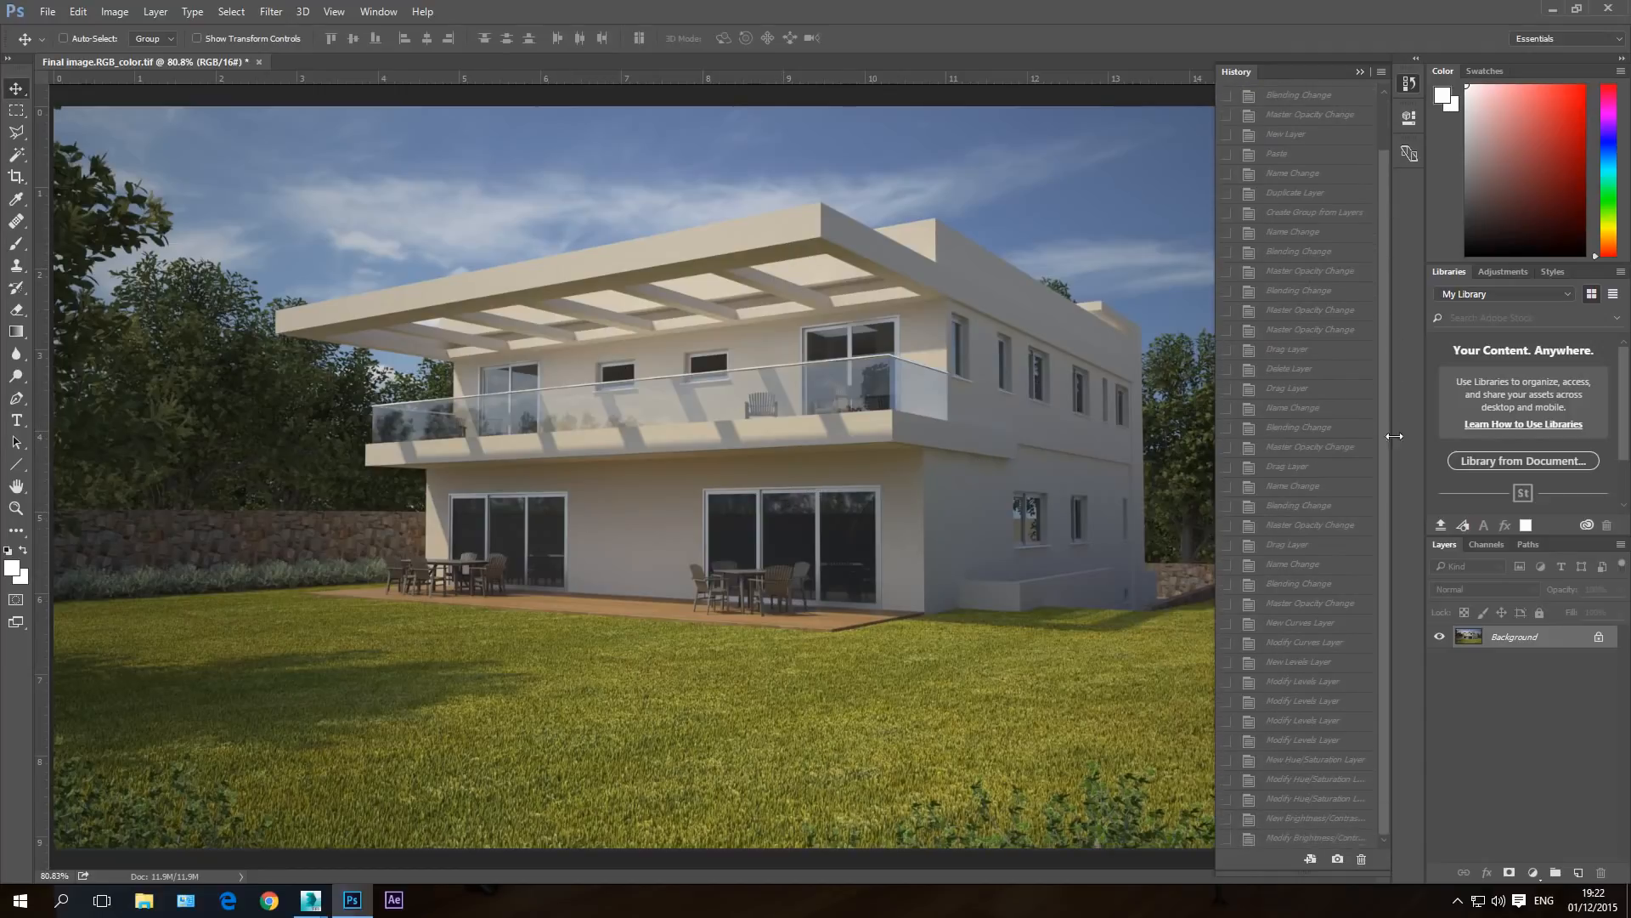
left_click(1298, 840)
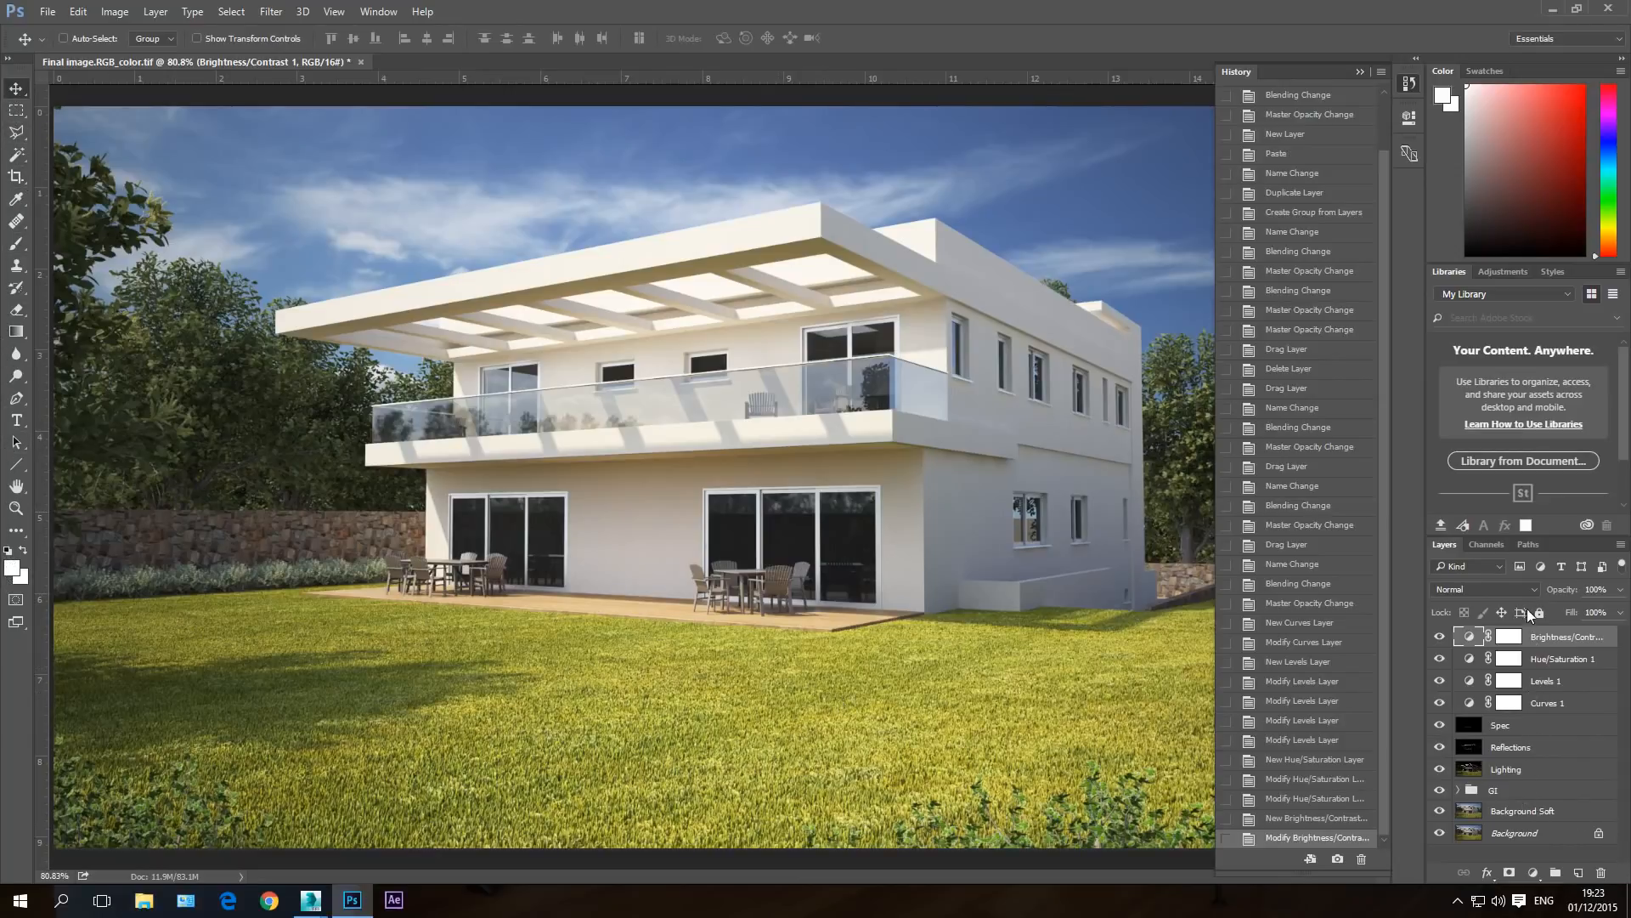
- Review the blend mode and opacity of the Spec, Background Soft and Lighting layers and the settings of the Brightness/Contrast layer
left_click(1511, 729)
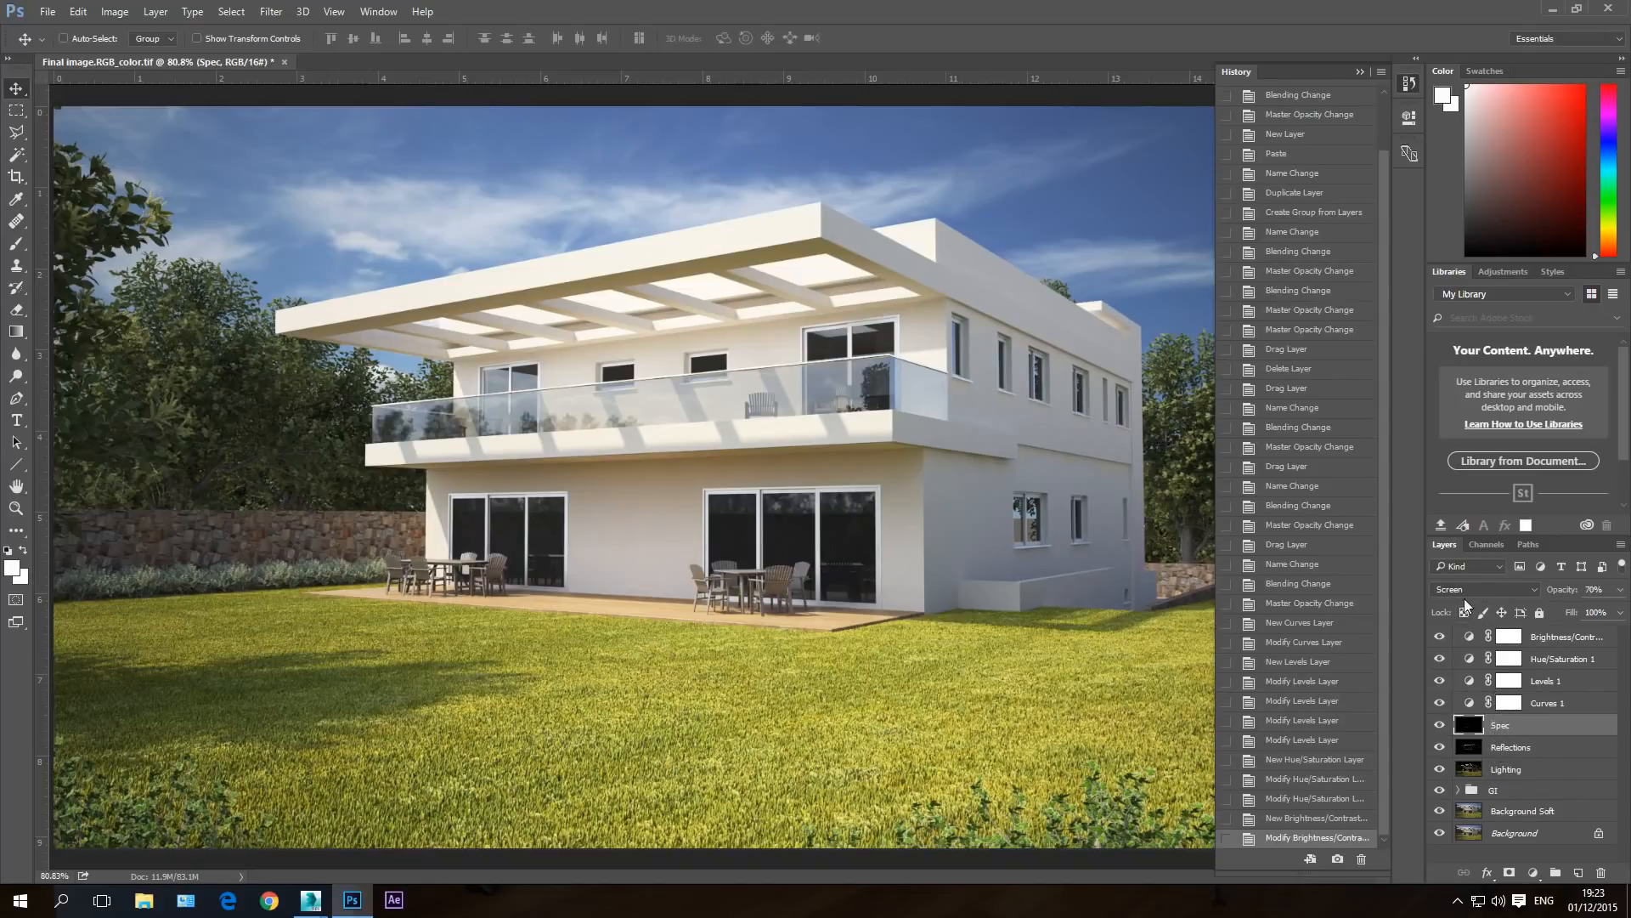
left_click(1509, 814)
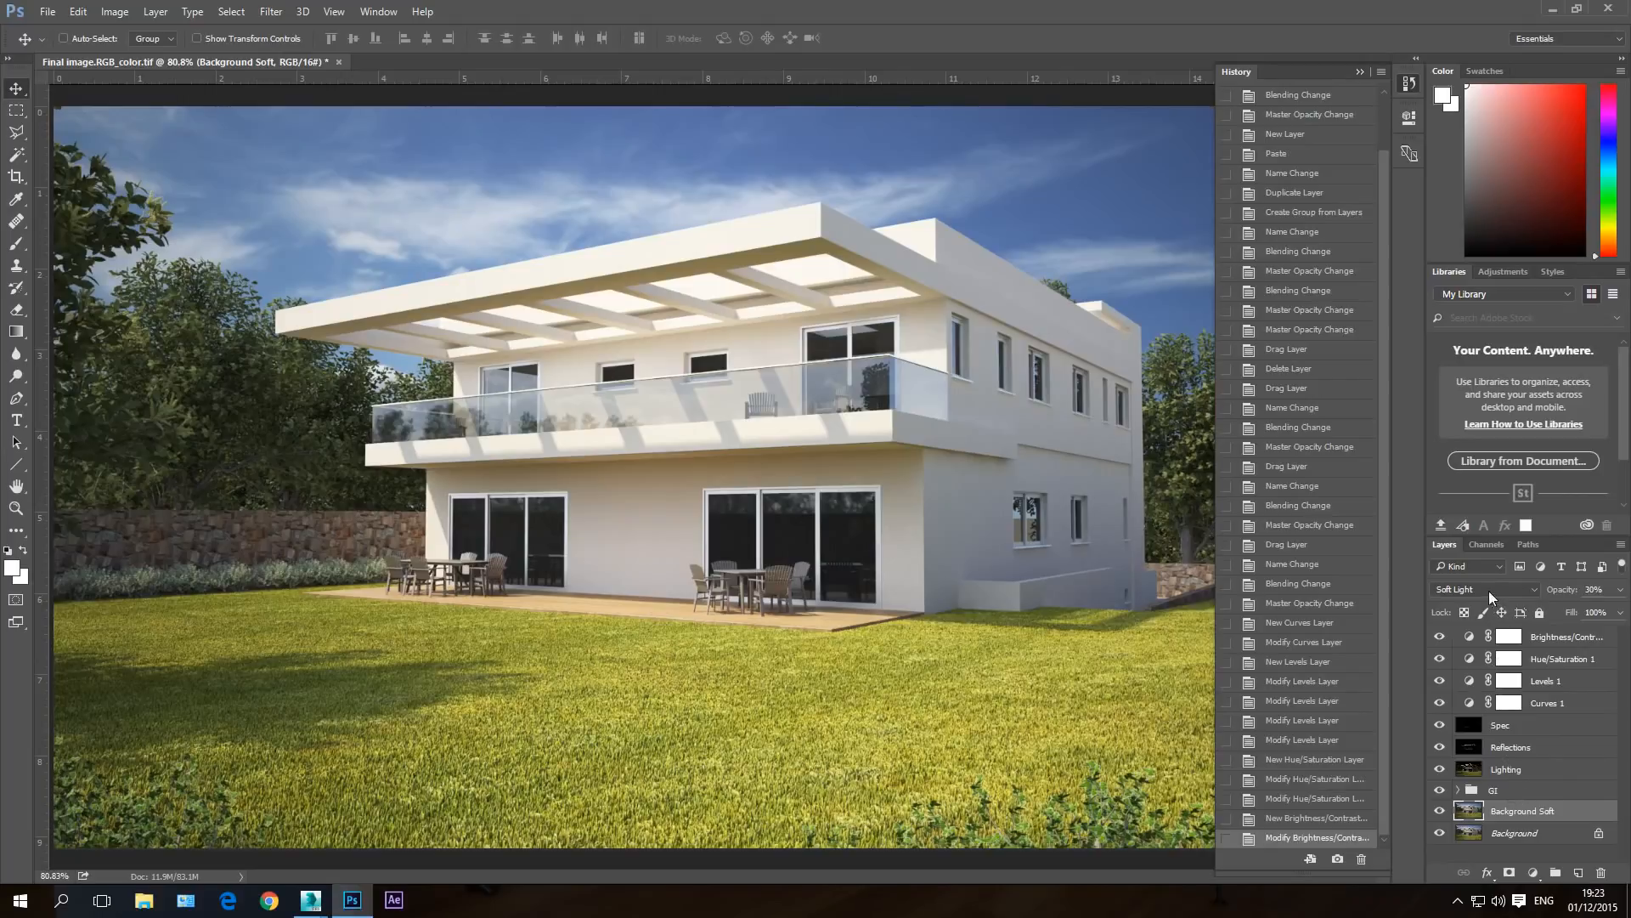
left_click(1511, 768)
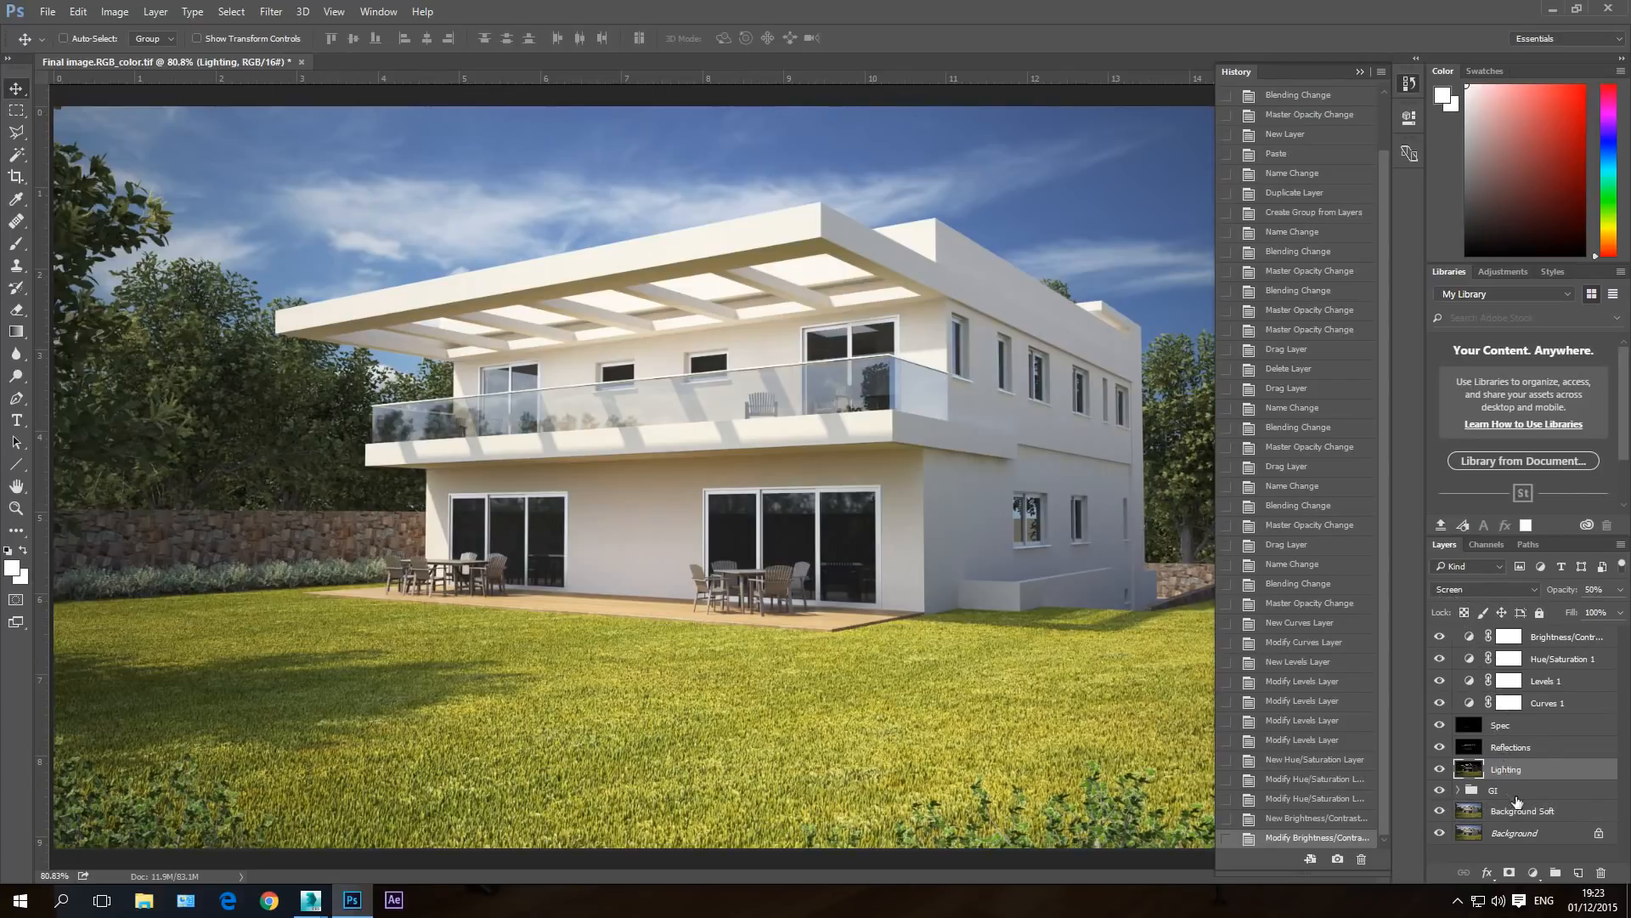
key("shift+alt+n")
left_click(1548, 637)
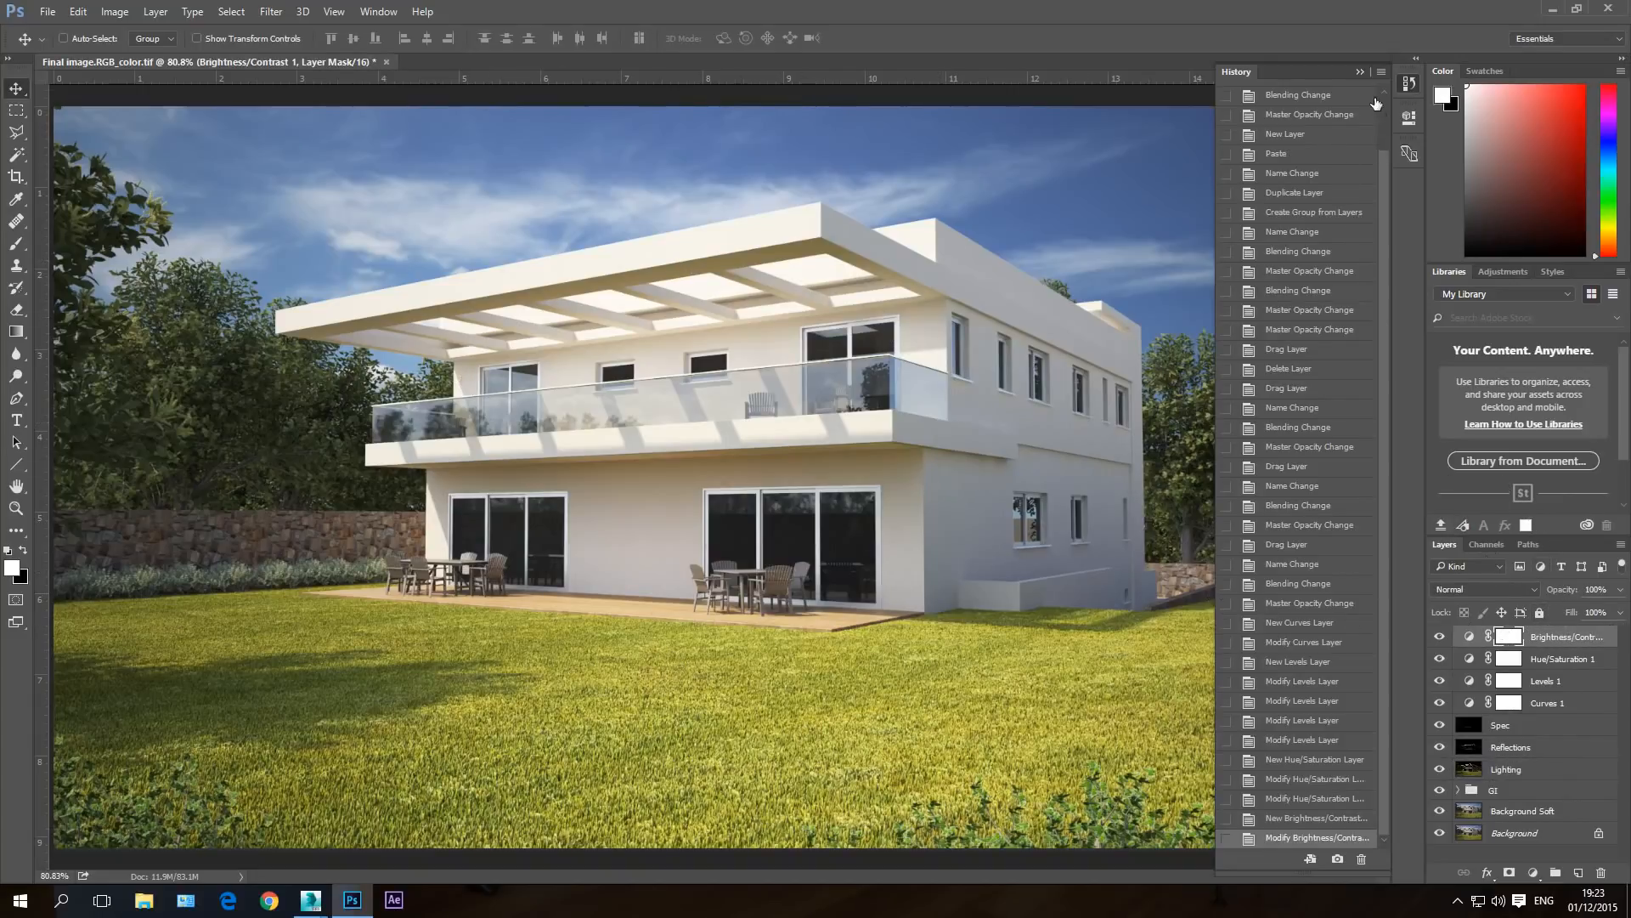
left_click(1408, 119)
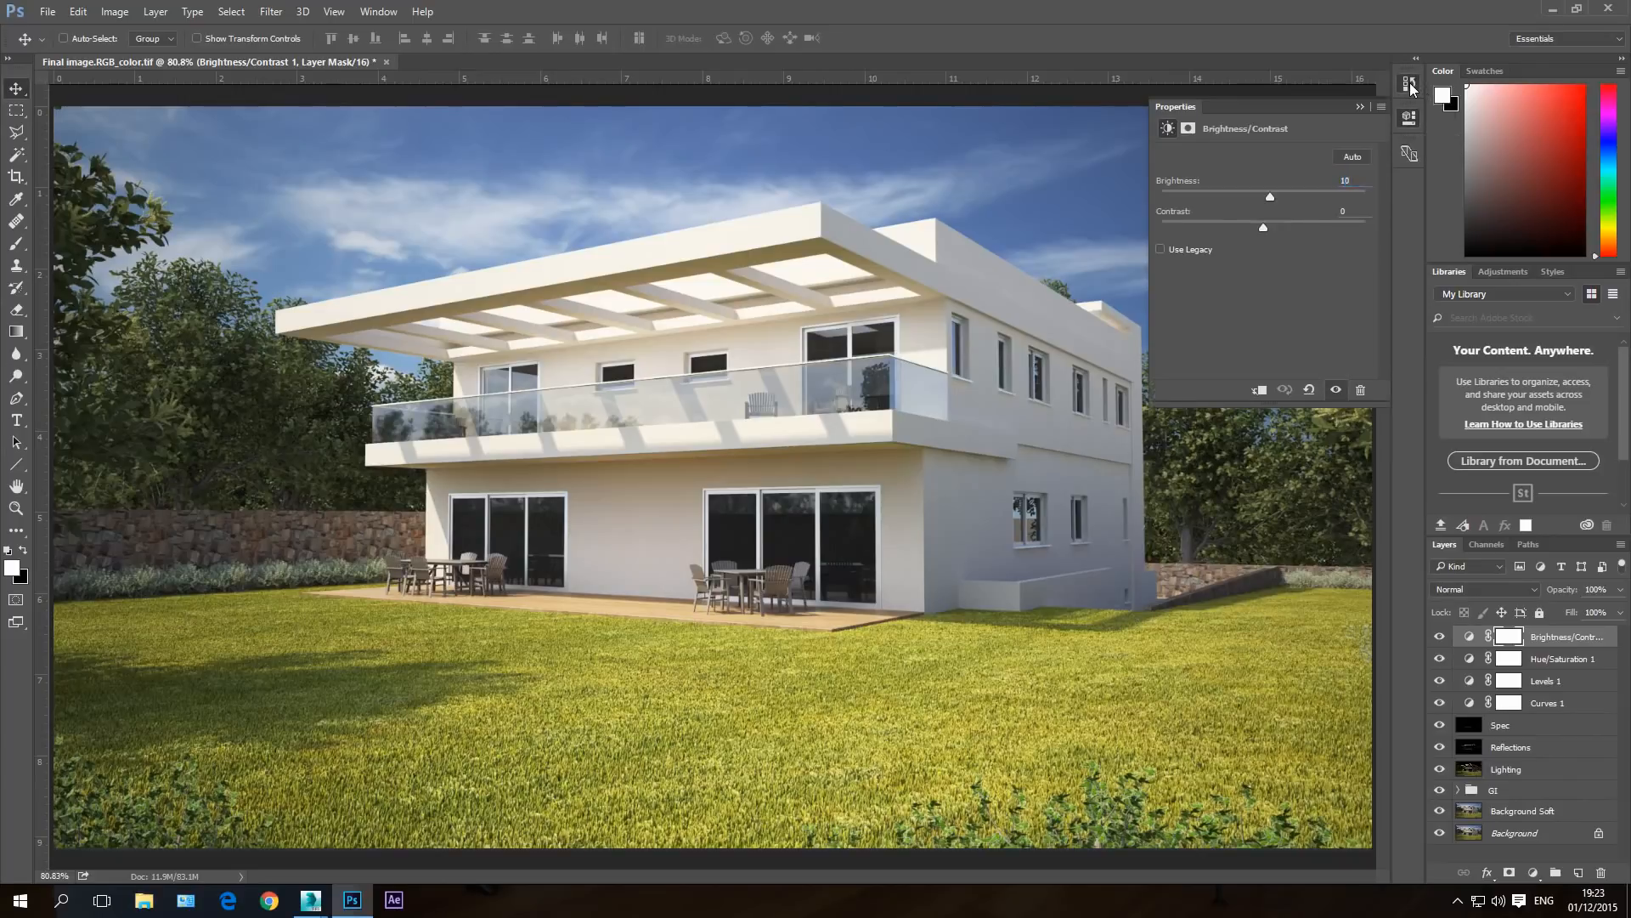
left_click(1410, 84)
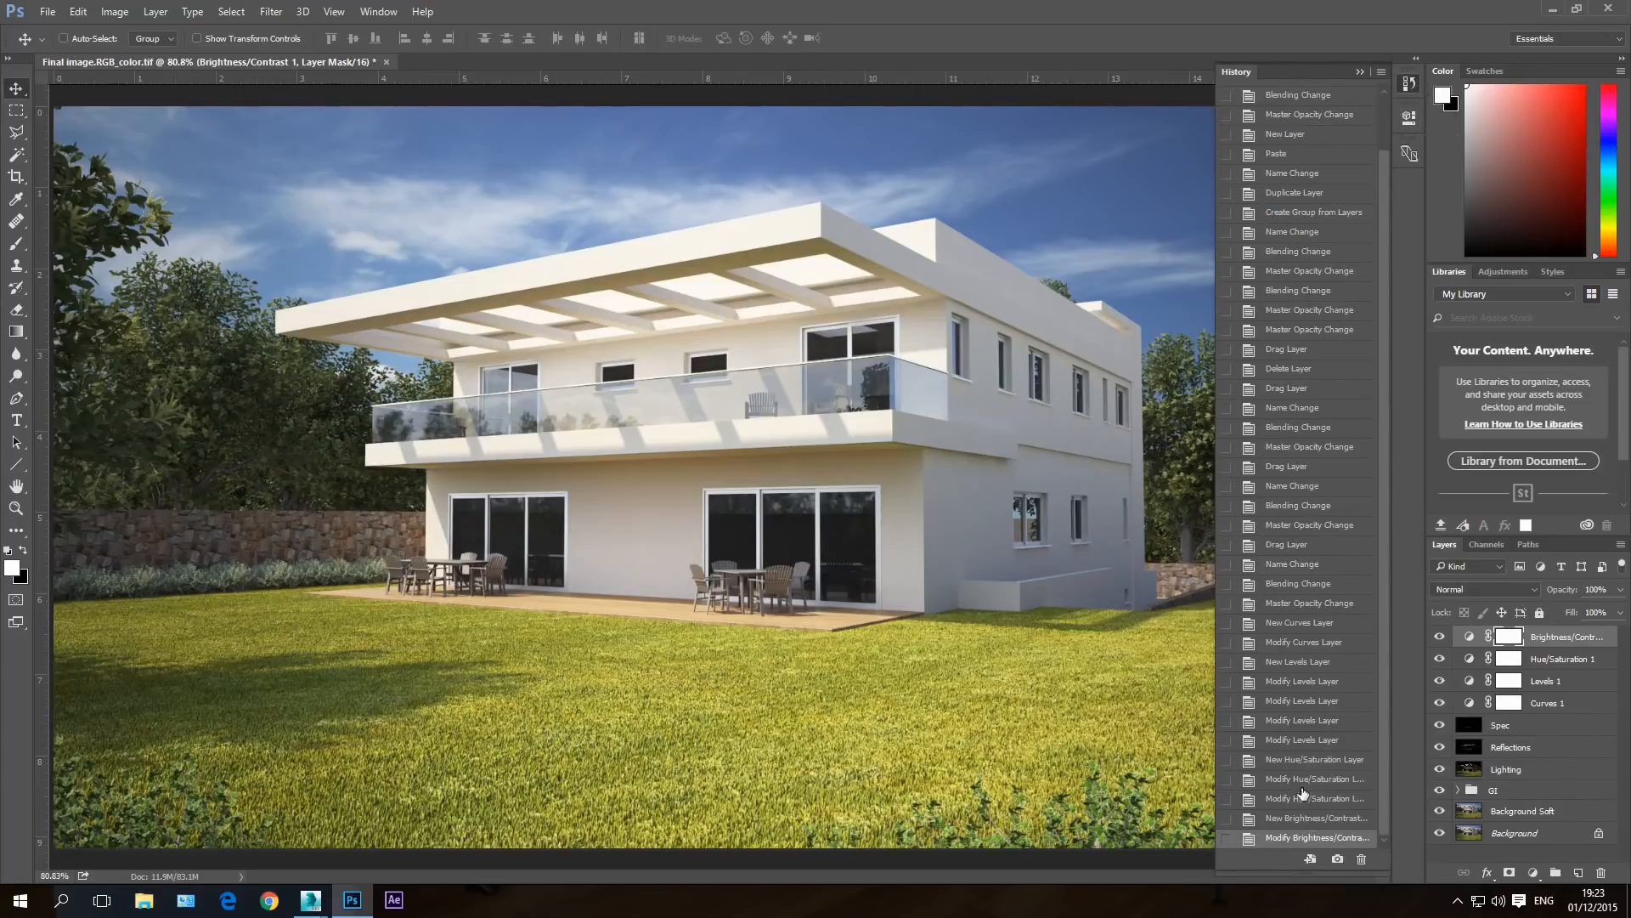
left_click(1411, 123)
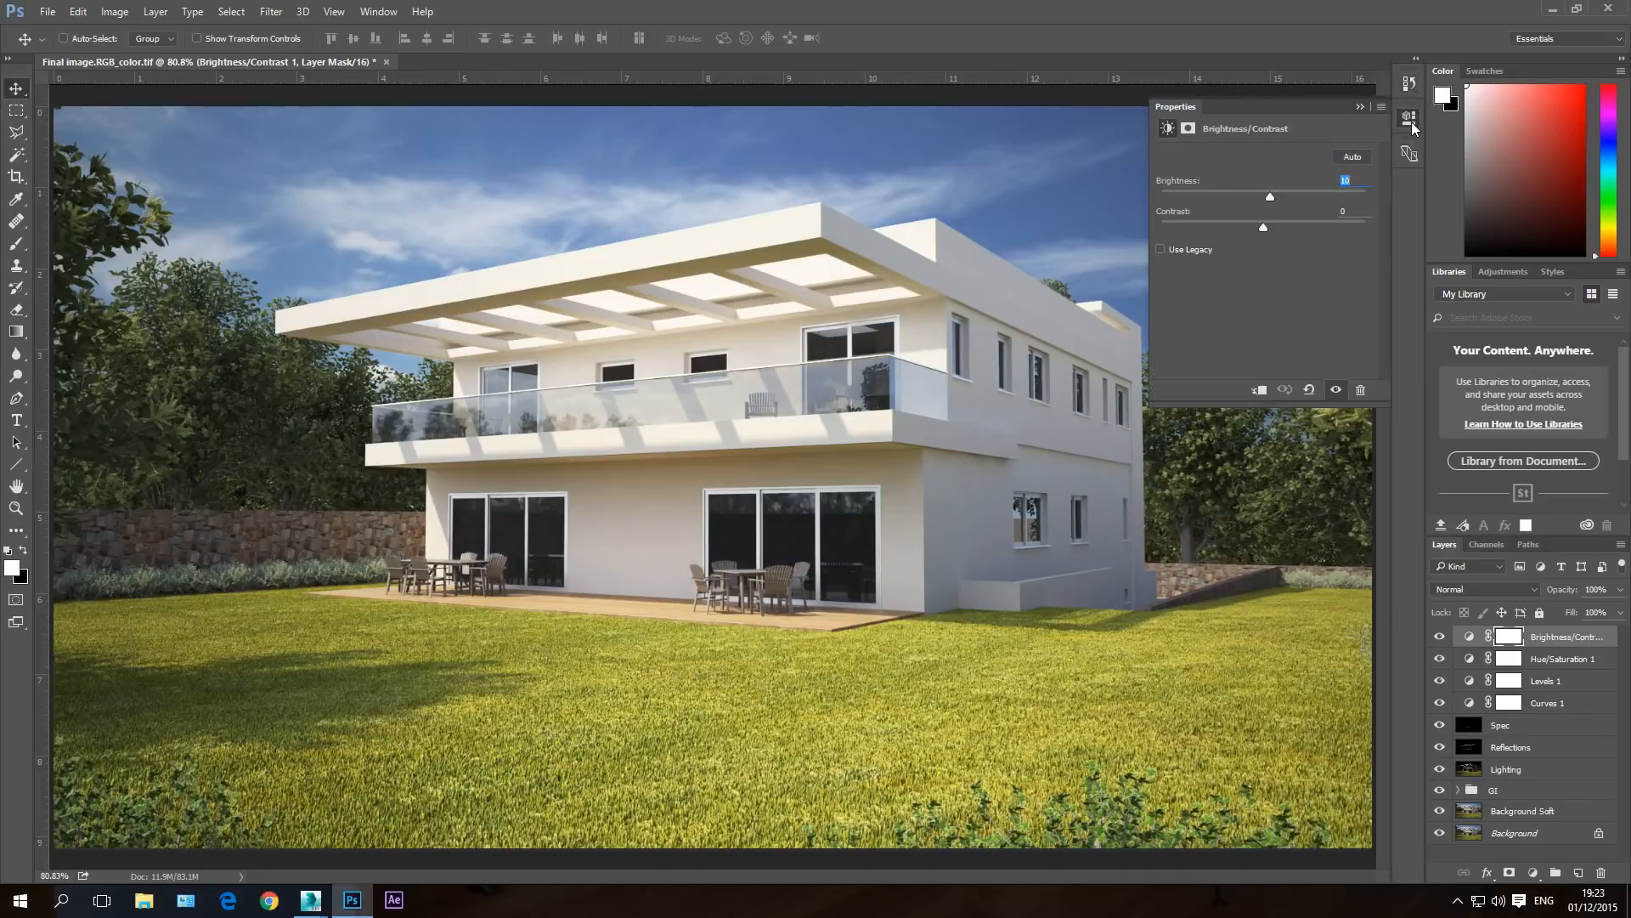
- Review the Hue/Saturation and Curves adjustment layers, and set the Levels layer's highlight input value to 245
left_click(1543, 660)
left_click(1543, 682)
left_click(1540, 704)
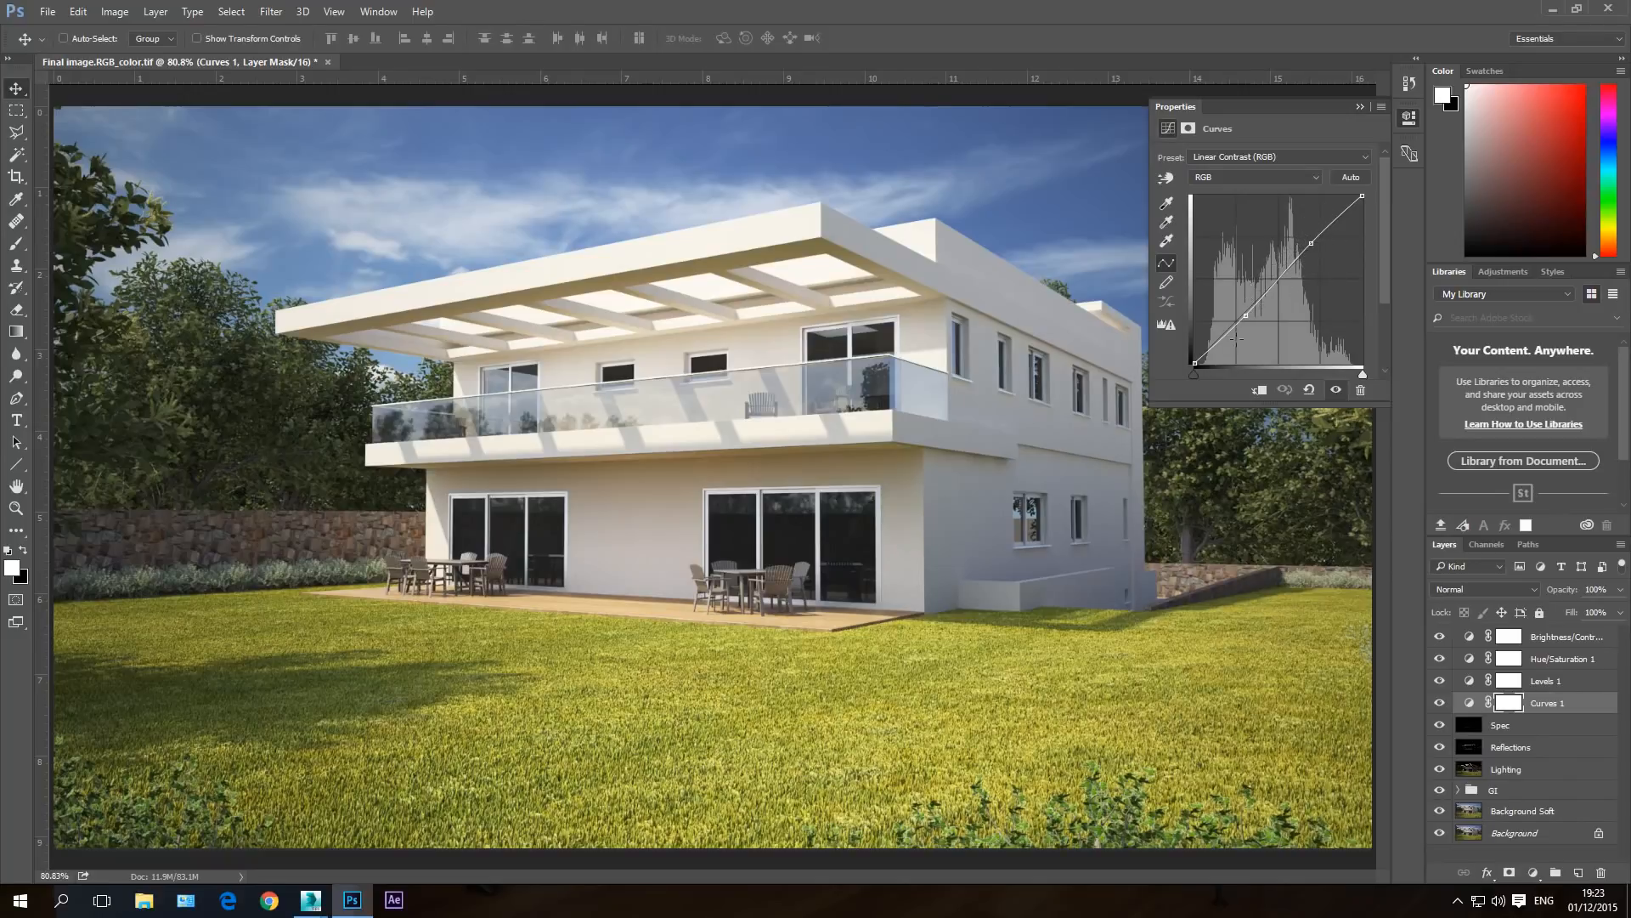
left_click(1559, 680)
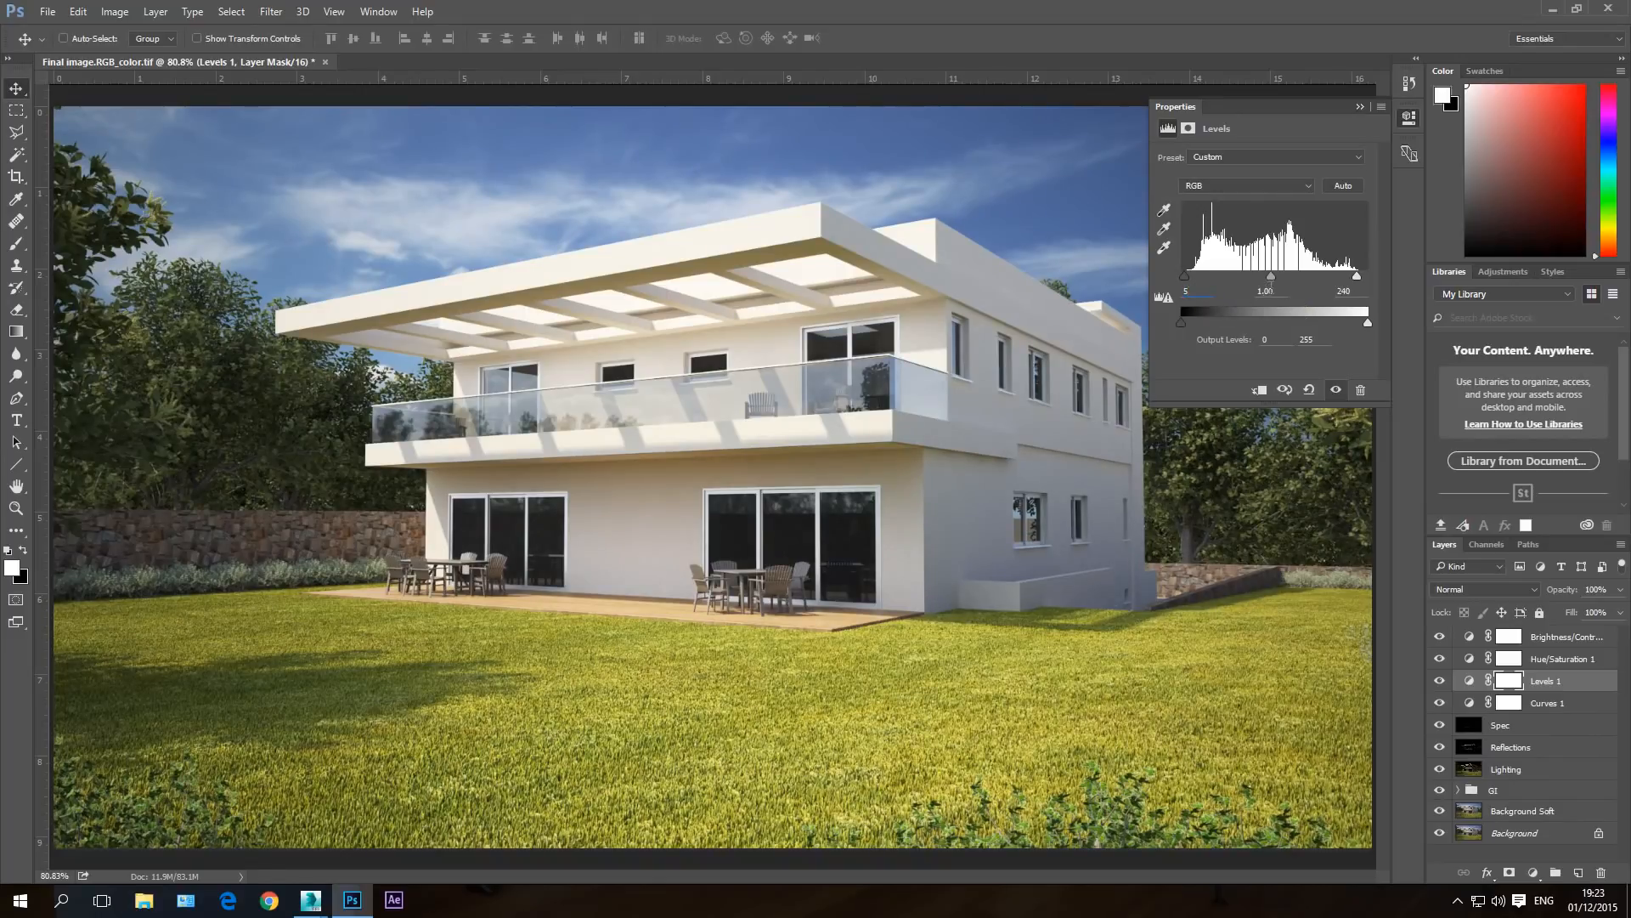
left_click(1354, 290)
type("245")
- Add a Color Balance adjustment layer above the Brightness/Contrast layer
left_click(1560, 664)
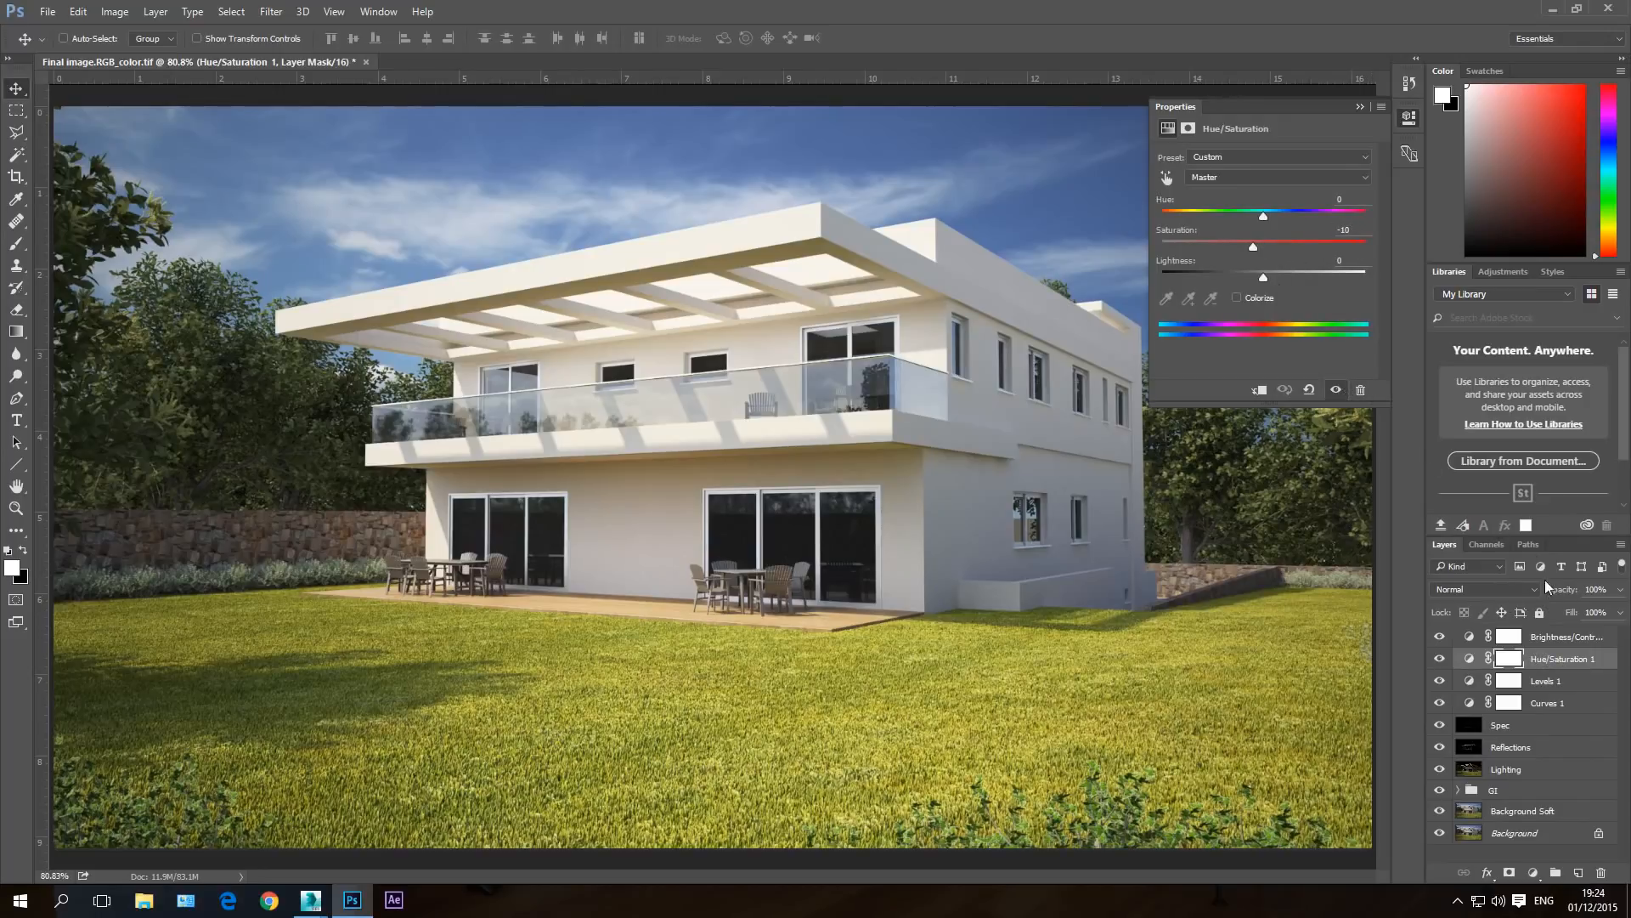
left_click(1556, 639)
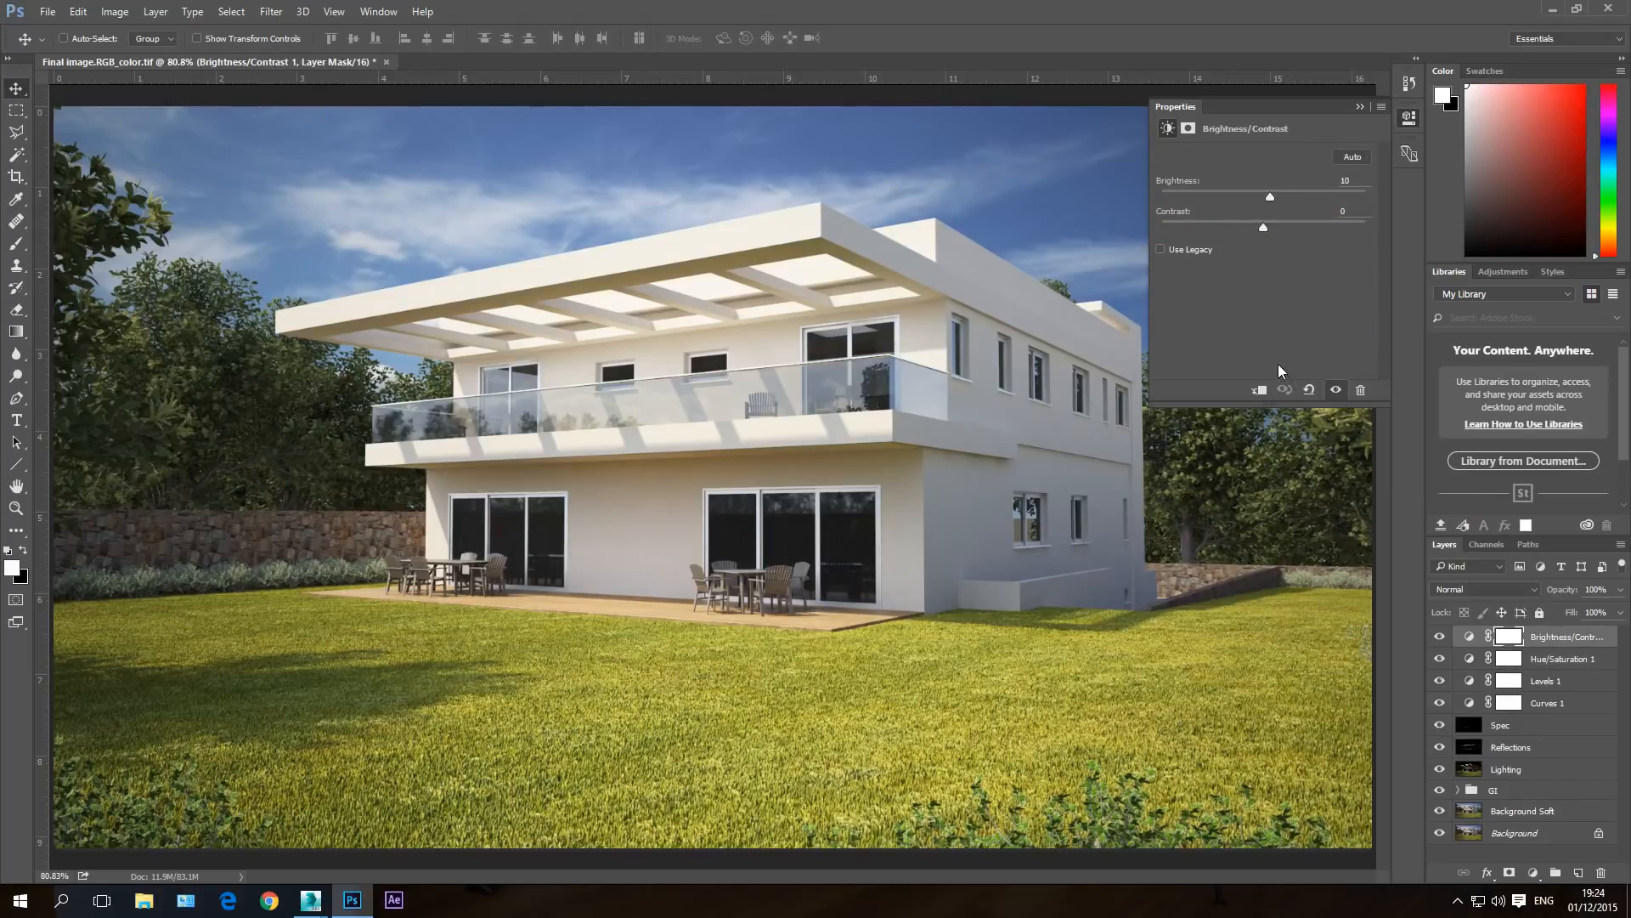
left_click(1534, 872)
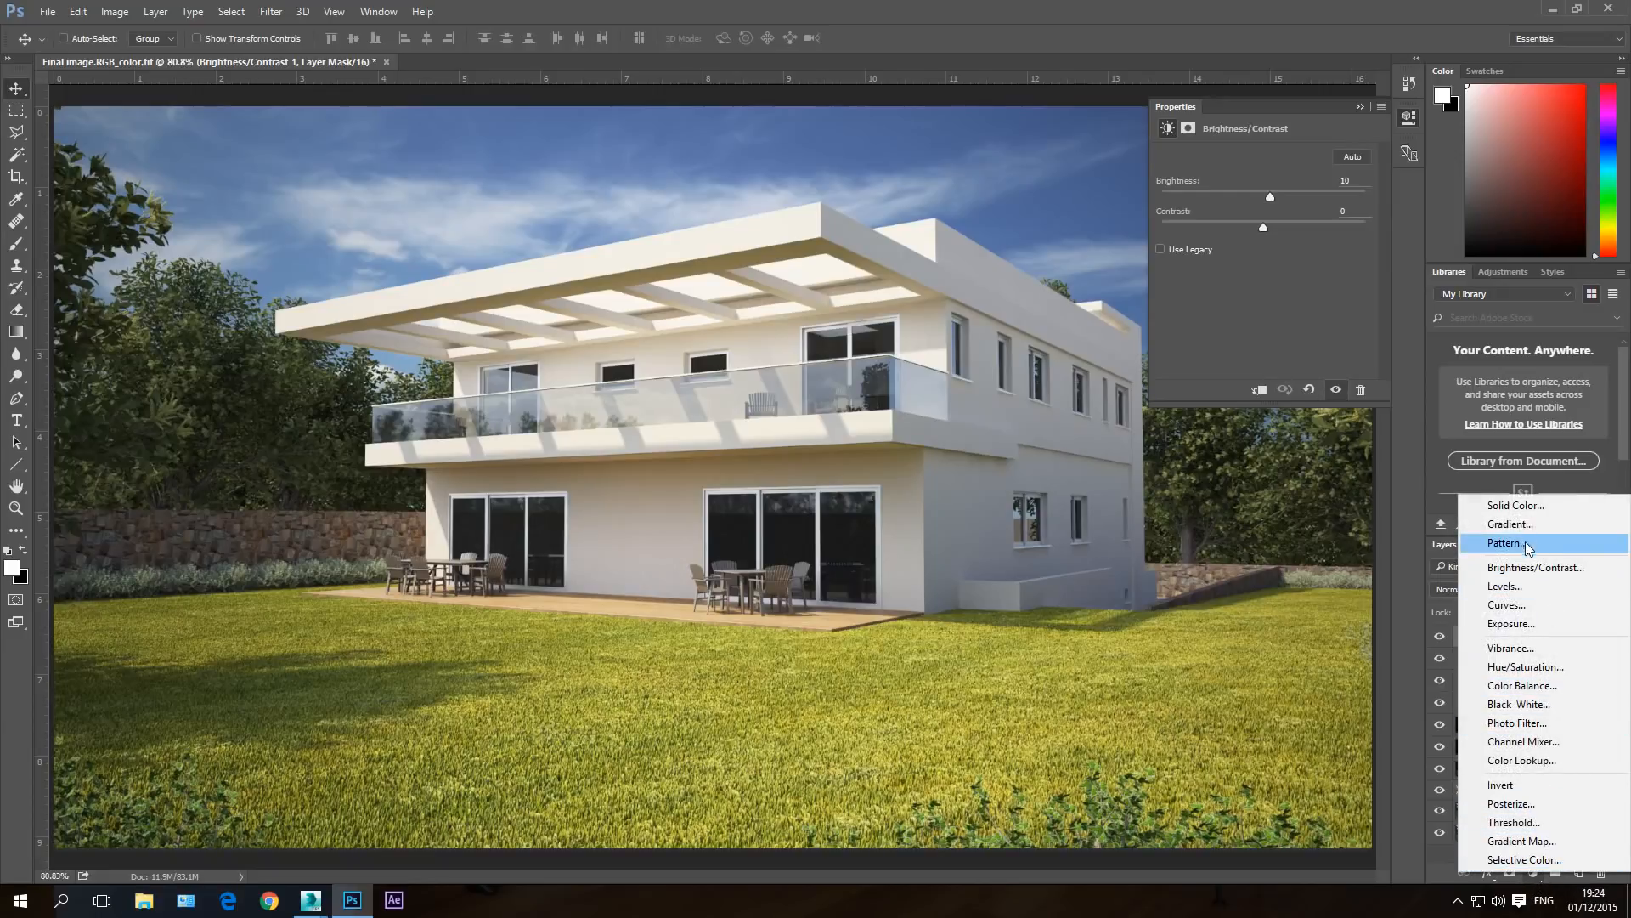
left_click(1528, 686)
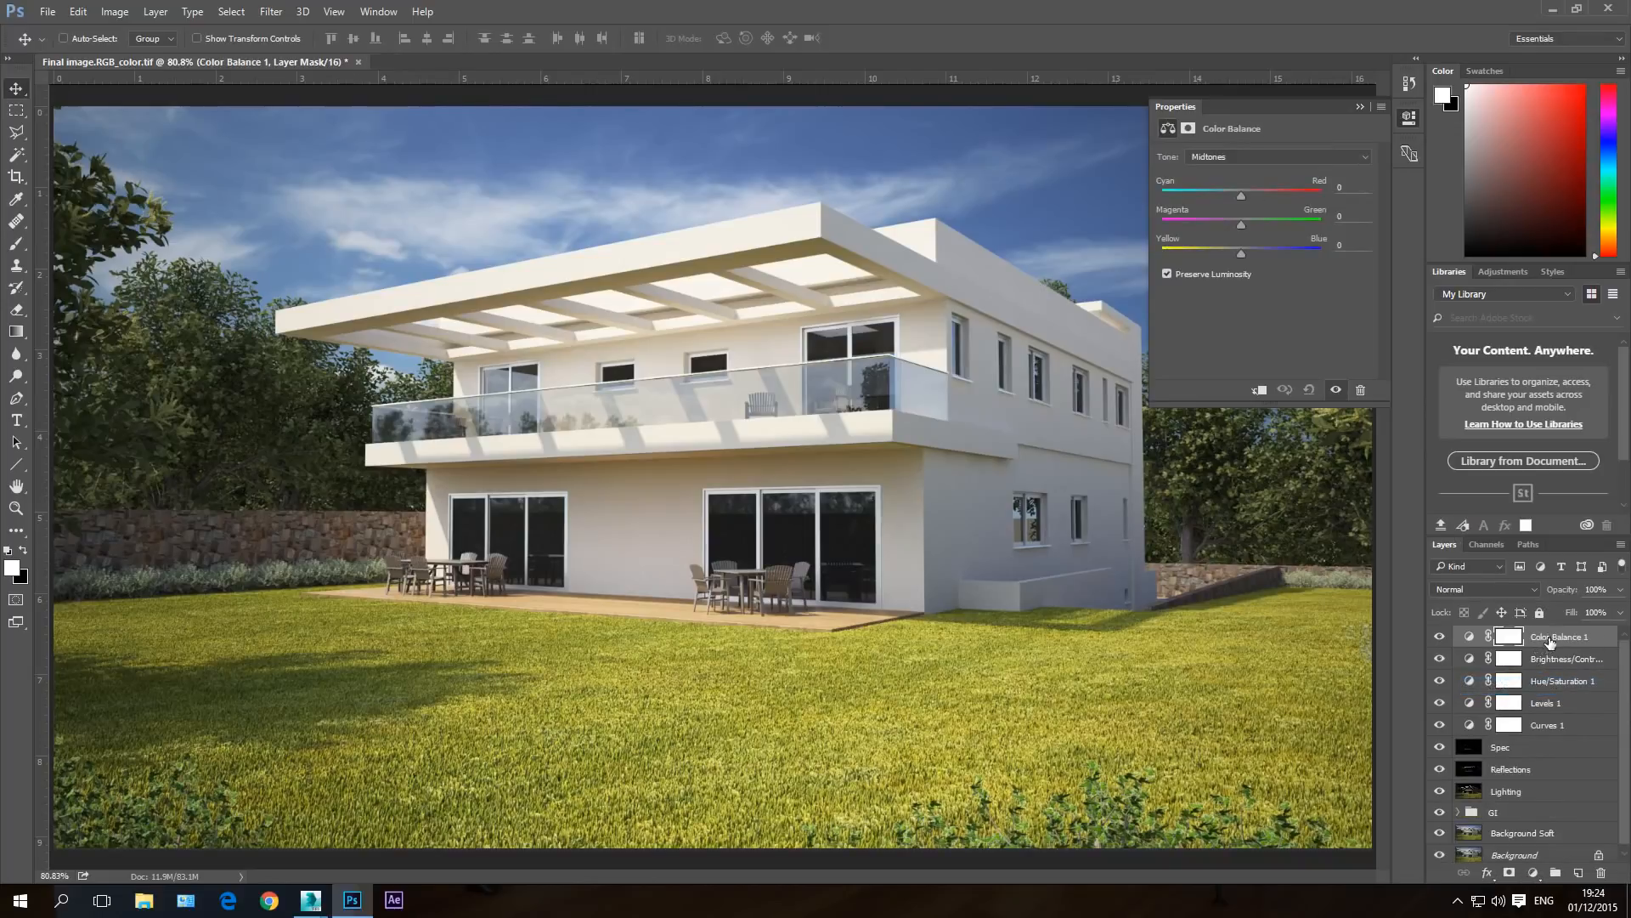
left_click(1626, 663)
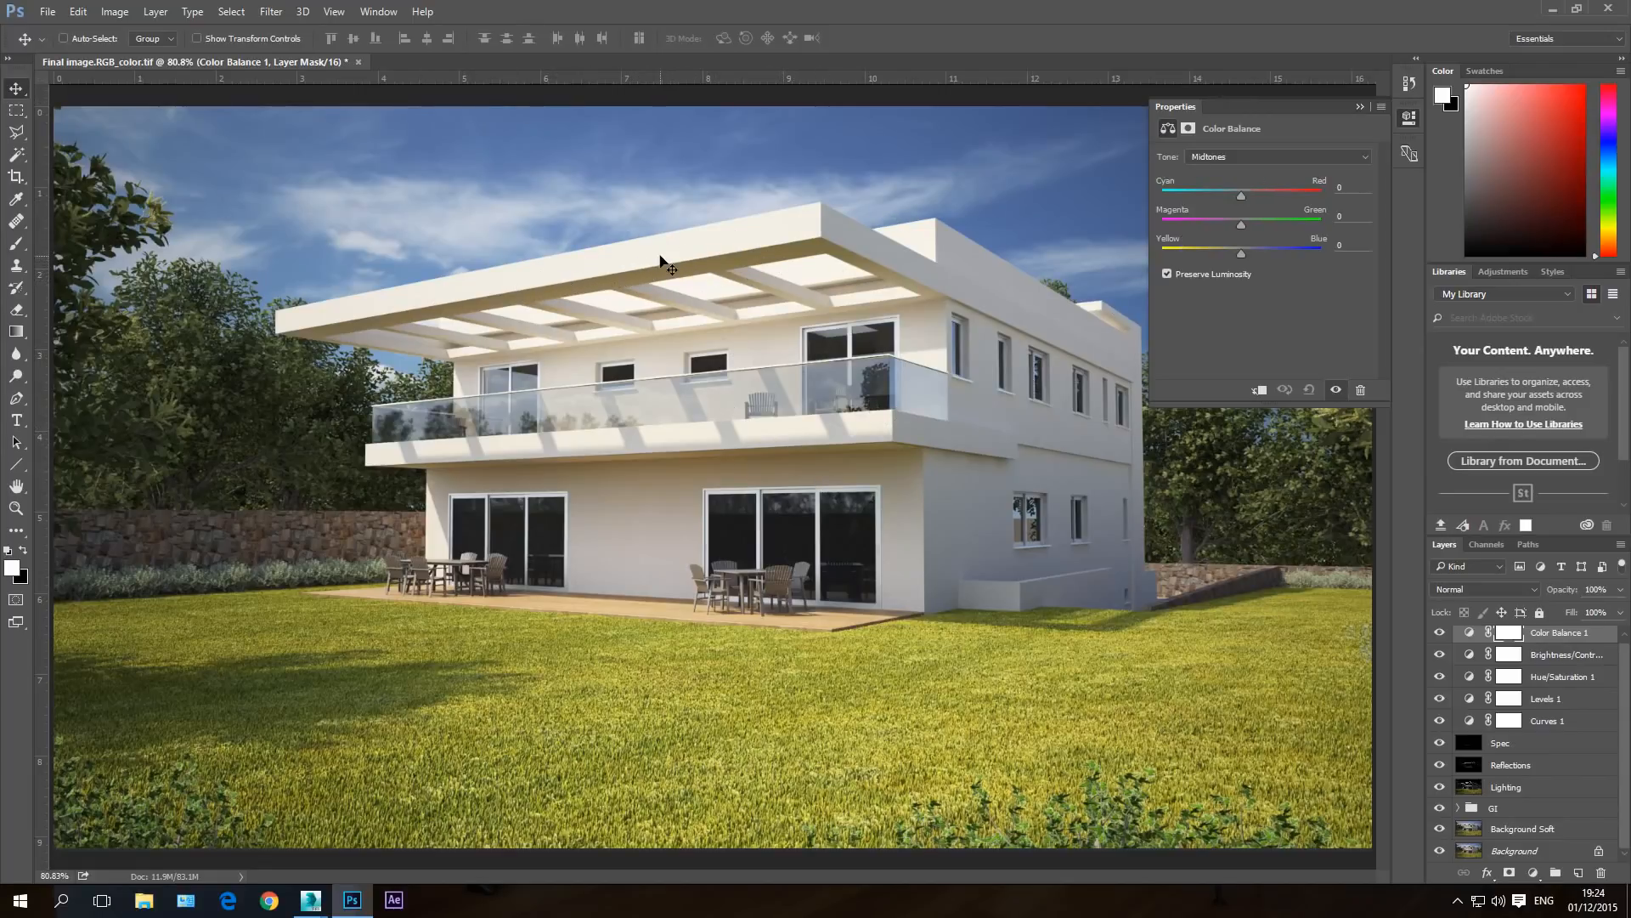
- Set the Color Balance highlights to +5 on the yellow-blue axis and -5 on the cyan-red axis
left_click(1223, 161)
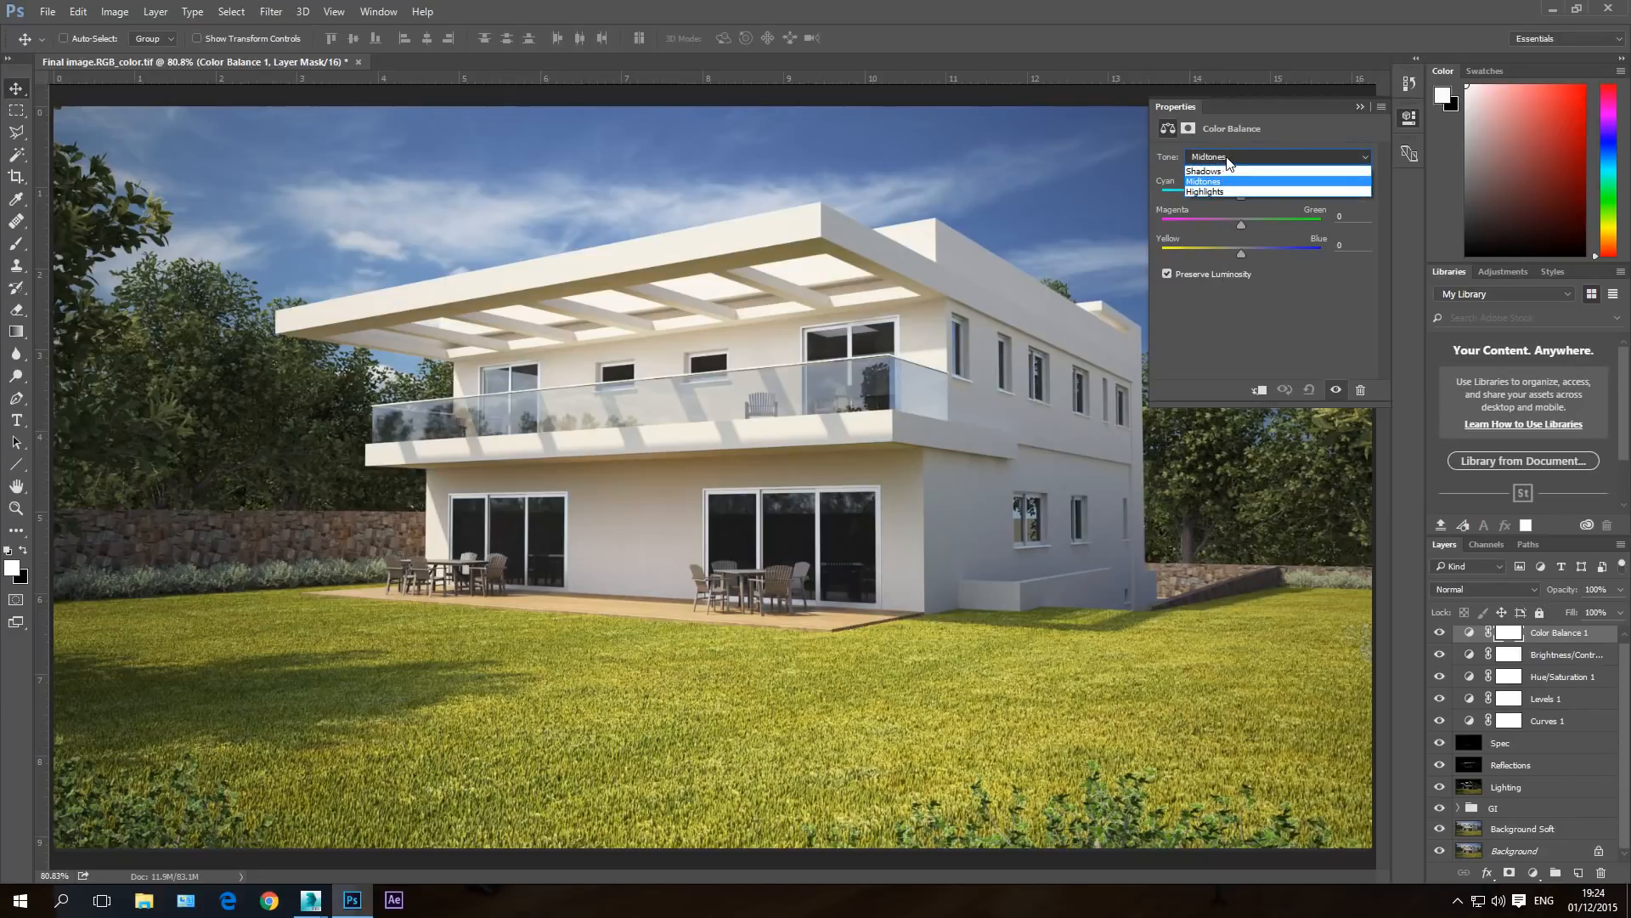
left_click(1215, 191)
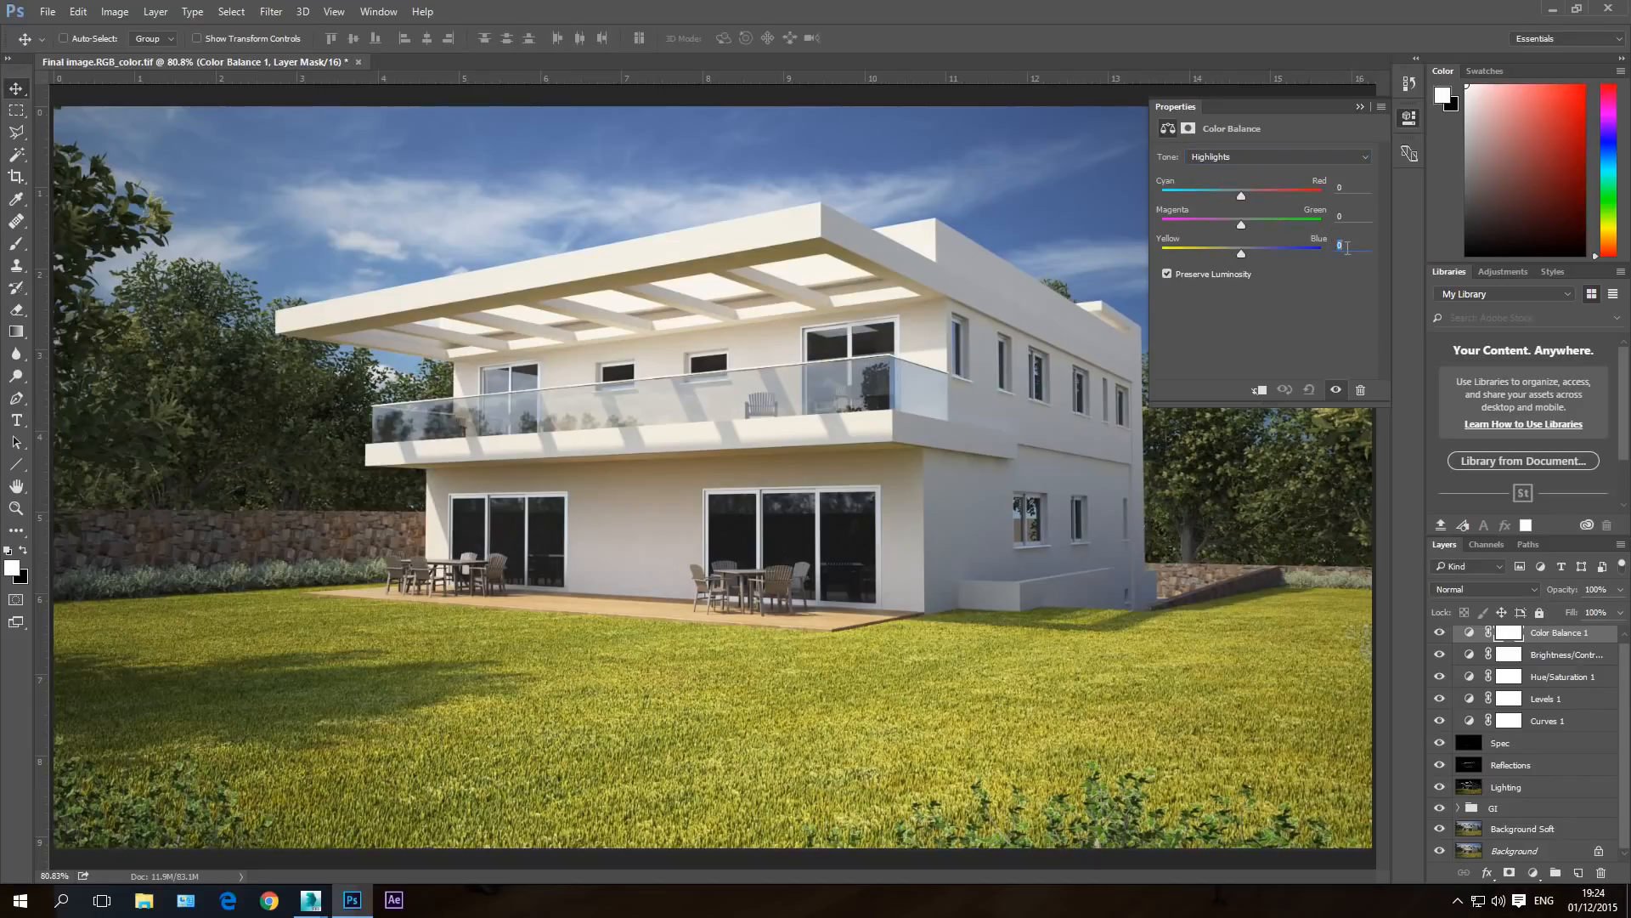
type("5")
left_click(1340, 187)
type("-5")
- Compare the image with the Color Balance layer's highlight correction hidden and shown
left_click(1439, 635)
left_click(1439, 635)
left_click(1439, 634)
left_click(1439, 635)
left_click(1440, 634)
- Set the Color Balance shadows to +2 on magenta-green and, after trying -5, -2 on yellow-blue
left_click(1251, 158)
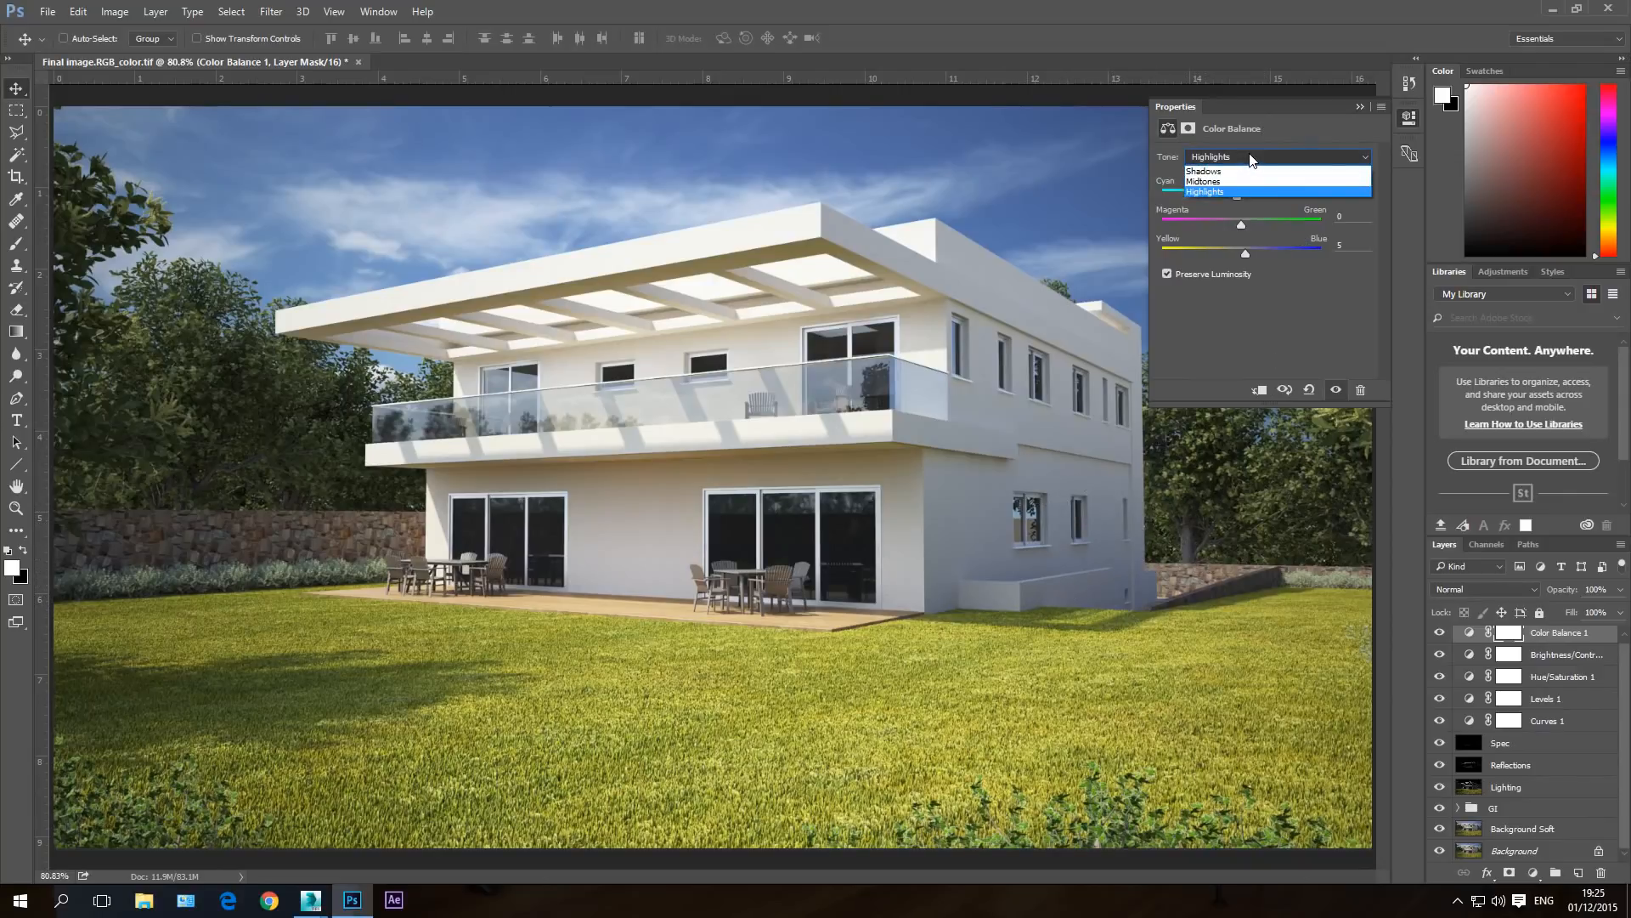
left_click(1207, 171)
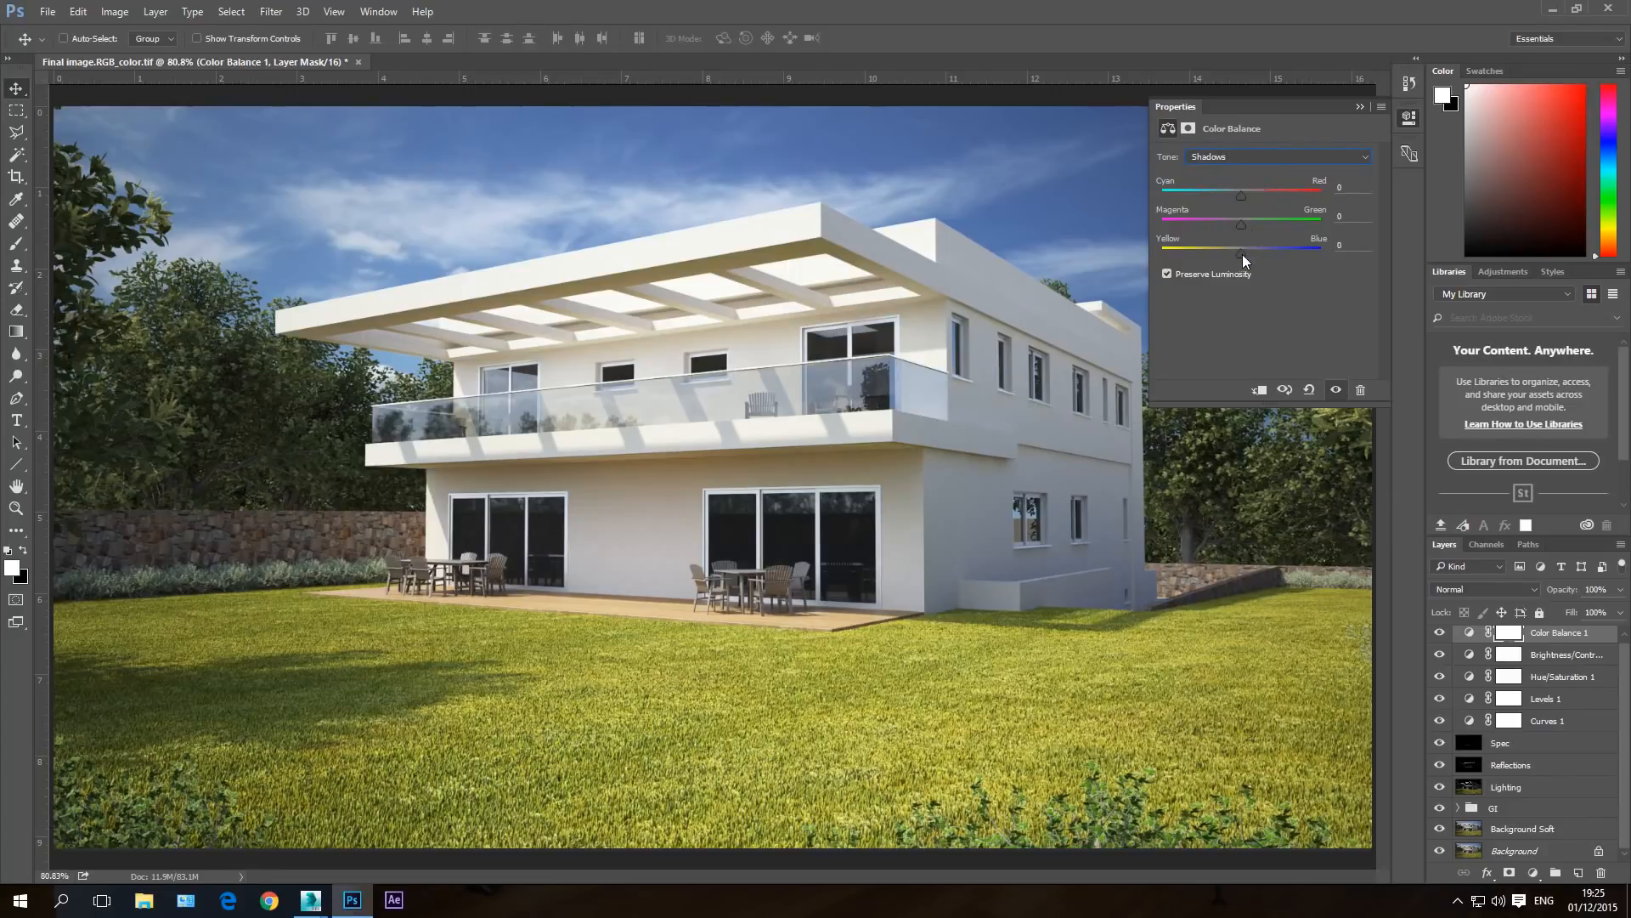
left_click(1347, 187)
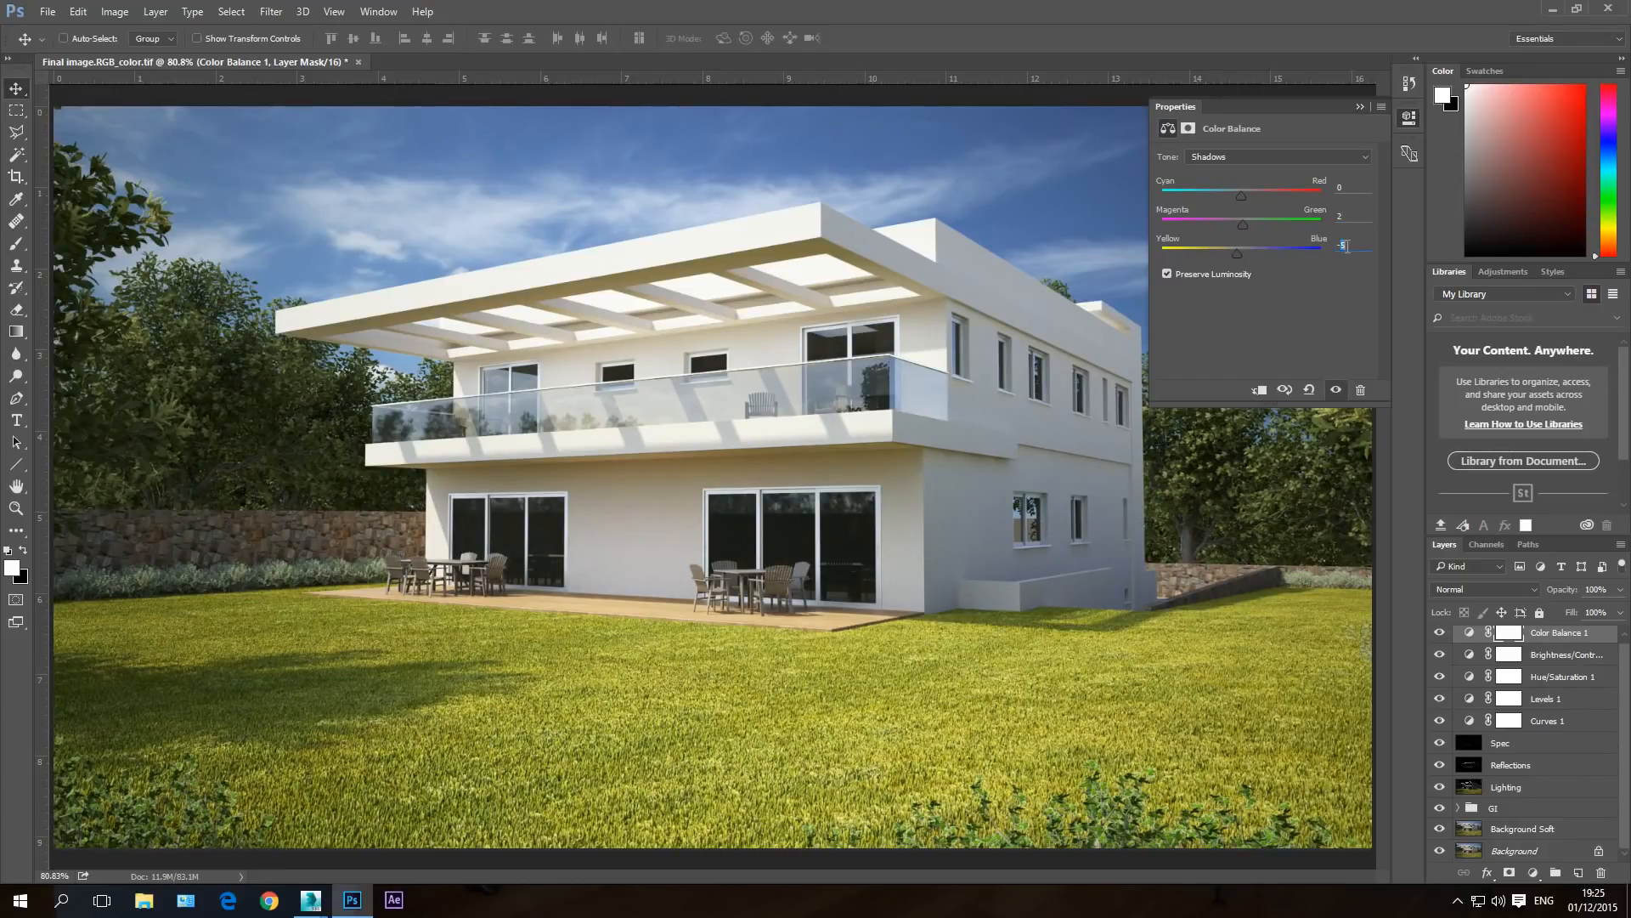
left_click(1296, 159)
left_click(1228, 179)
left_click(1222, 158)
left_click(1221, 170)
- Recheck the Color Balance highlight values and compare the image with the layer hidden and shown, leaving it visible
left_click(1225, 156)
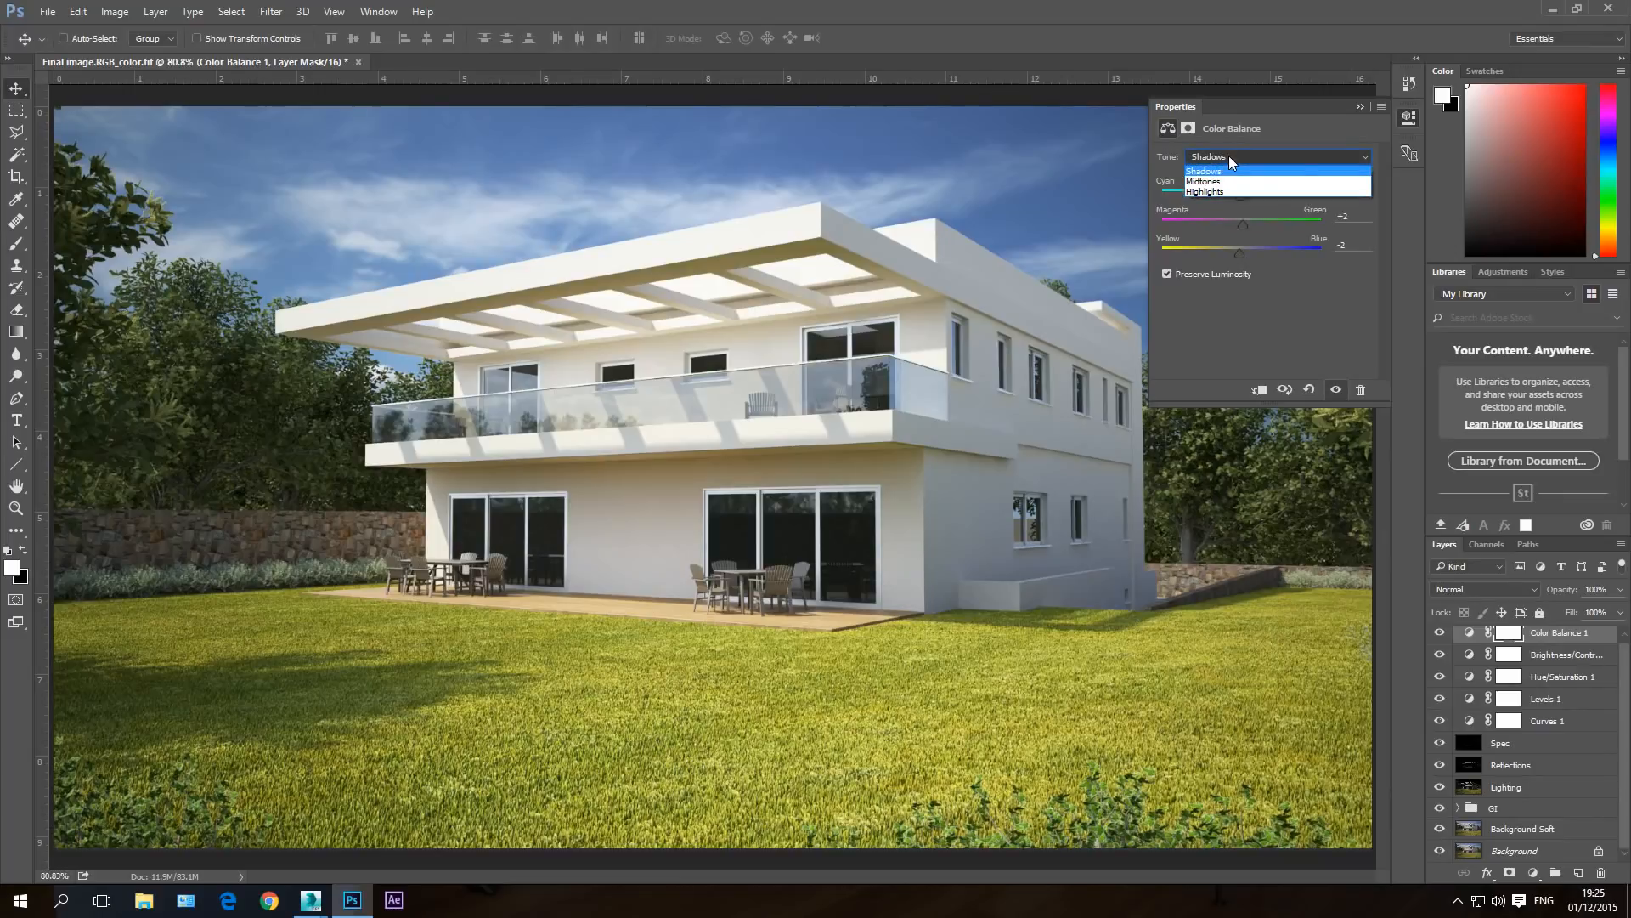
left_click(1217, 191)
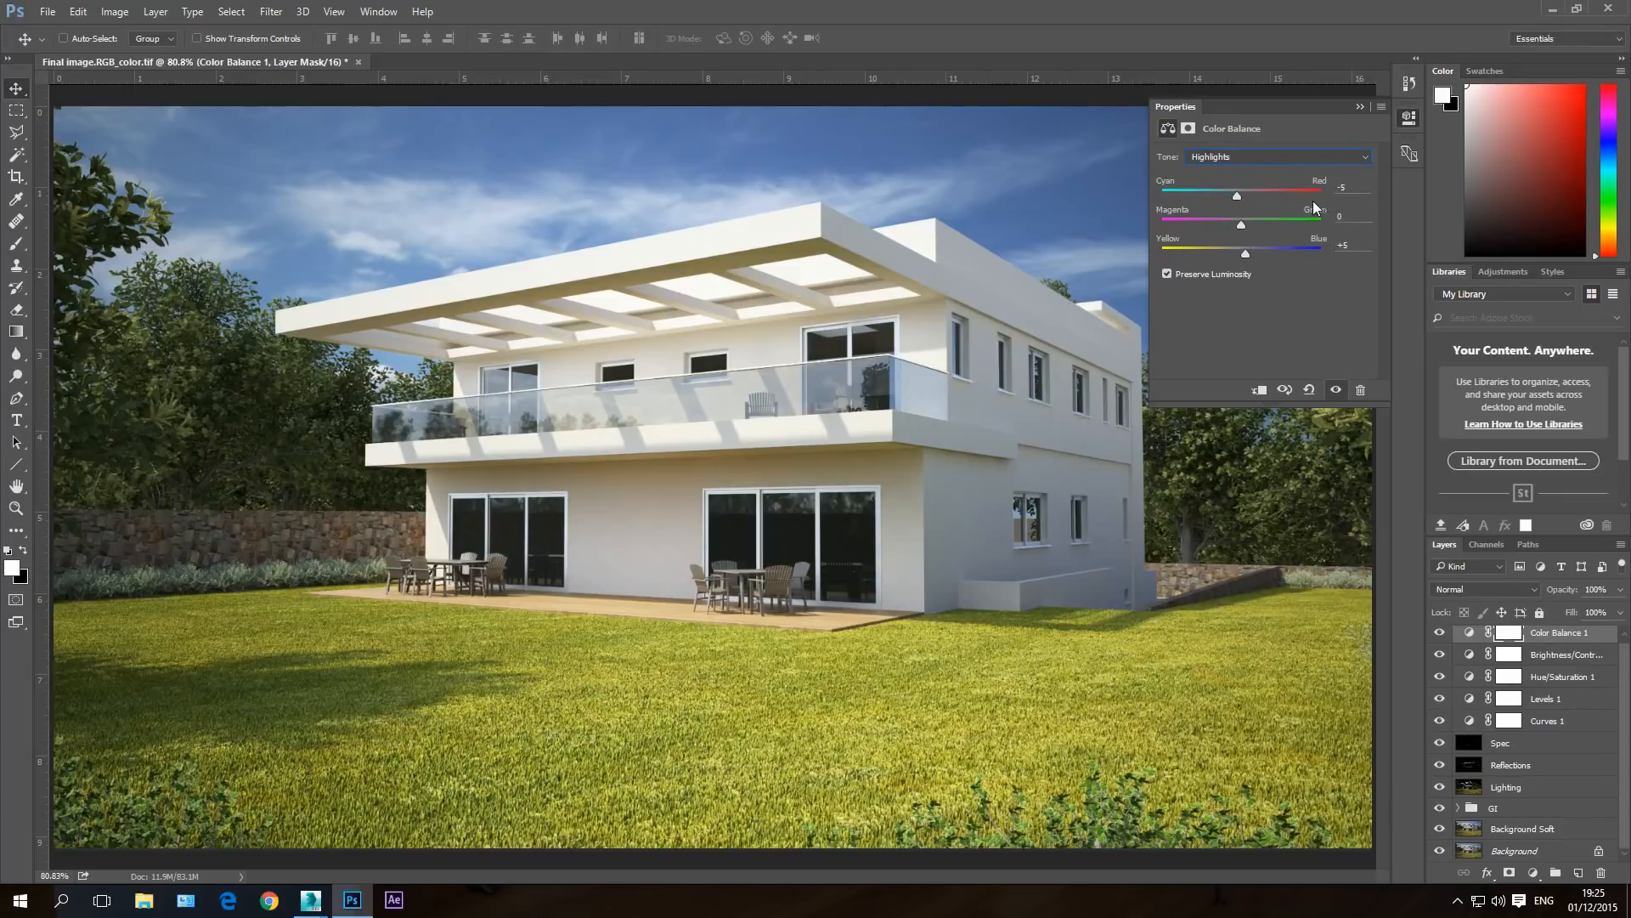
left_click(1441, 633)
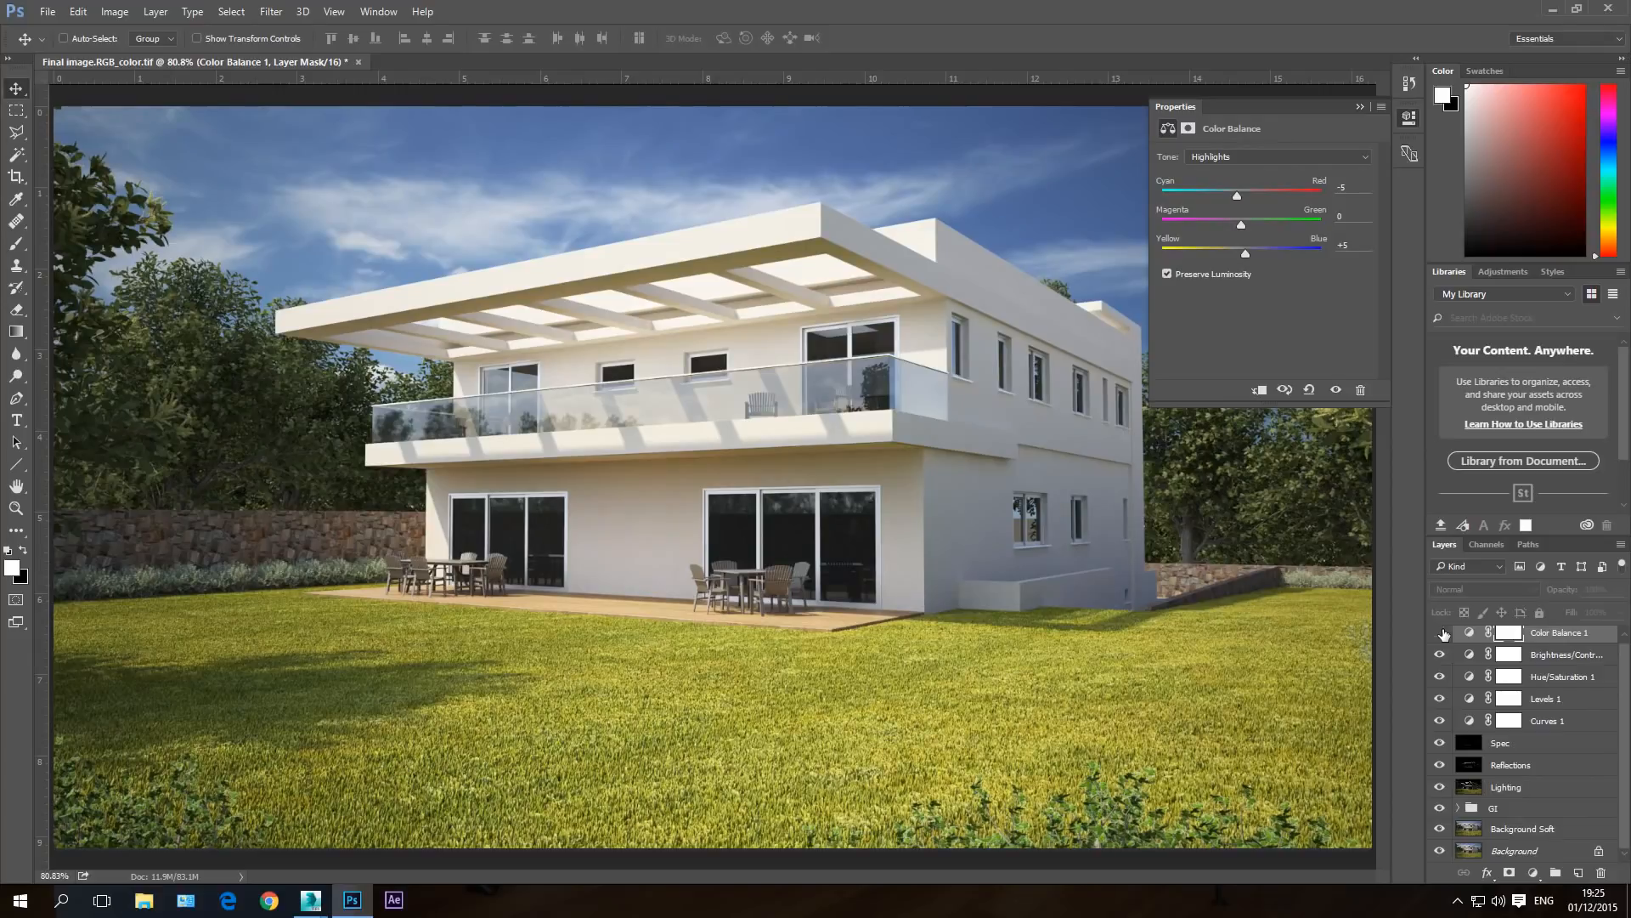
left_click(1441, 633)
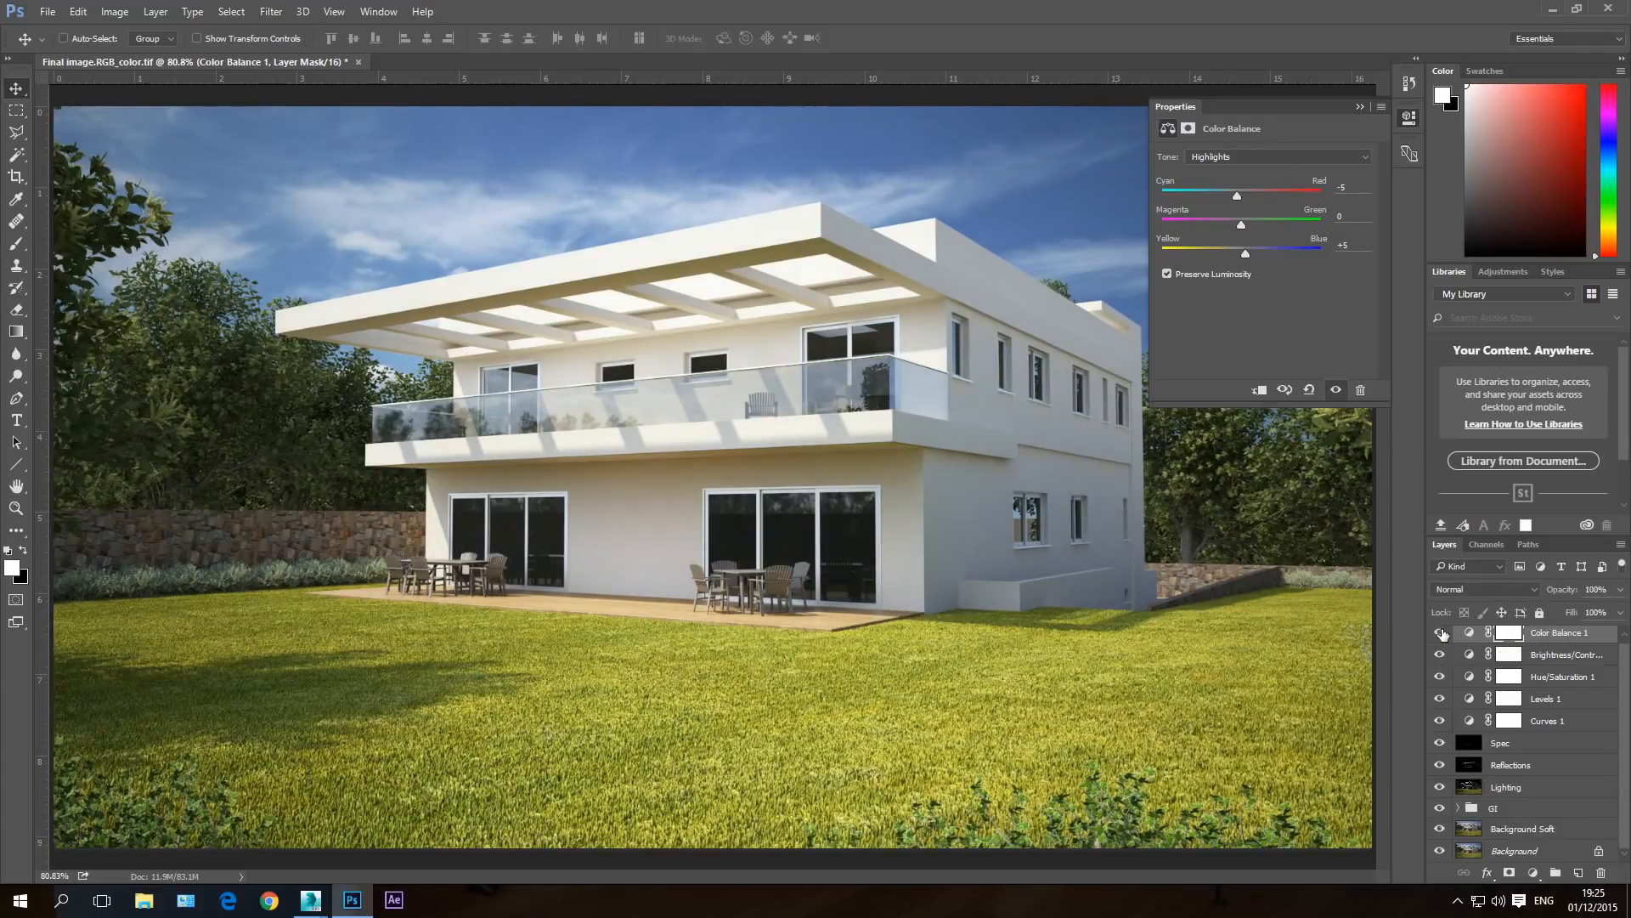
left_click(1442, 633)
left_click(1441, 633)
left_click(1441, 633)
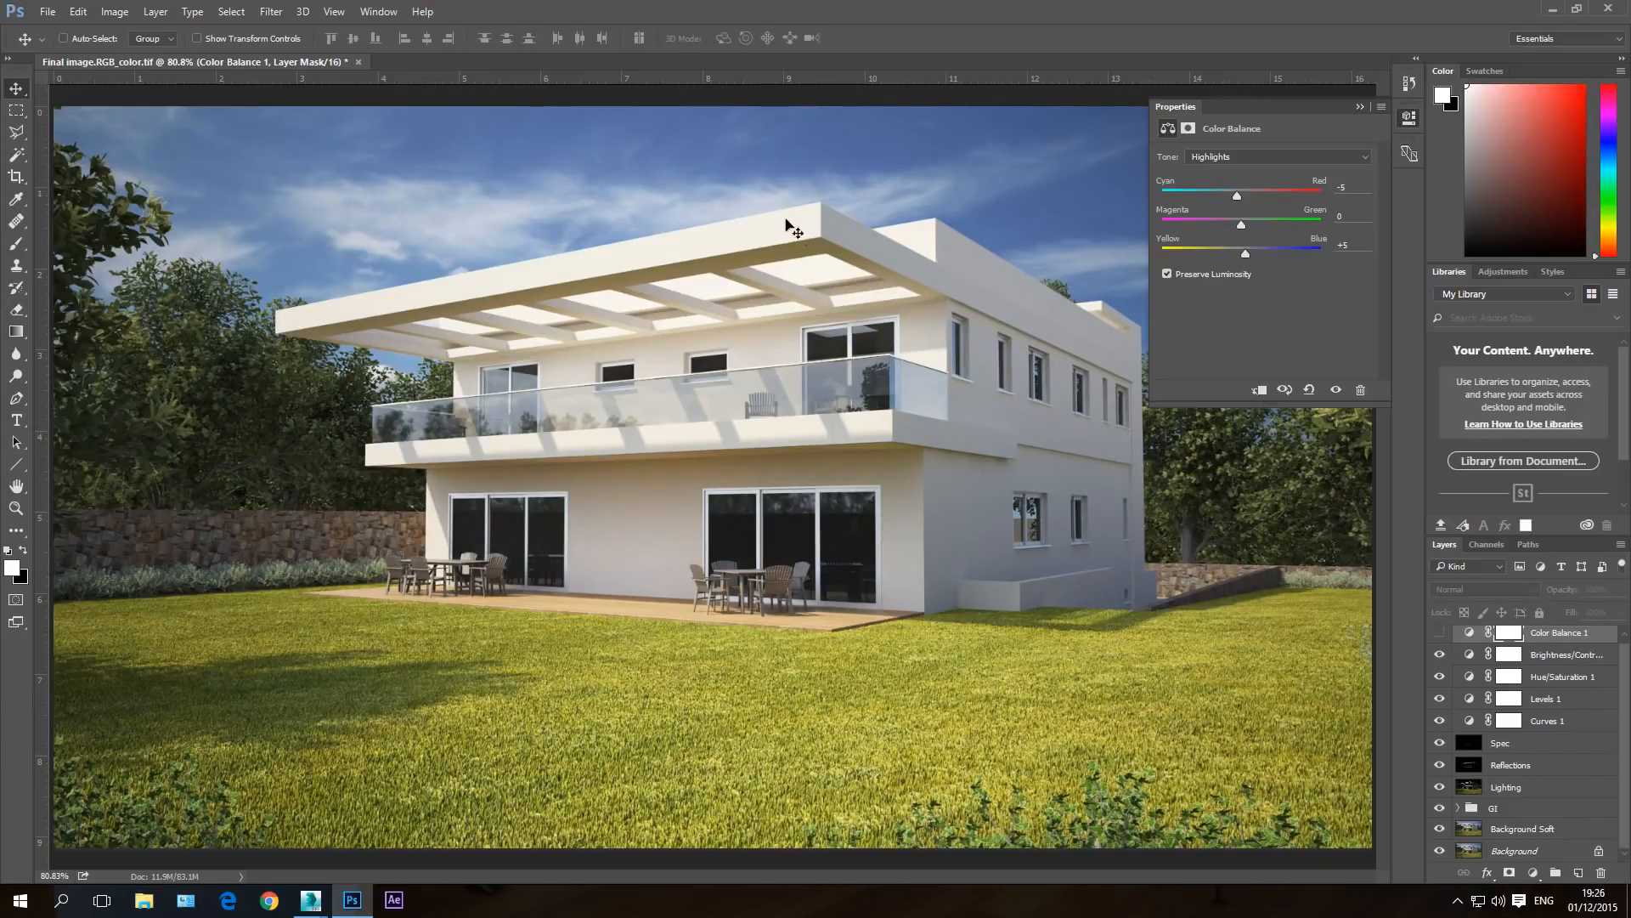
left_click(1441, 633)
left_click(1441, 633)
left_click(1441, 633)
left_click(1441, 633)
left_click(1441, 633)
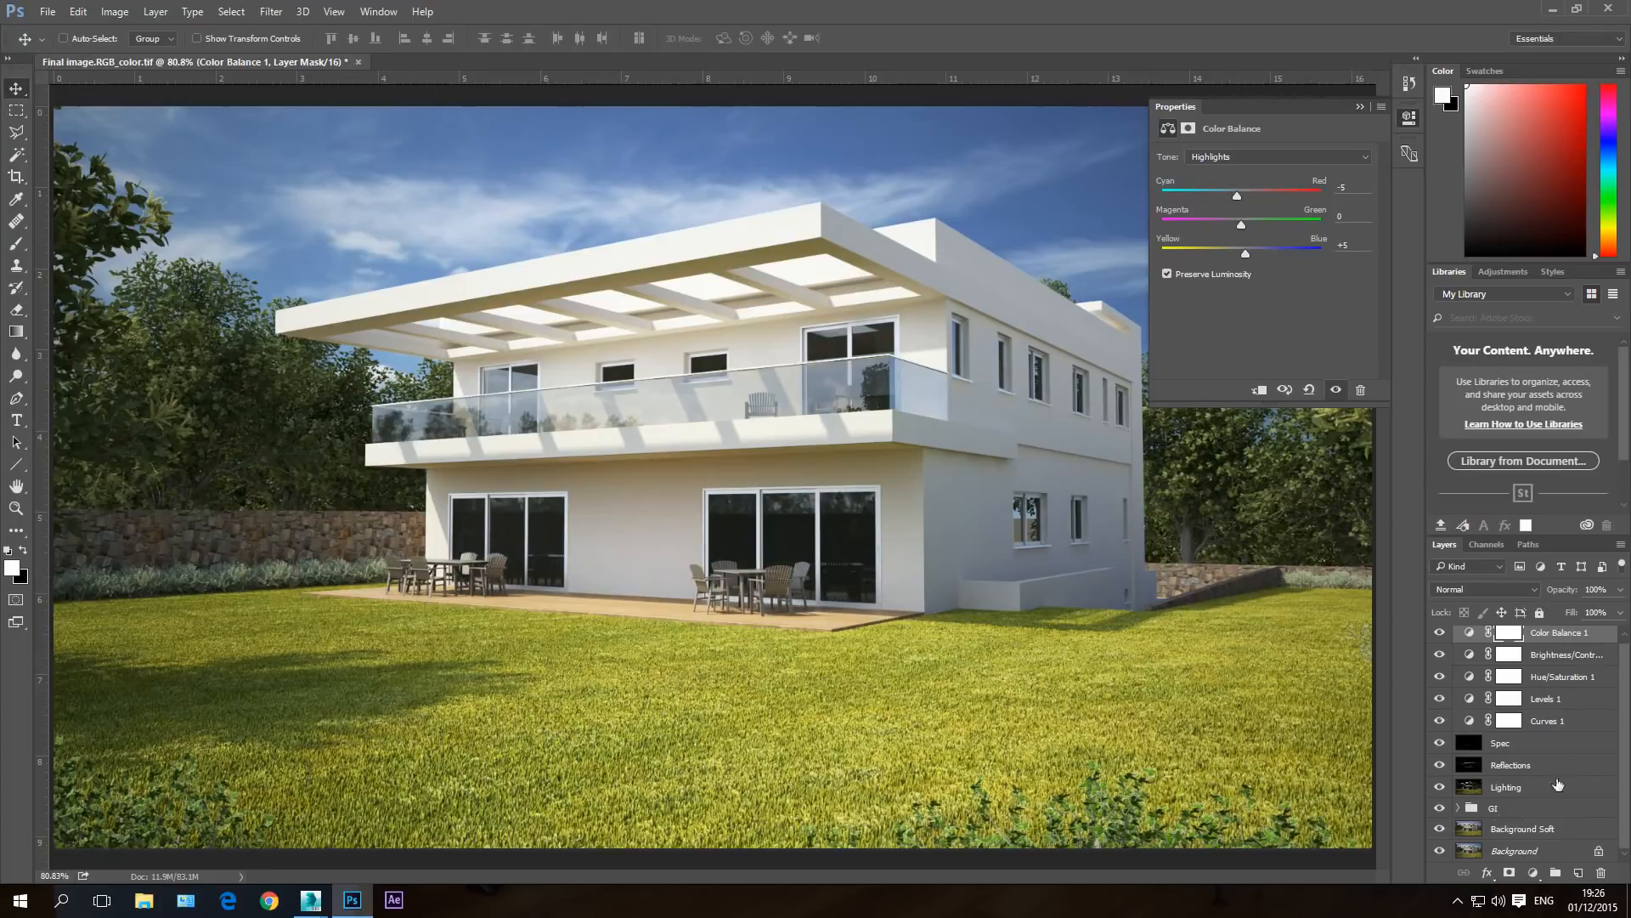
- Flatten all layers of the image into a single Background layer
right_click(1556, 636)
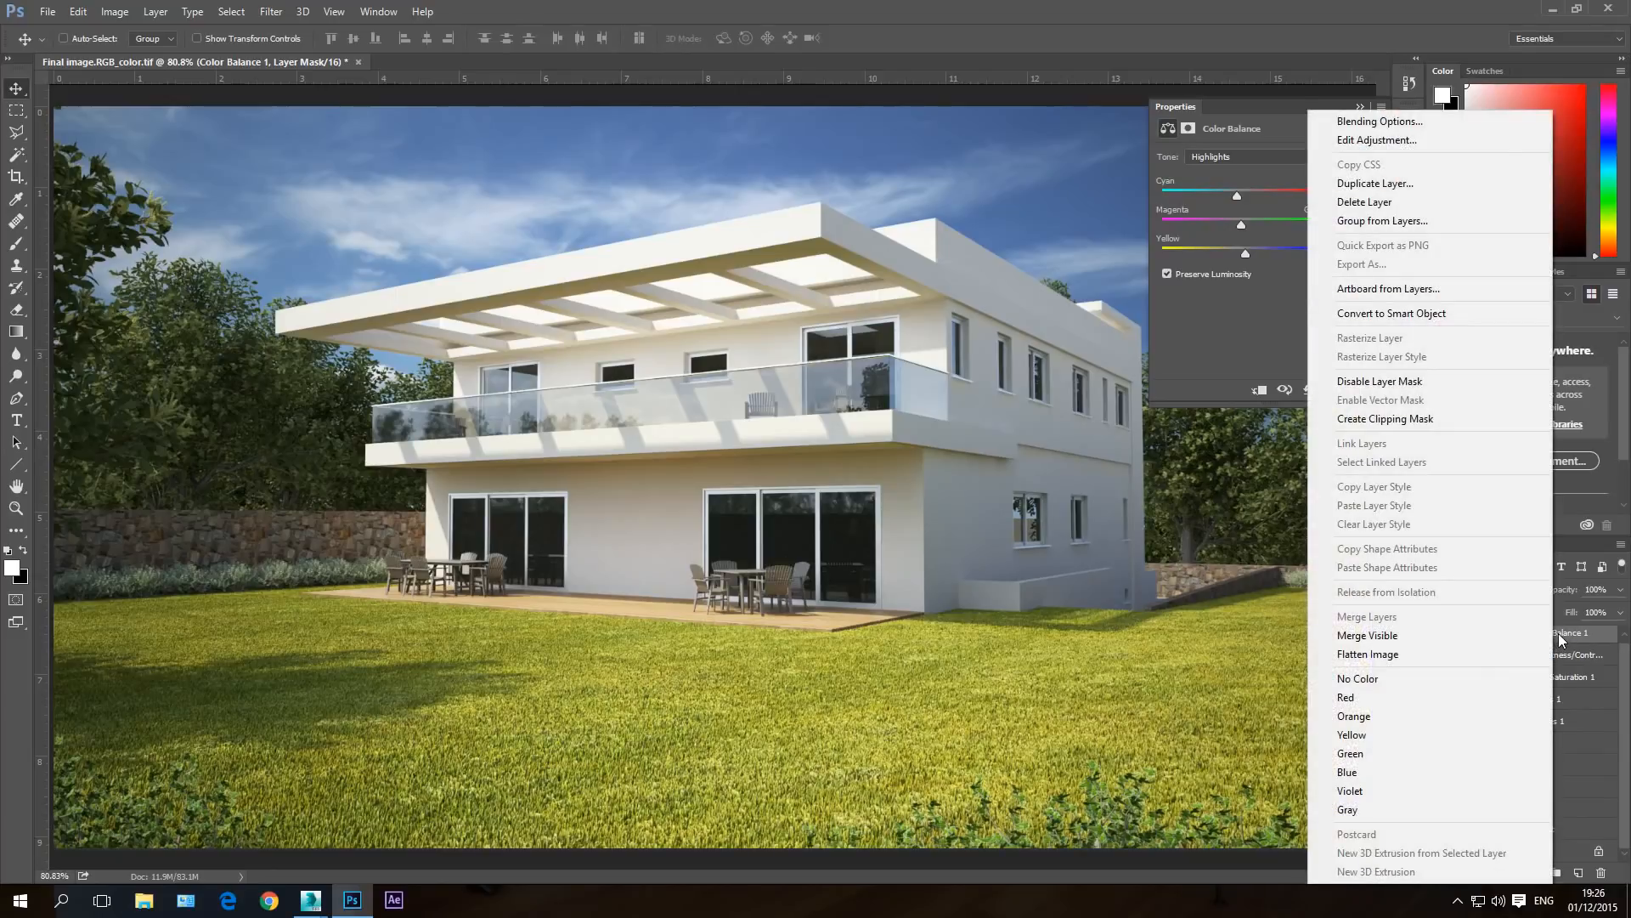
left_click(1385, 653)
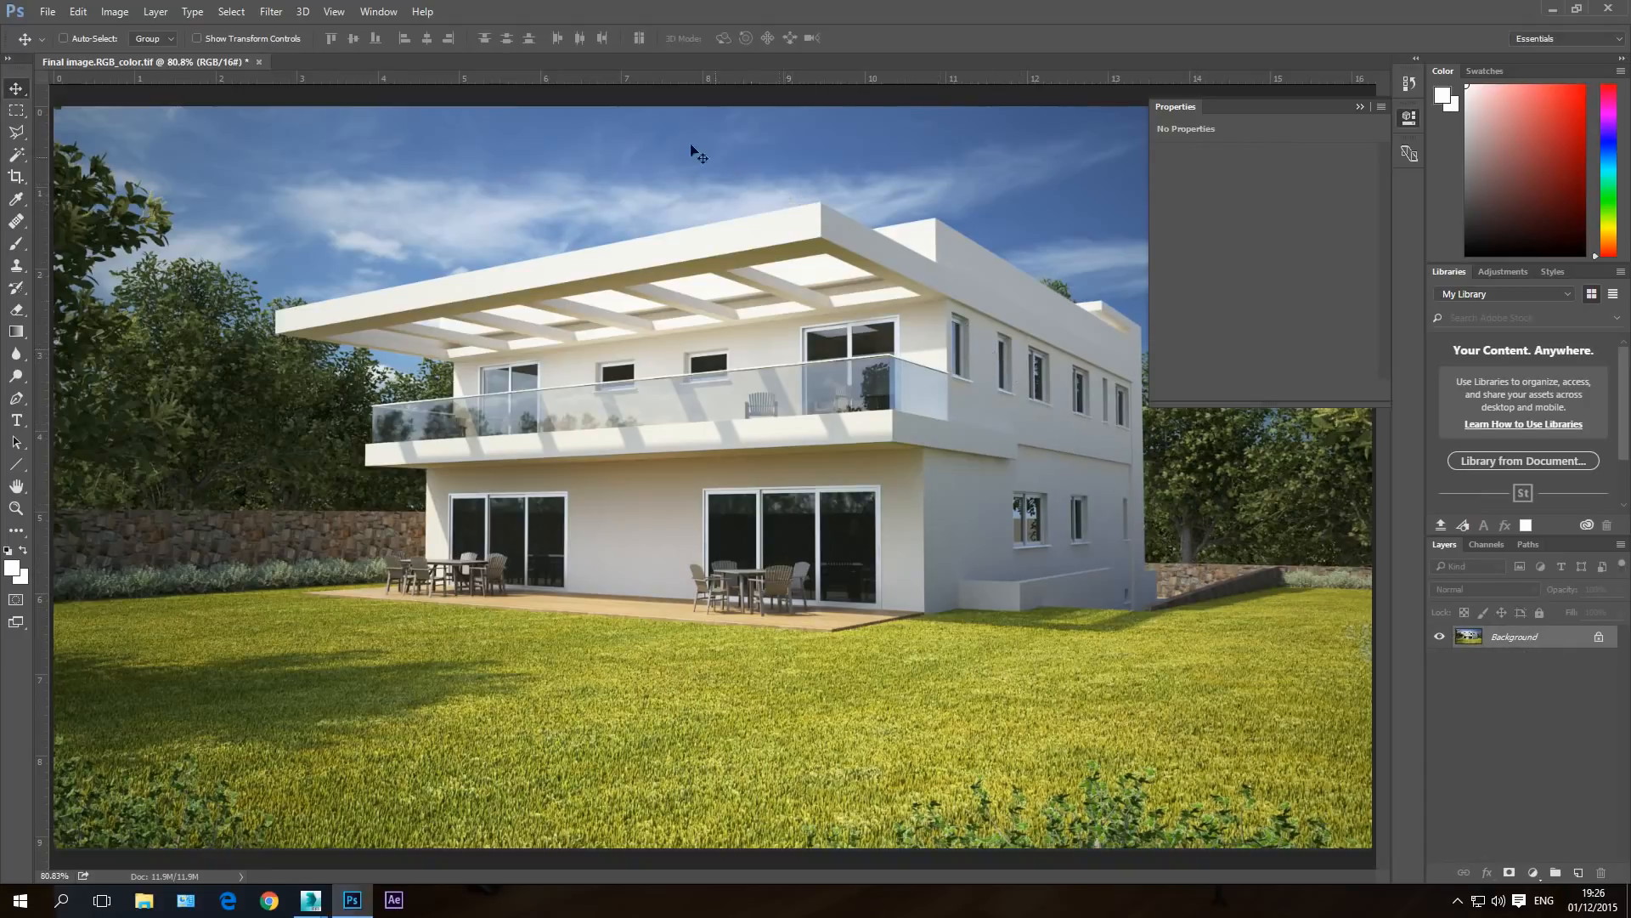
- Sharpen the flattened image with Unsharp Mask at amount 60%, radius 1.0 pixels and threshold 0, after trying an amount of 500%
left_click(281, 13)
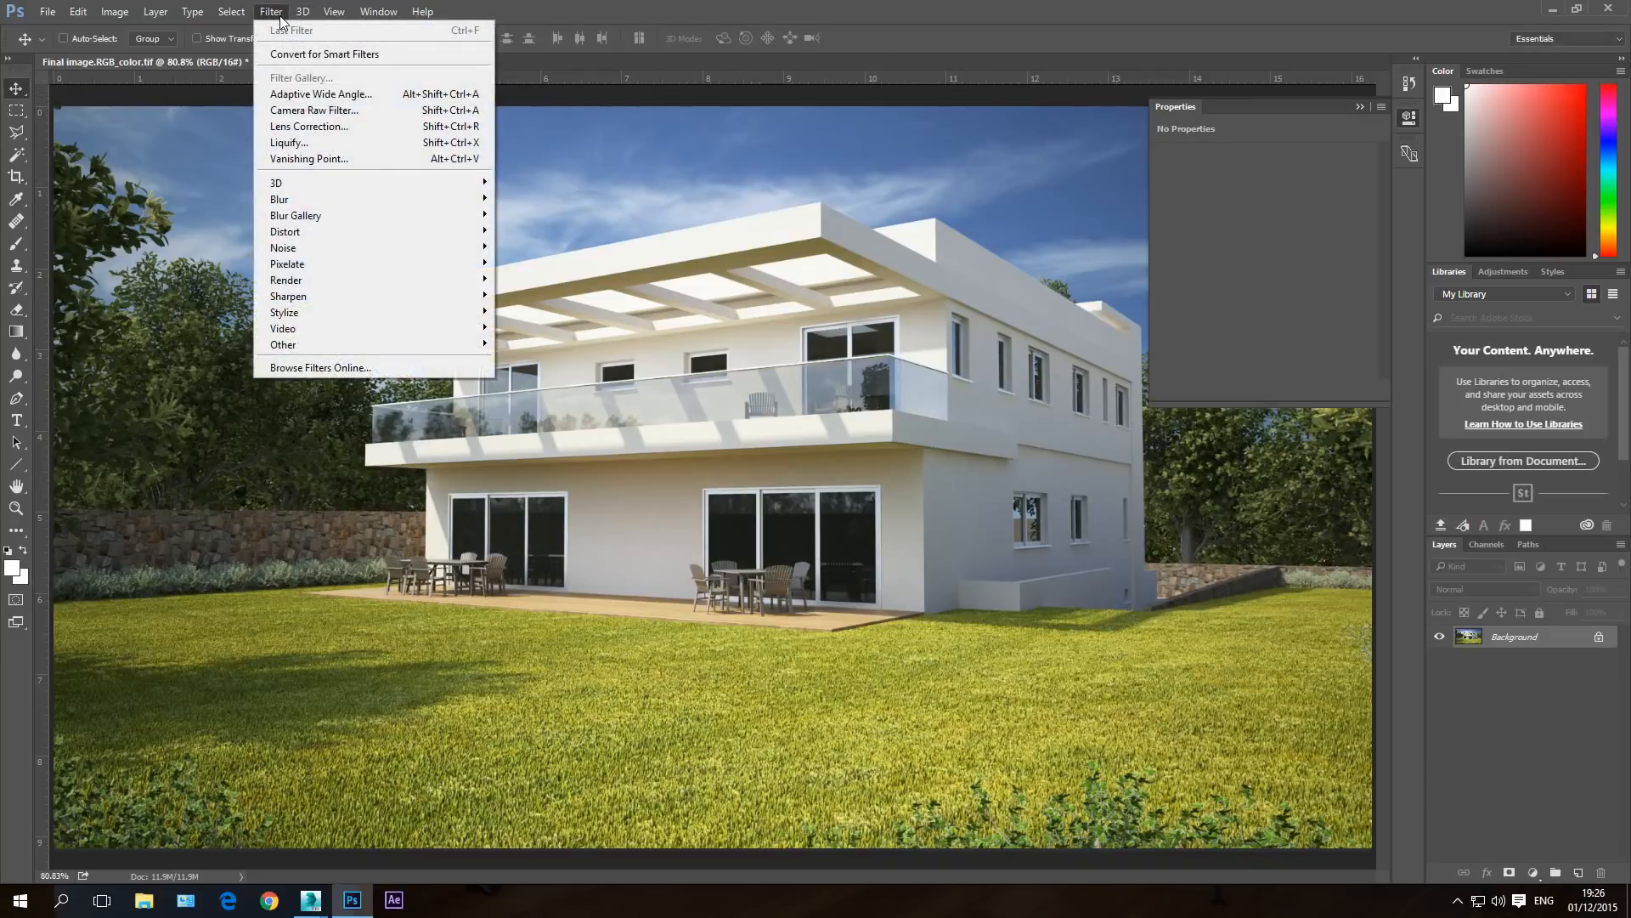
mouse_move(290, 299)
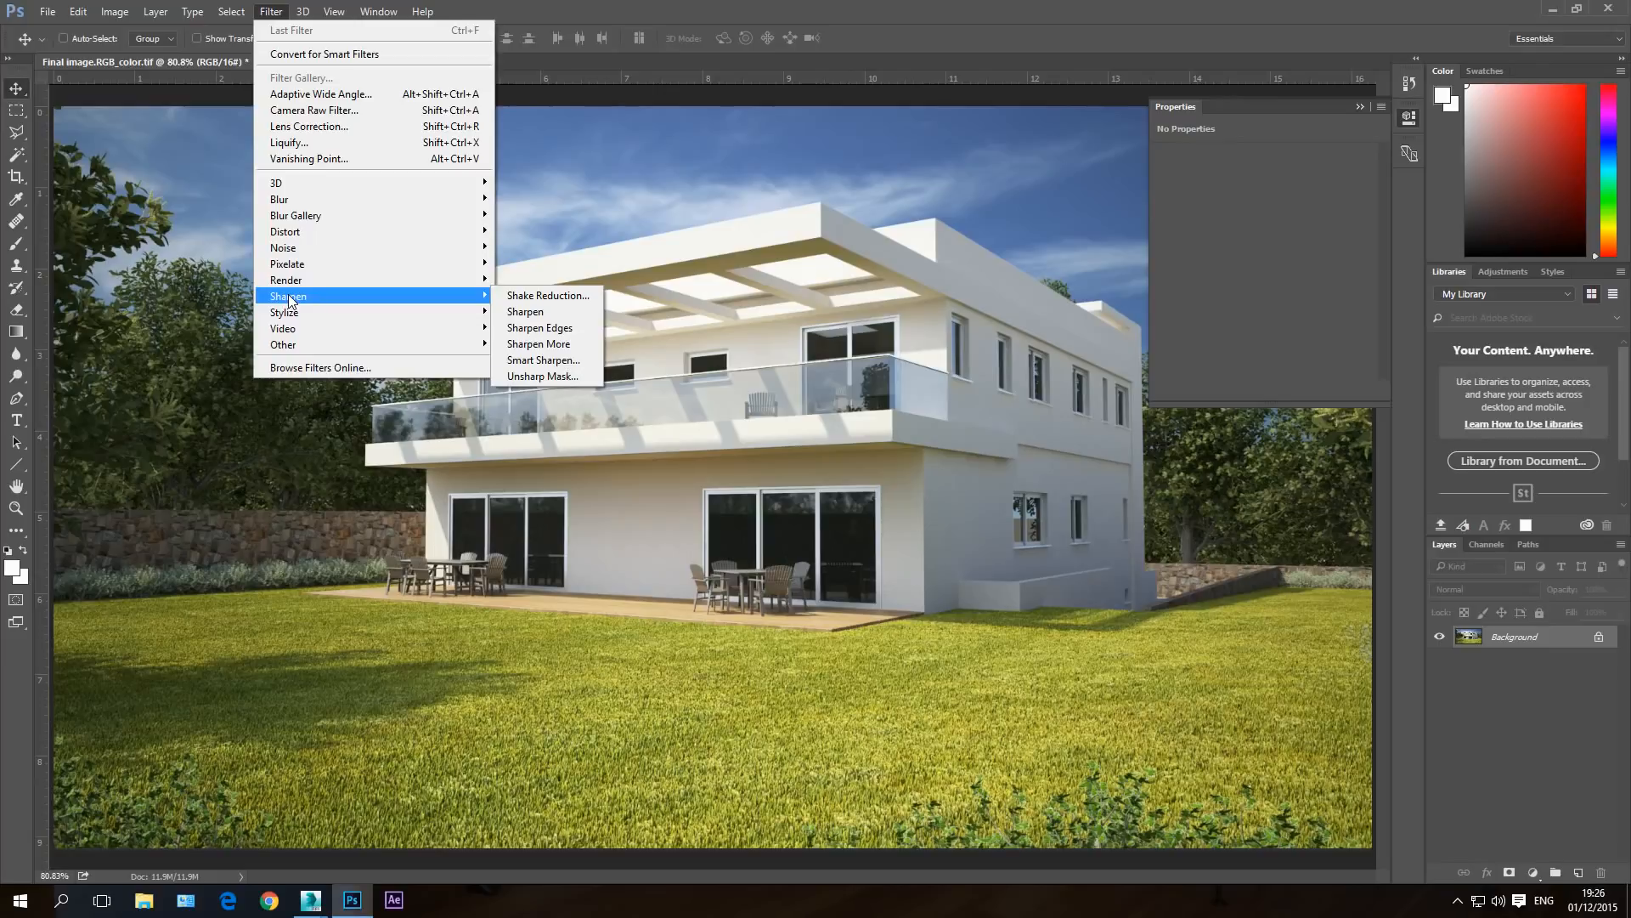
left_click(282, 12)
left_click(282, 12)
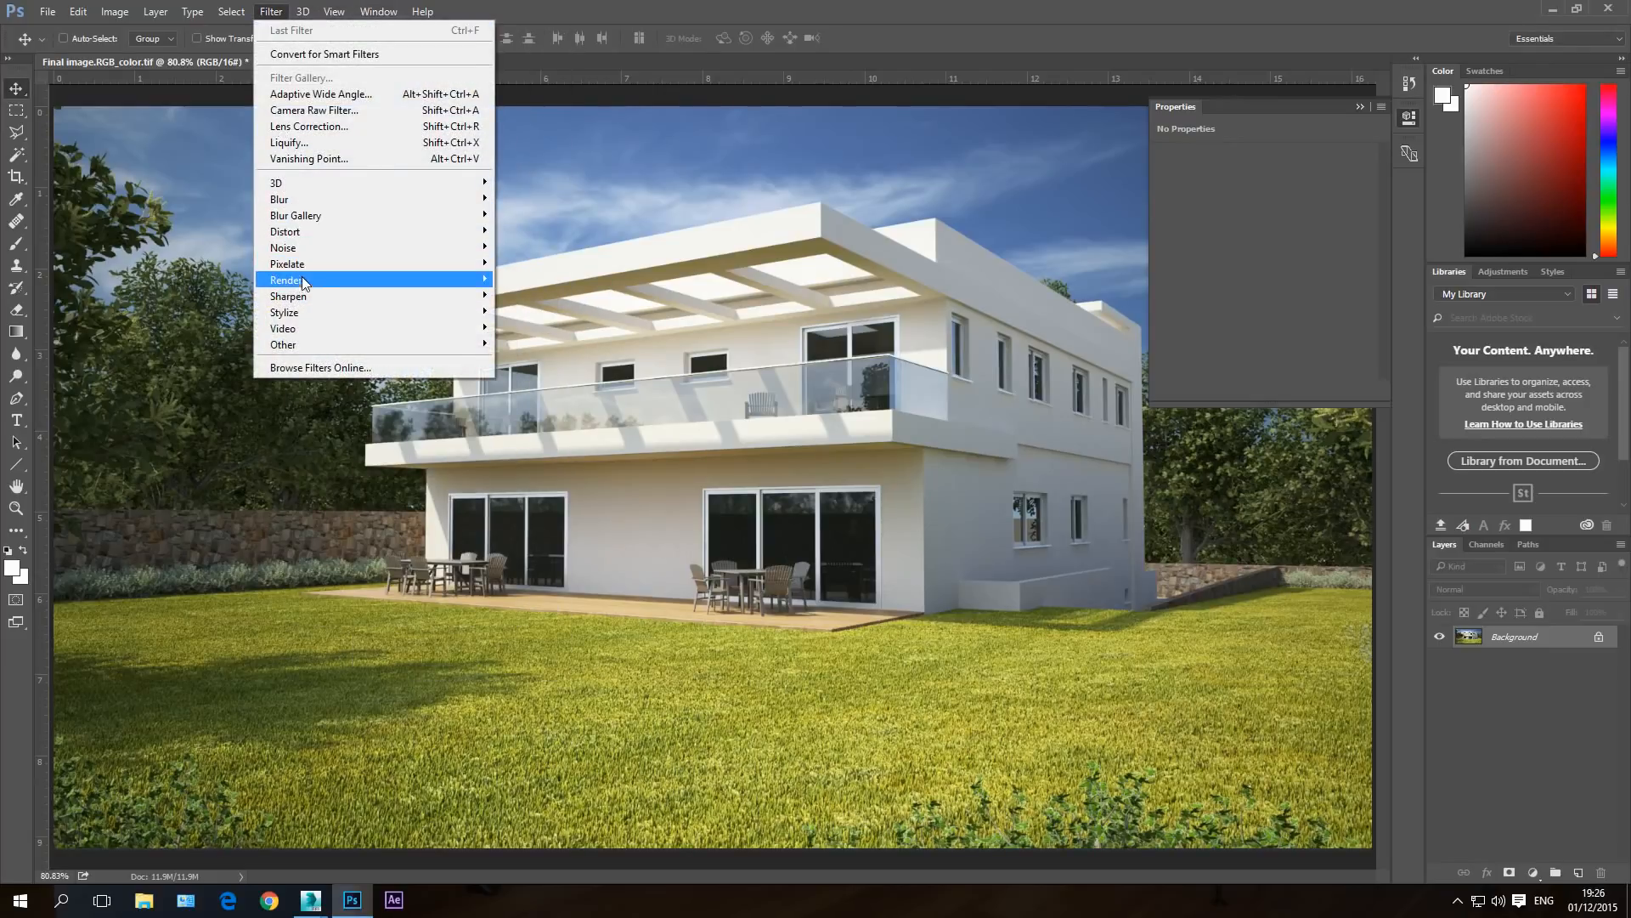
mouse_move(308, 298)
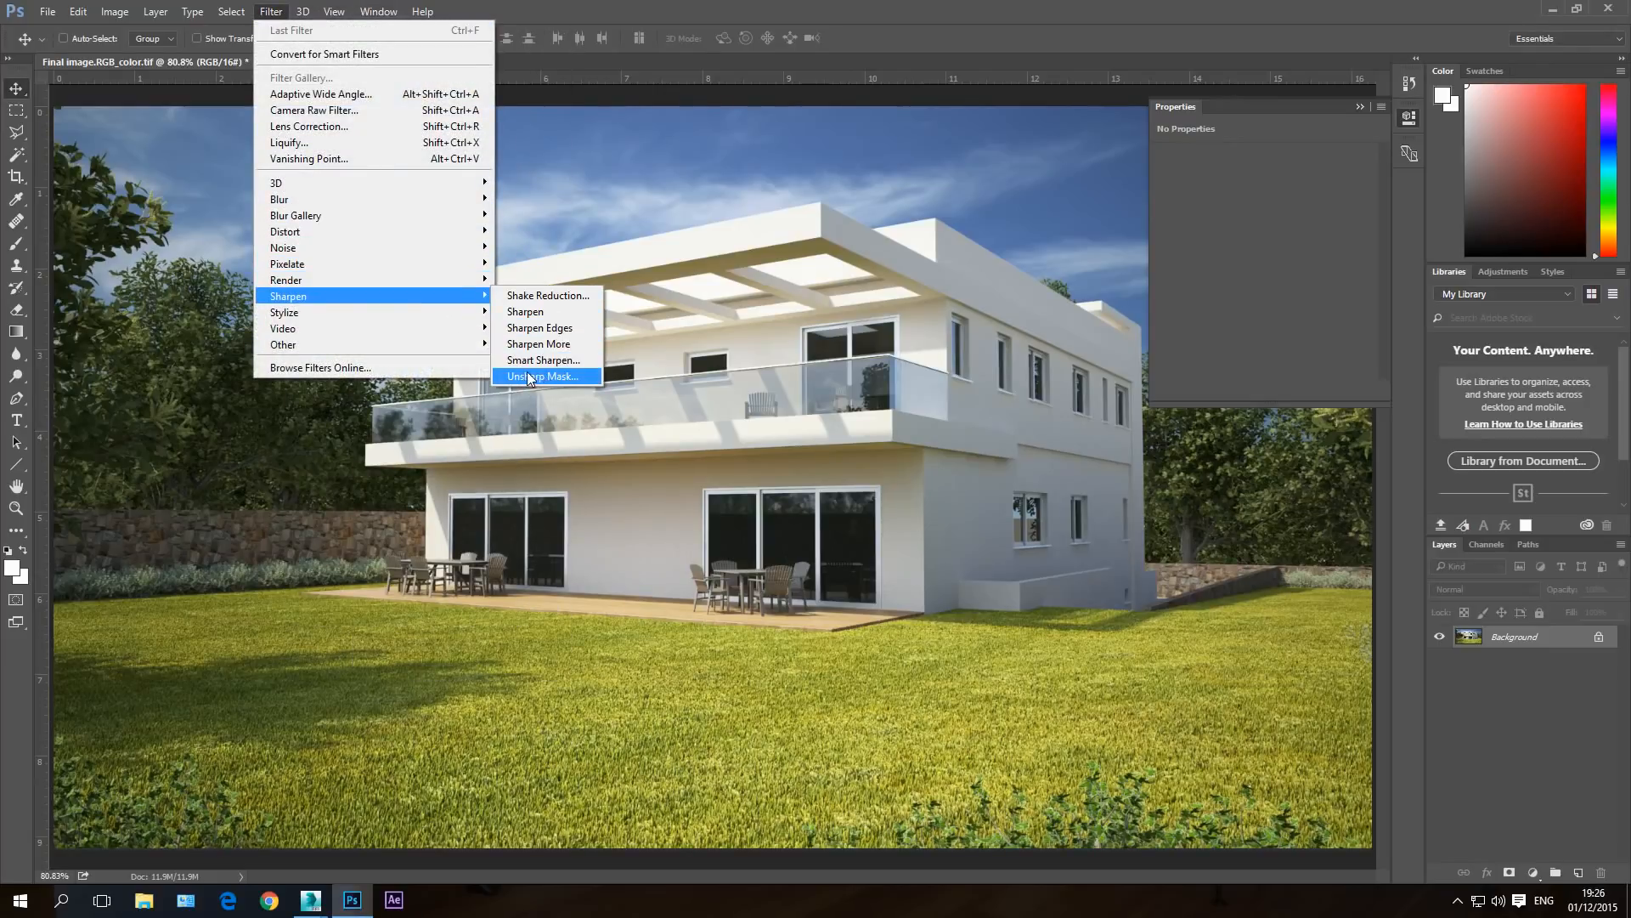
left_click(529, 377)
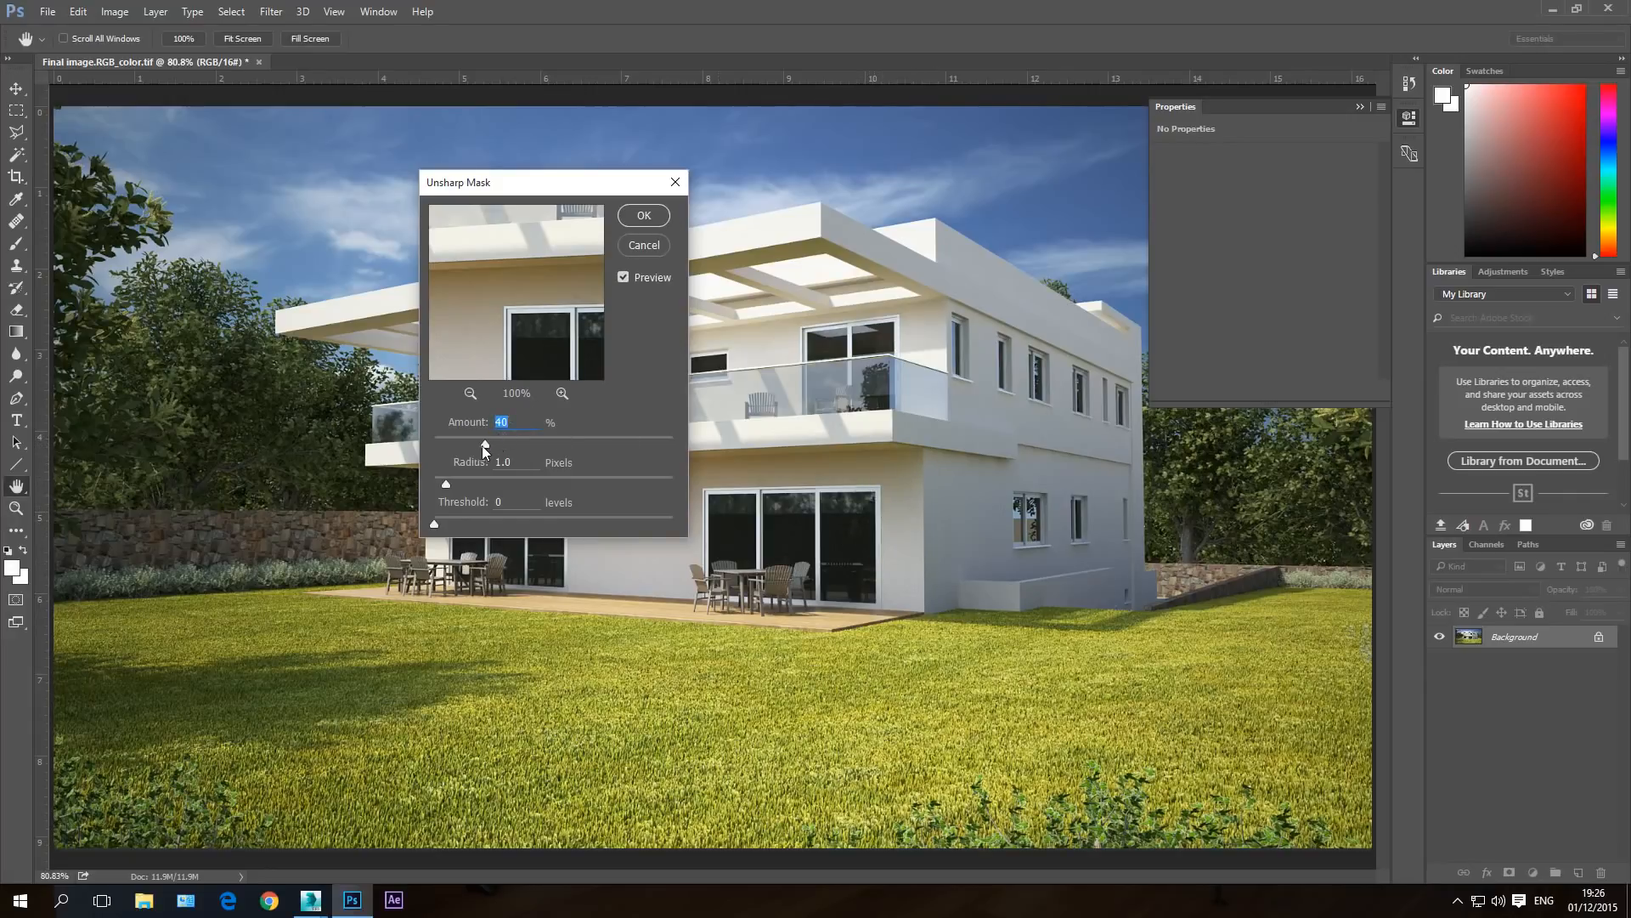
left_click_drag(486, 445, 818, 476)
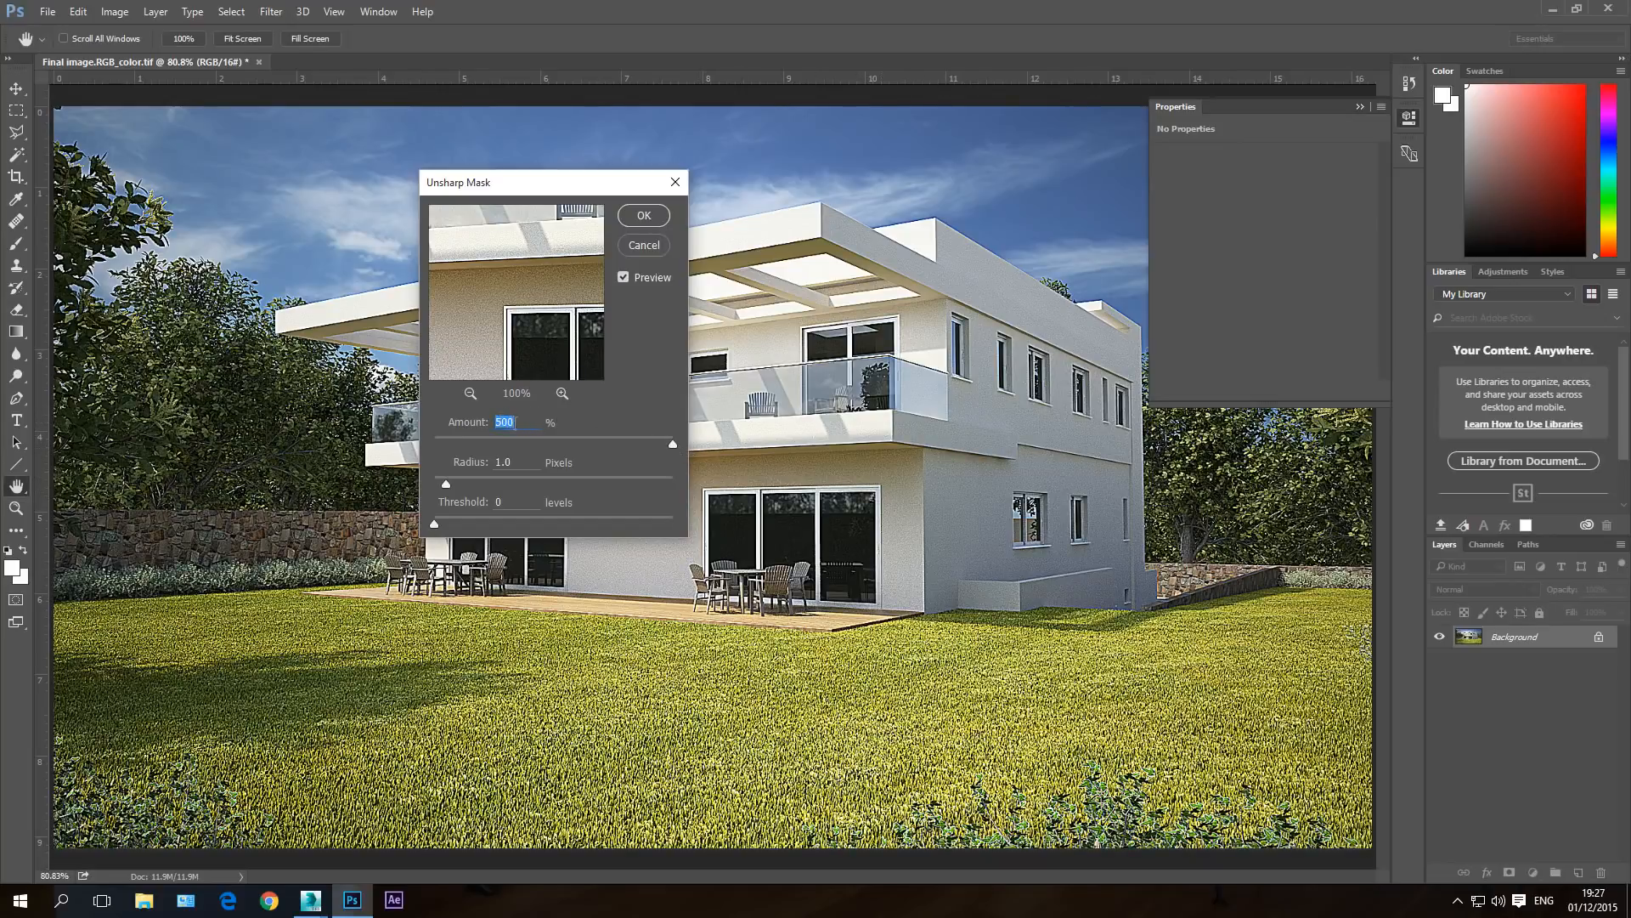
type("60")
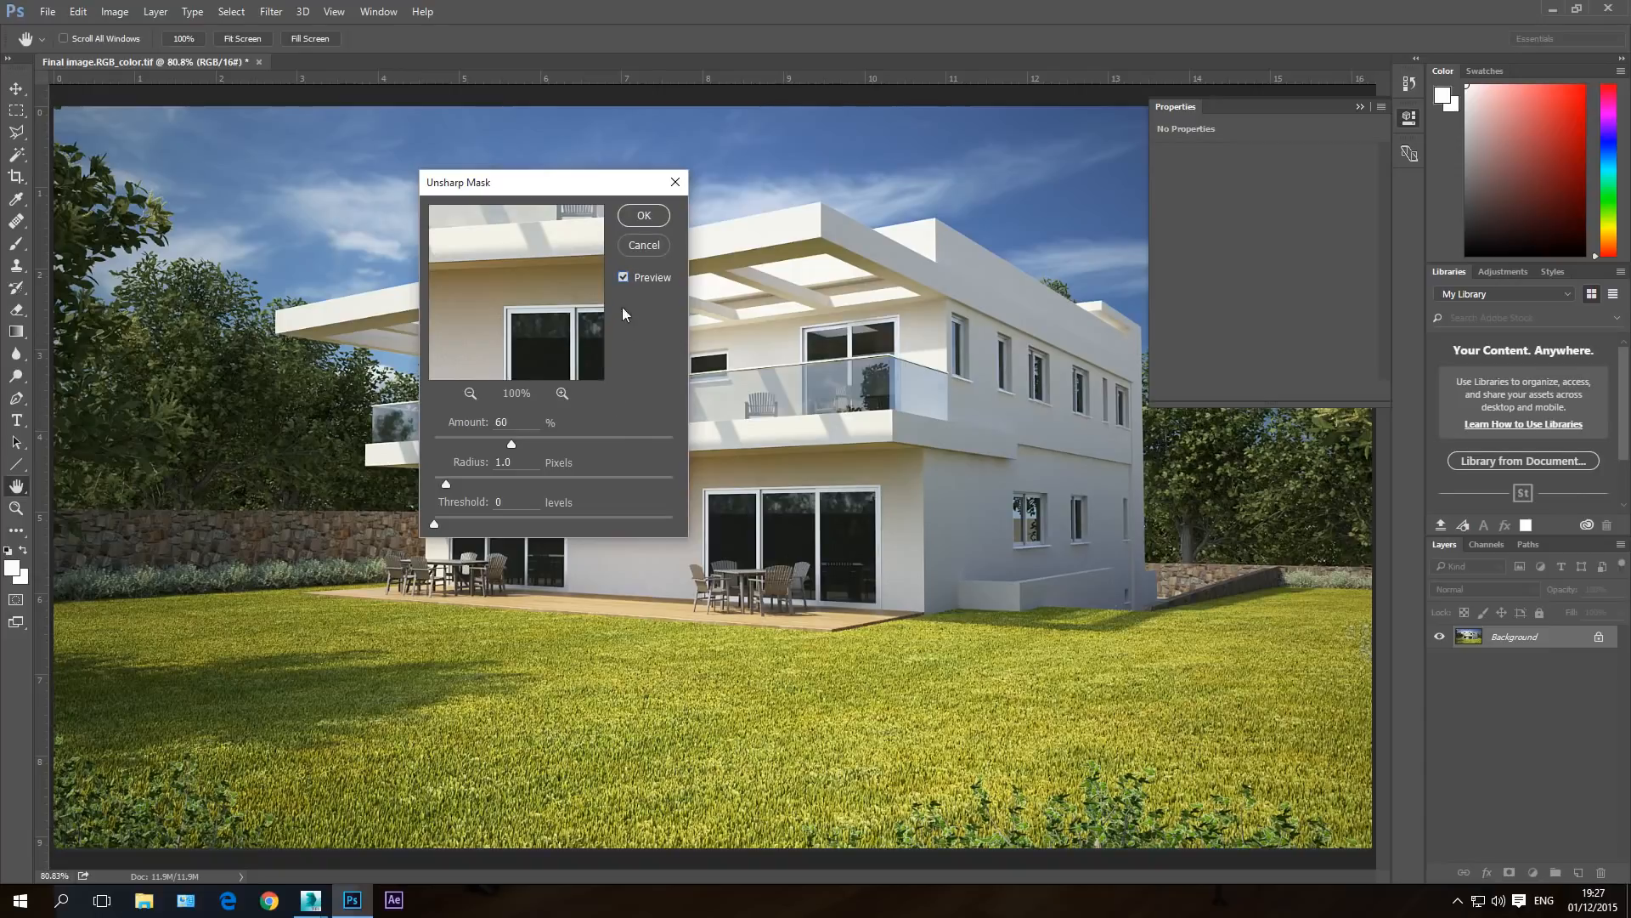
left_click(643, 215)
key("v")
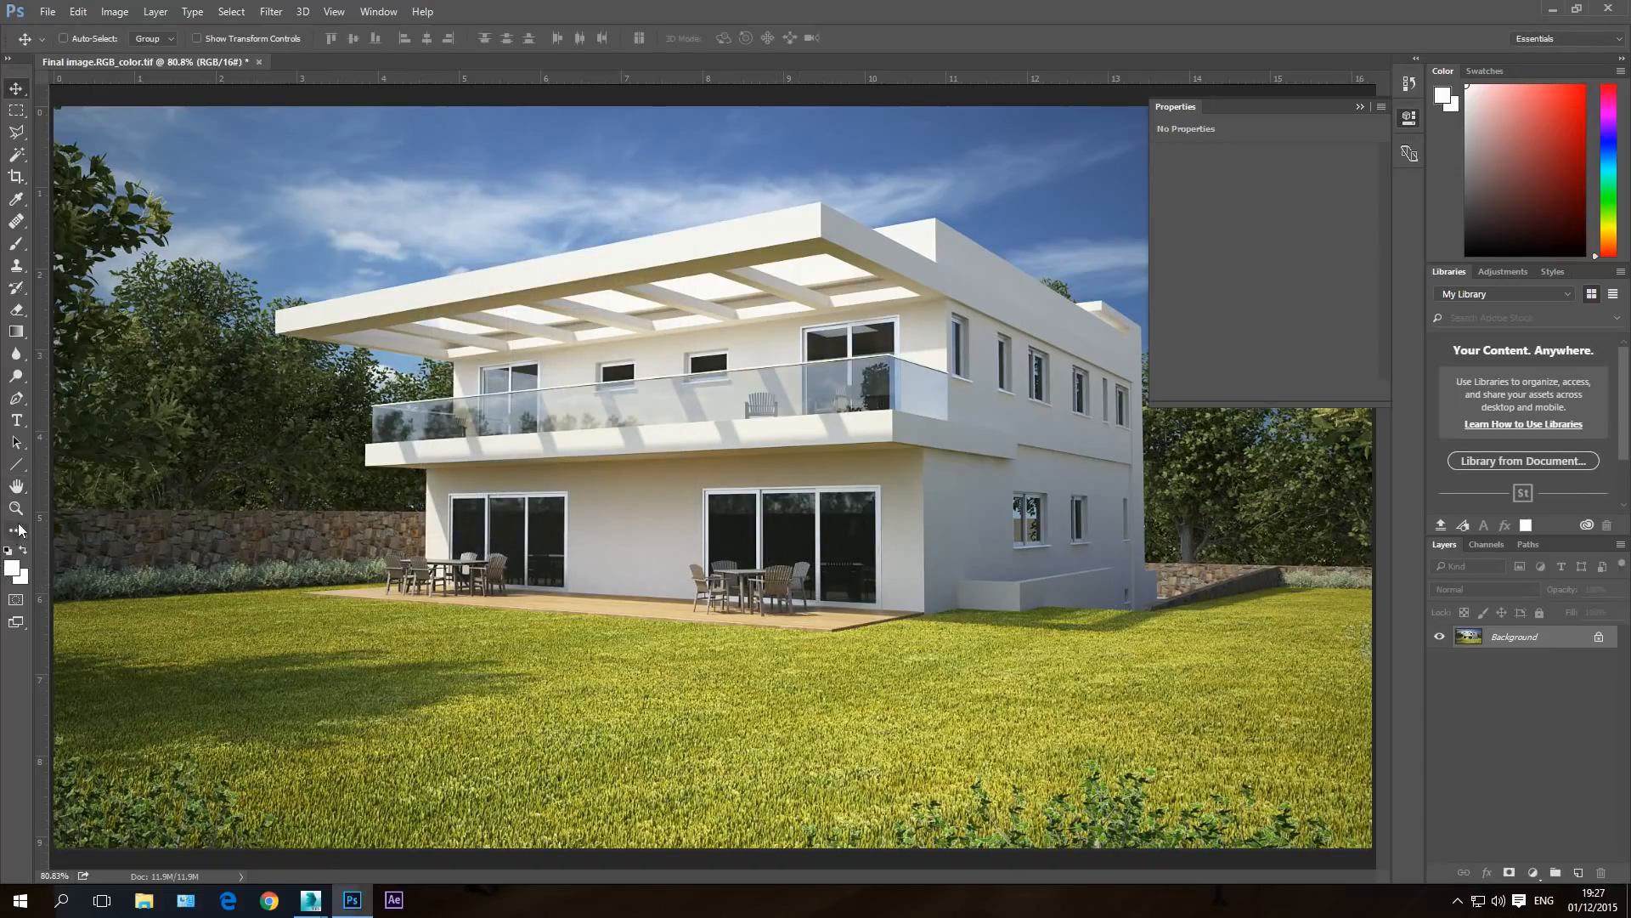
- Examine the sharpened detail around the terrace furniture and glass doors at up to 200% magnification
left_click(17, 508)
left_click(777, 607)
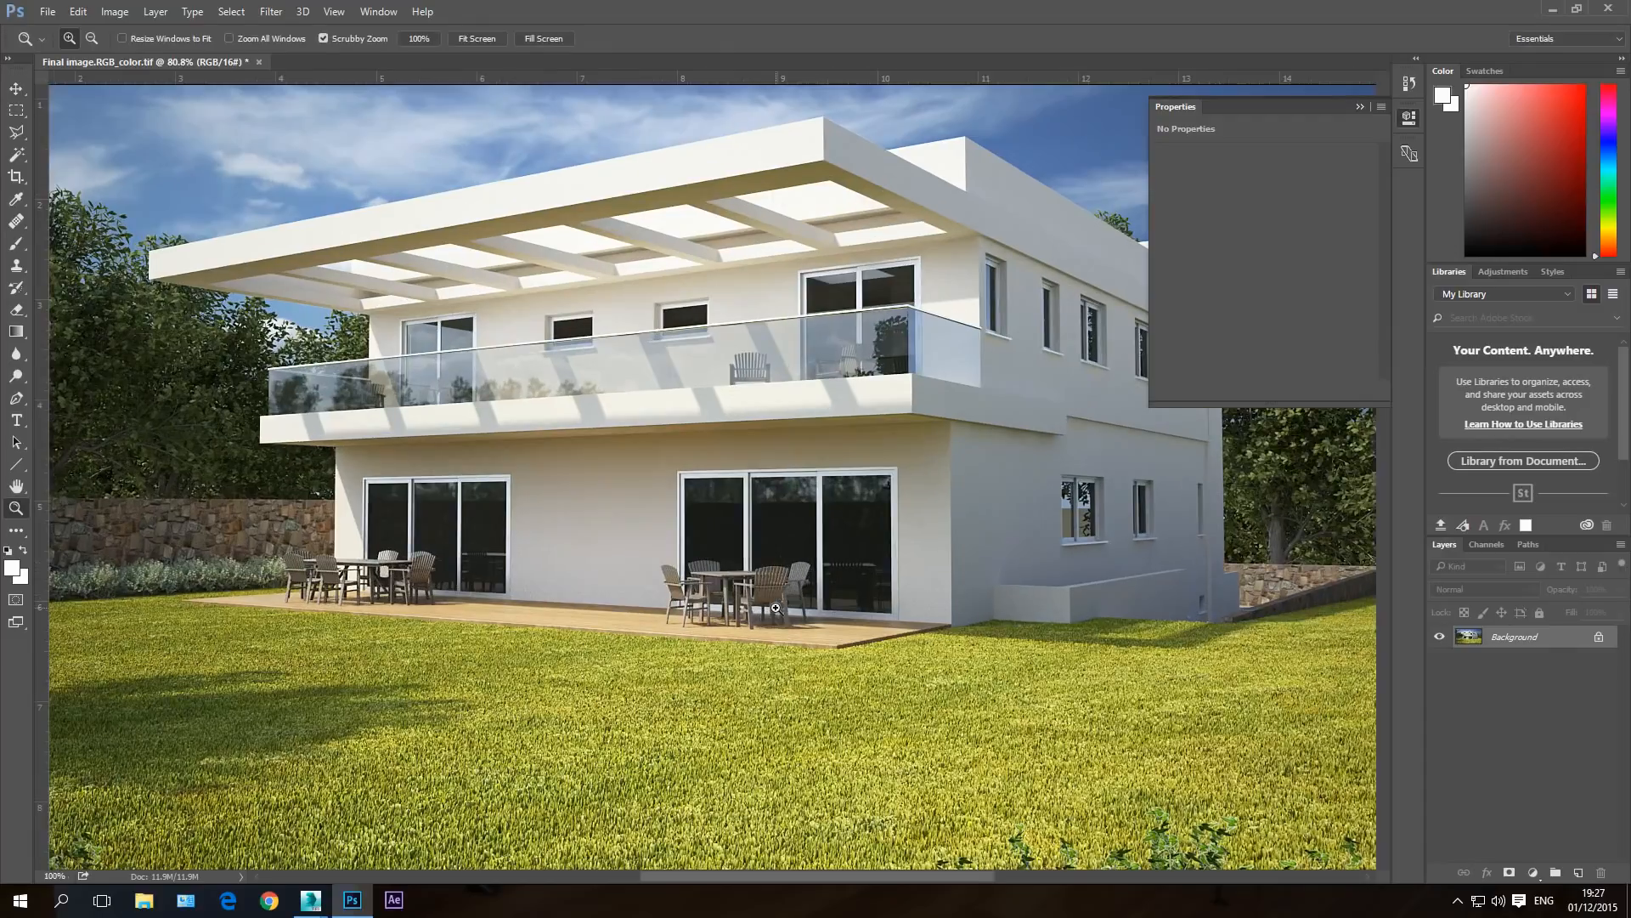
left_click(776, 607)
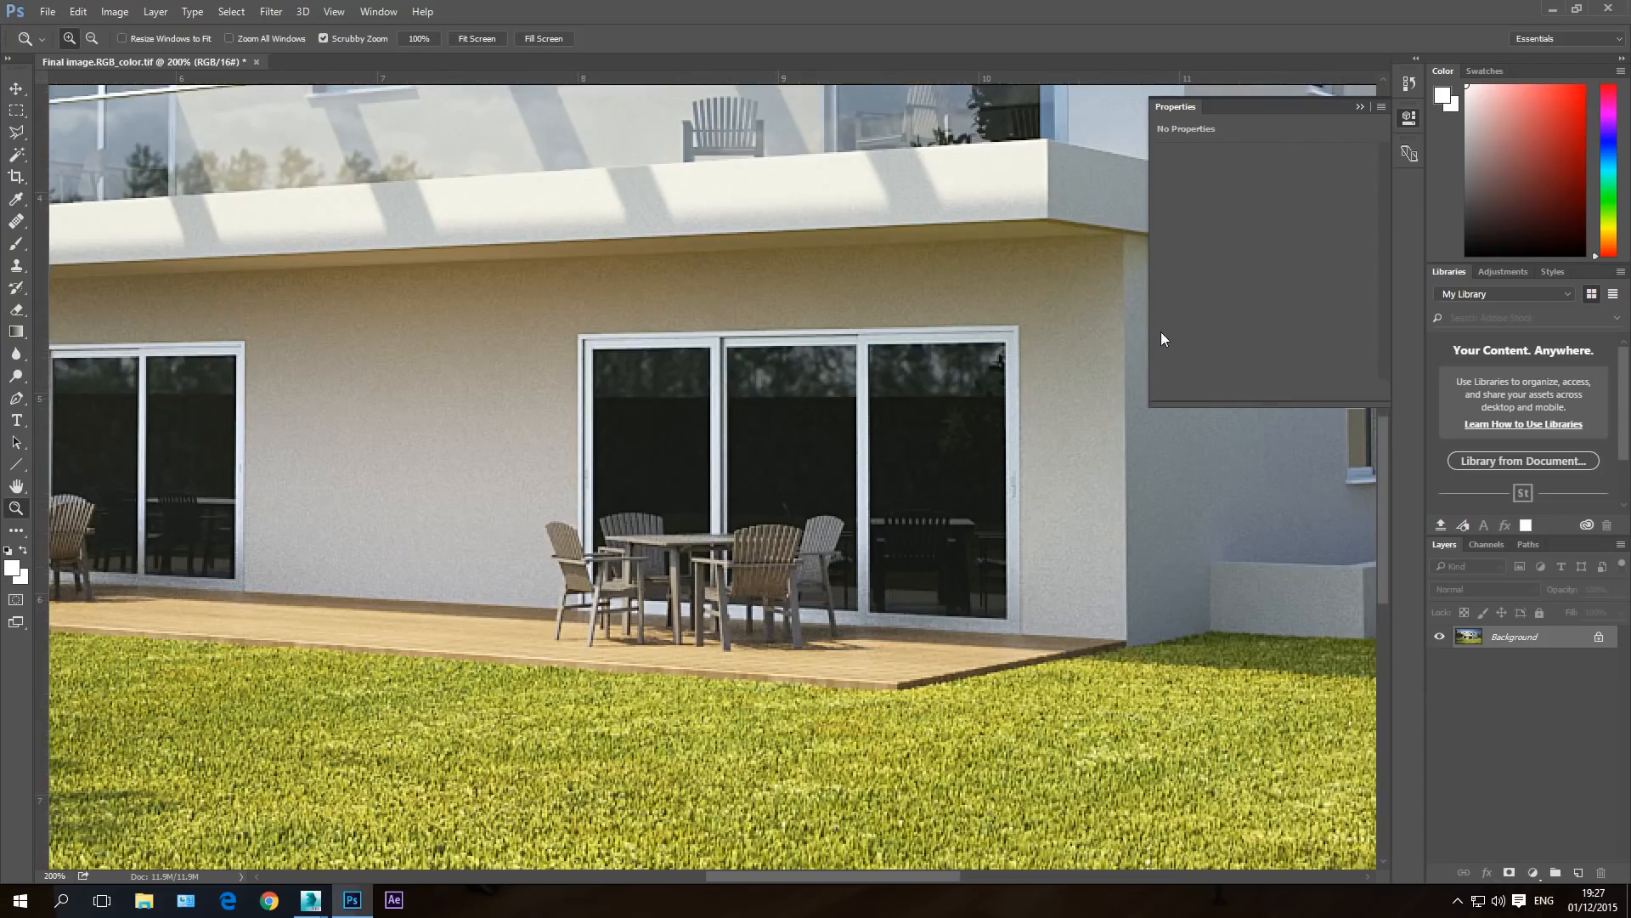
key("alt")
left_click(792, 580, "alt")
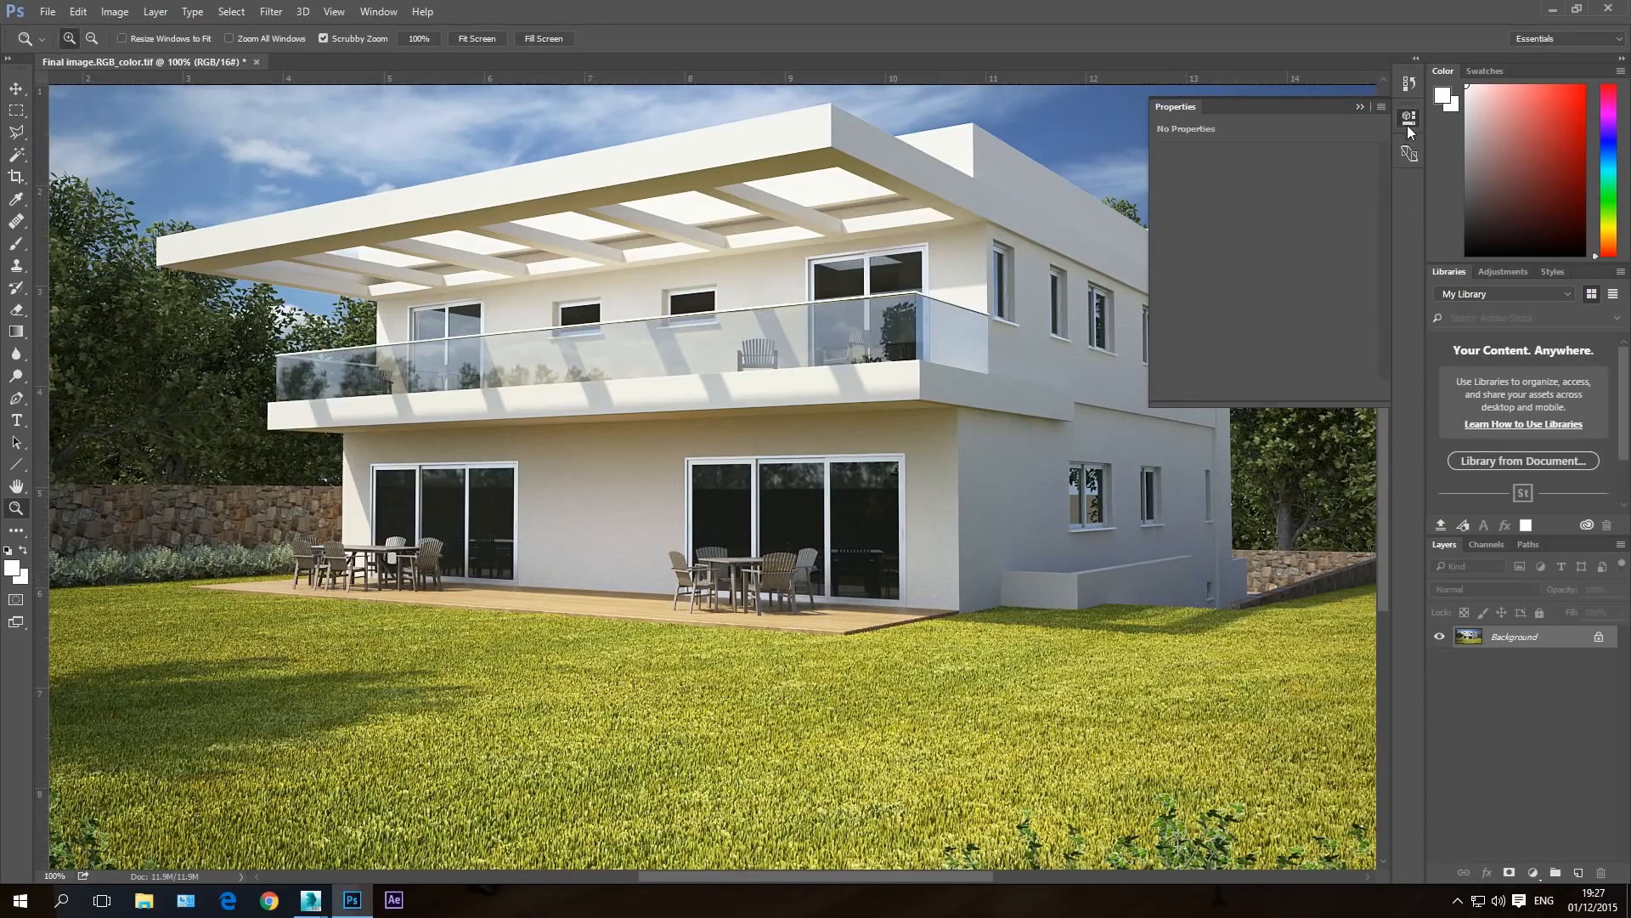
- Compare the Flatten Image and Unsharp Mask history states twice, ending on the sharpened version, and view the whole image
left_click(1405, 83)
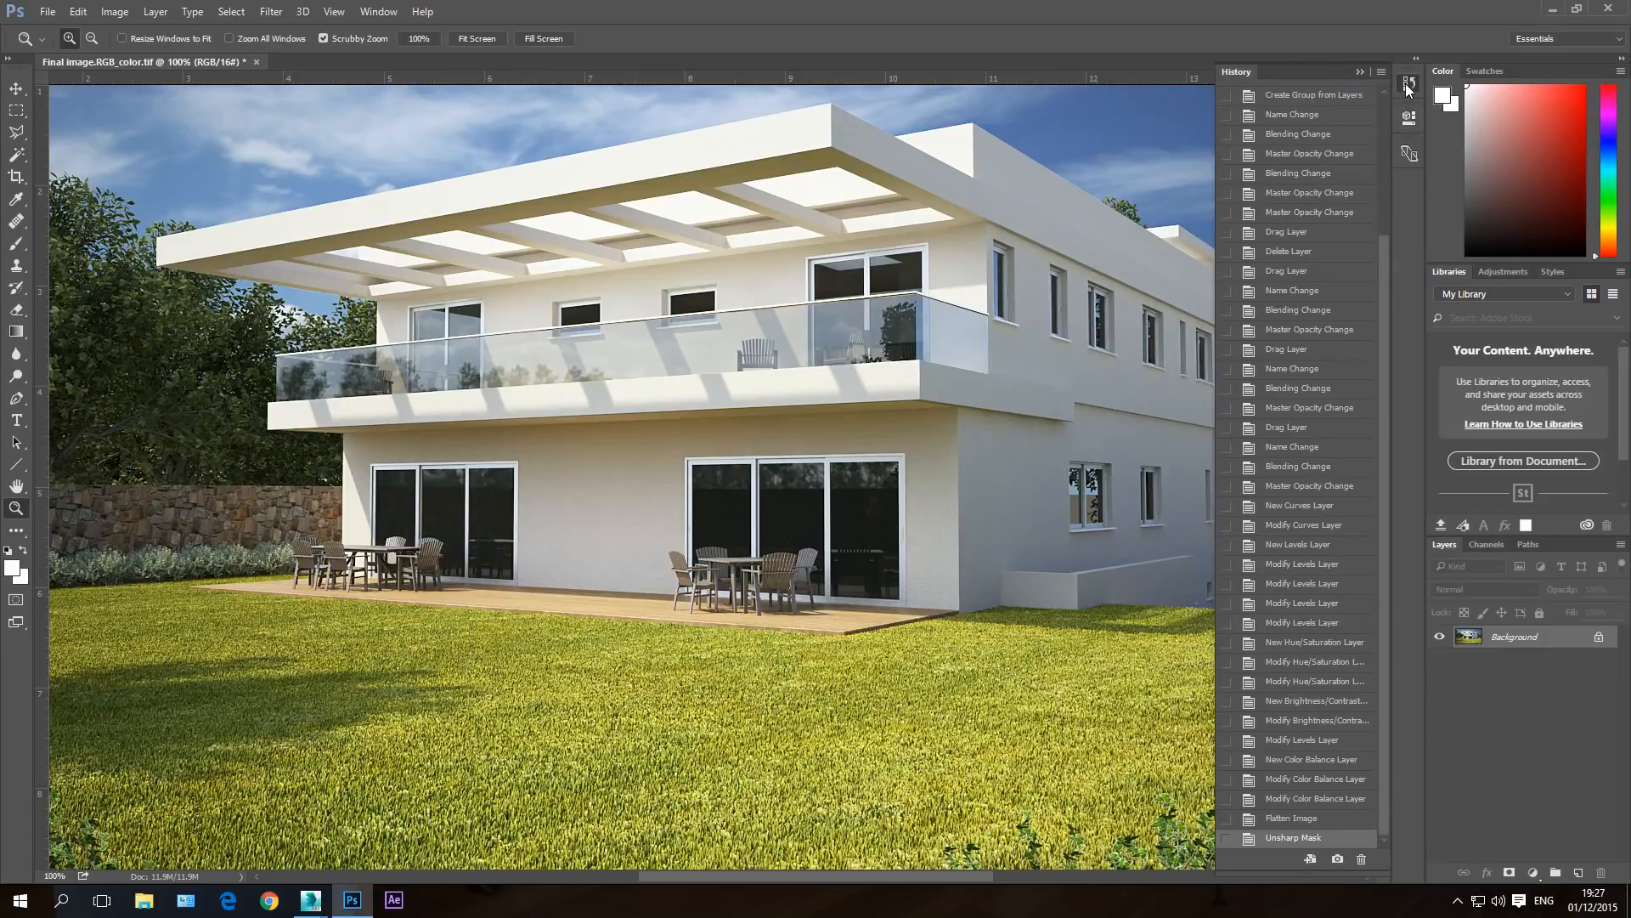
left_click(1290, 819)
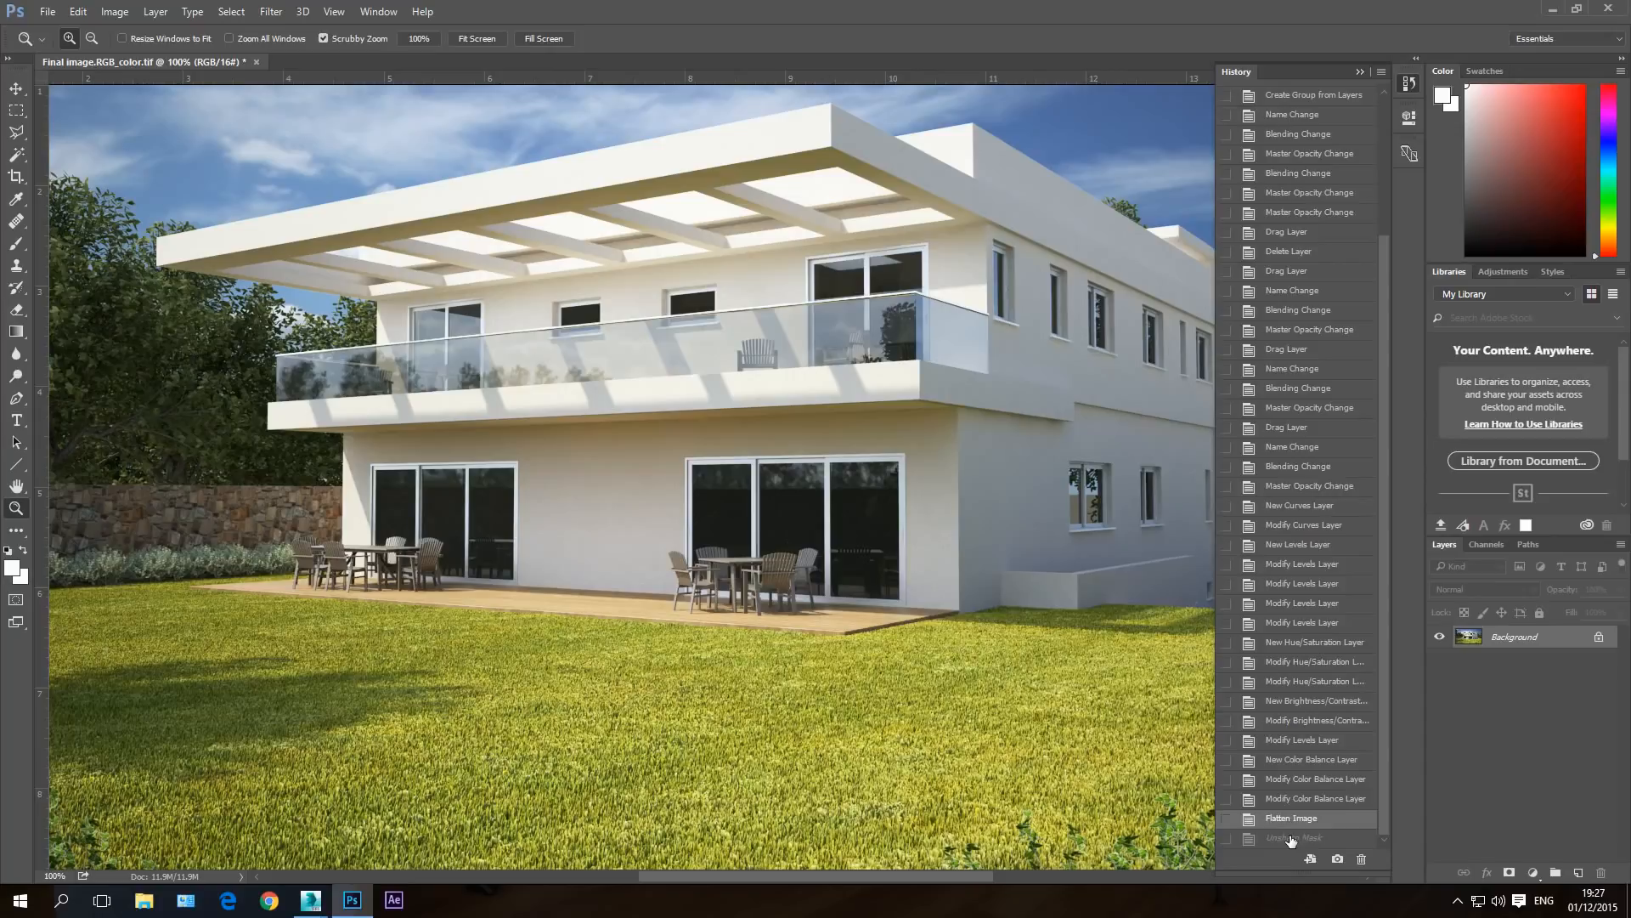
left_click(1291, 839)
left_click(1287, 818)
left_click(1286, 839)
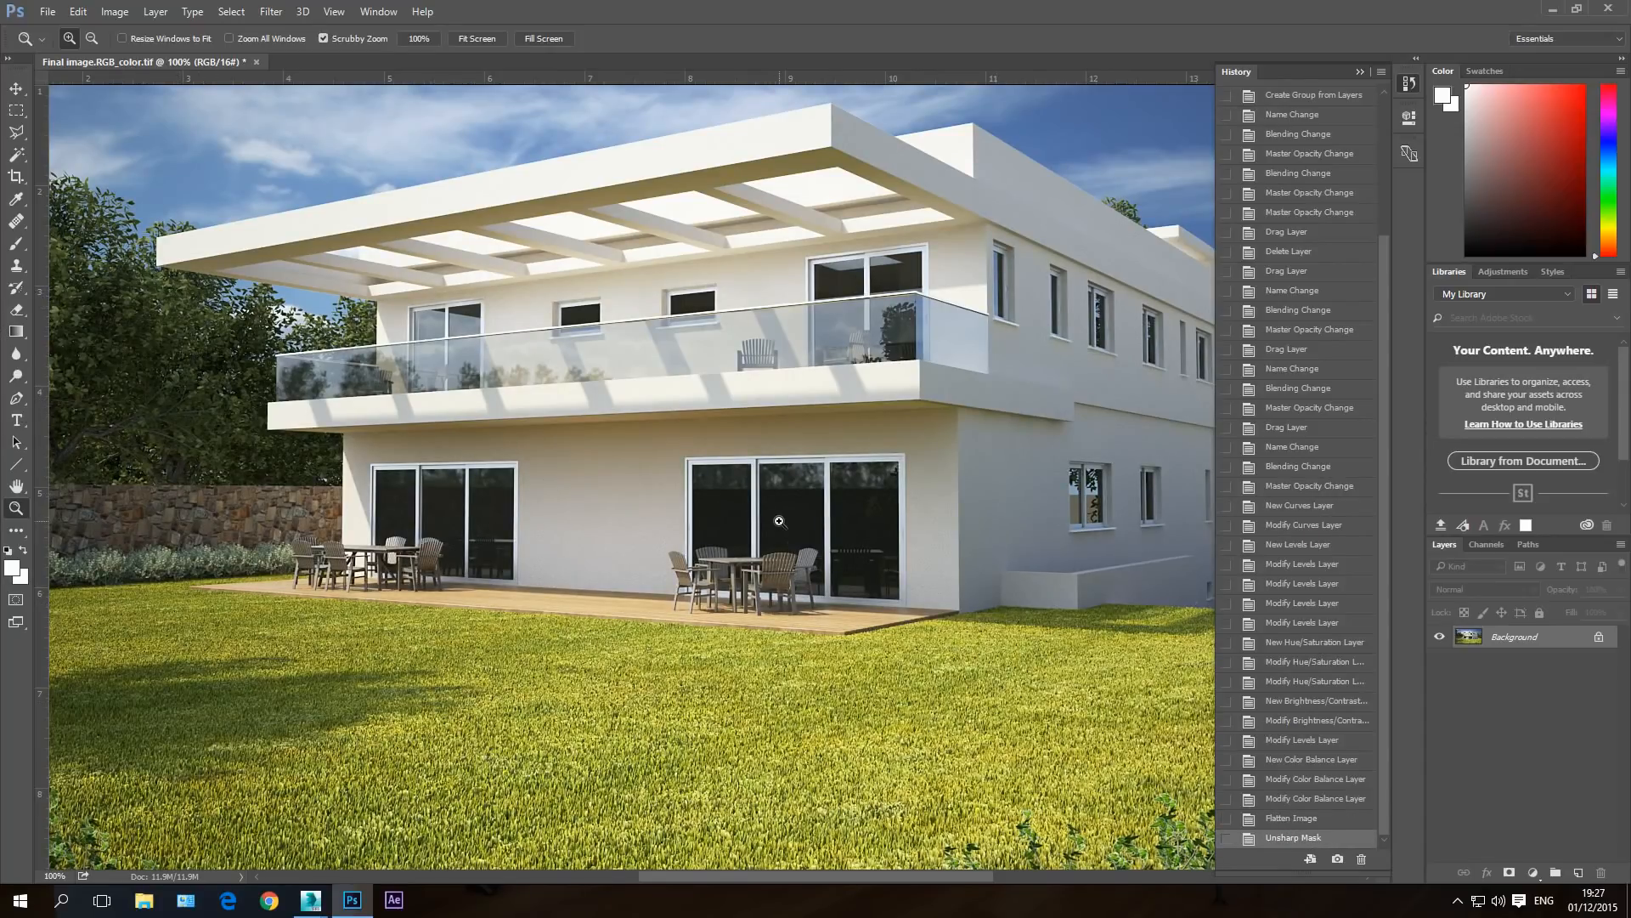
key("alt")
left_click(779, 521, "alt")
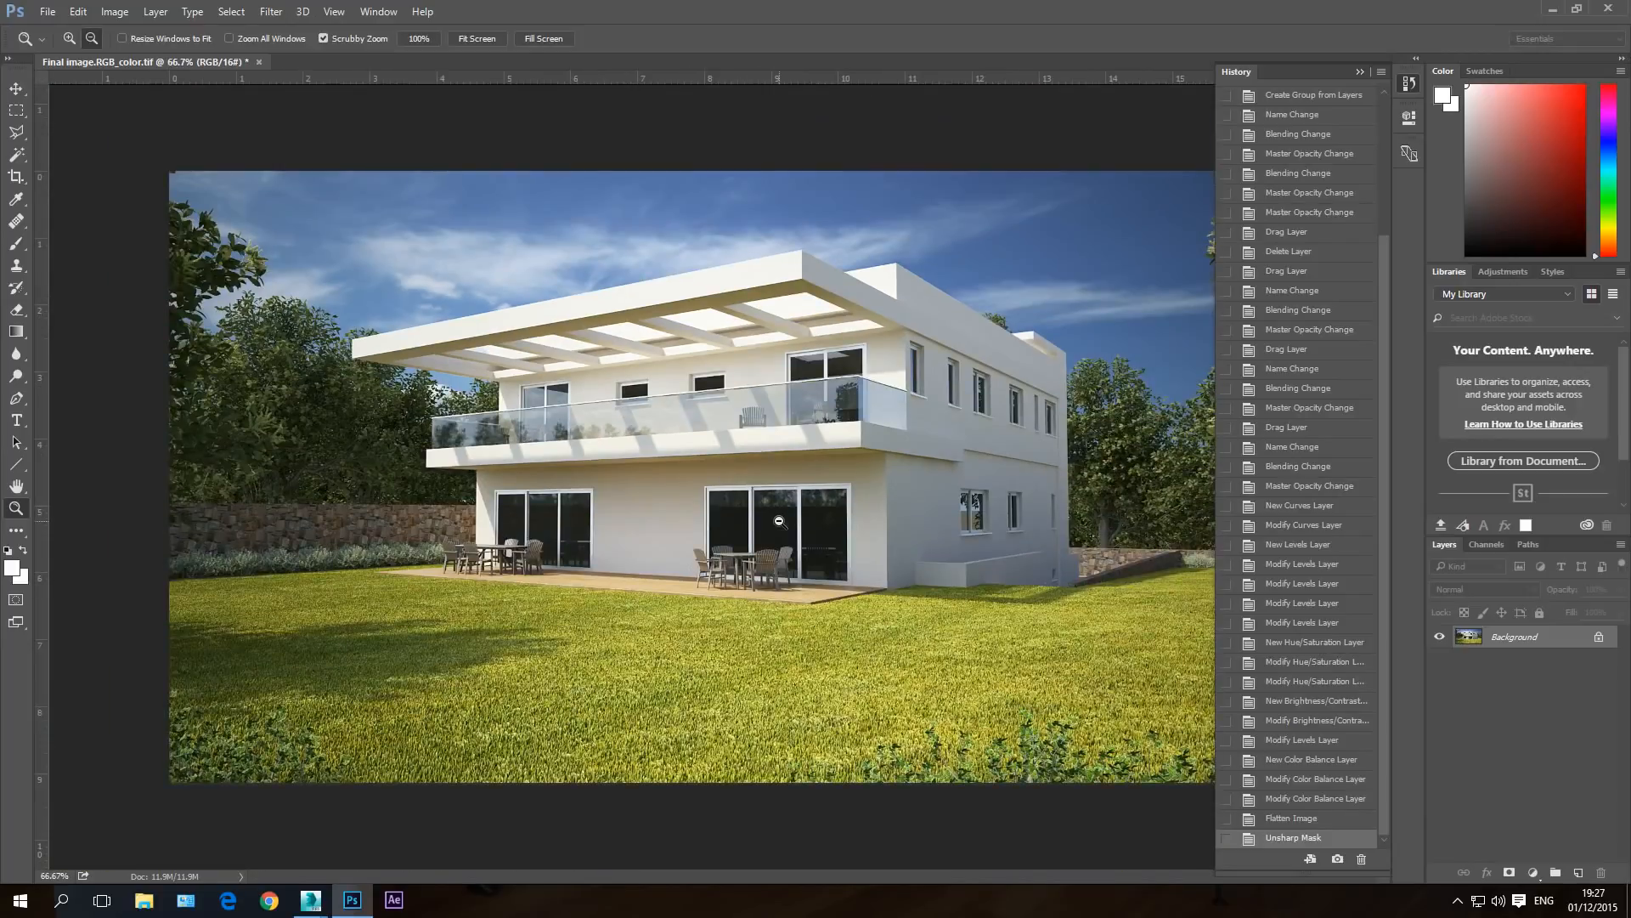
right_click(799, 490)
left_click(833, 507)
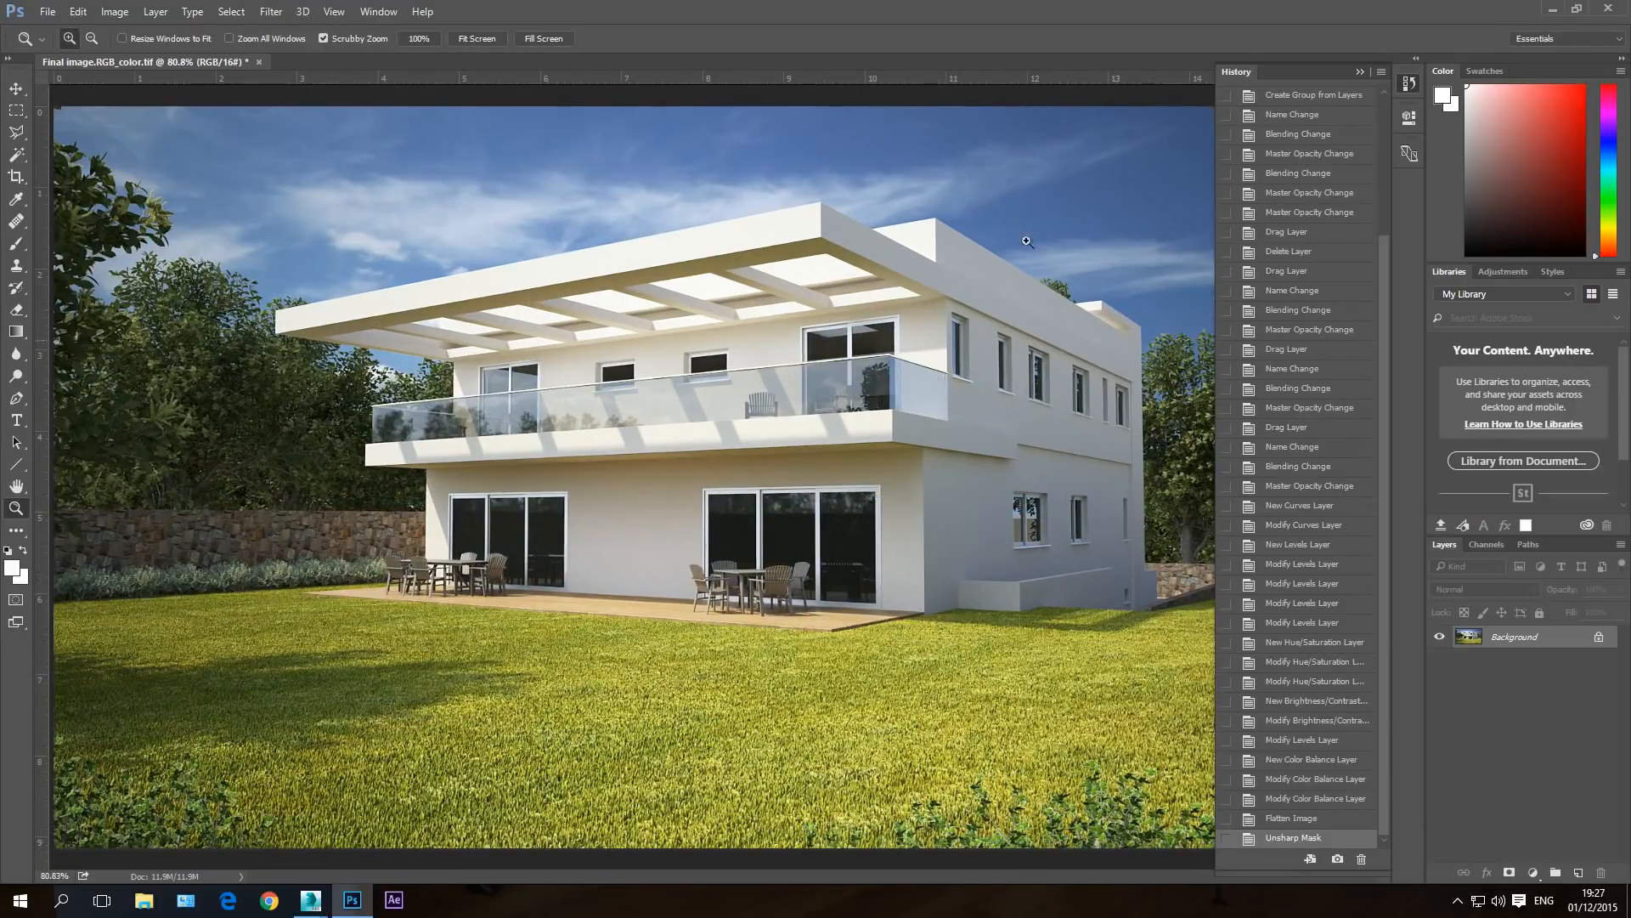
- Compare the originally opened render with the finished image through the history, ending on the Unsharp Mask state
left_click(1407, 85)
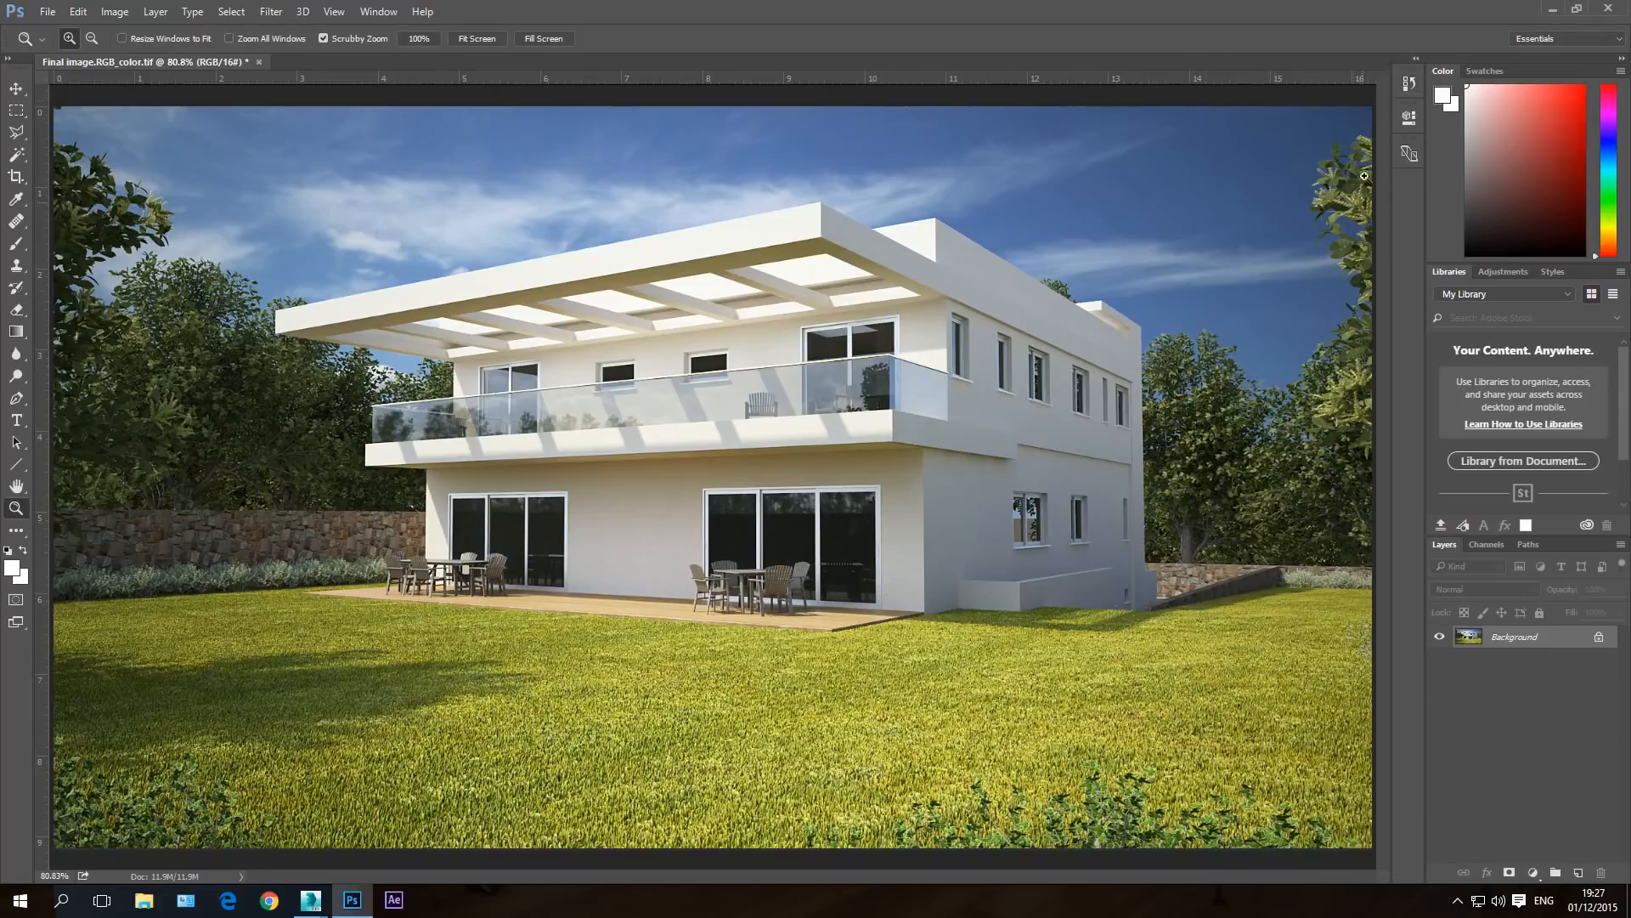
left_click(1408, 83)
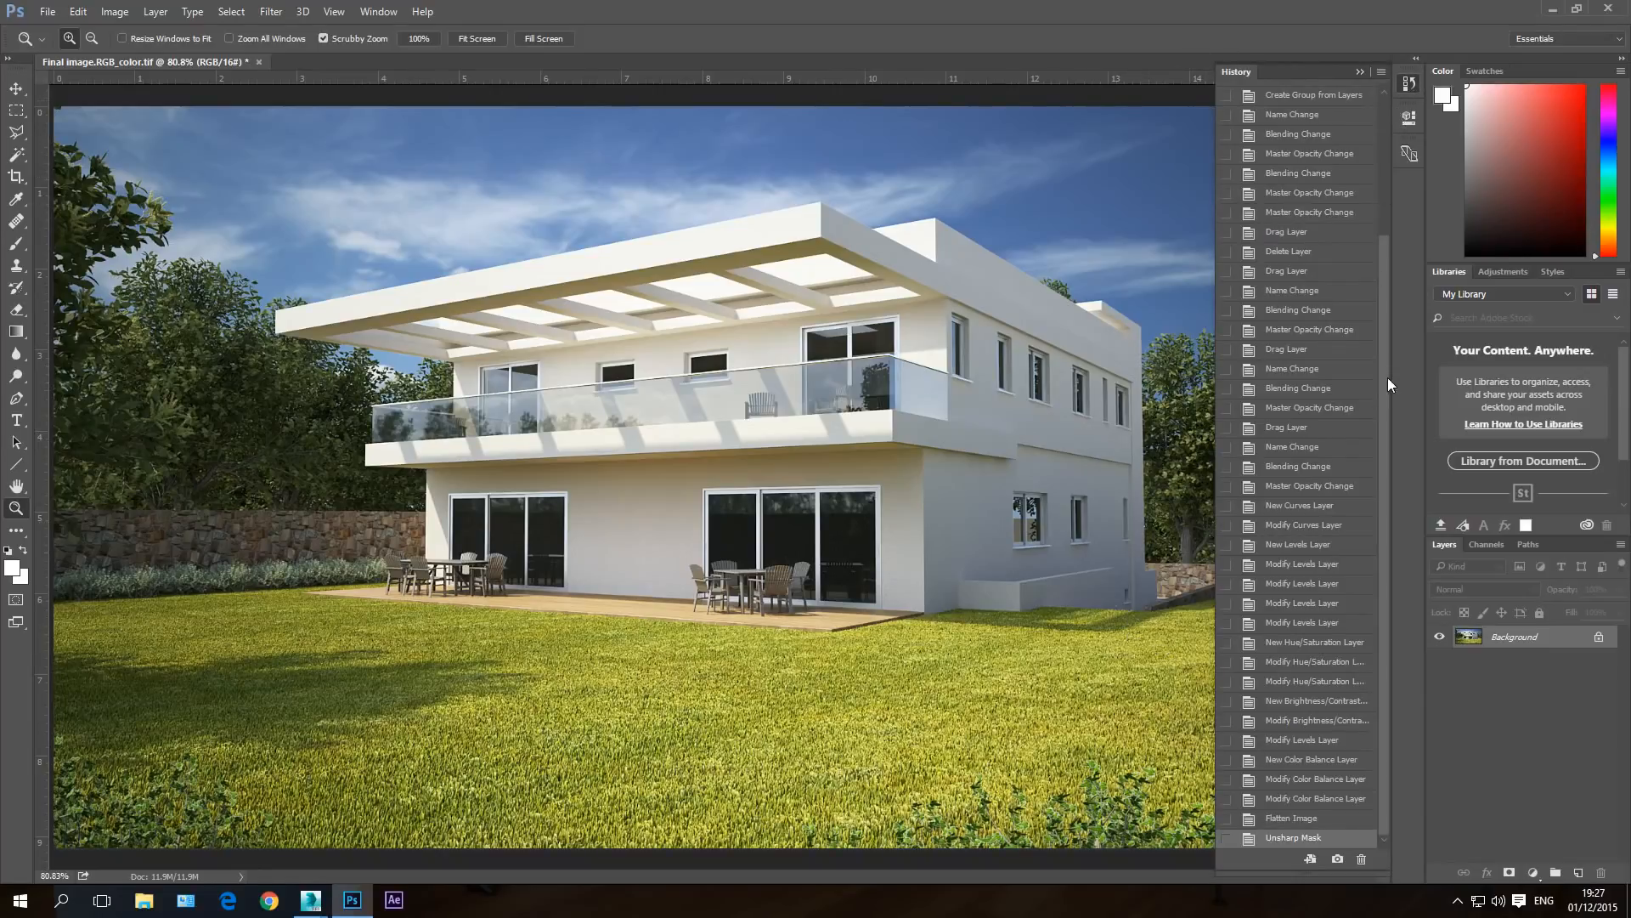
left_click_drag(1389, 379, 1388, 179)
left_click(1340, 92)
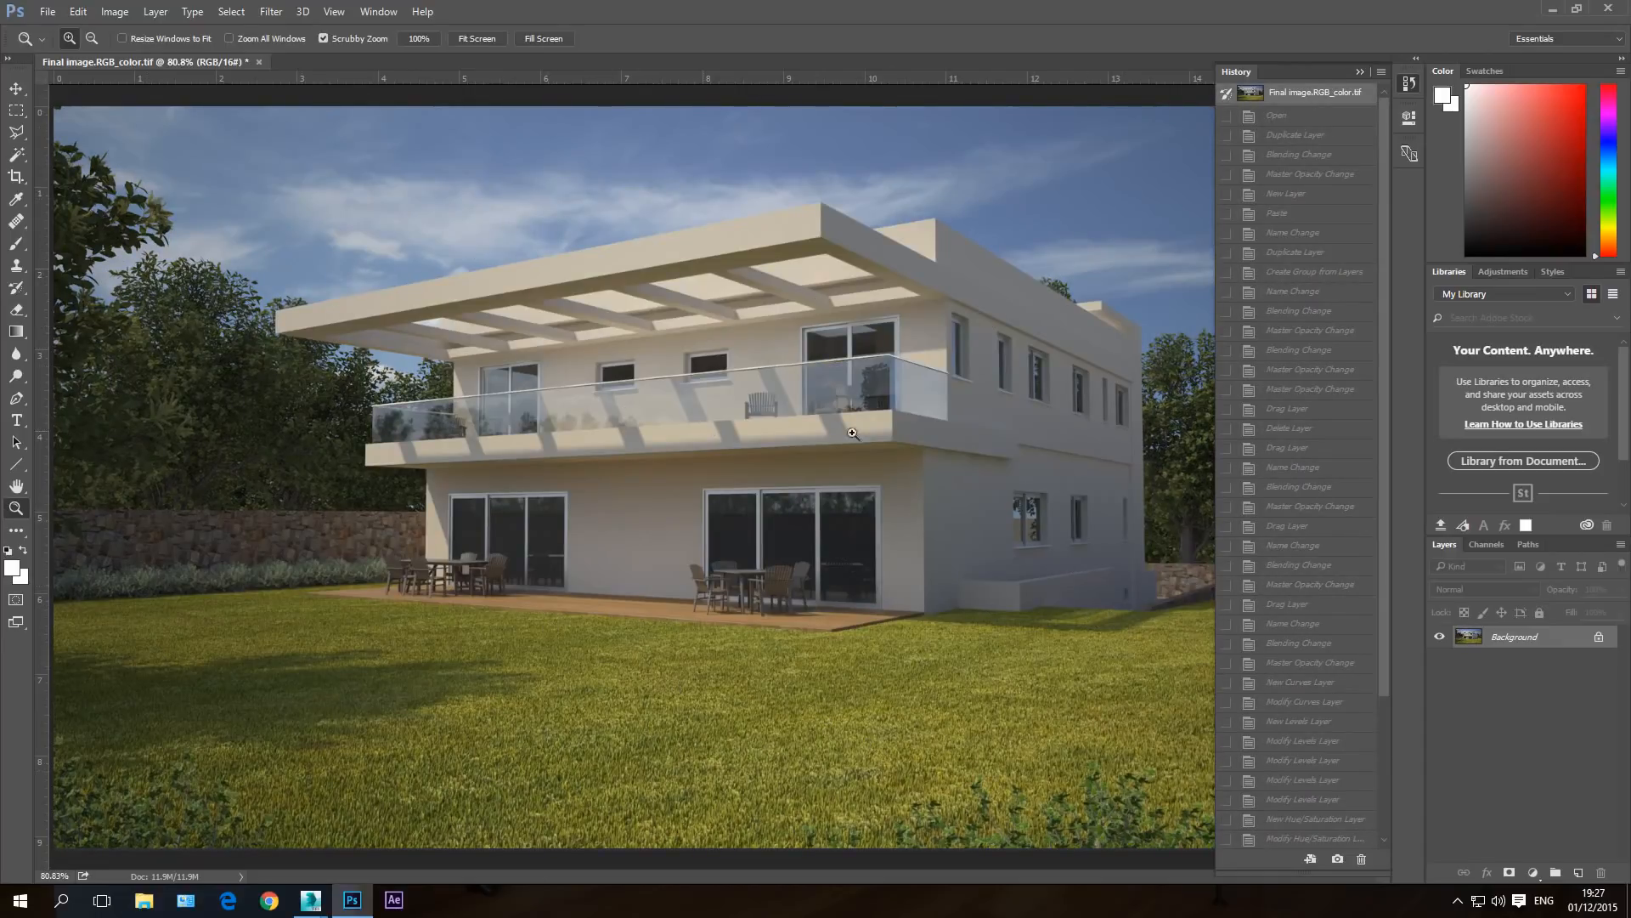
left_click_drag(1385, 182, 1394, 424)
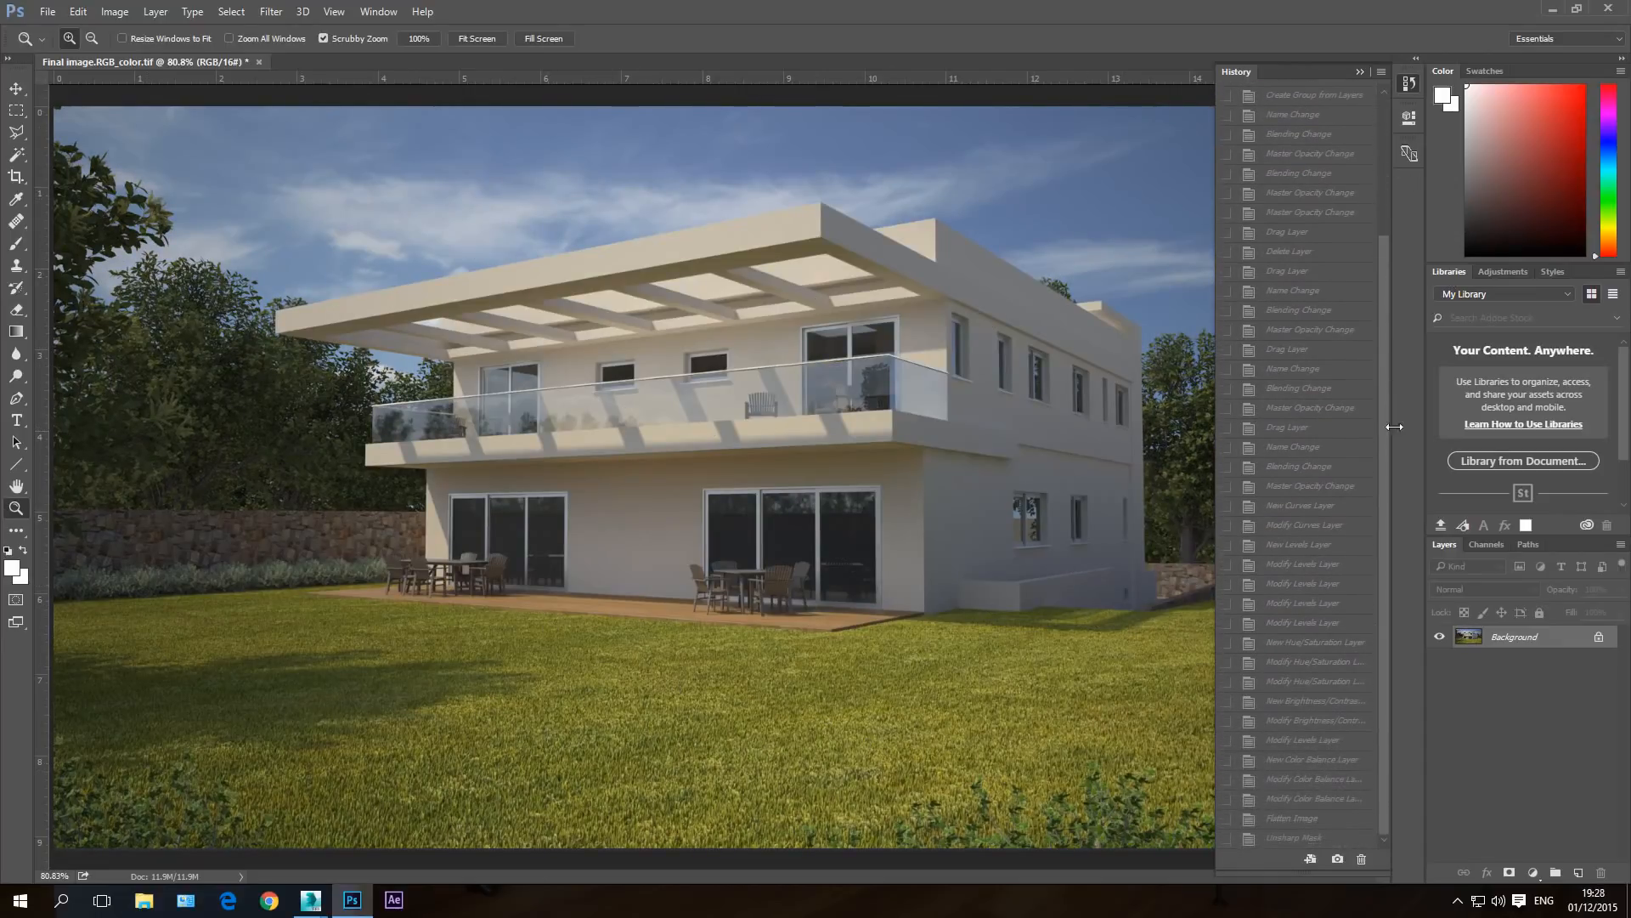
left_click(1298, 840)
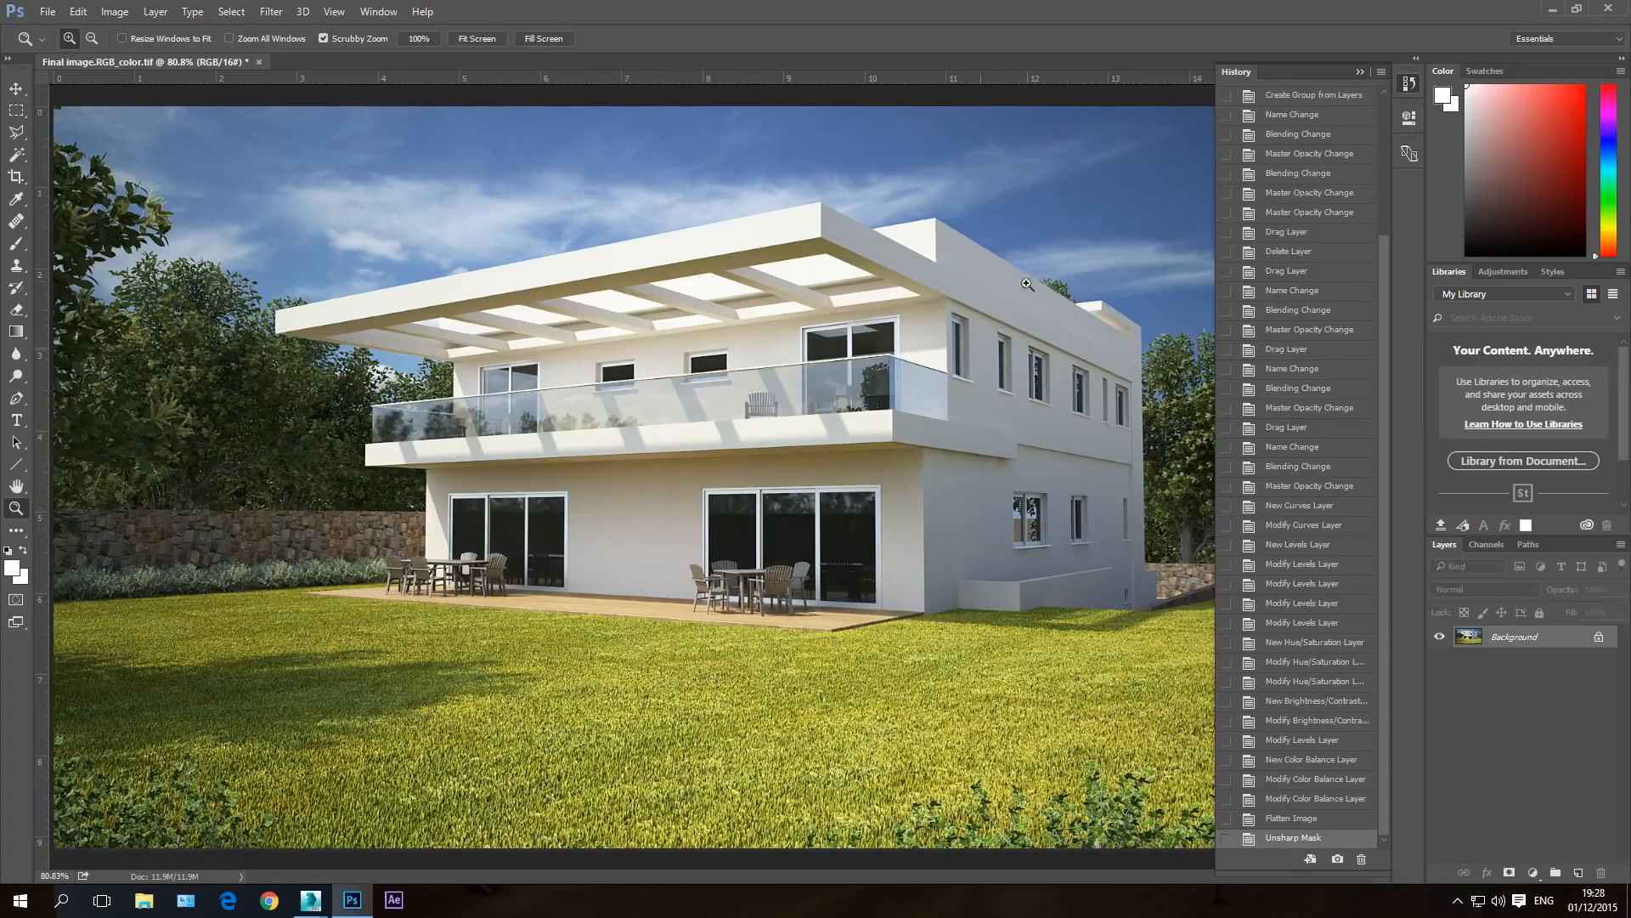
key("alt")
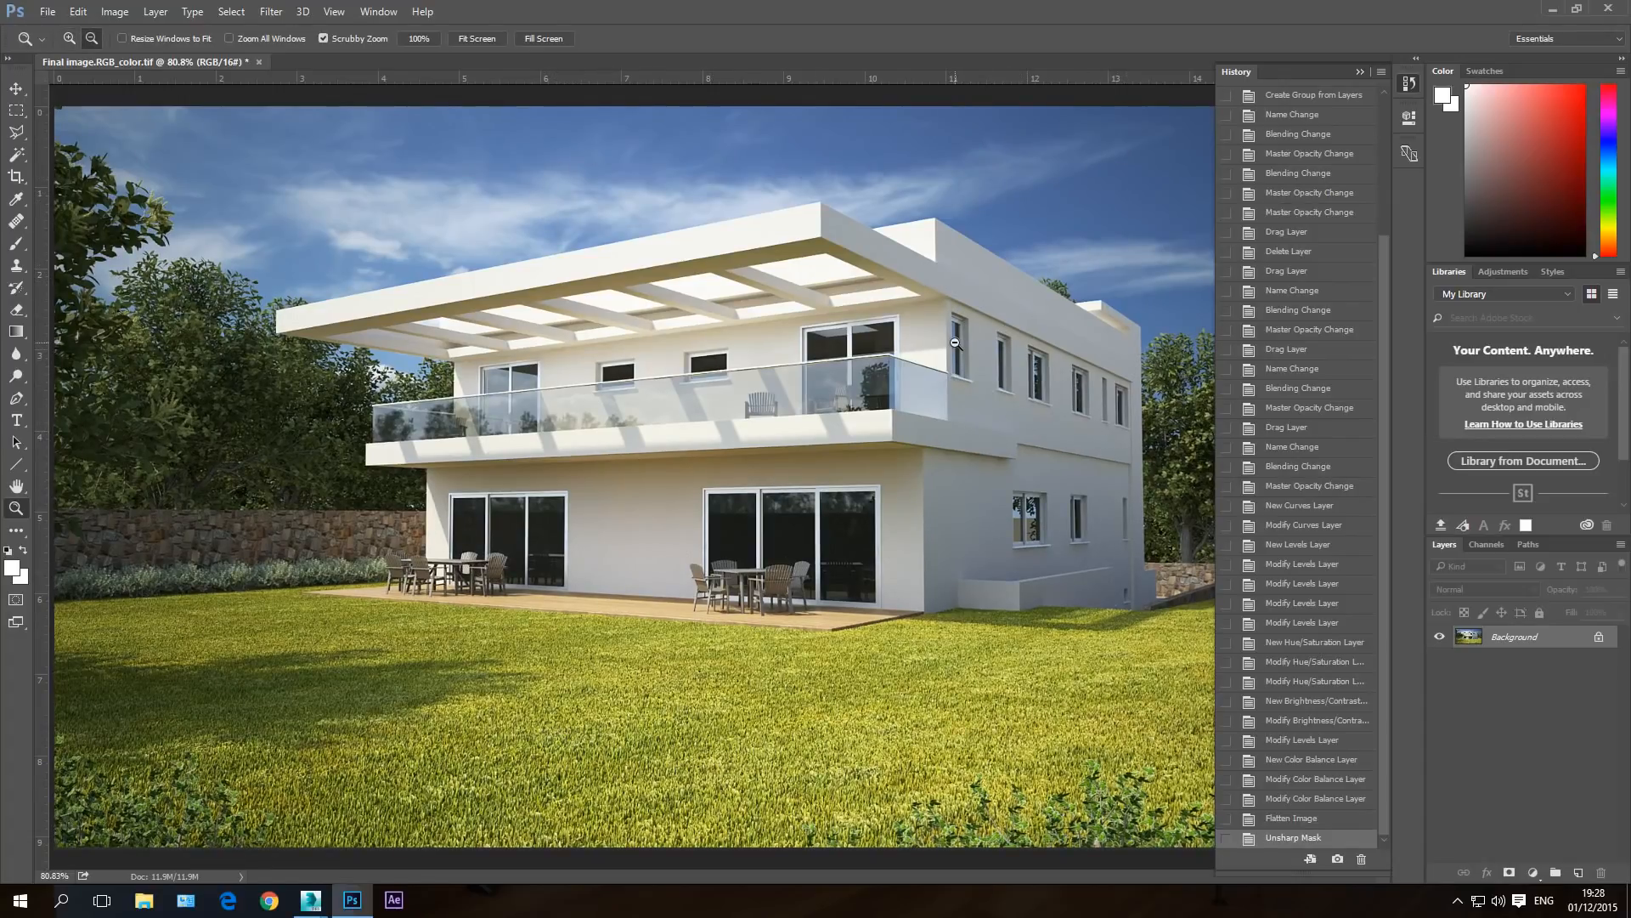
left_click(955, 342, "alt")
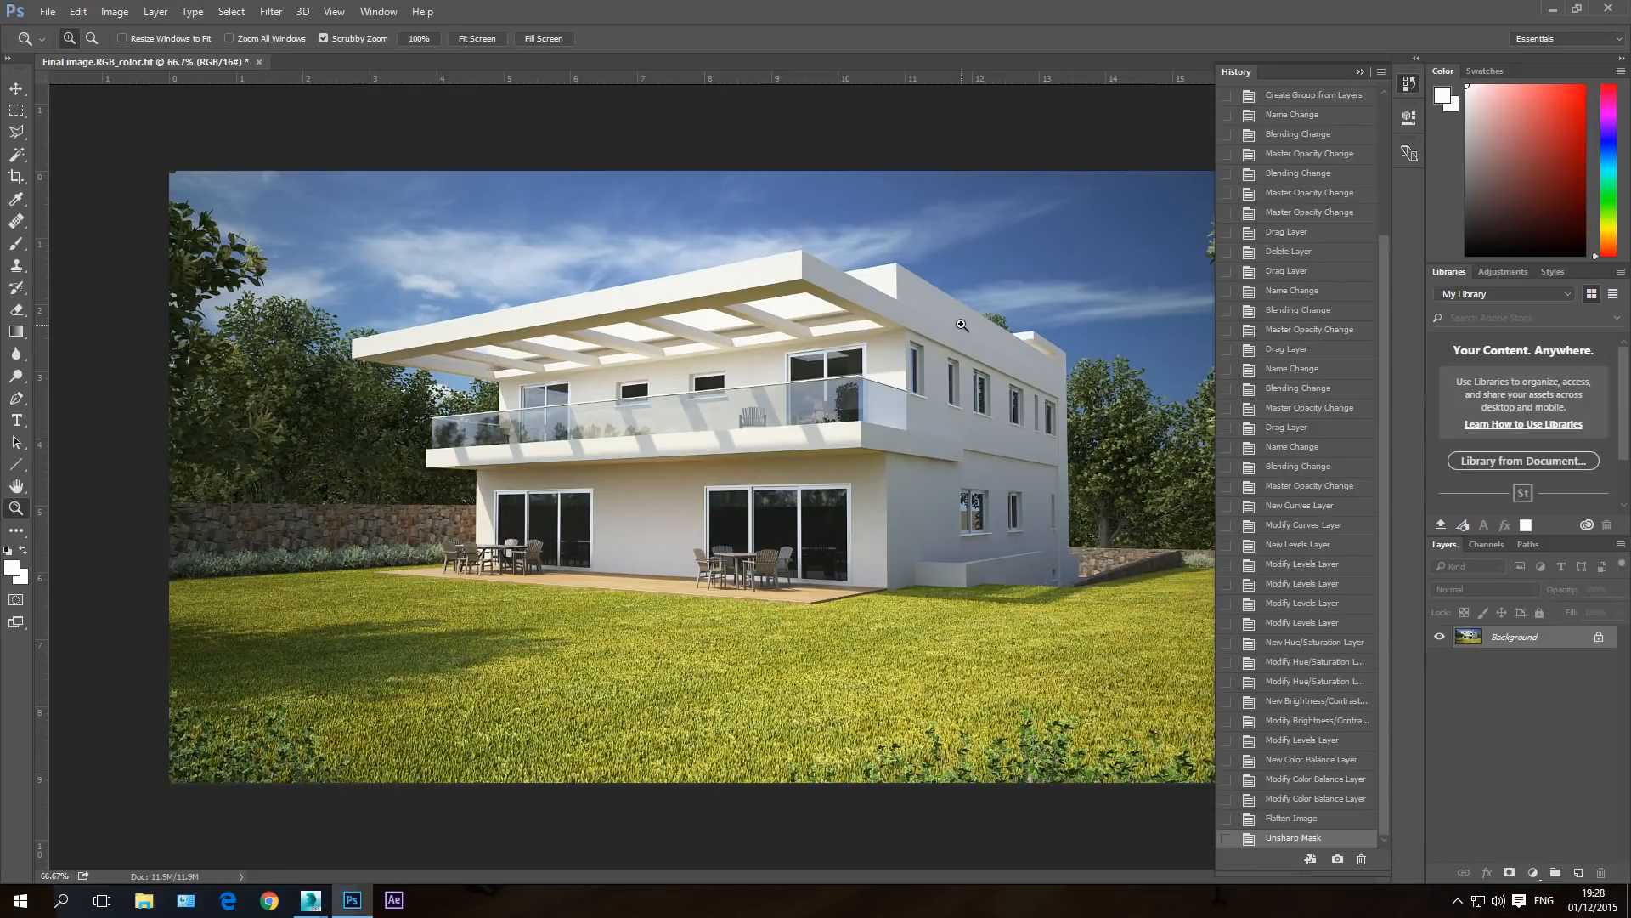